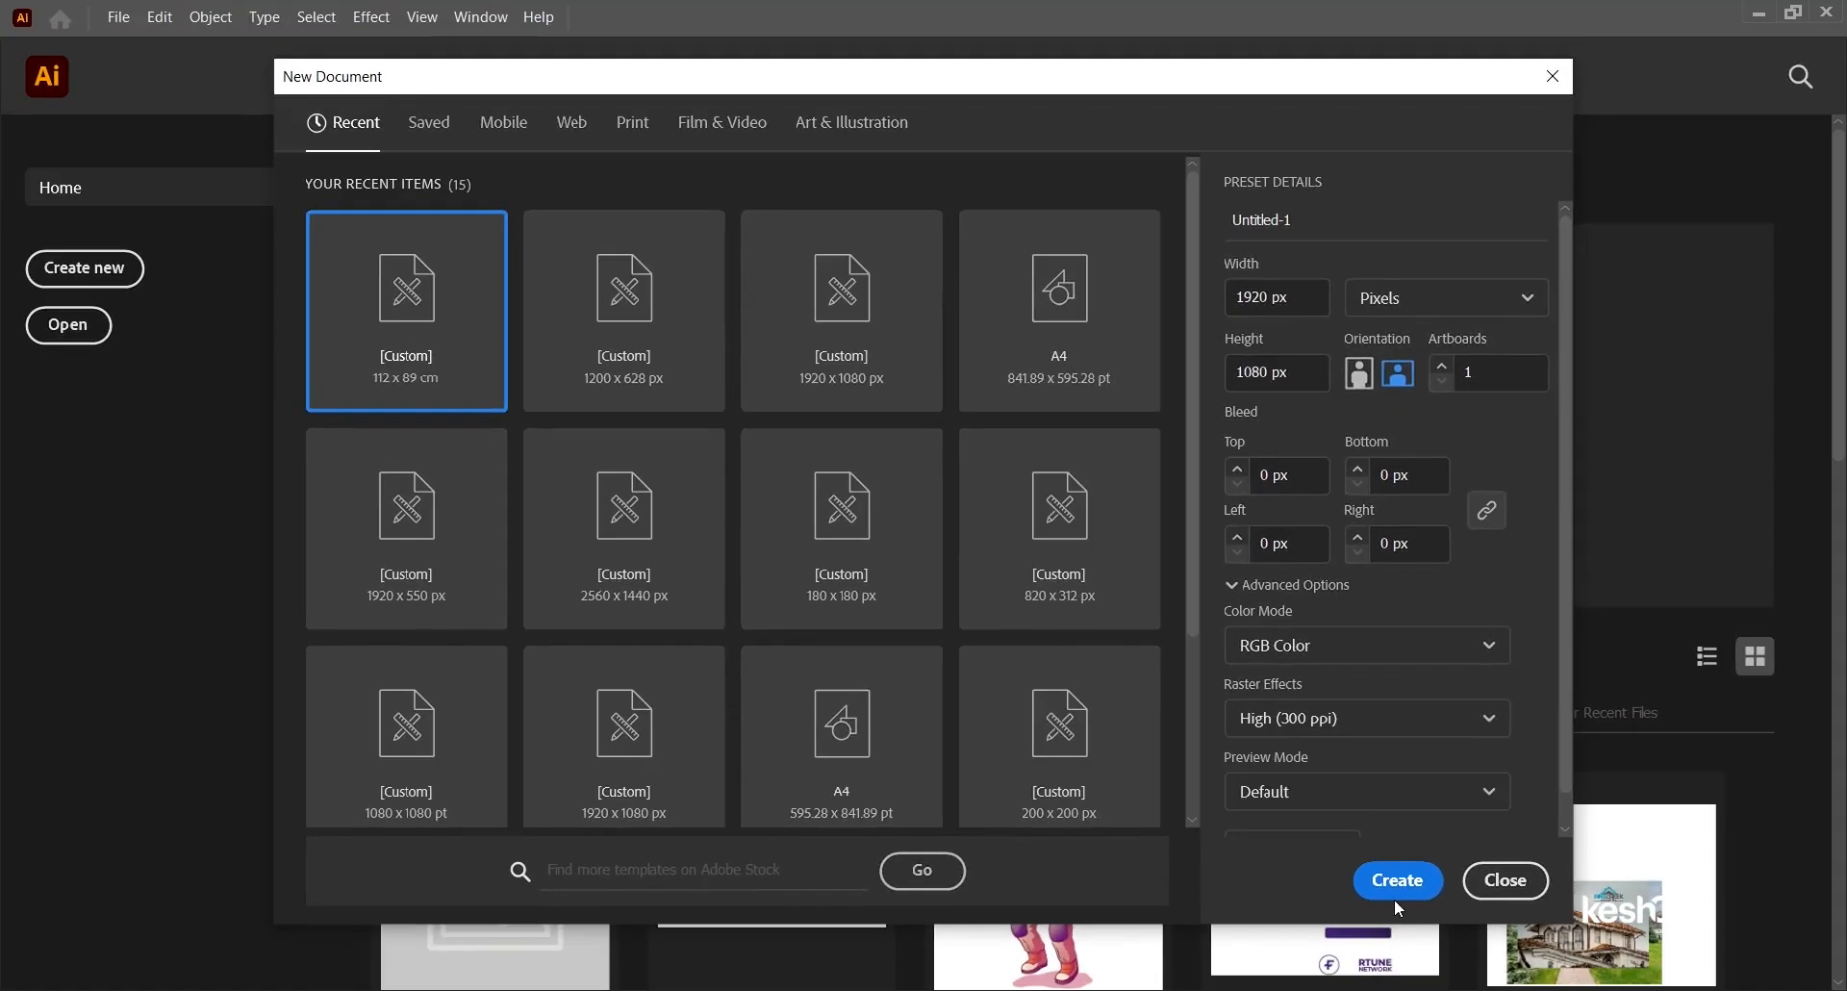
Step: Create a 1920 × 1080 px RGB document at 300 ppi and cover the whole artboard with a rectangle
left_click(1486, 957)
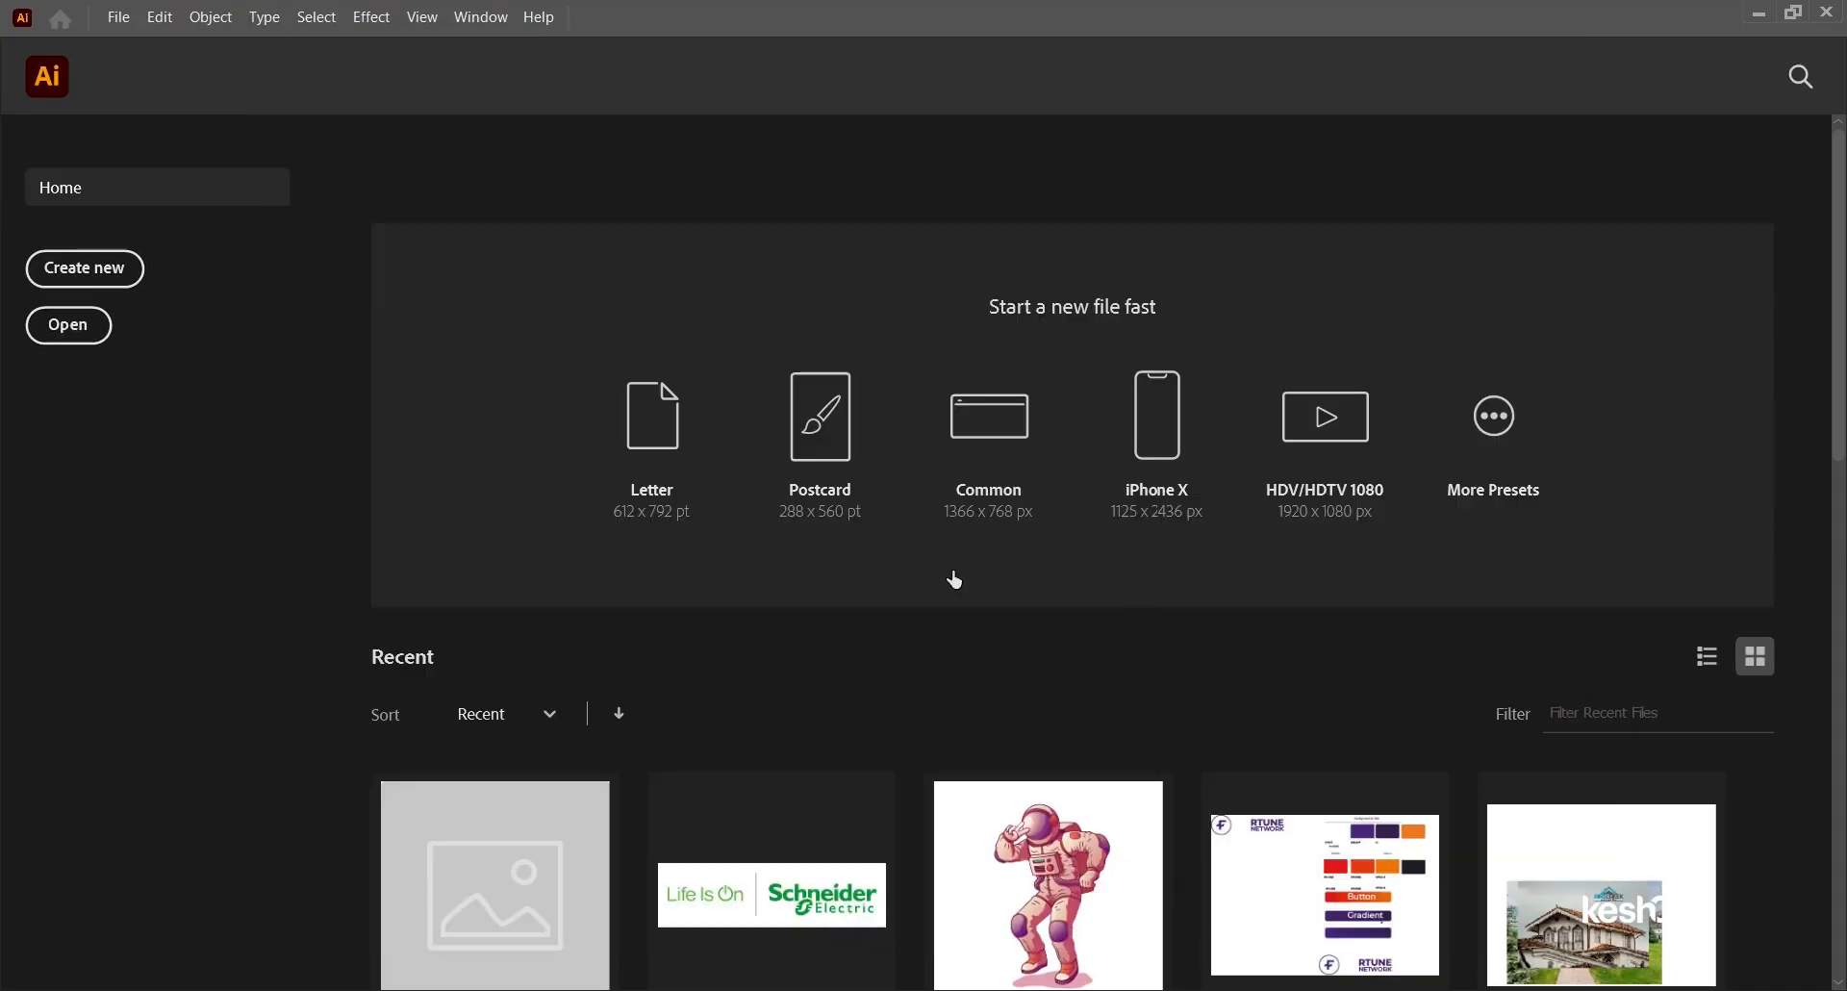
scroll(446, 571, "down", 2)
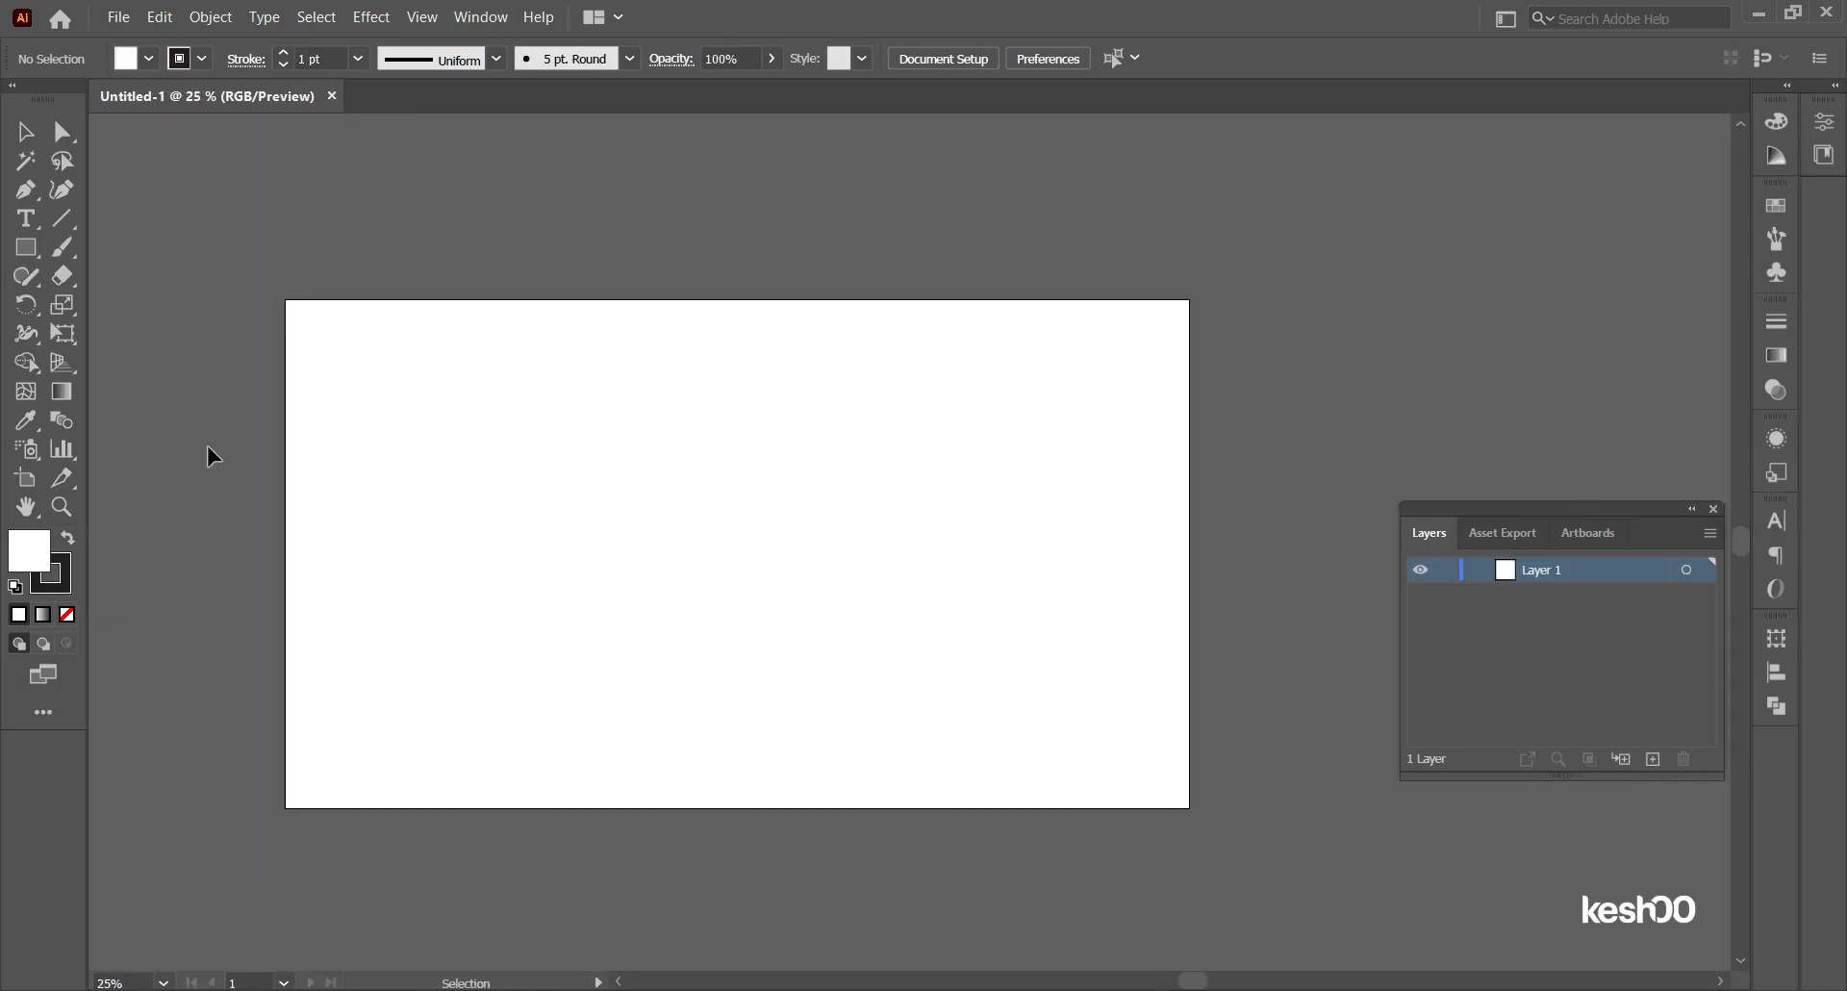
left_click(37, 255)
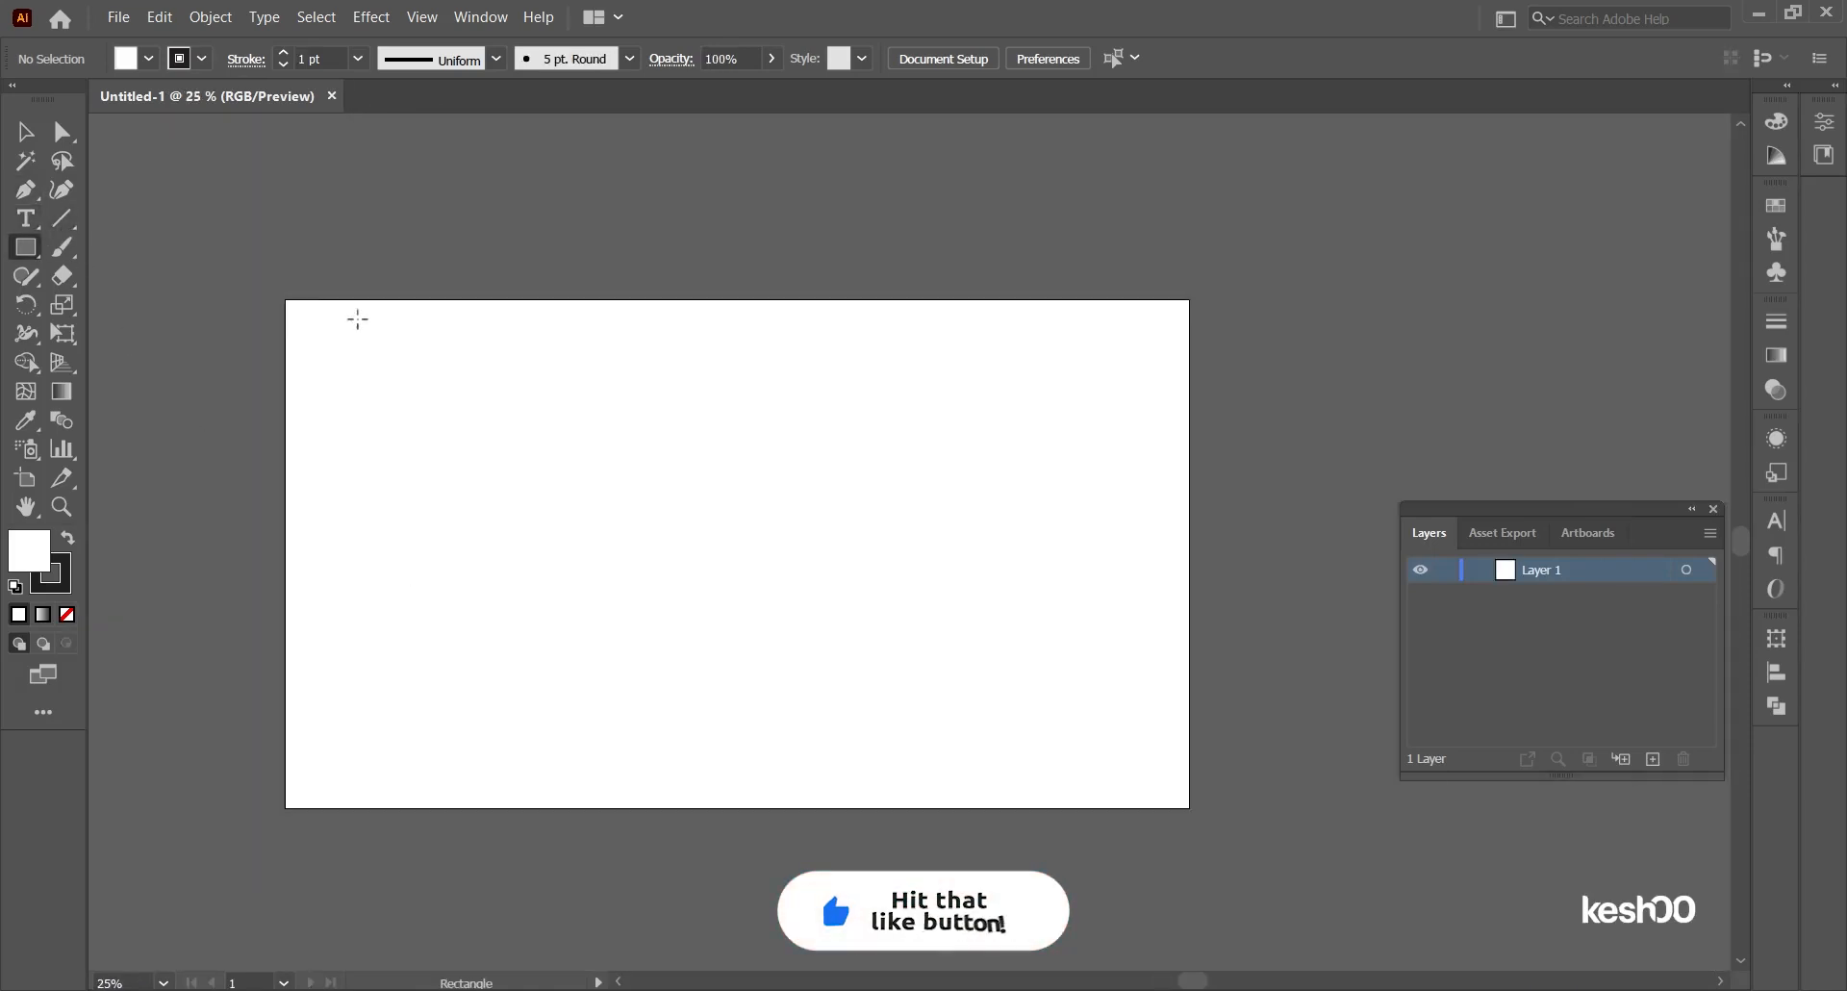
left_click_drag(286, 299, 1190, 808)
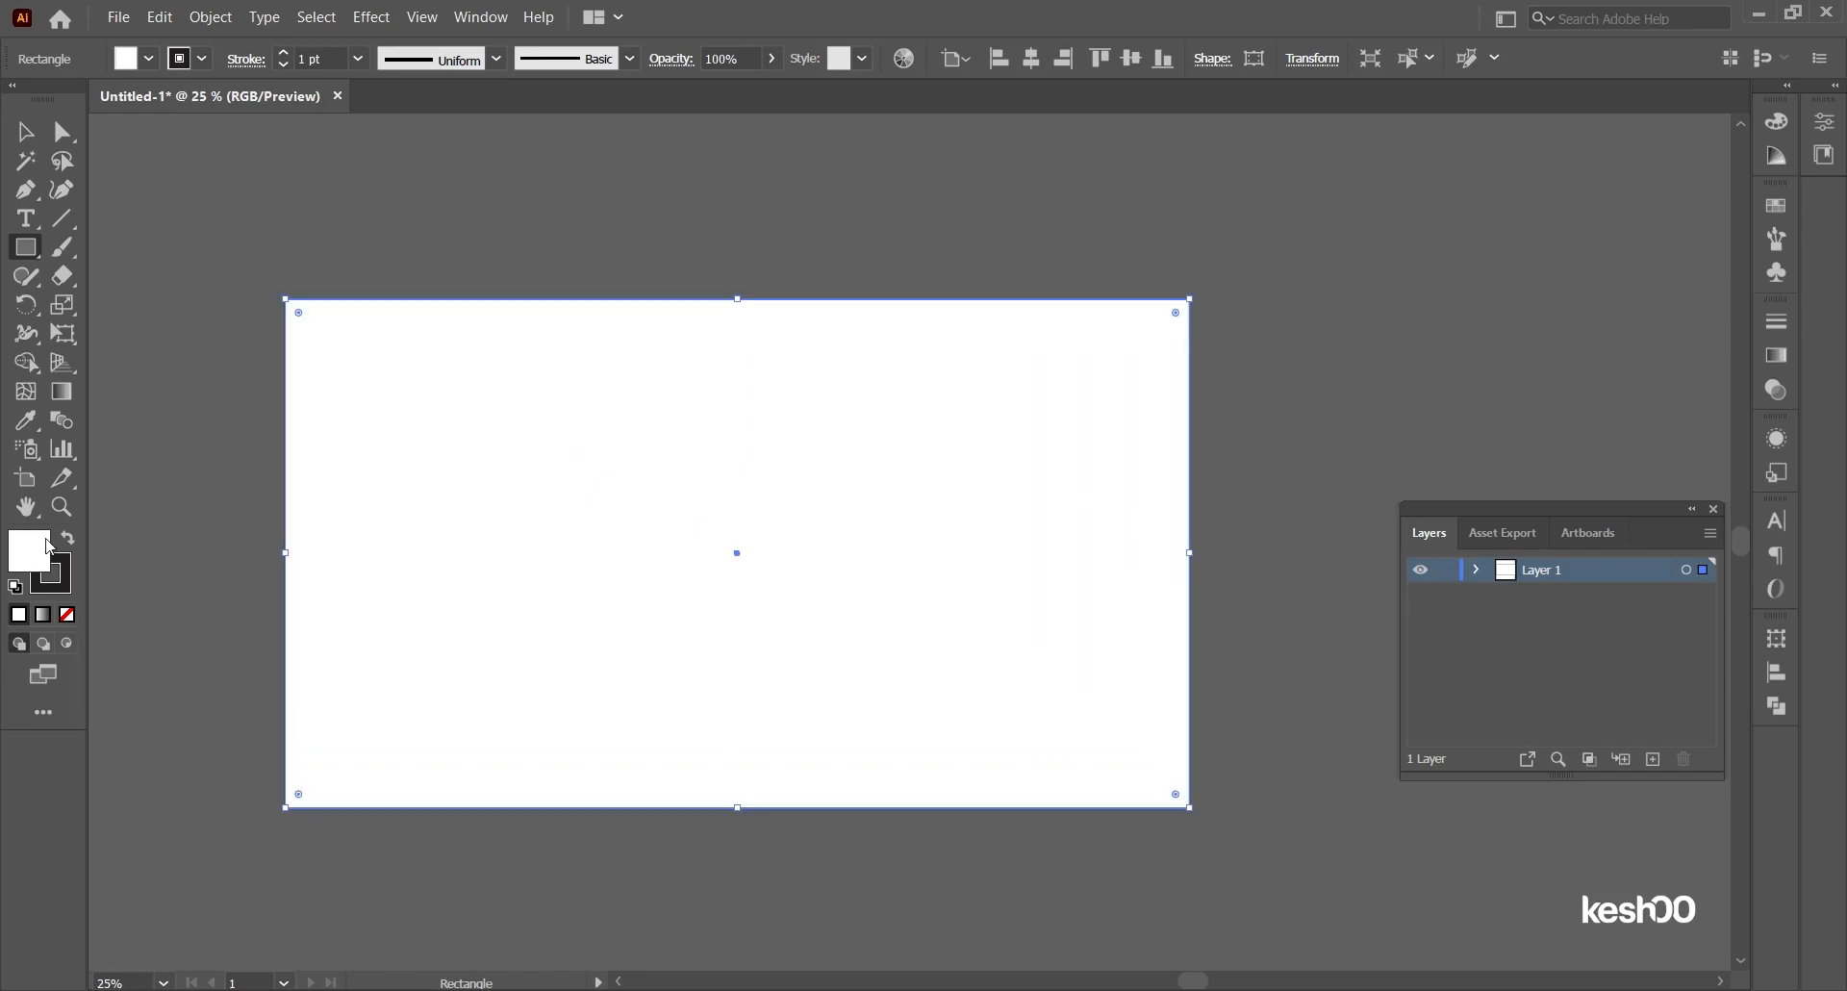
Step: Fill the artboard-sized rectangle with the color FF0000
double_click(32, 558)
type("FF0000")
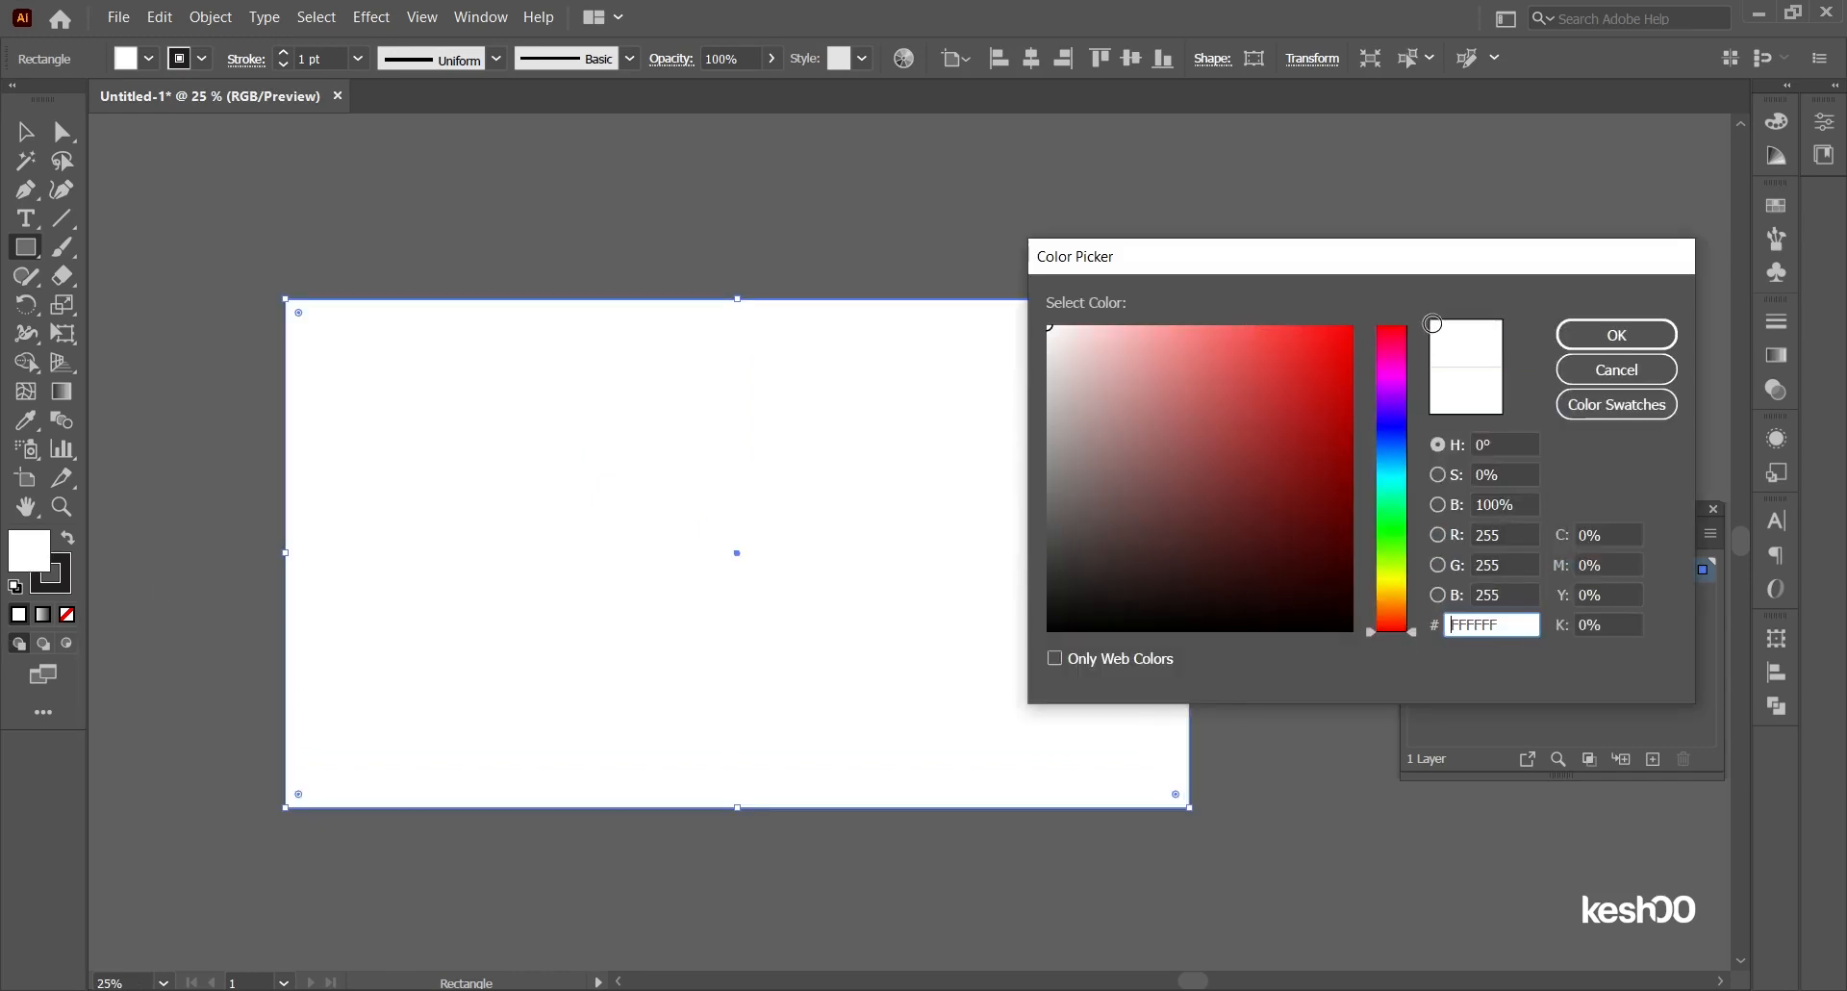
left_click(1617, 335)
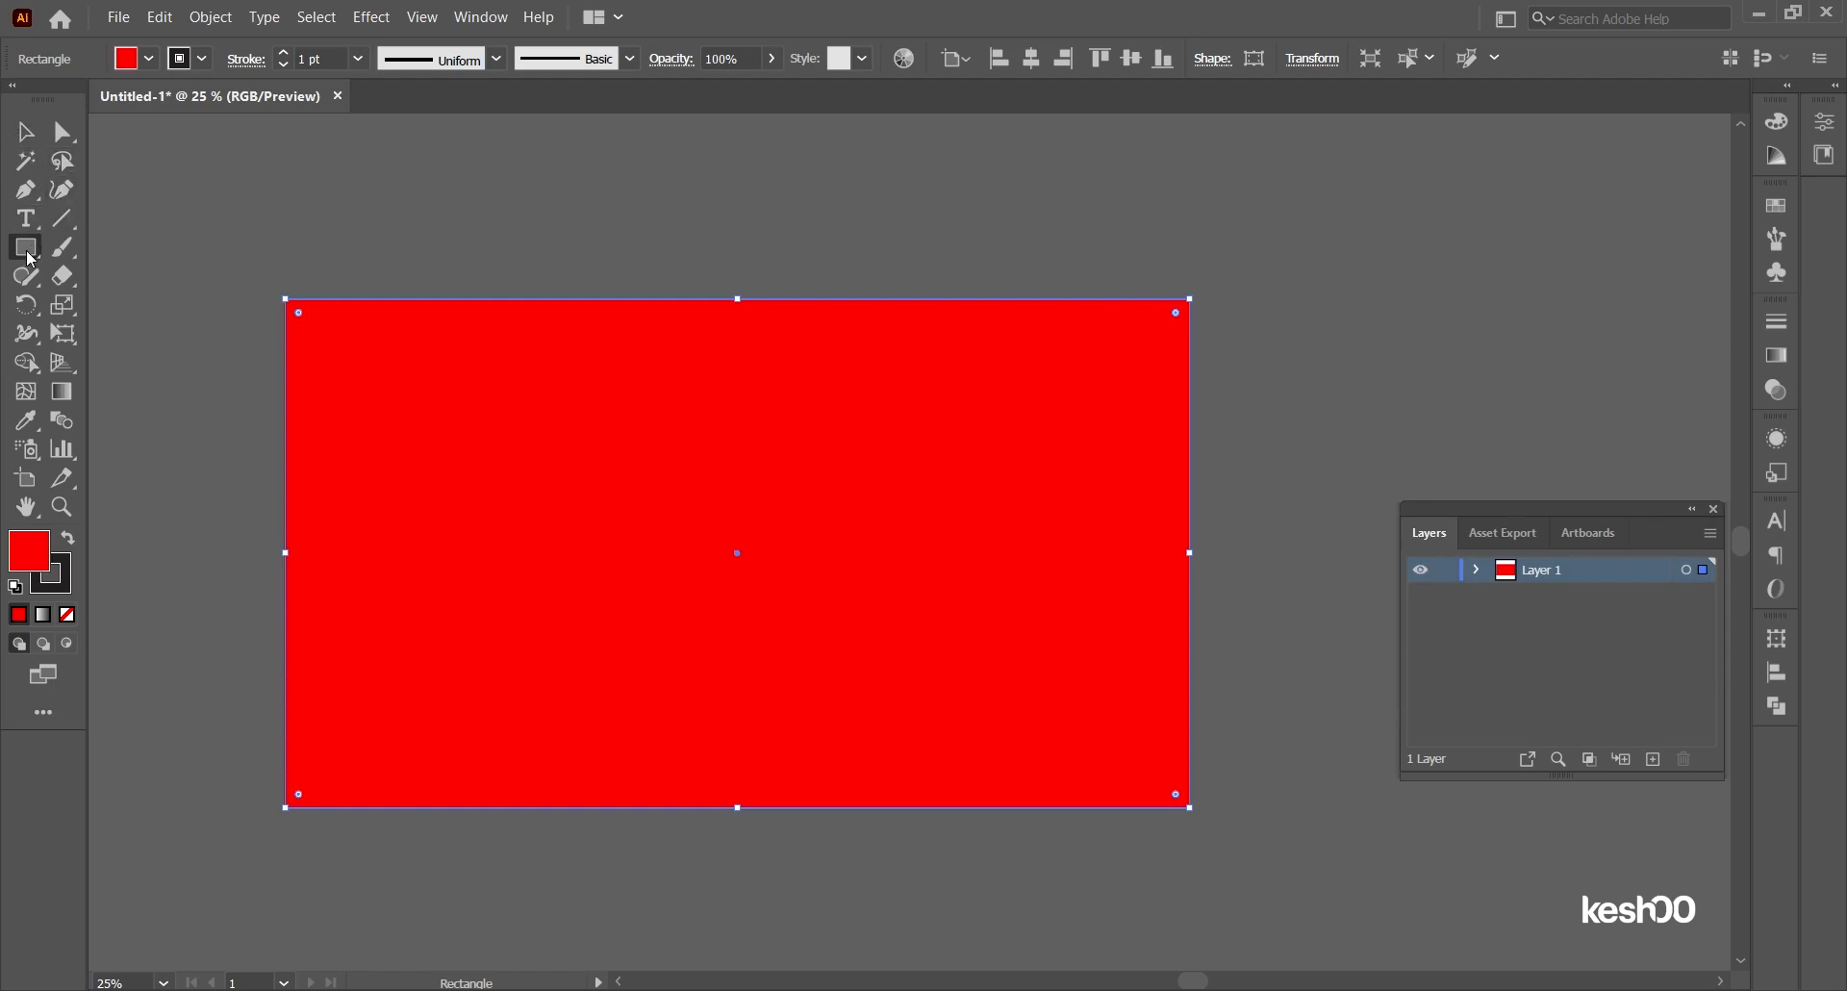
Step: Draw two small red squares side by side above the artboard's upper-left corner and apply a linear gradient to the first one
left_click_drag(283, 224, 395, 262)
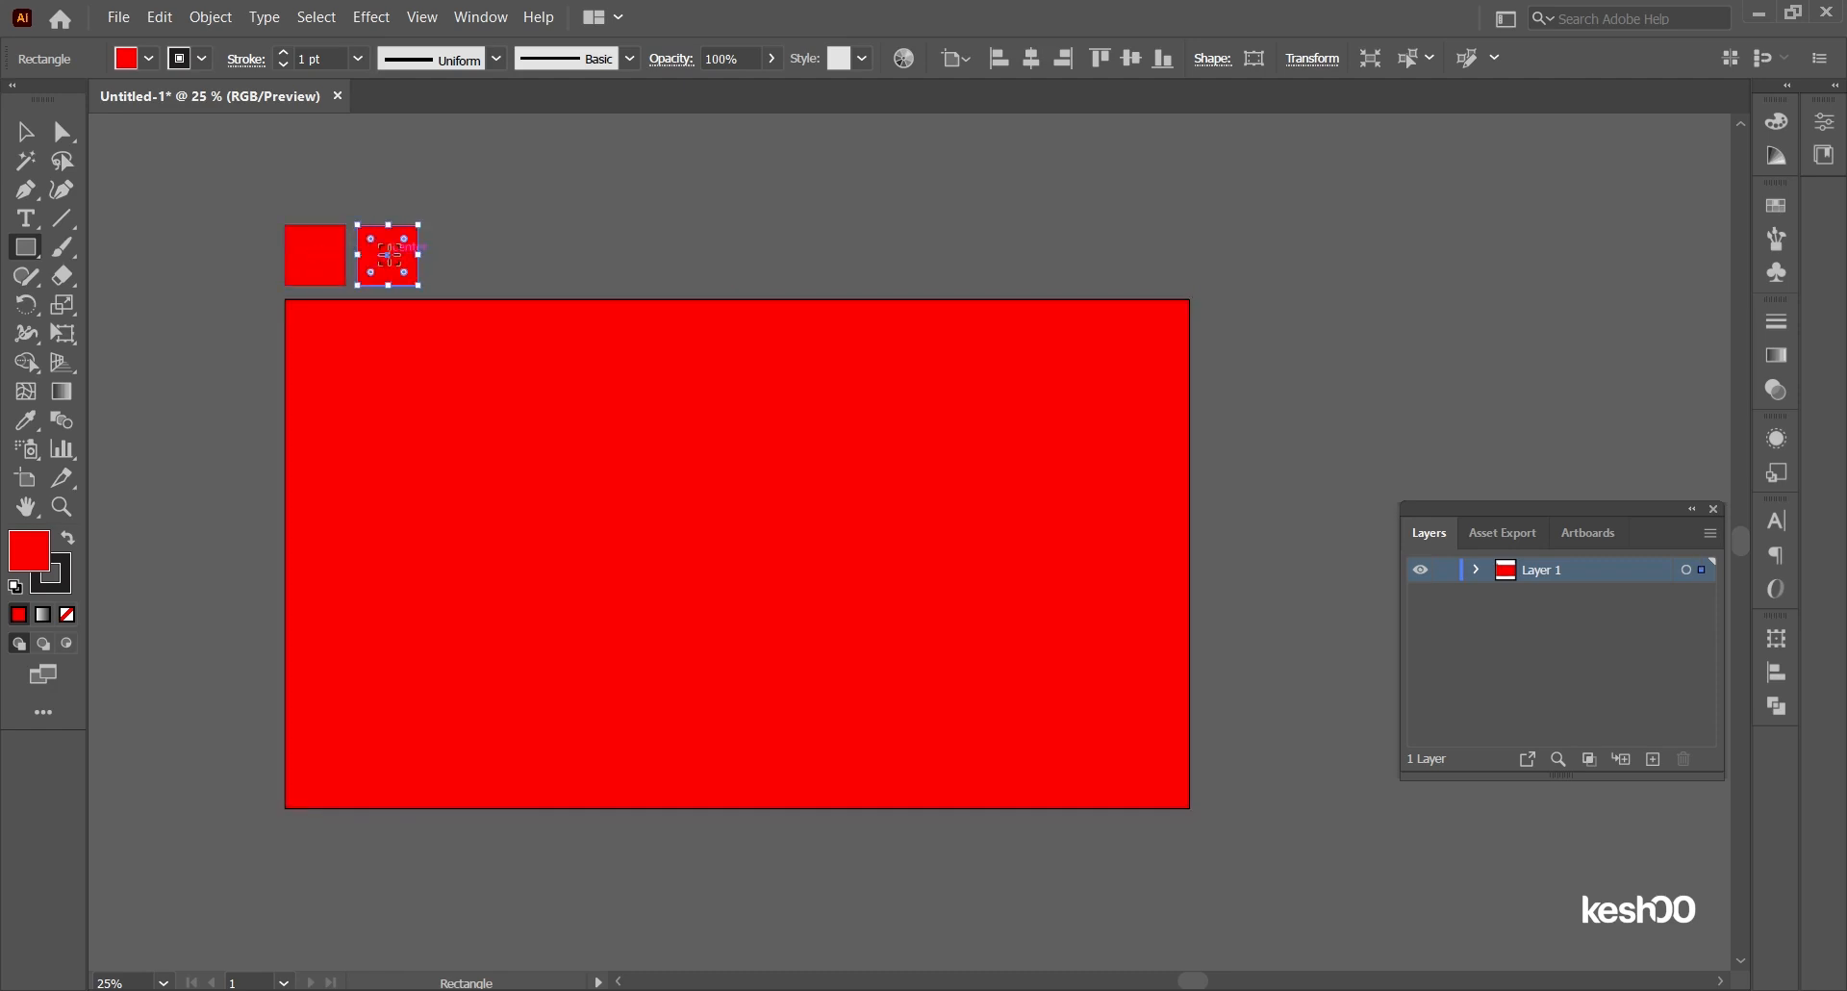
left_click(25, 132)
left_click(290, 248)
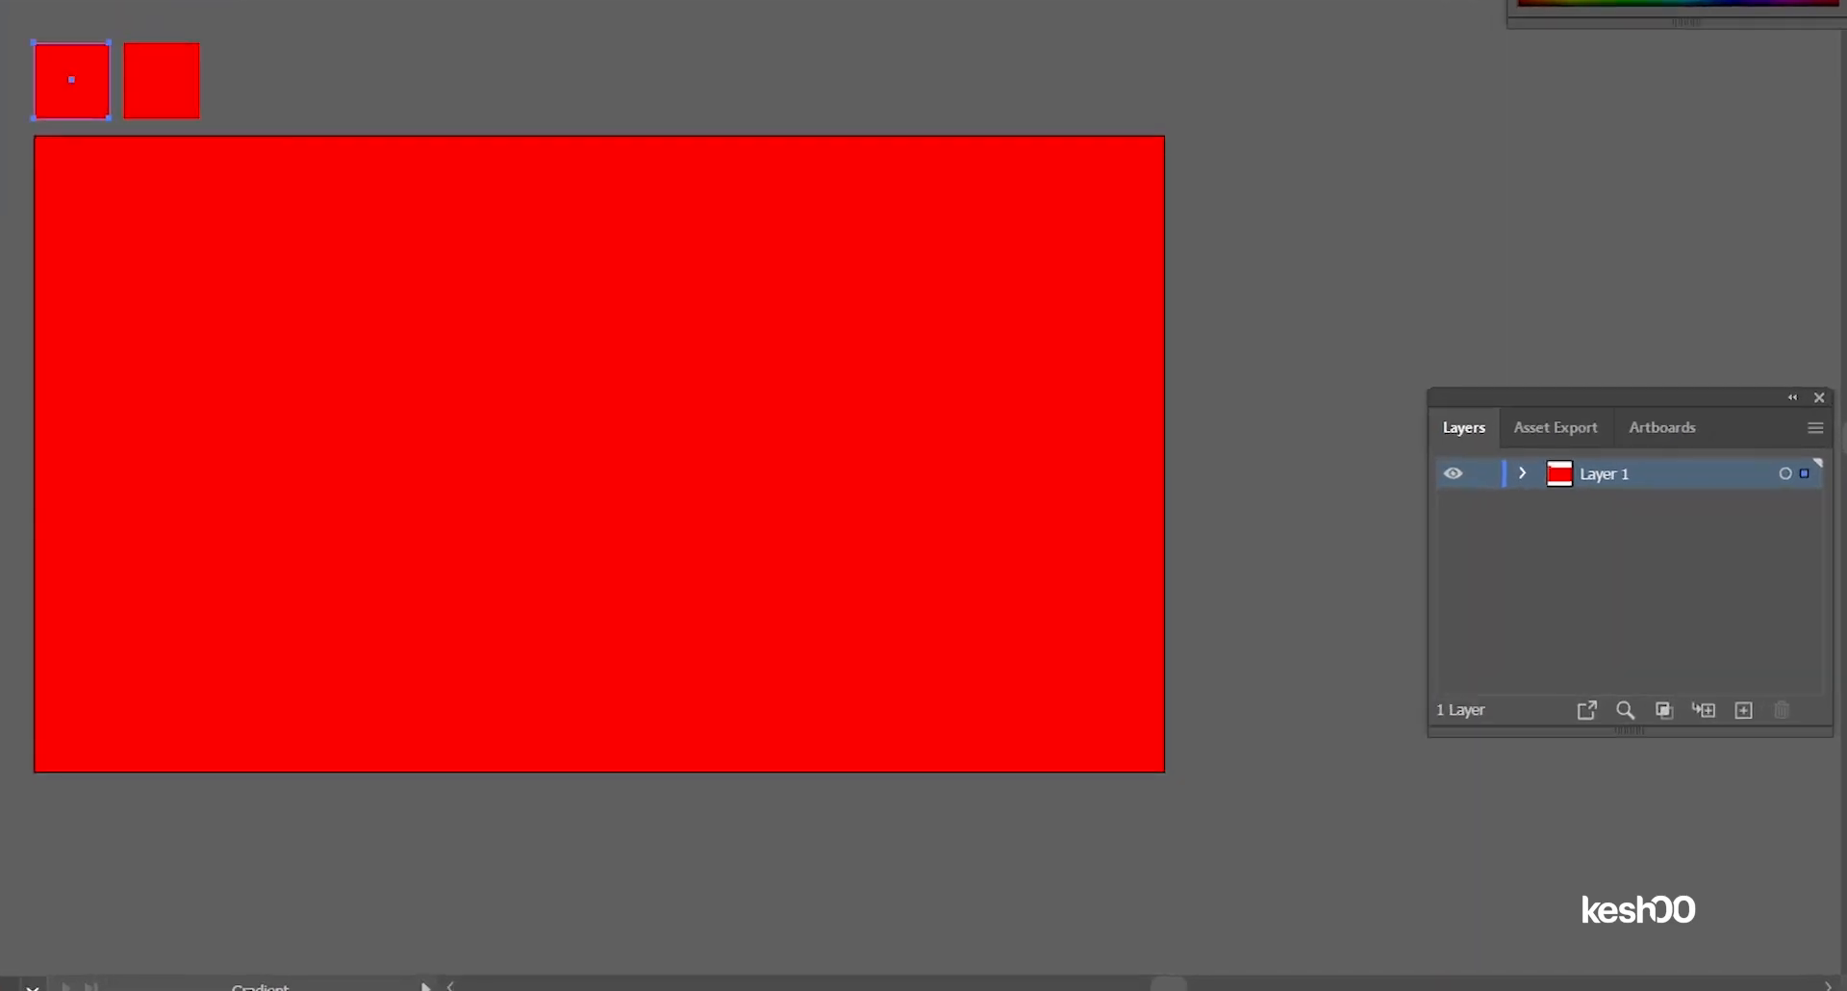
left_click(1776, 356)
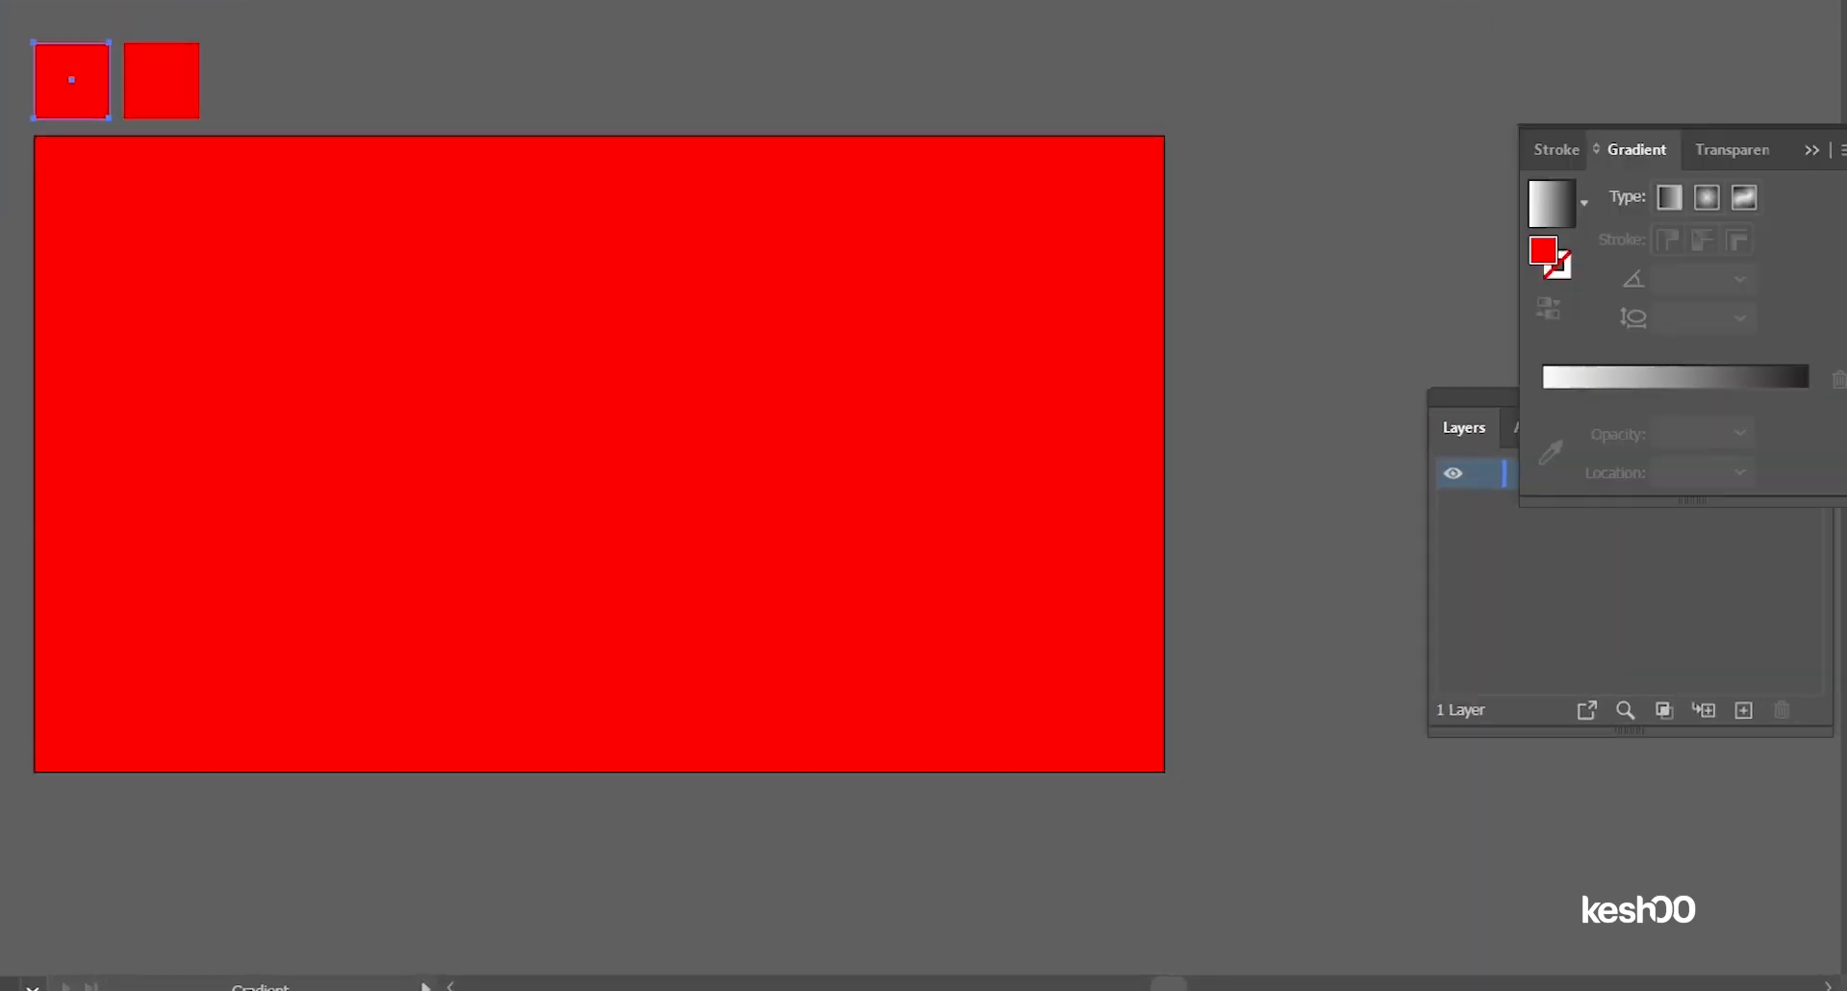
left_click(1674, 384)
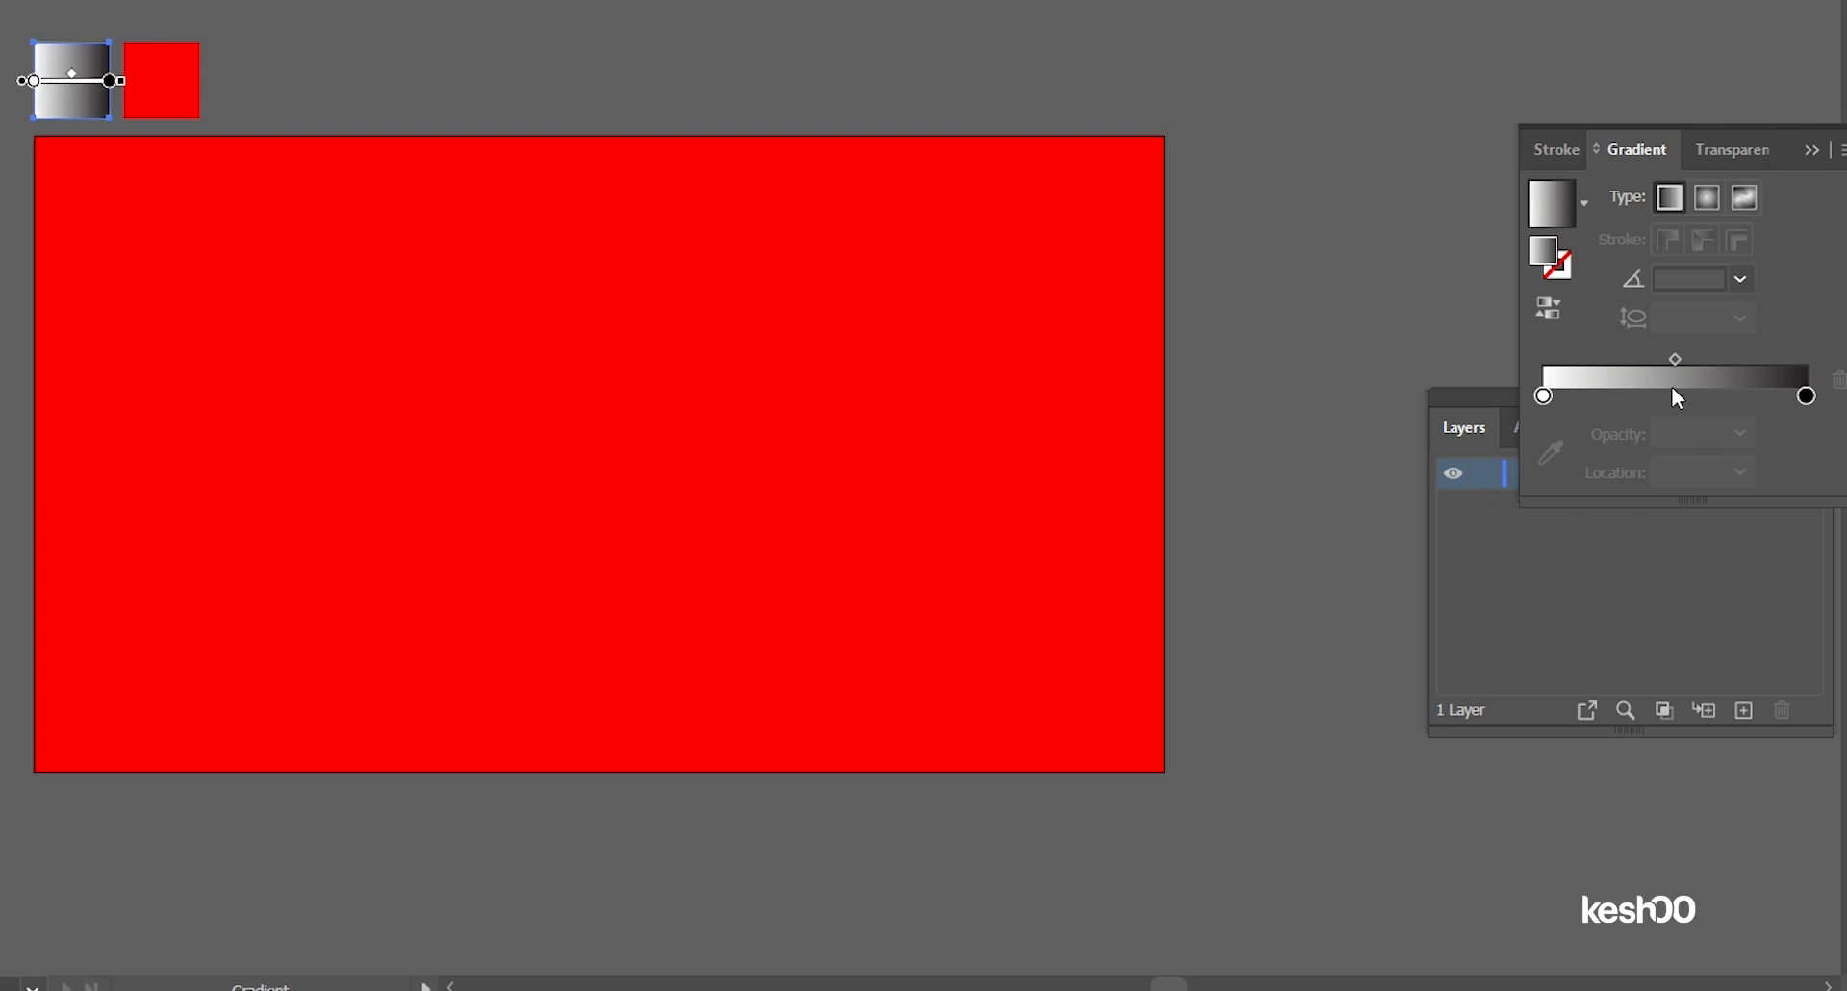
Step: Recolor both the start and end stops of the first square's gradient with the bright red swatch (ED1C24)
double_click(1806, 396)
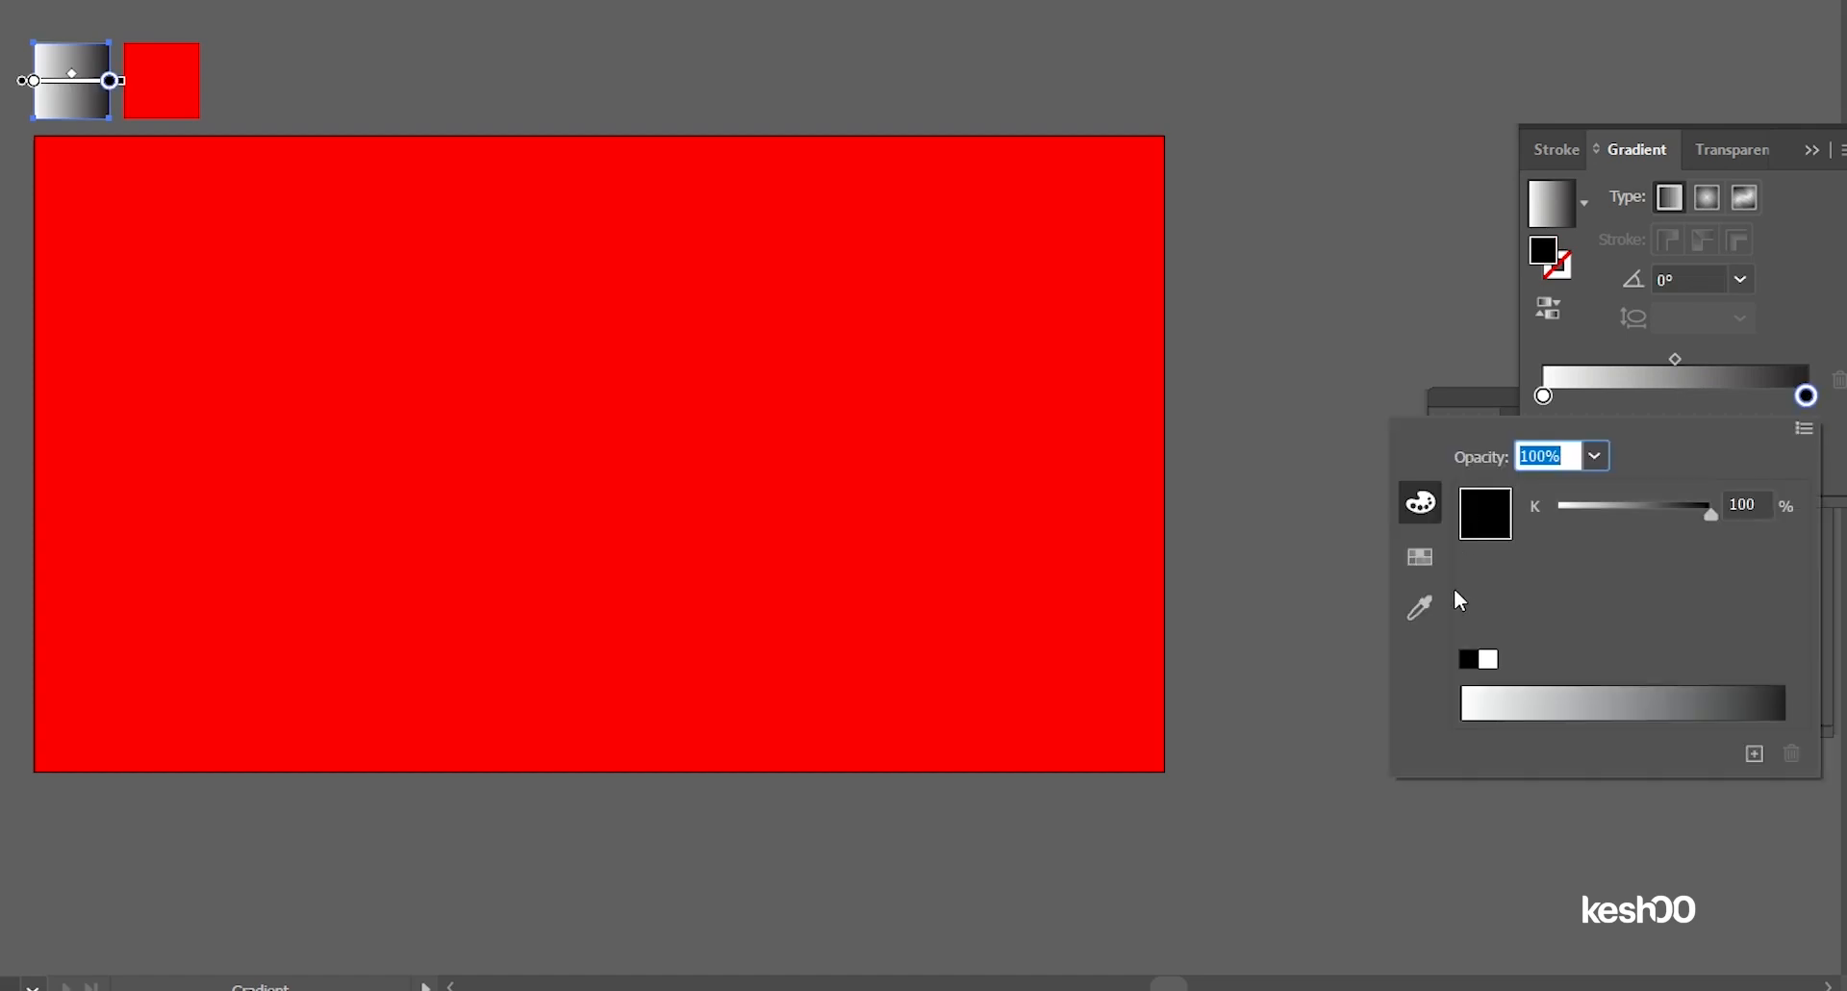
key("Escape")
left_click(1543, 395)
double_click(1543, 395)
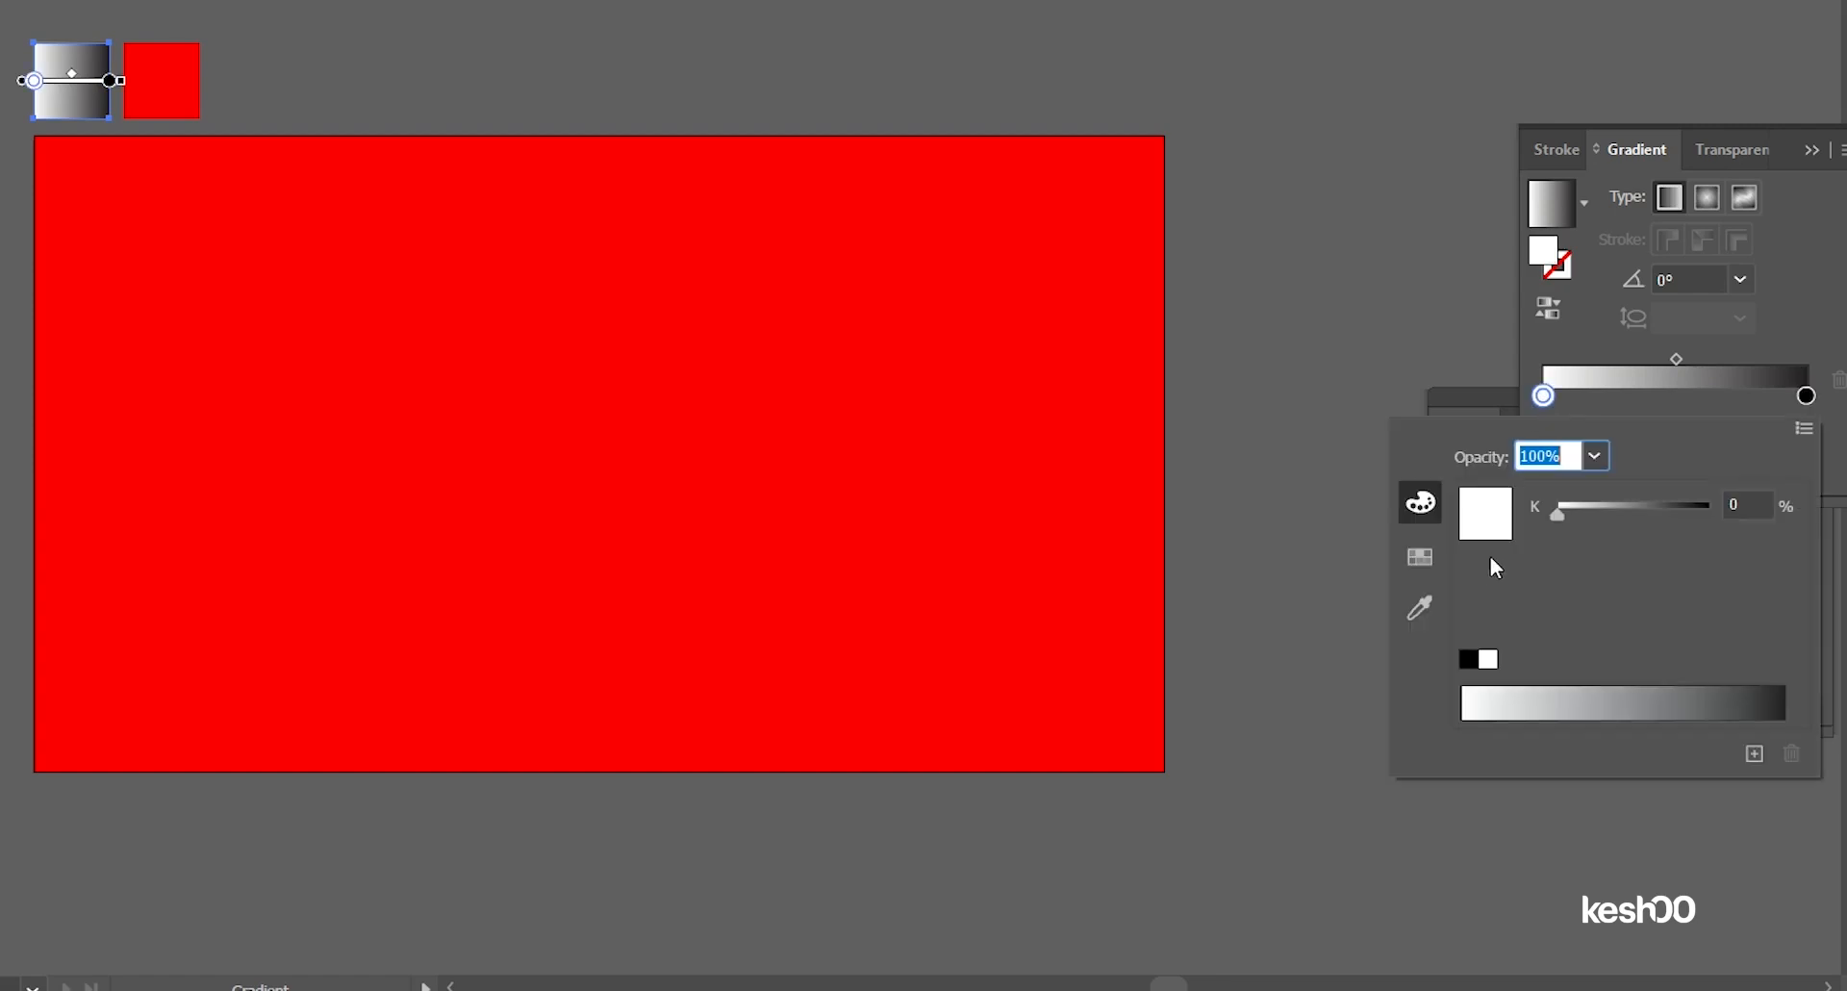
left_click(1420, 557)
left_click(1506, 492)
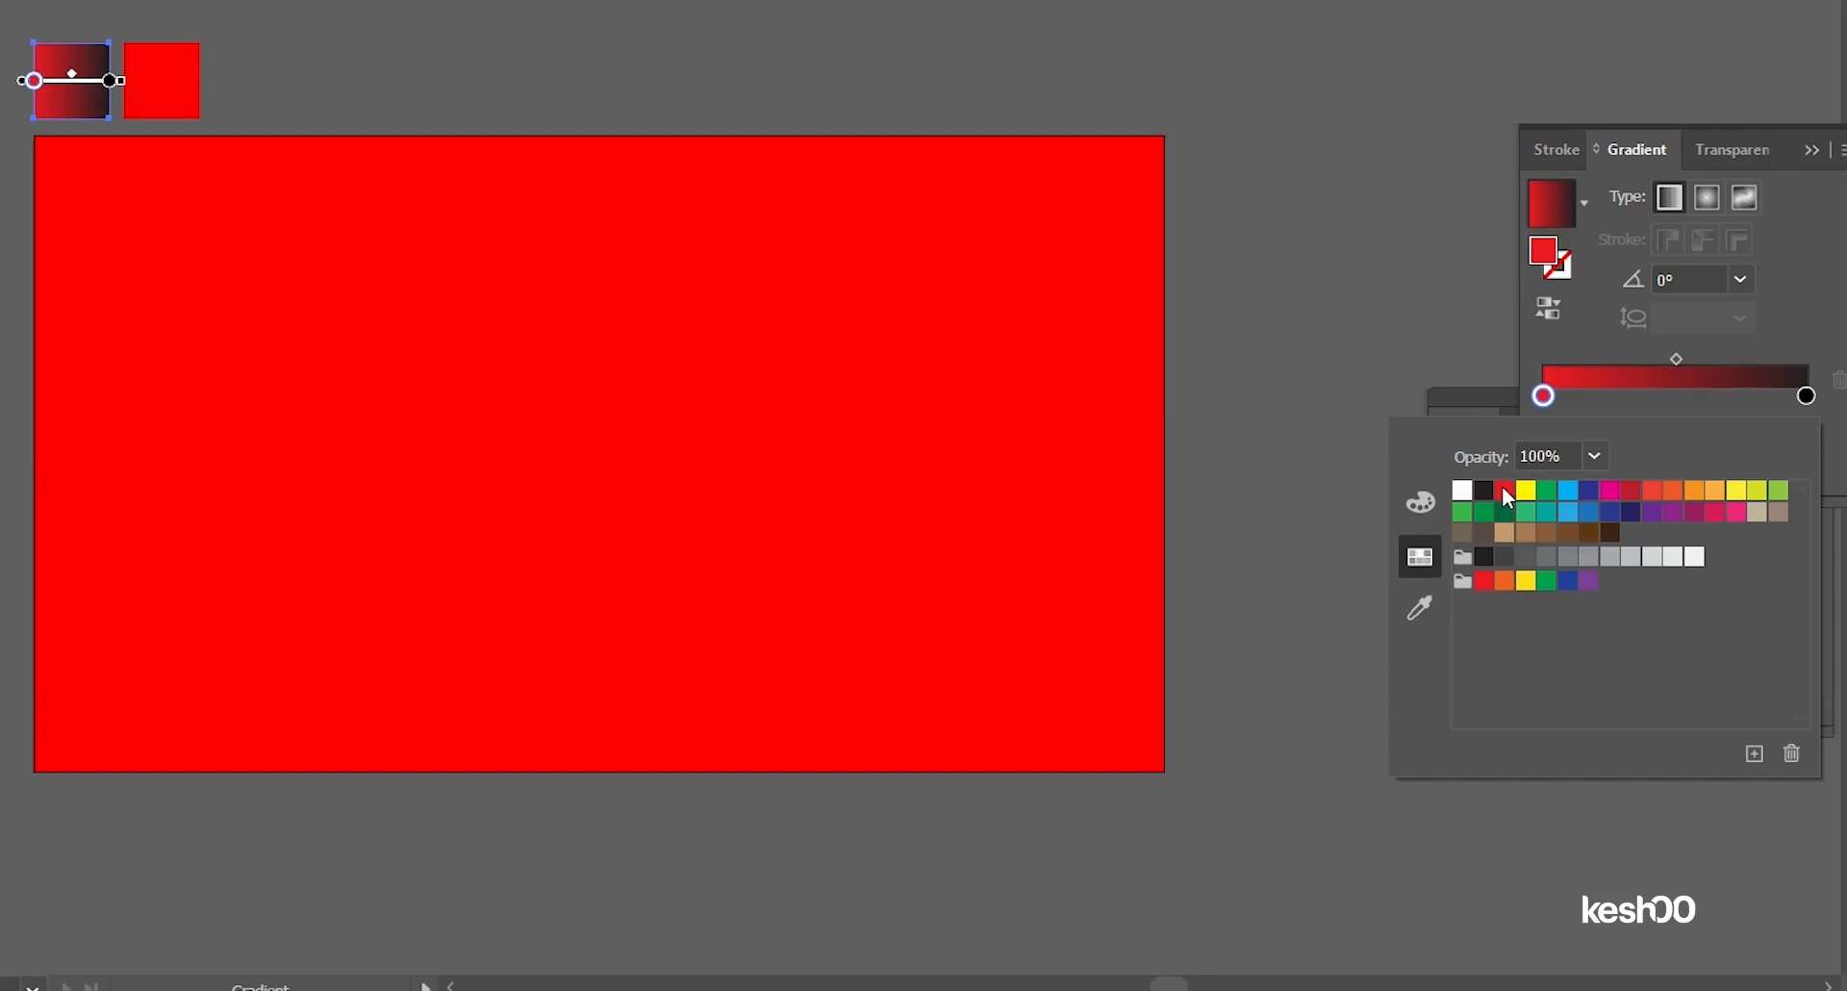
left_click(1811, 322)
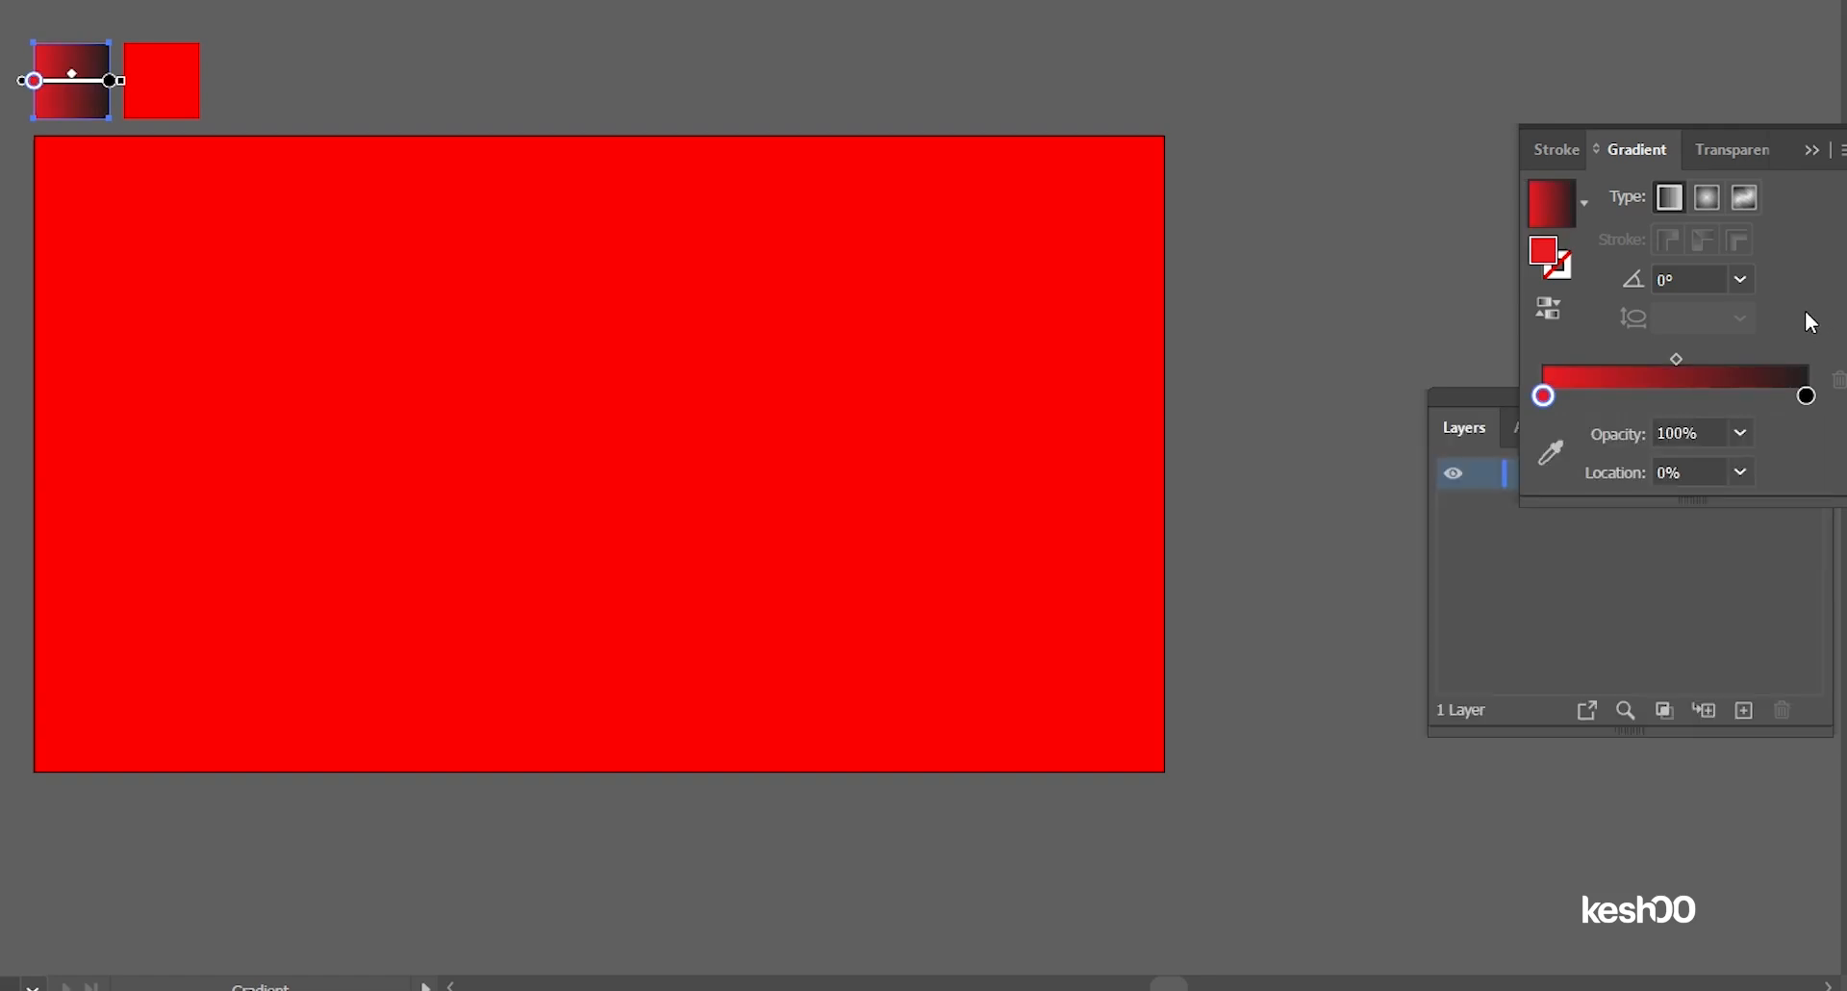
double_click(1807, 395)
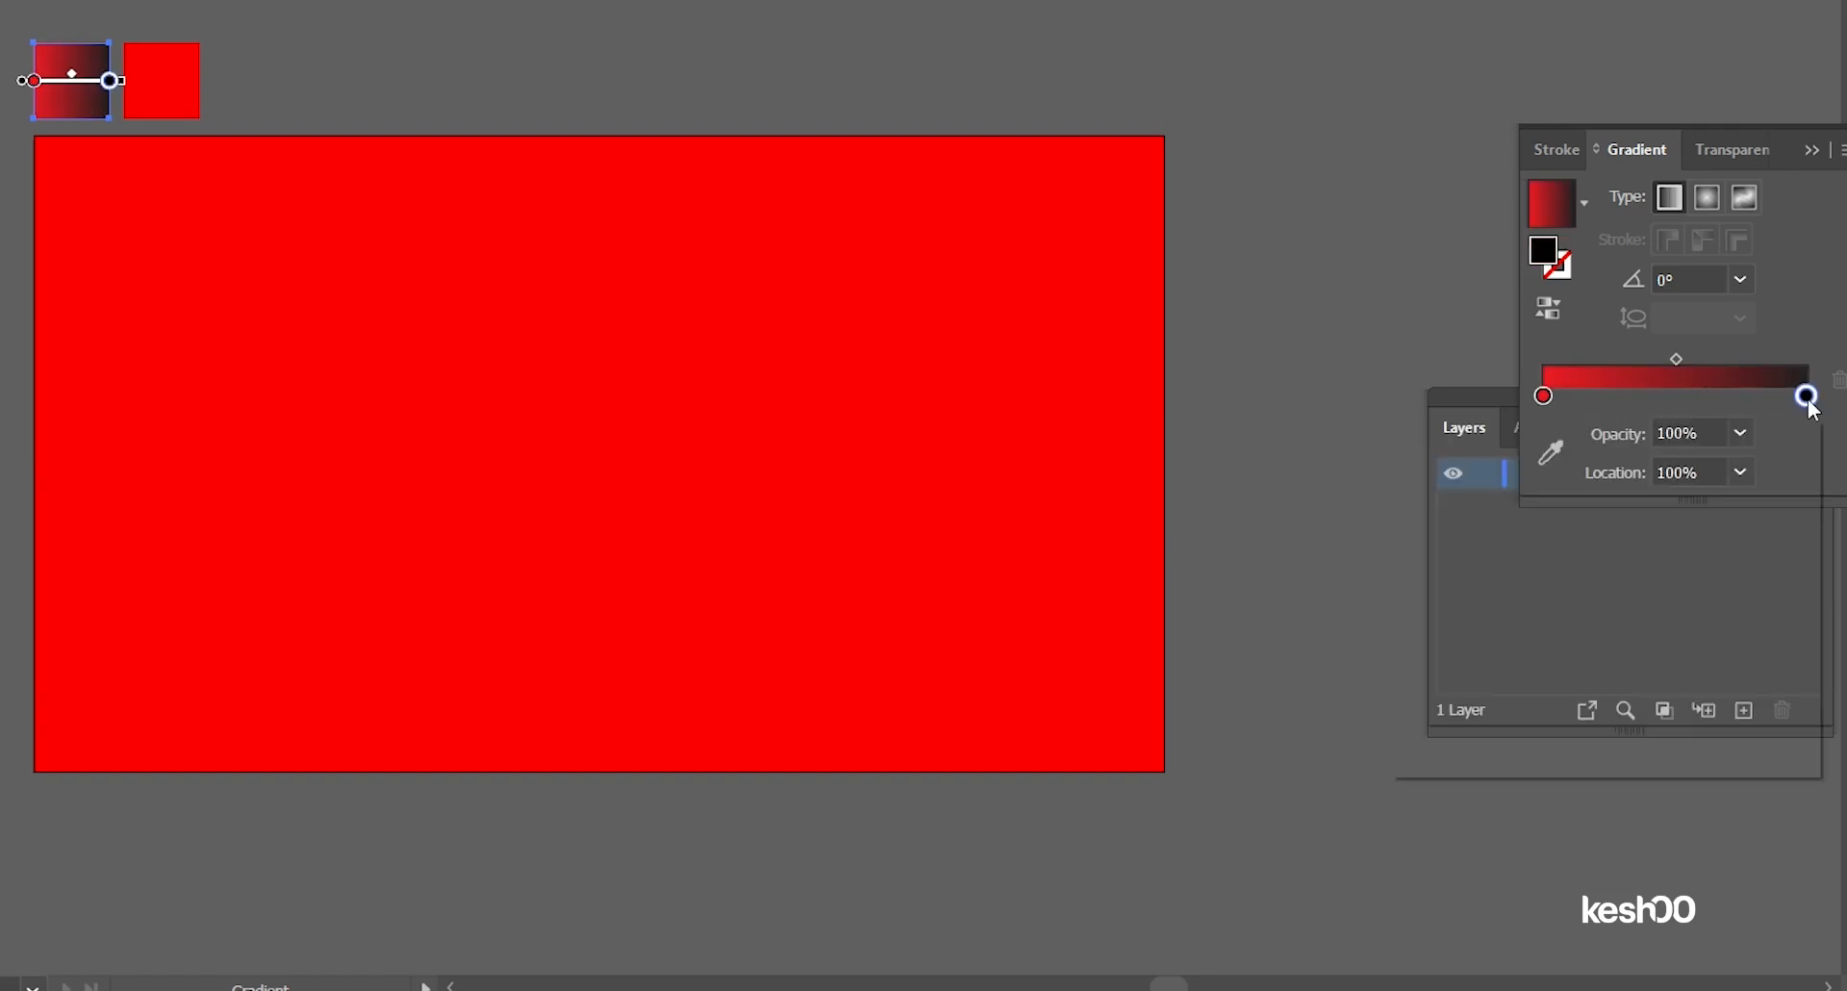
left_click(1505, 490)
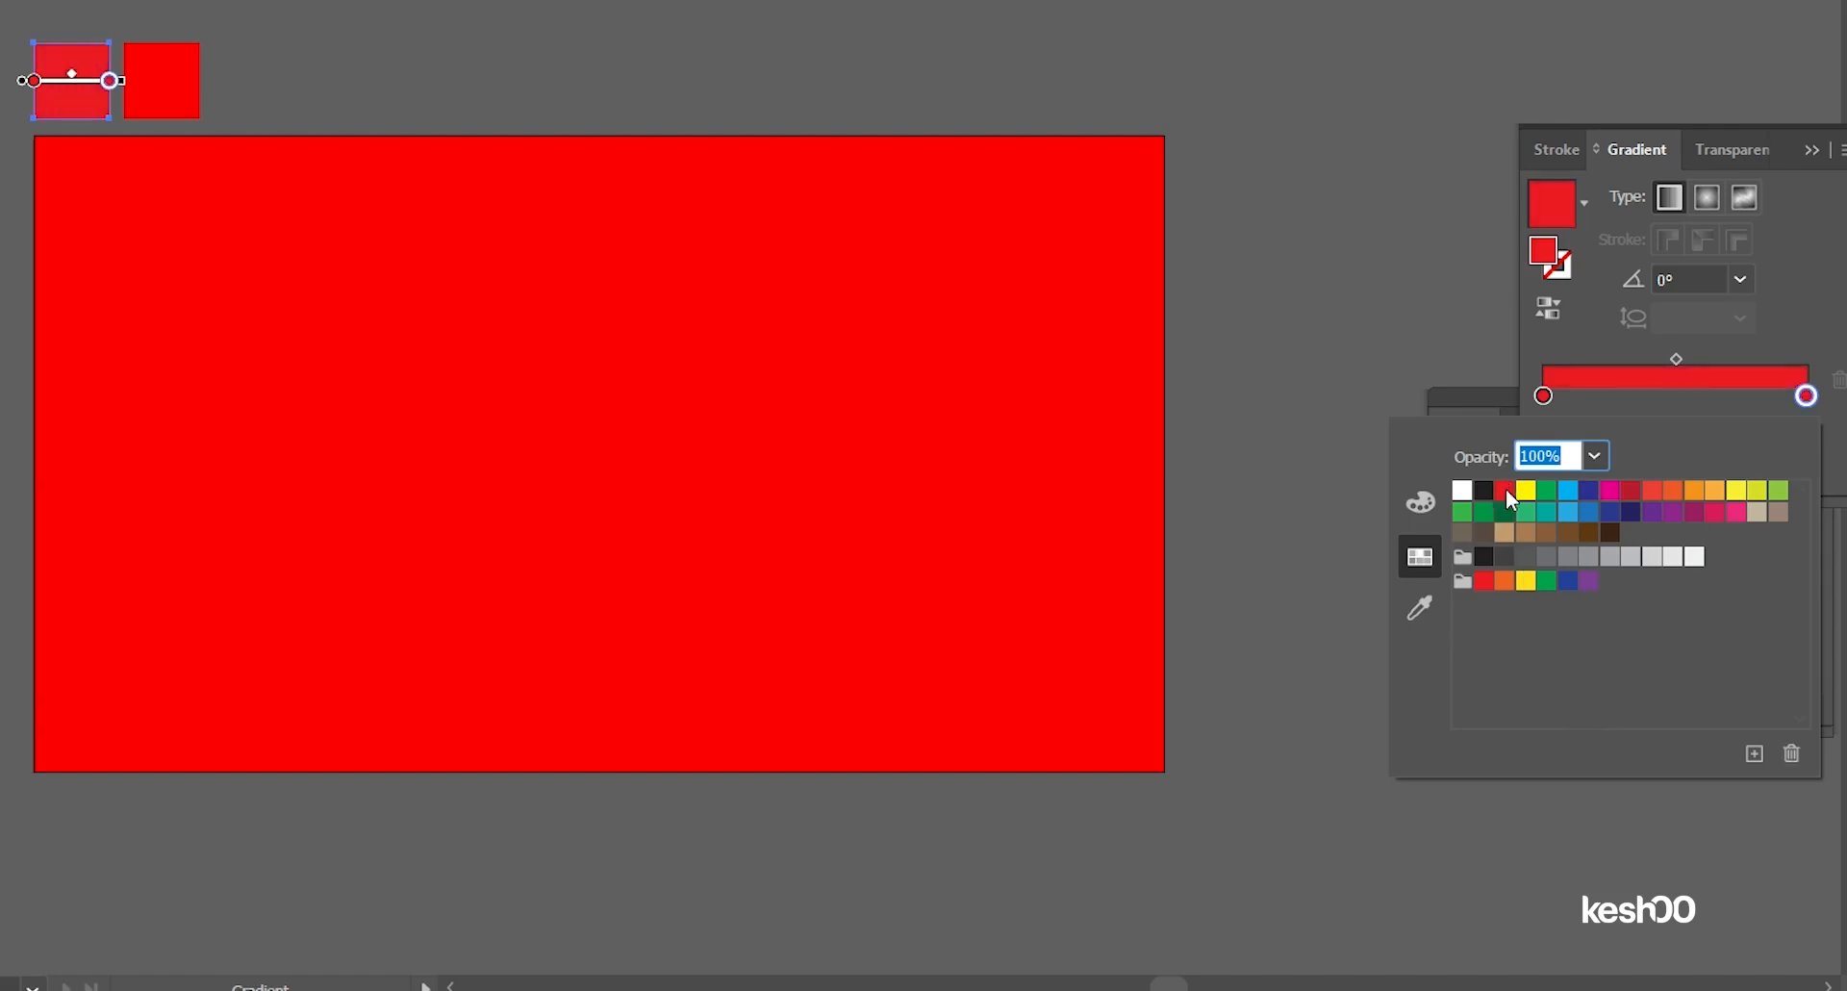
left_click(1419, 608)
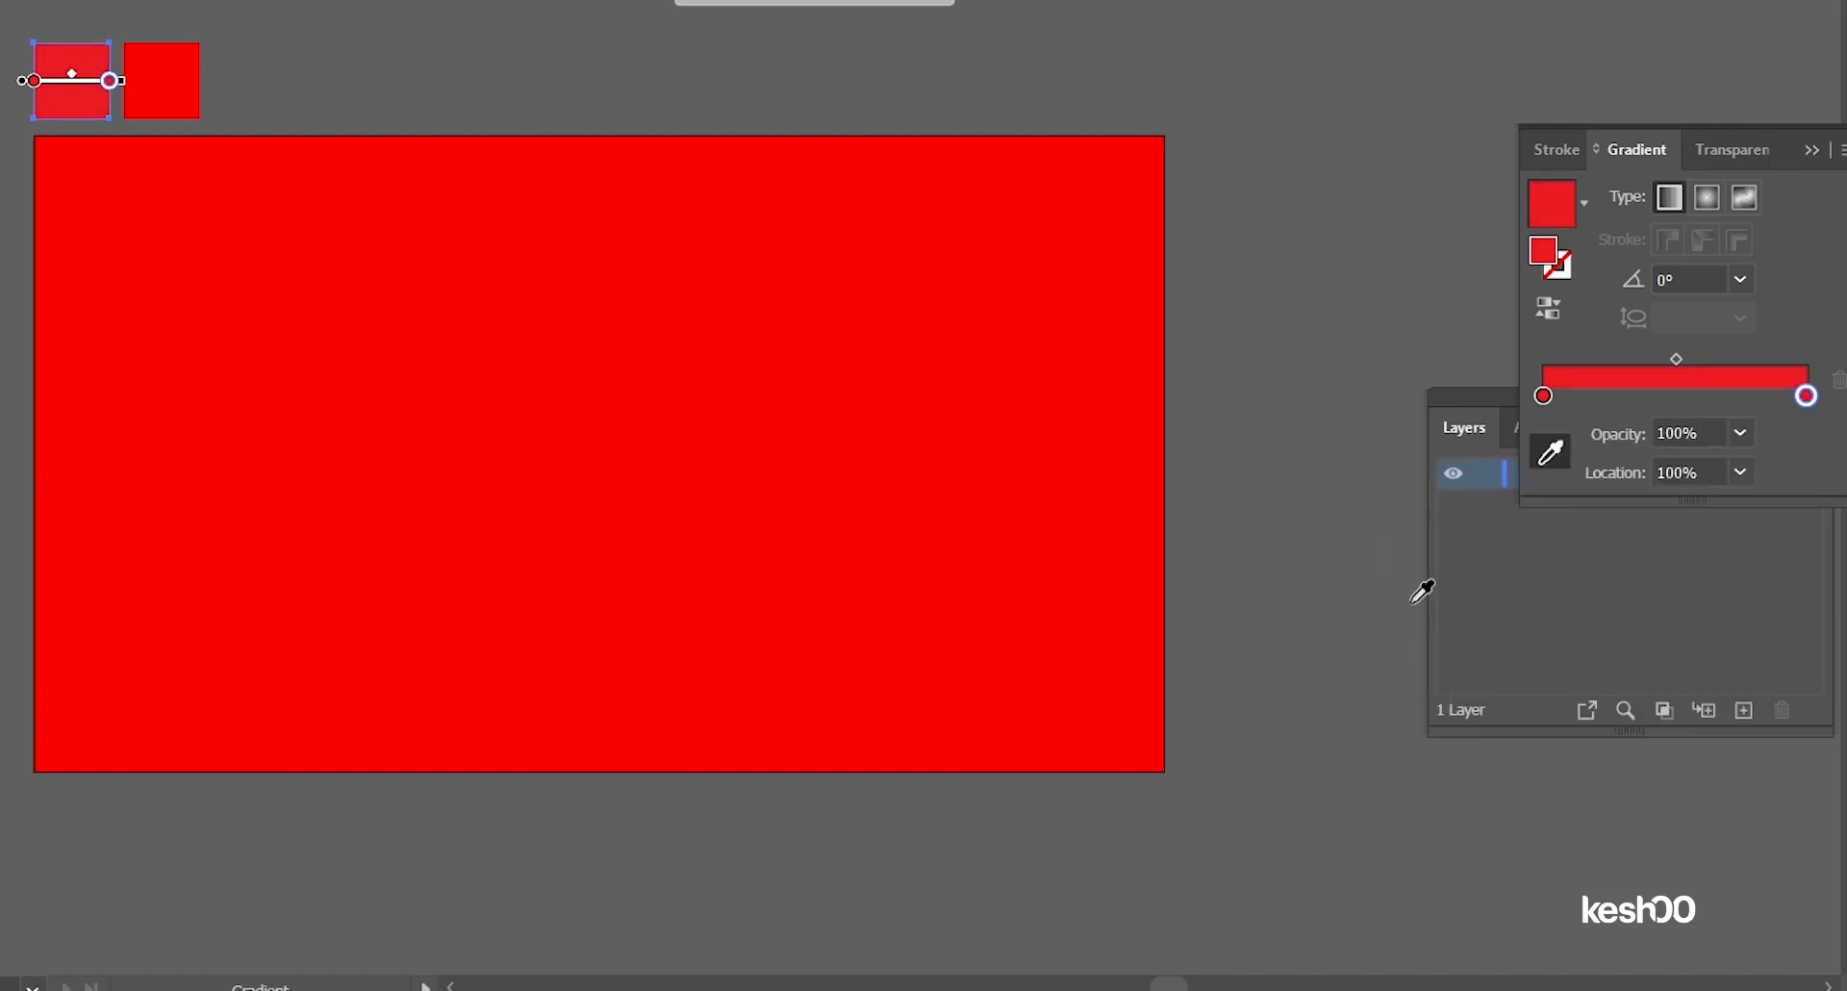
left_click(1800, 395)
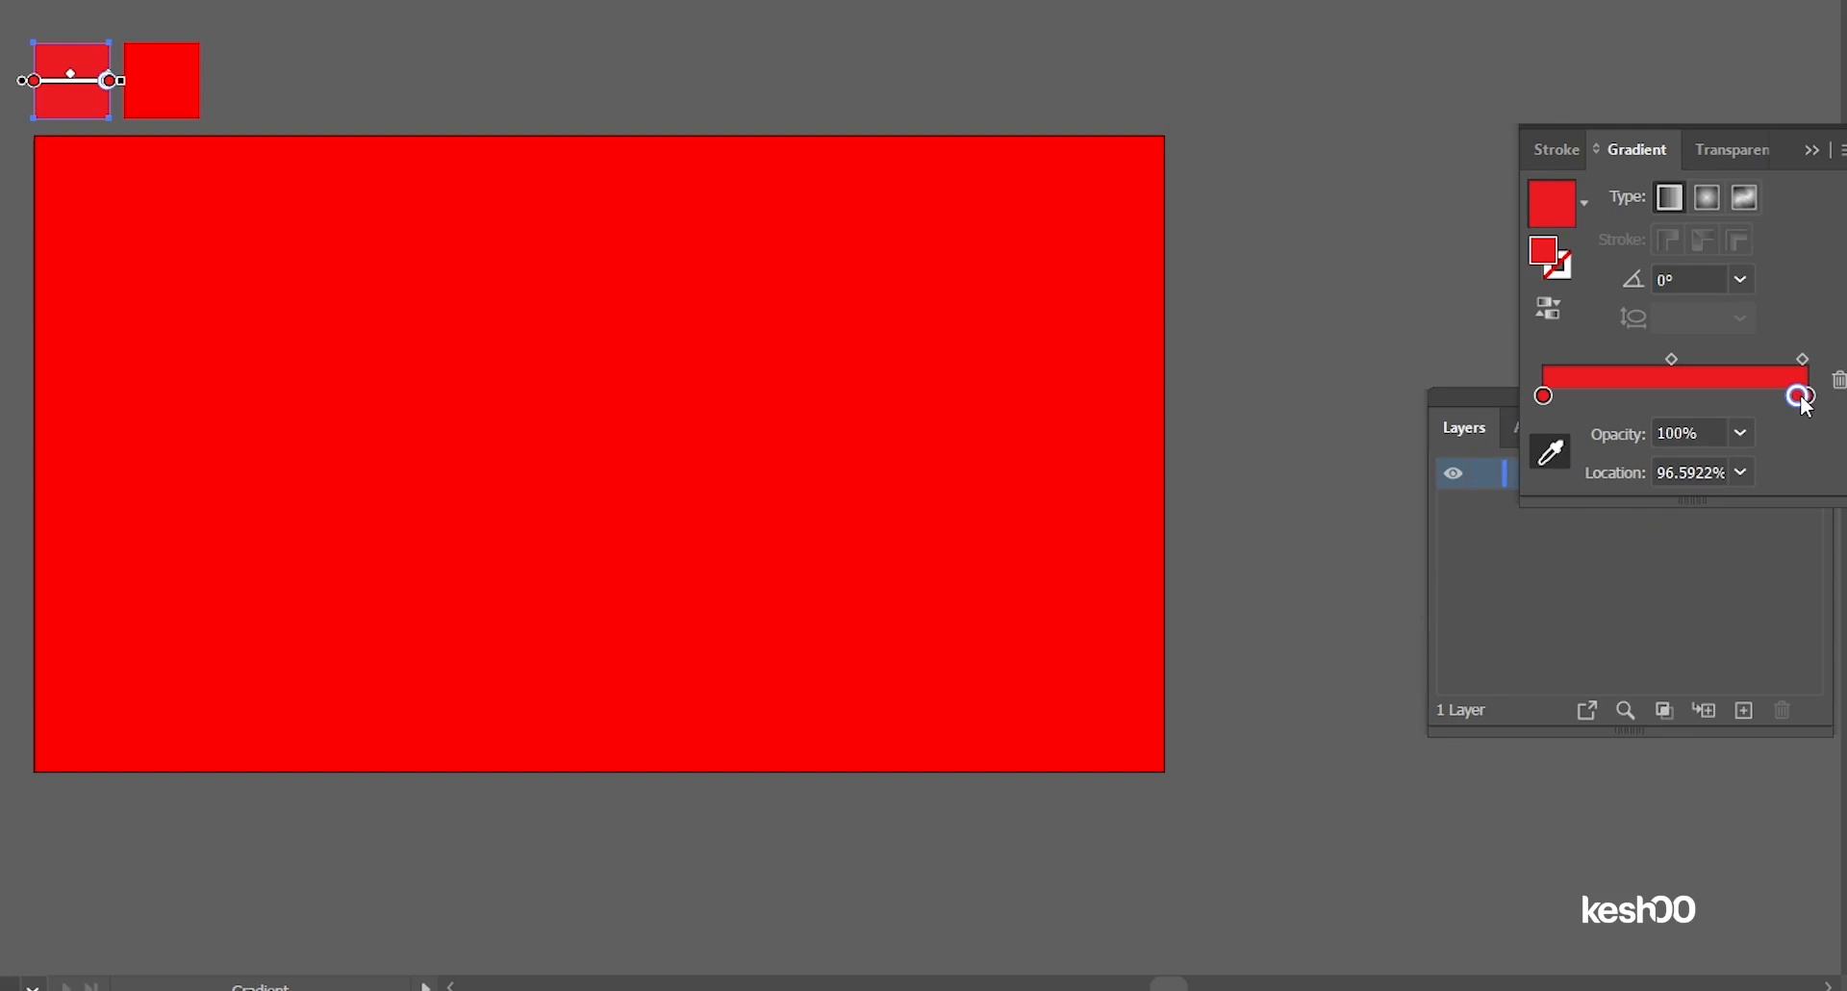
key("ctrl+z")
left_click(1808, 397)
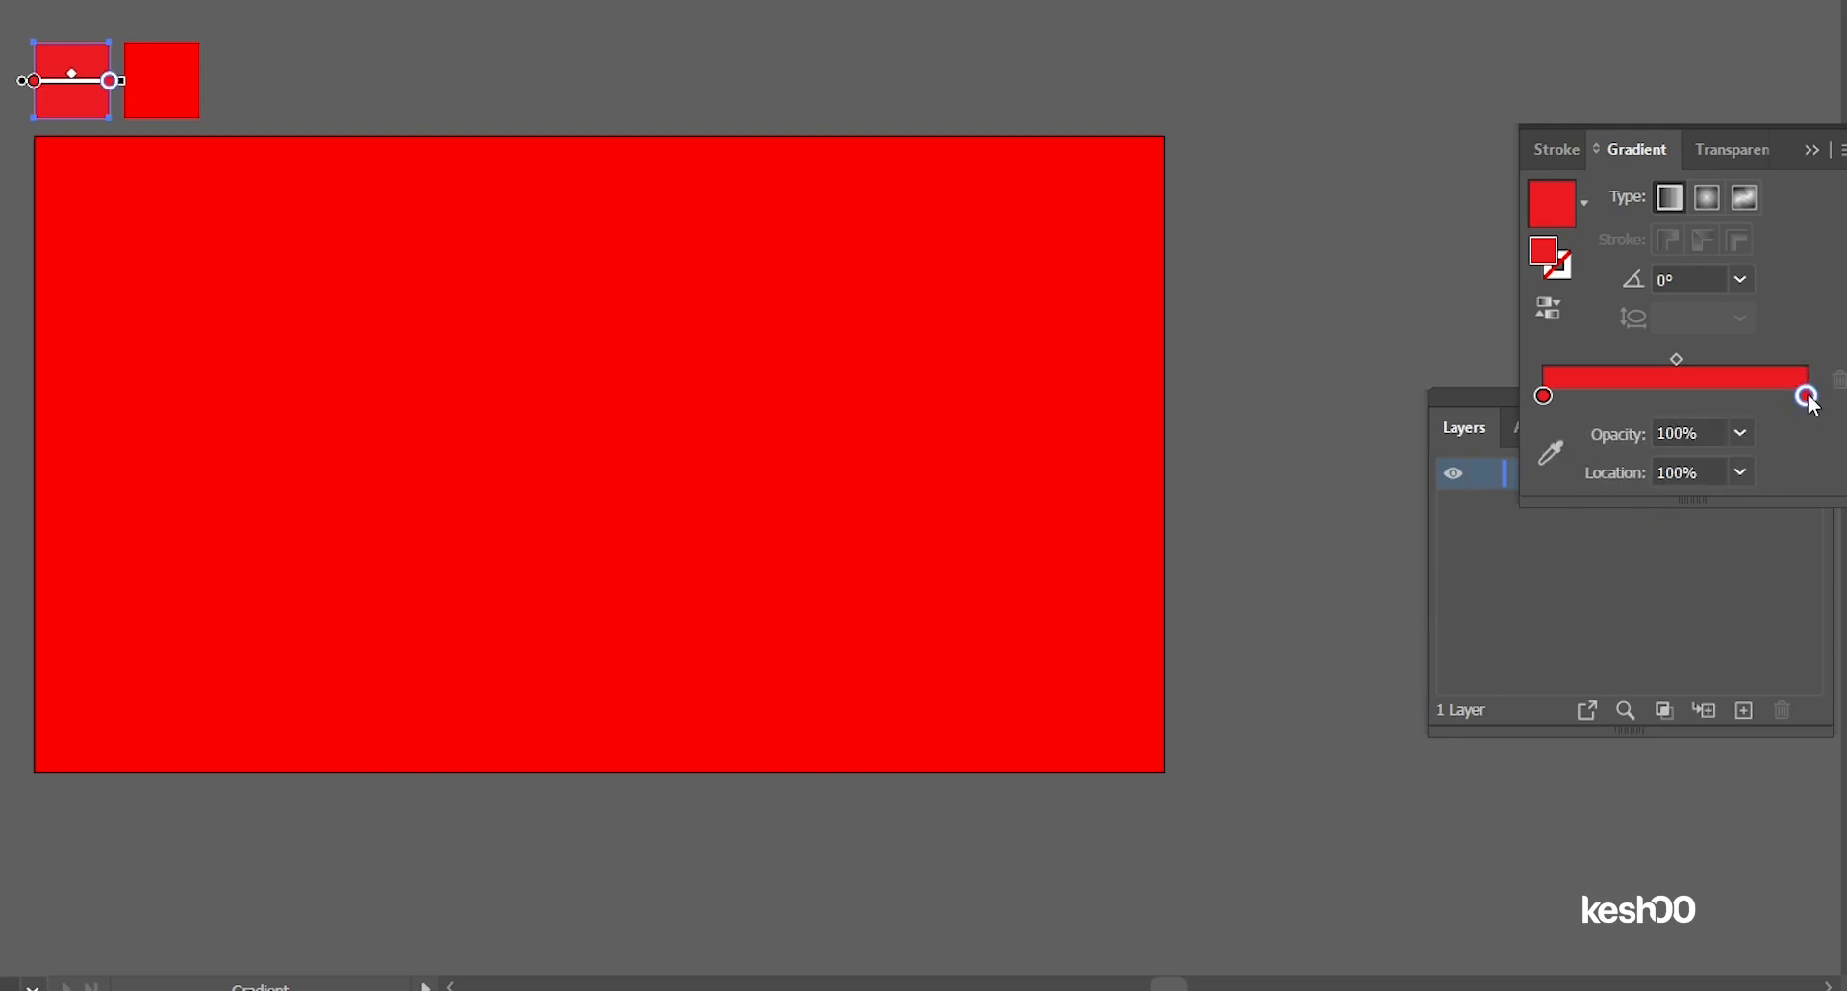
Step: Darken the end stop of the first square's gradient by setting its red value to 100
double_click(1809, 397)
left_click(1437, 508)
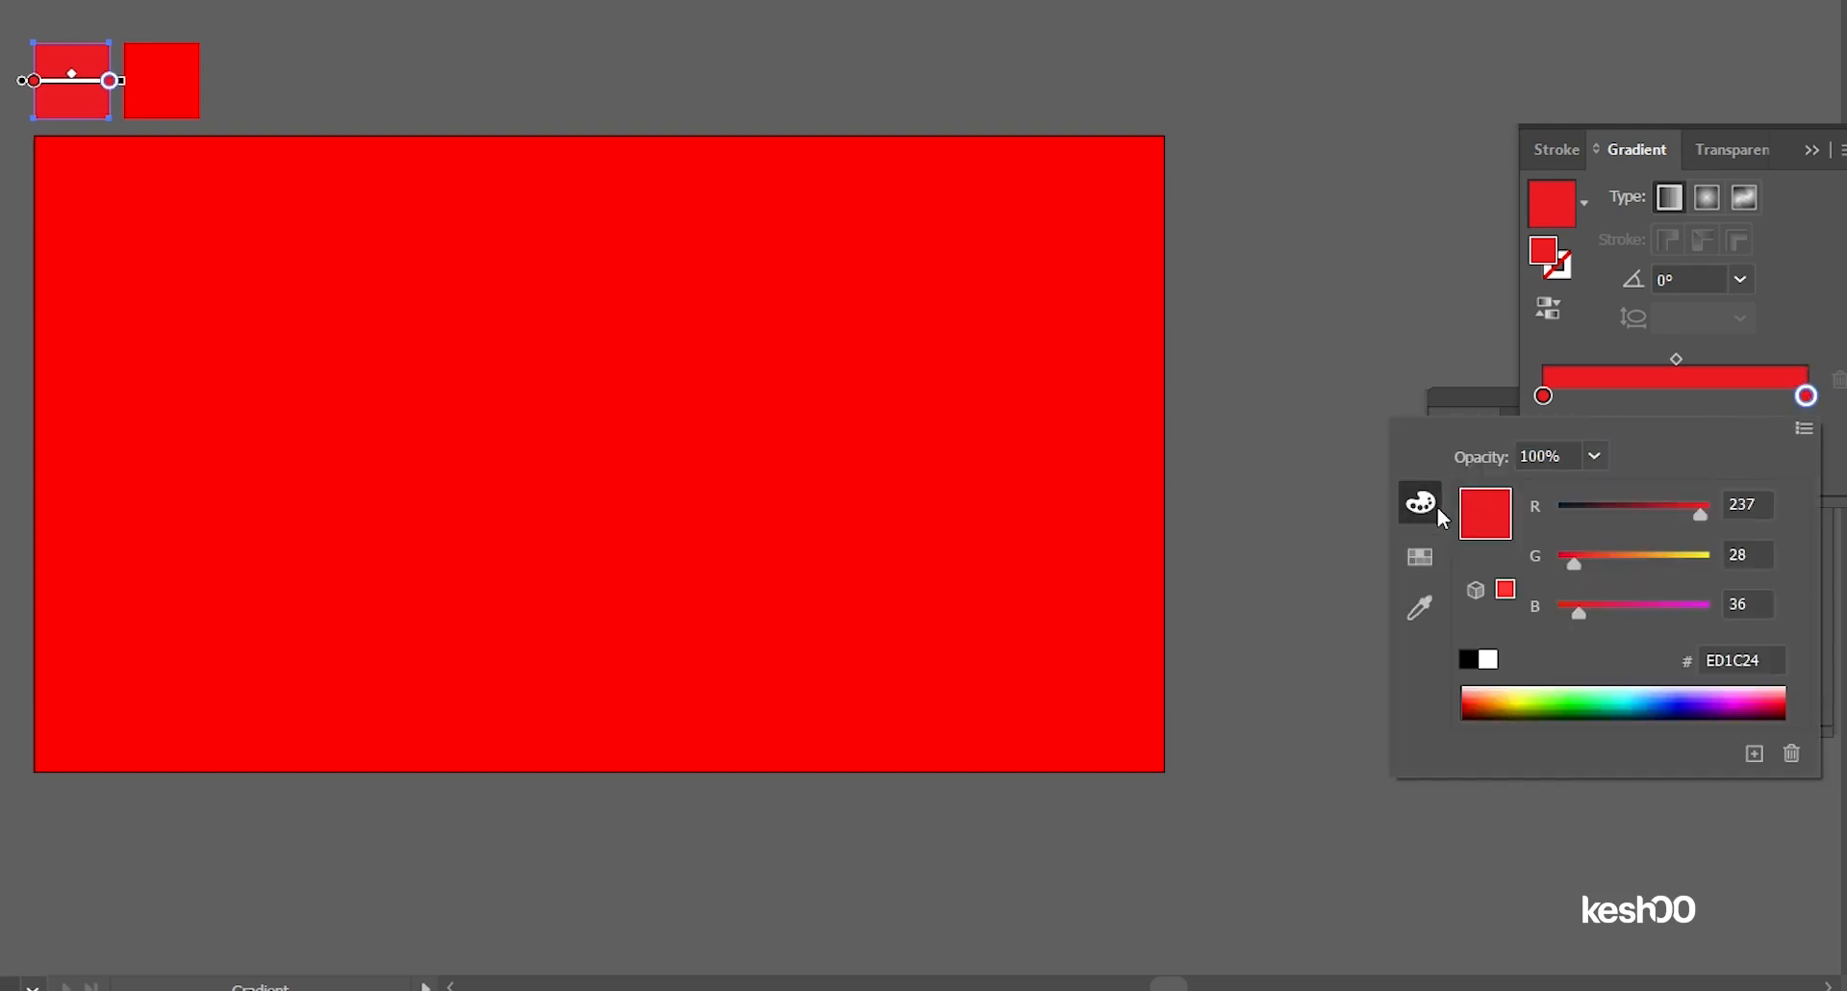
left_click_drag(1699, 516, 1619, 513)
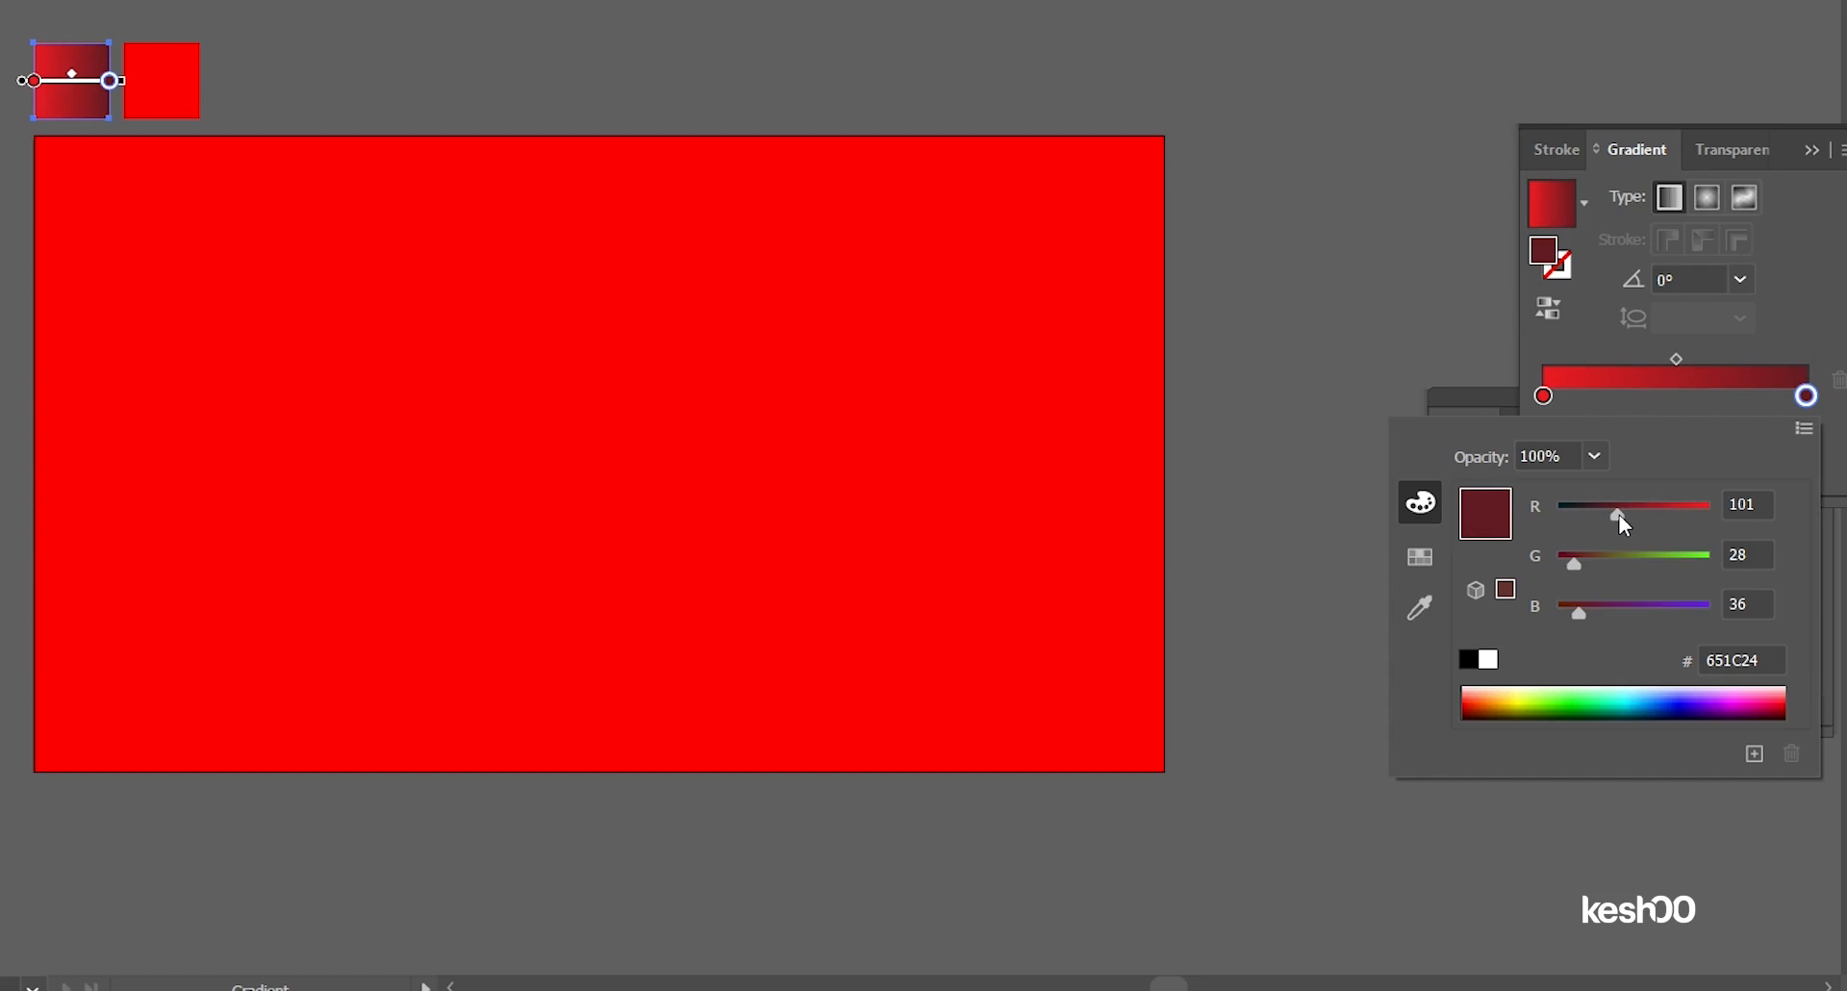
key("Return")
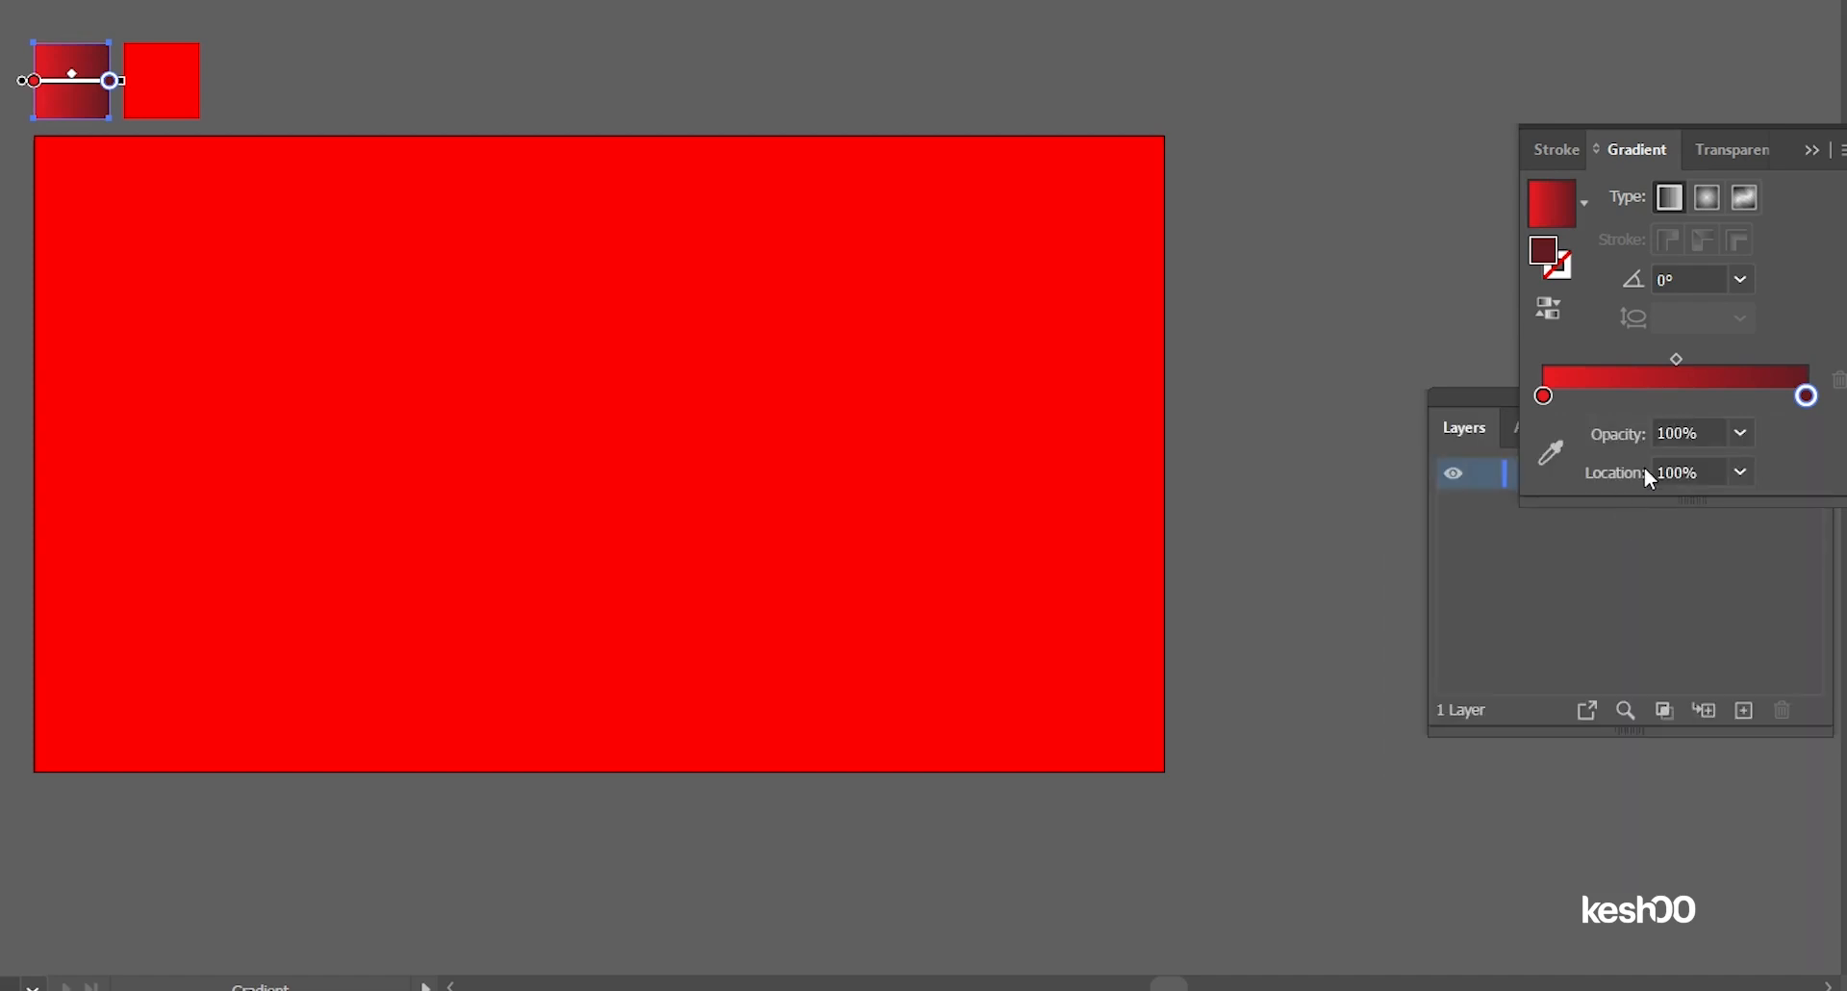
double_click(1809, 397)
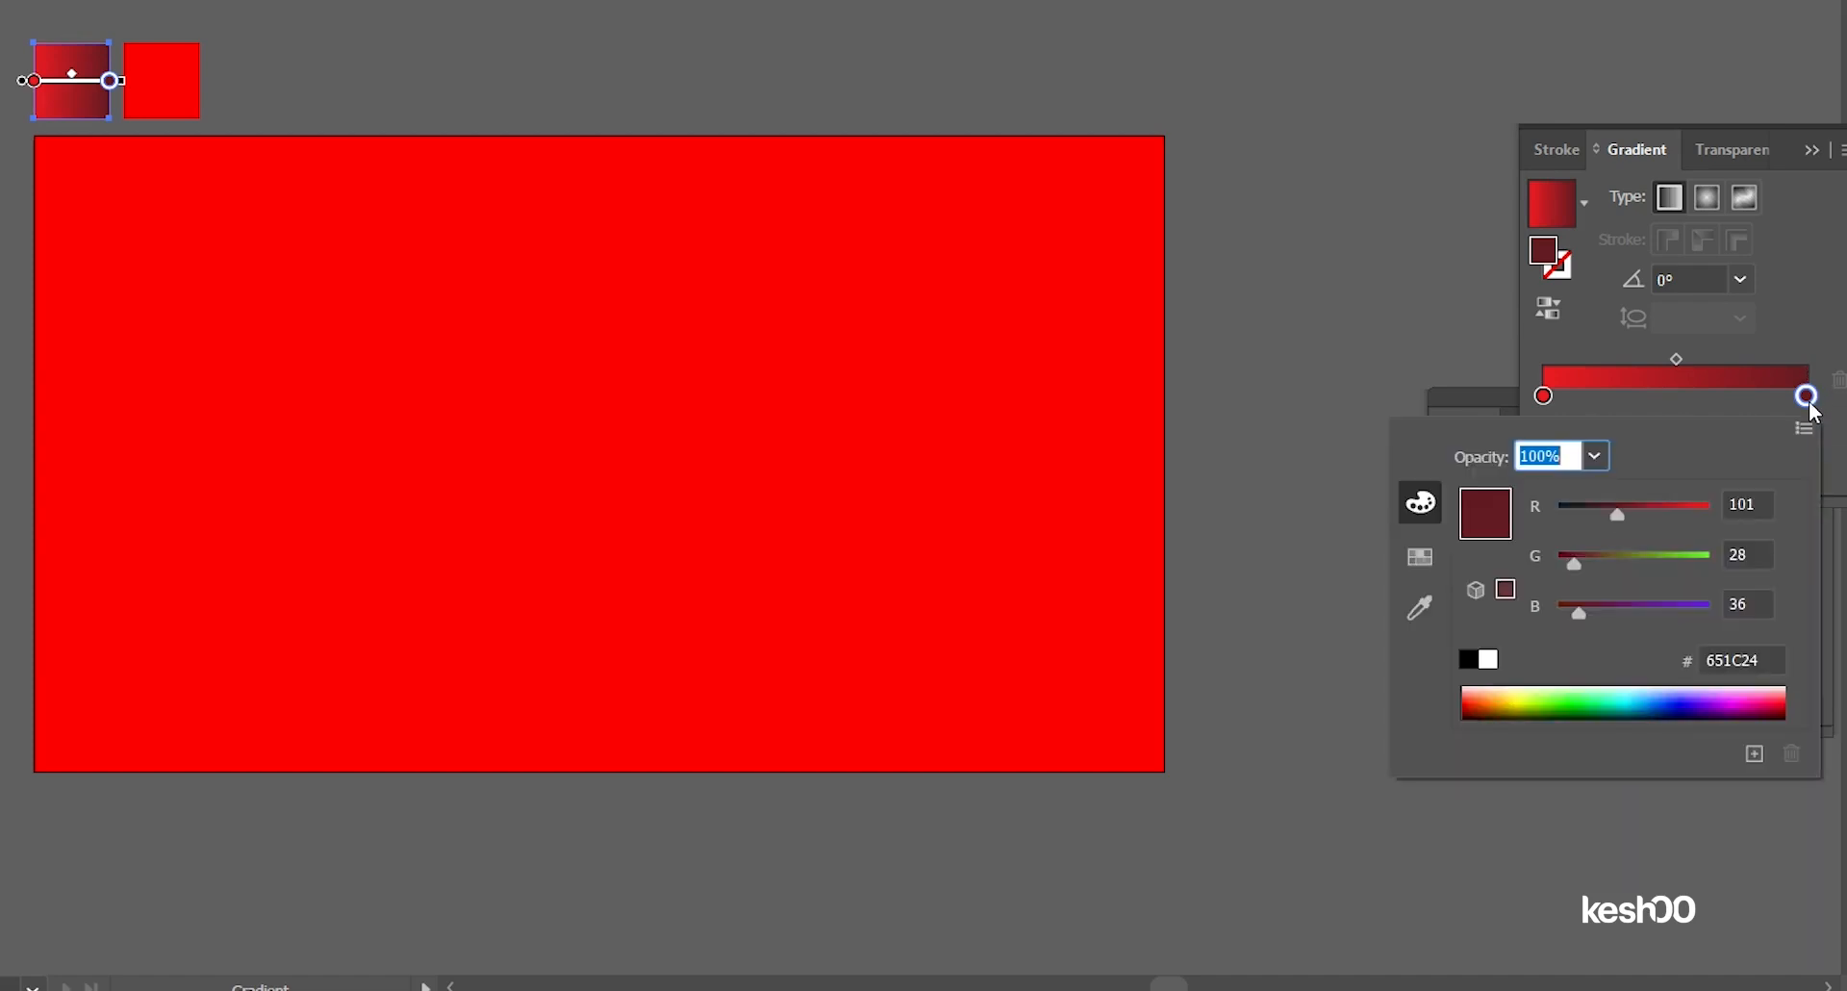
left_click(1763, 502)
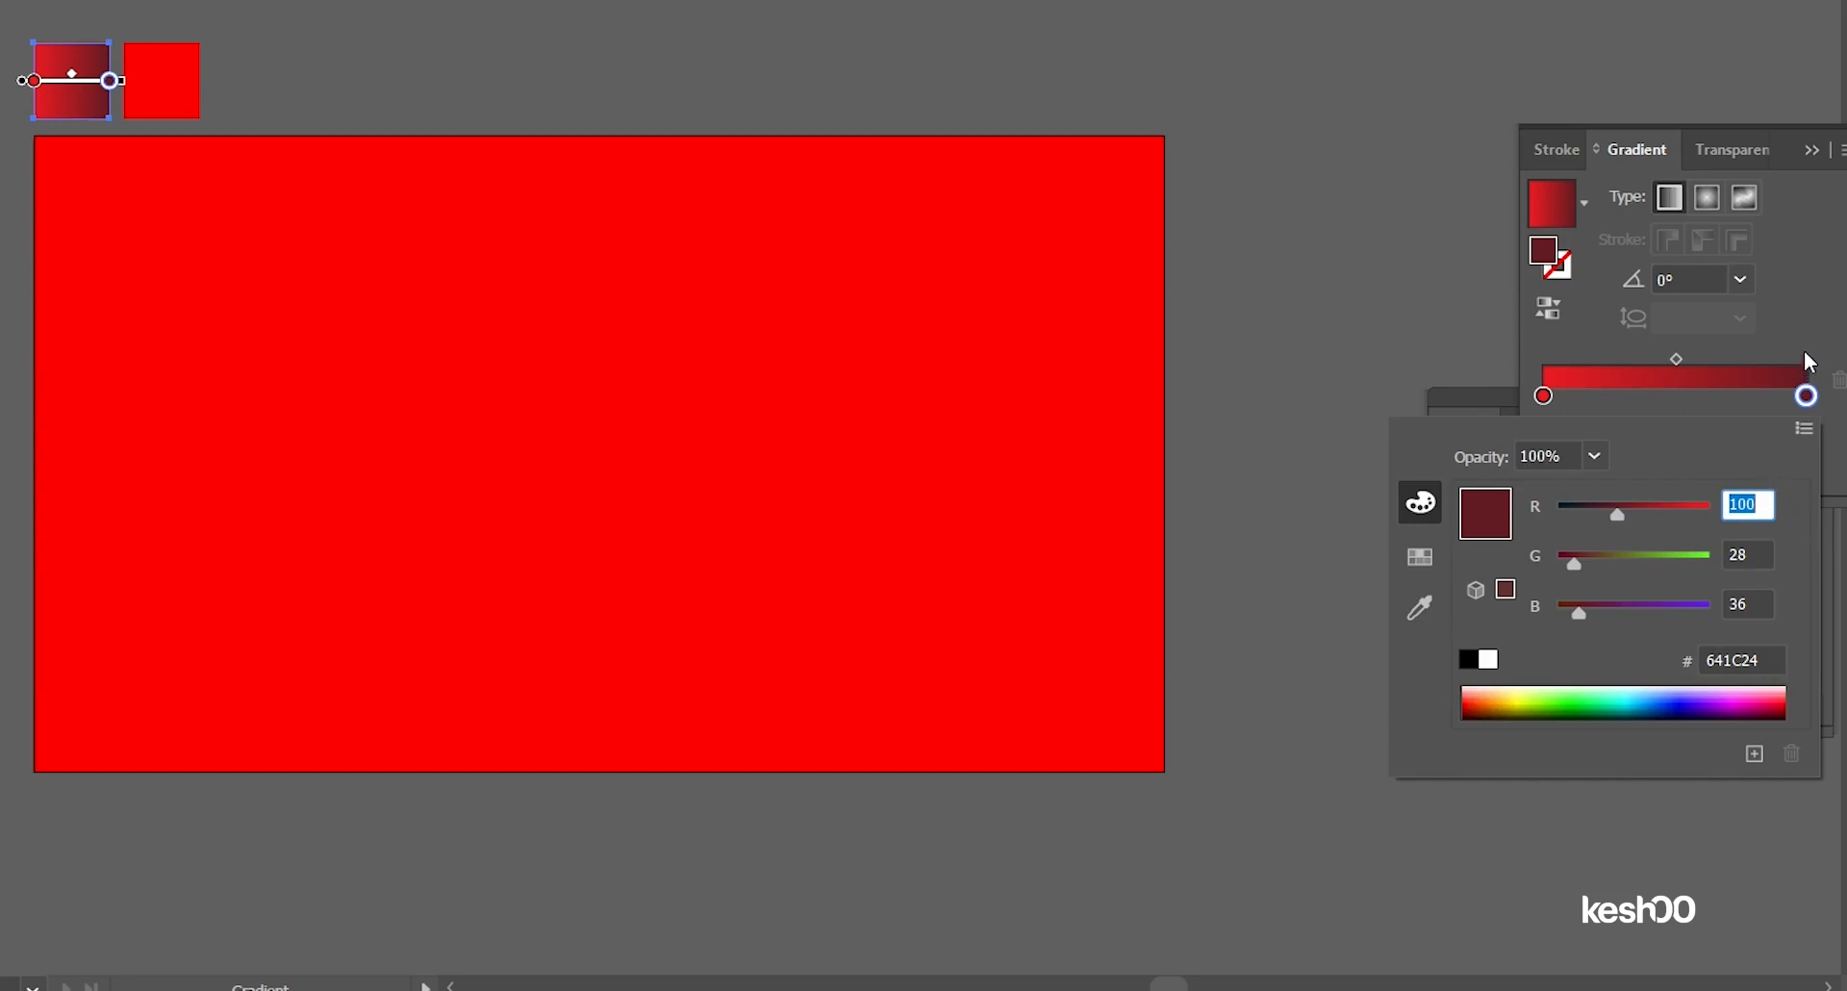
left_click(1823, 317)
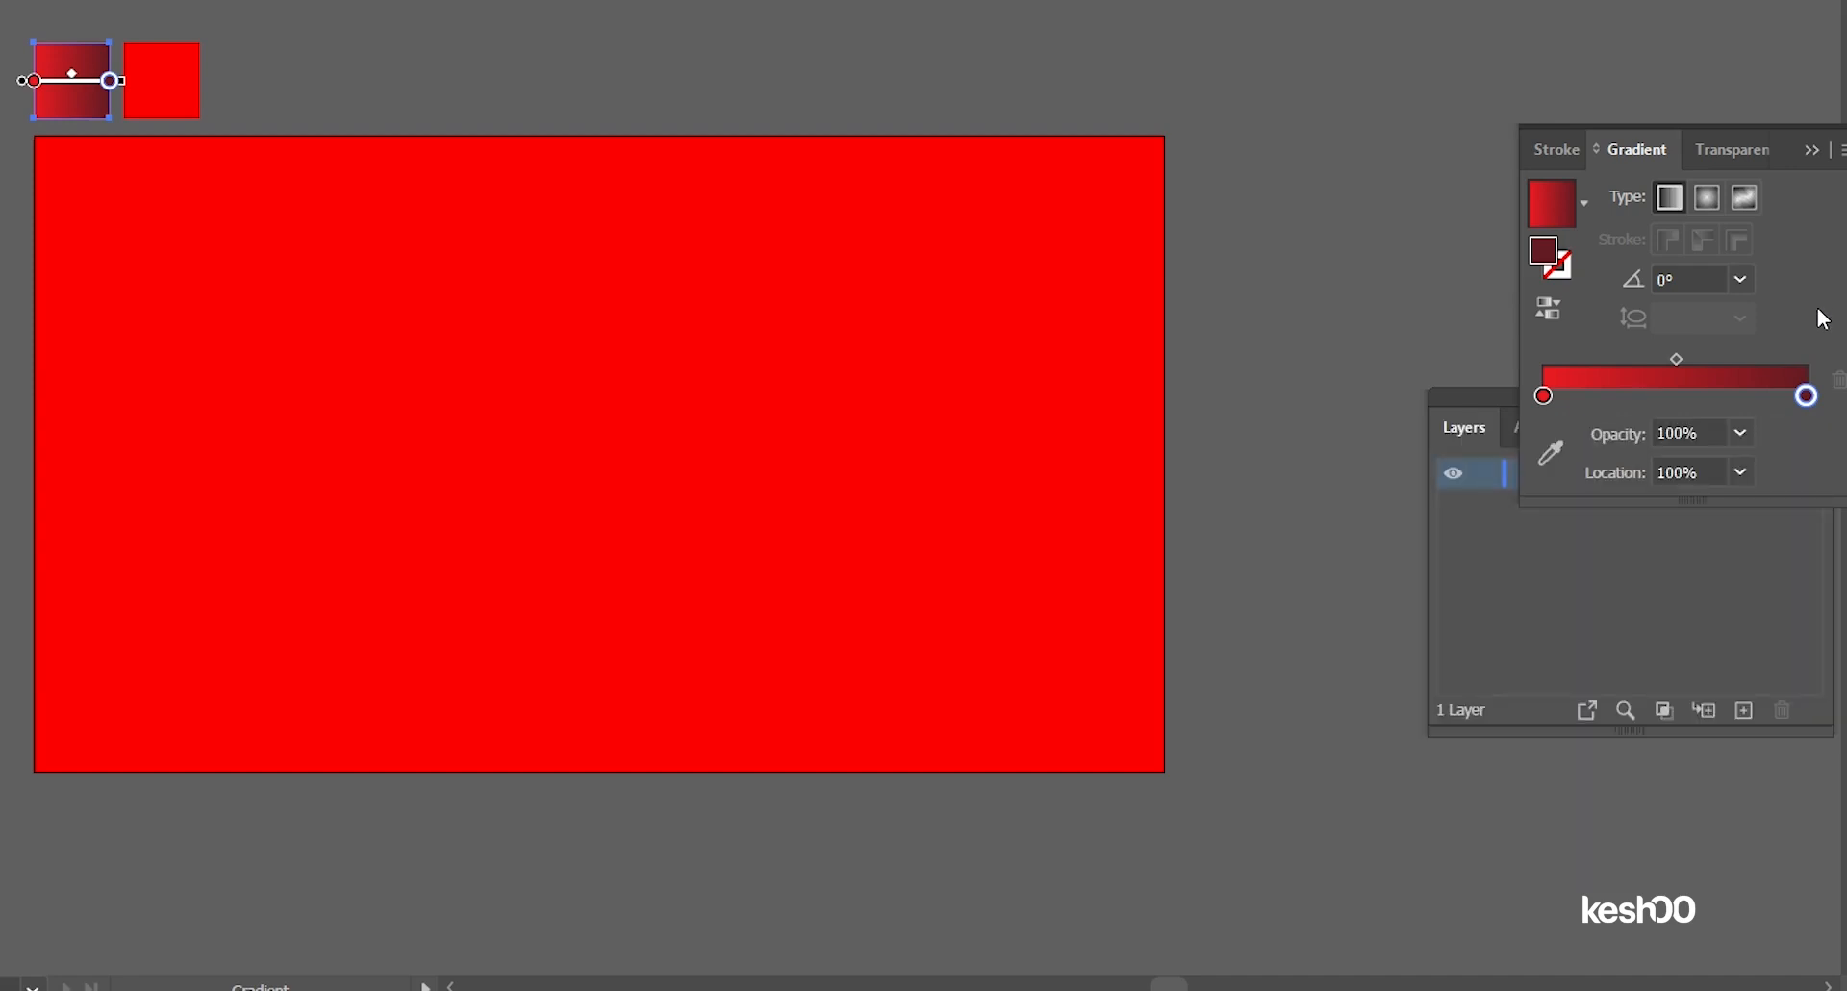
left_click(1811, 151)
Step: Copy the first square's red gradient onto the second square with the Eyedropper
key("v")
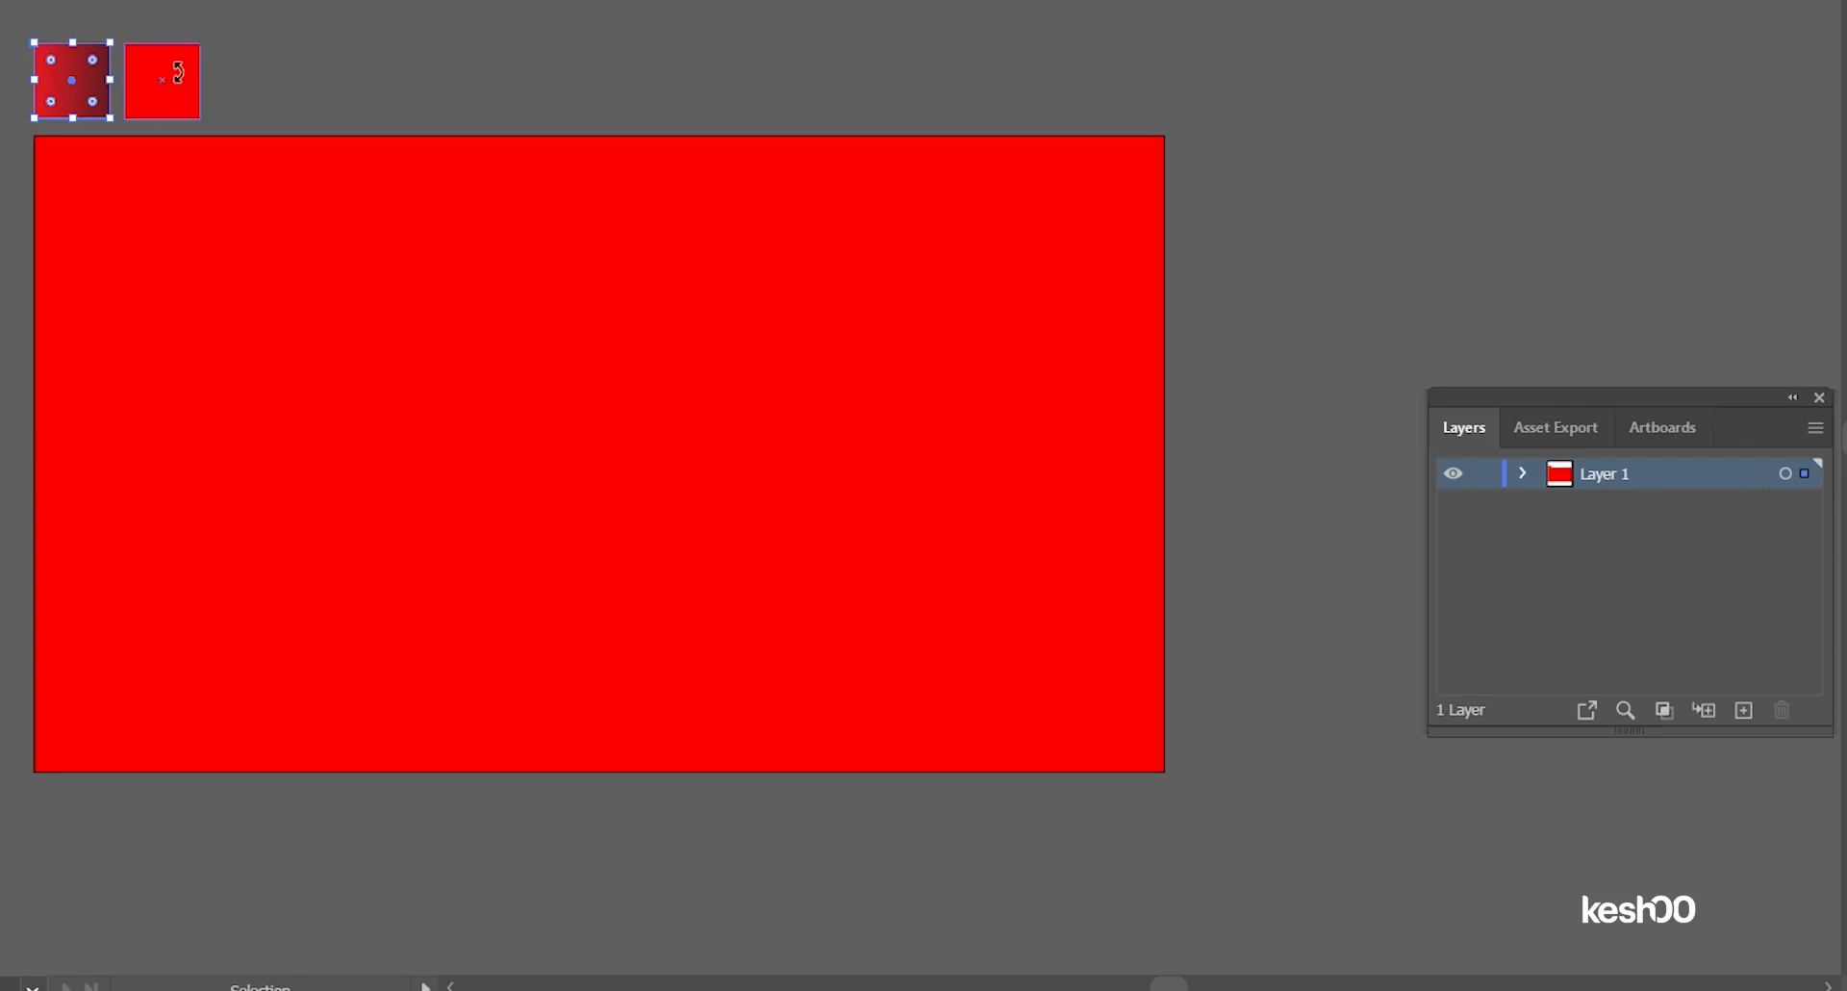
left_click(175, 103)
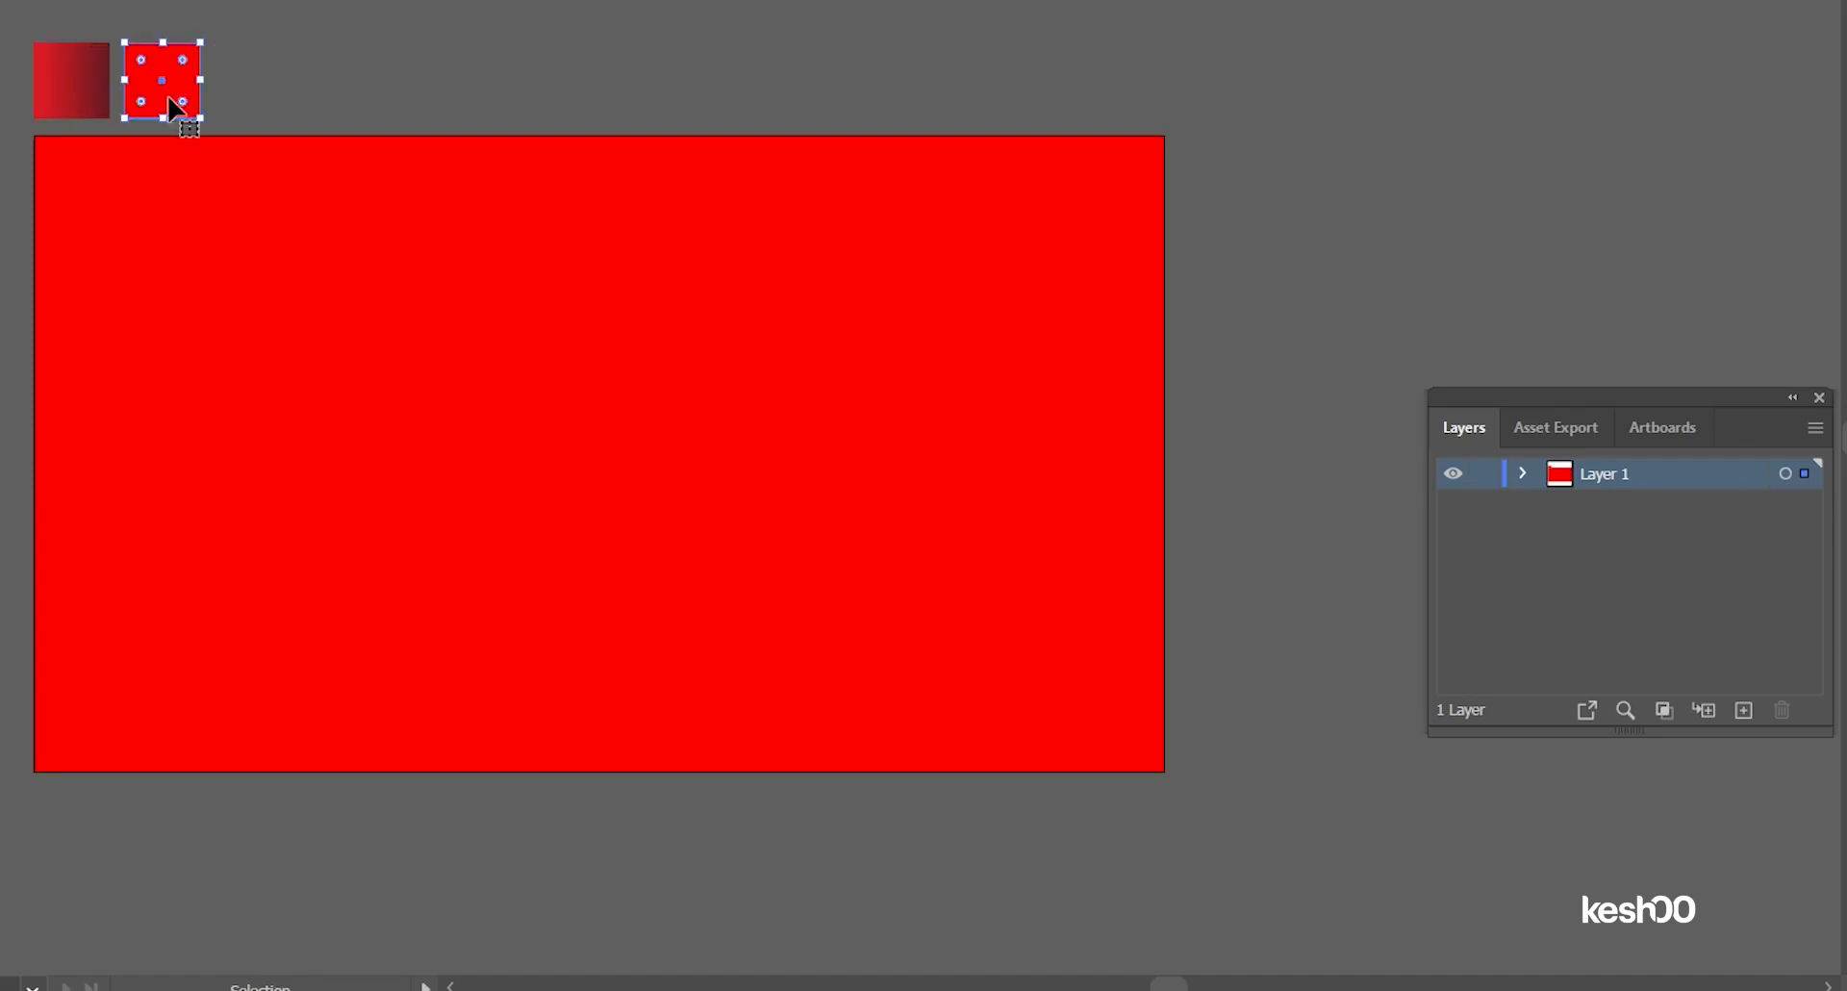
key("i")
left_click(85, 71)
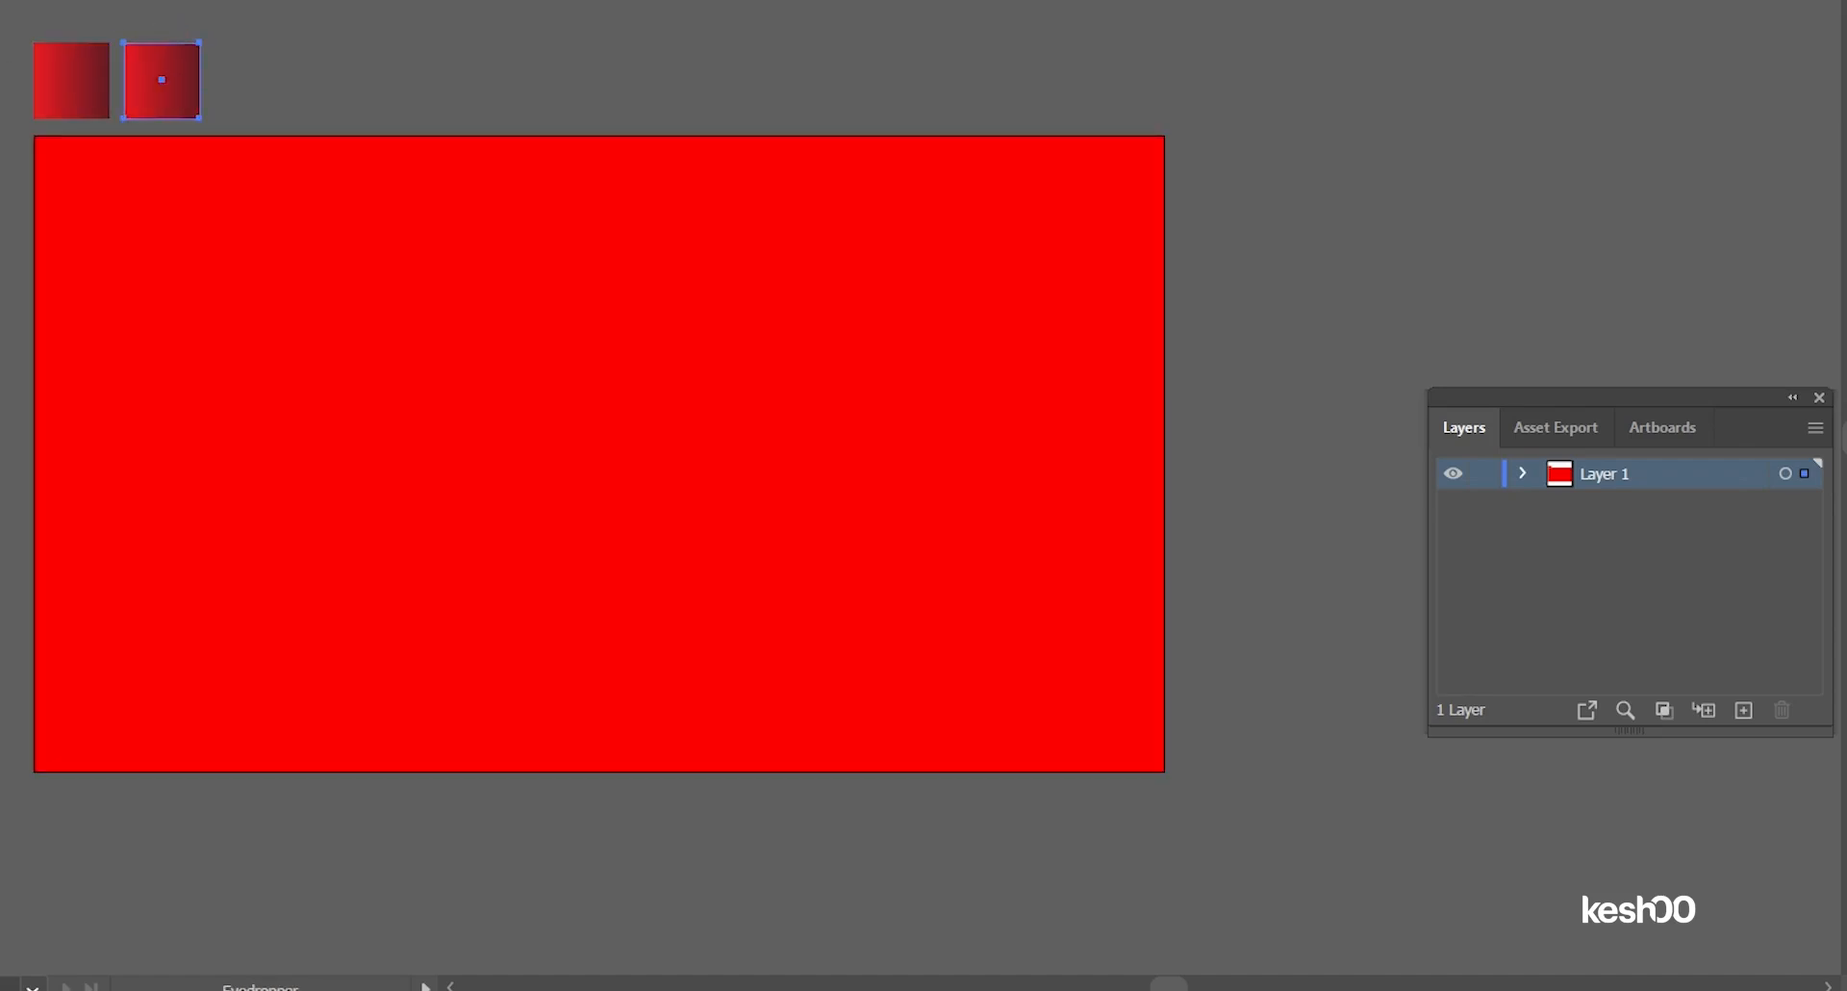
Step: Change the second square's gradient type to radial and deselect the square
key("v")
key("ctrl+F9")
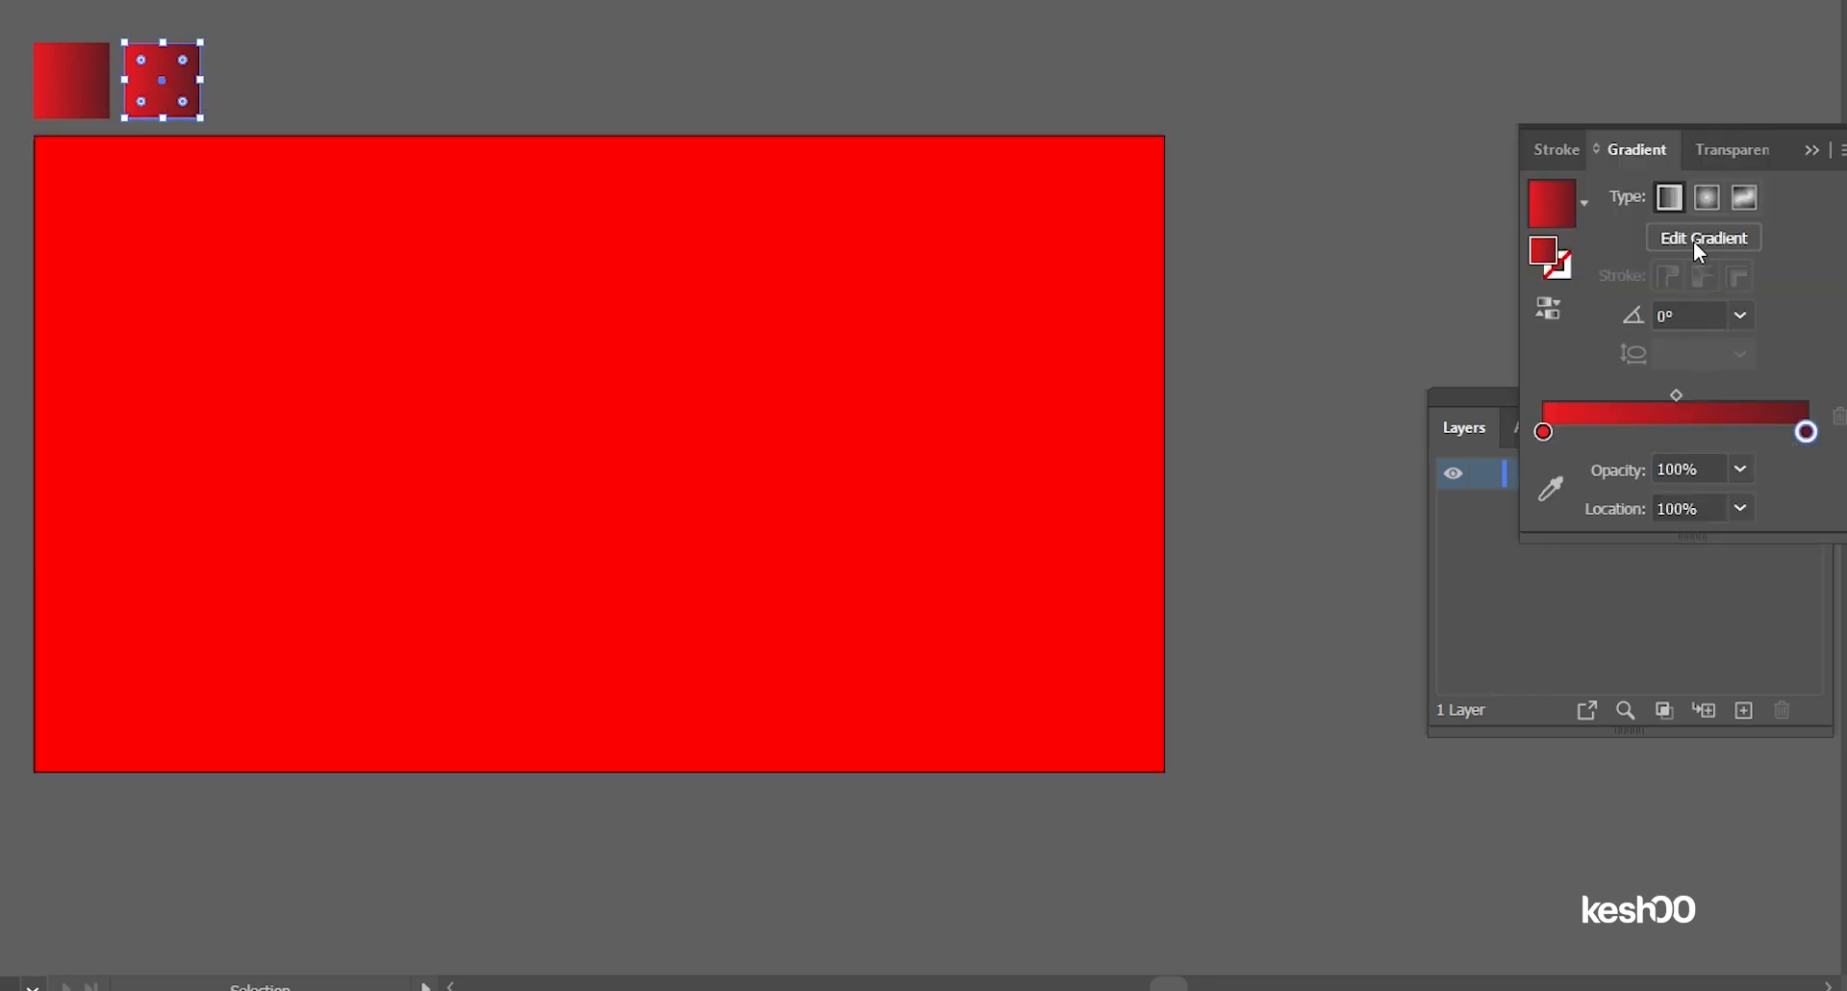
left_click(1712, 191)
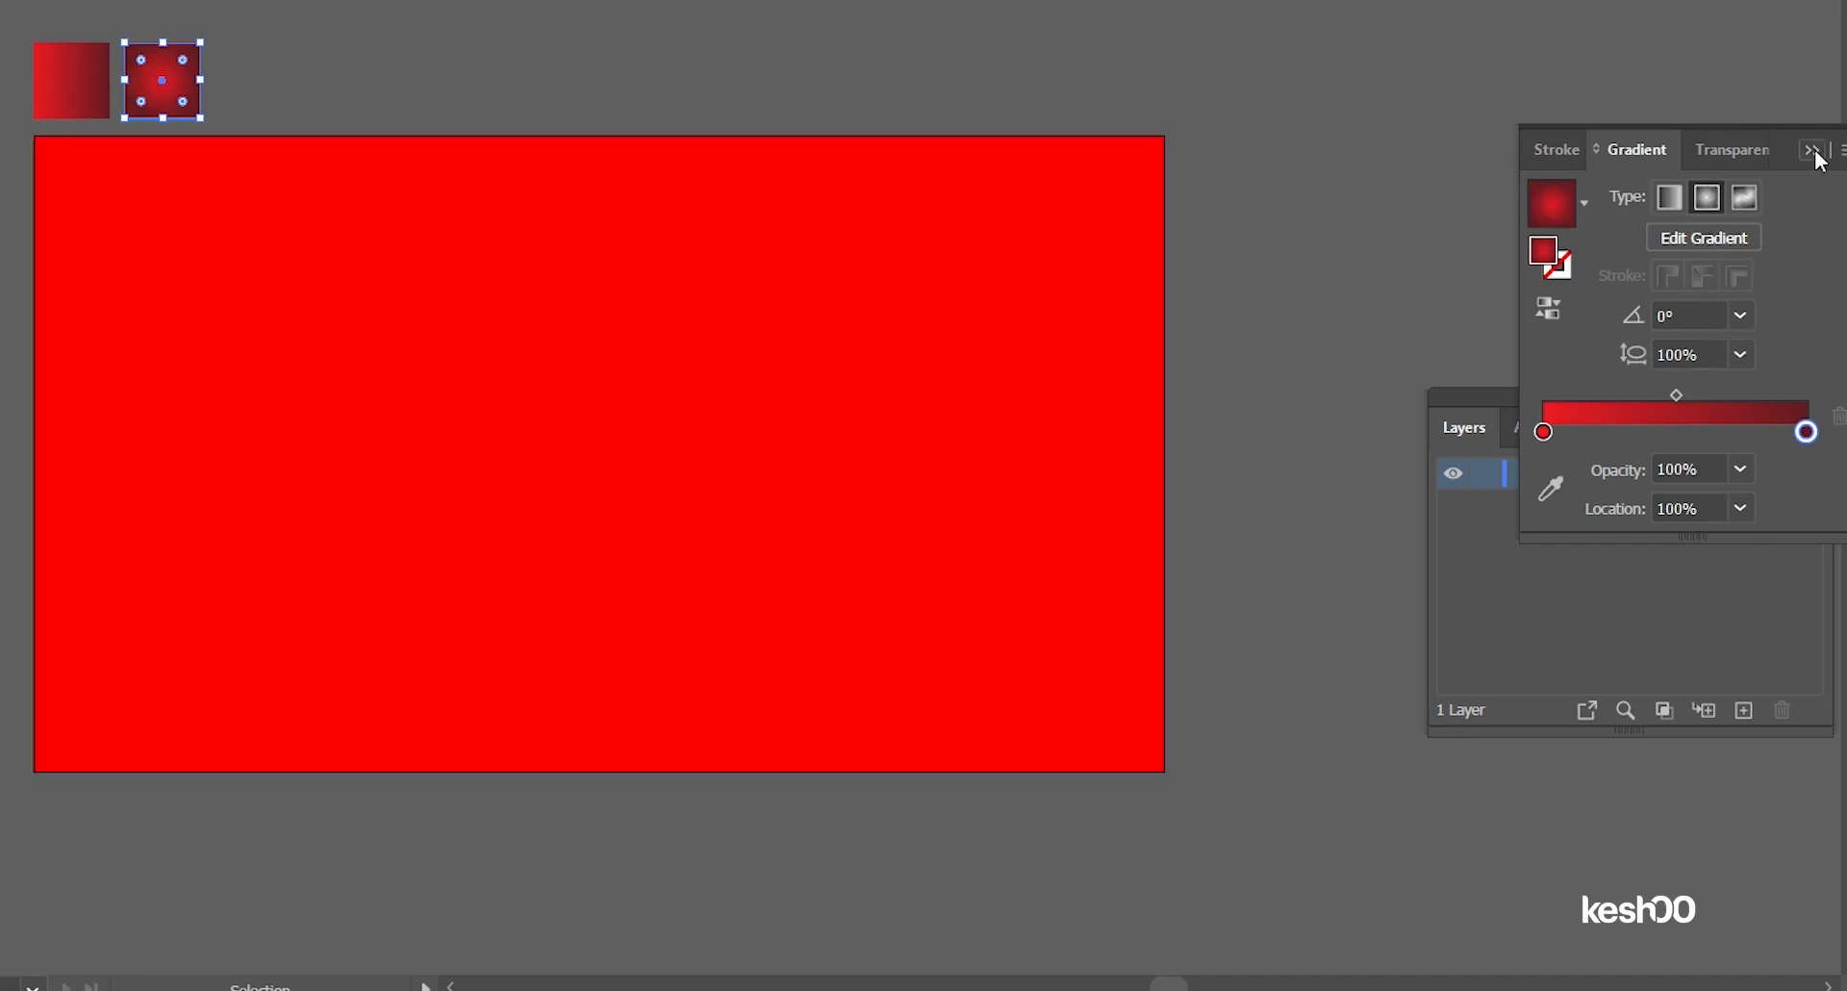
double_click(1806, 433)
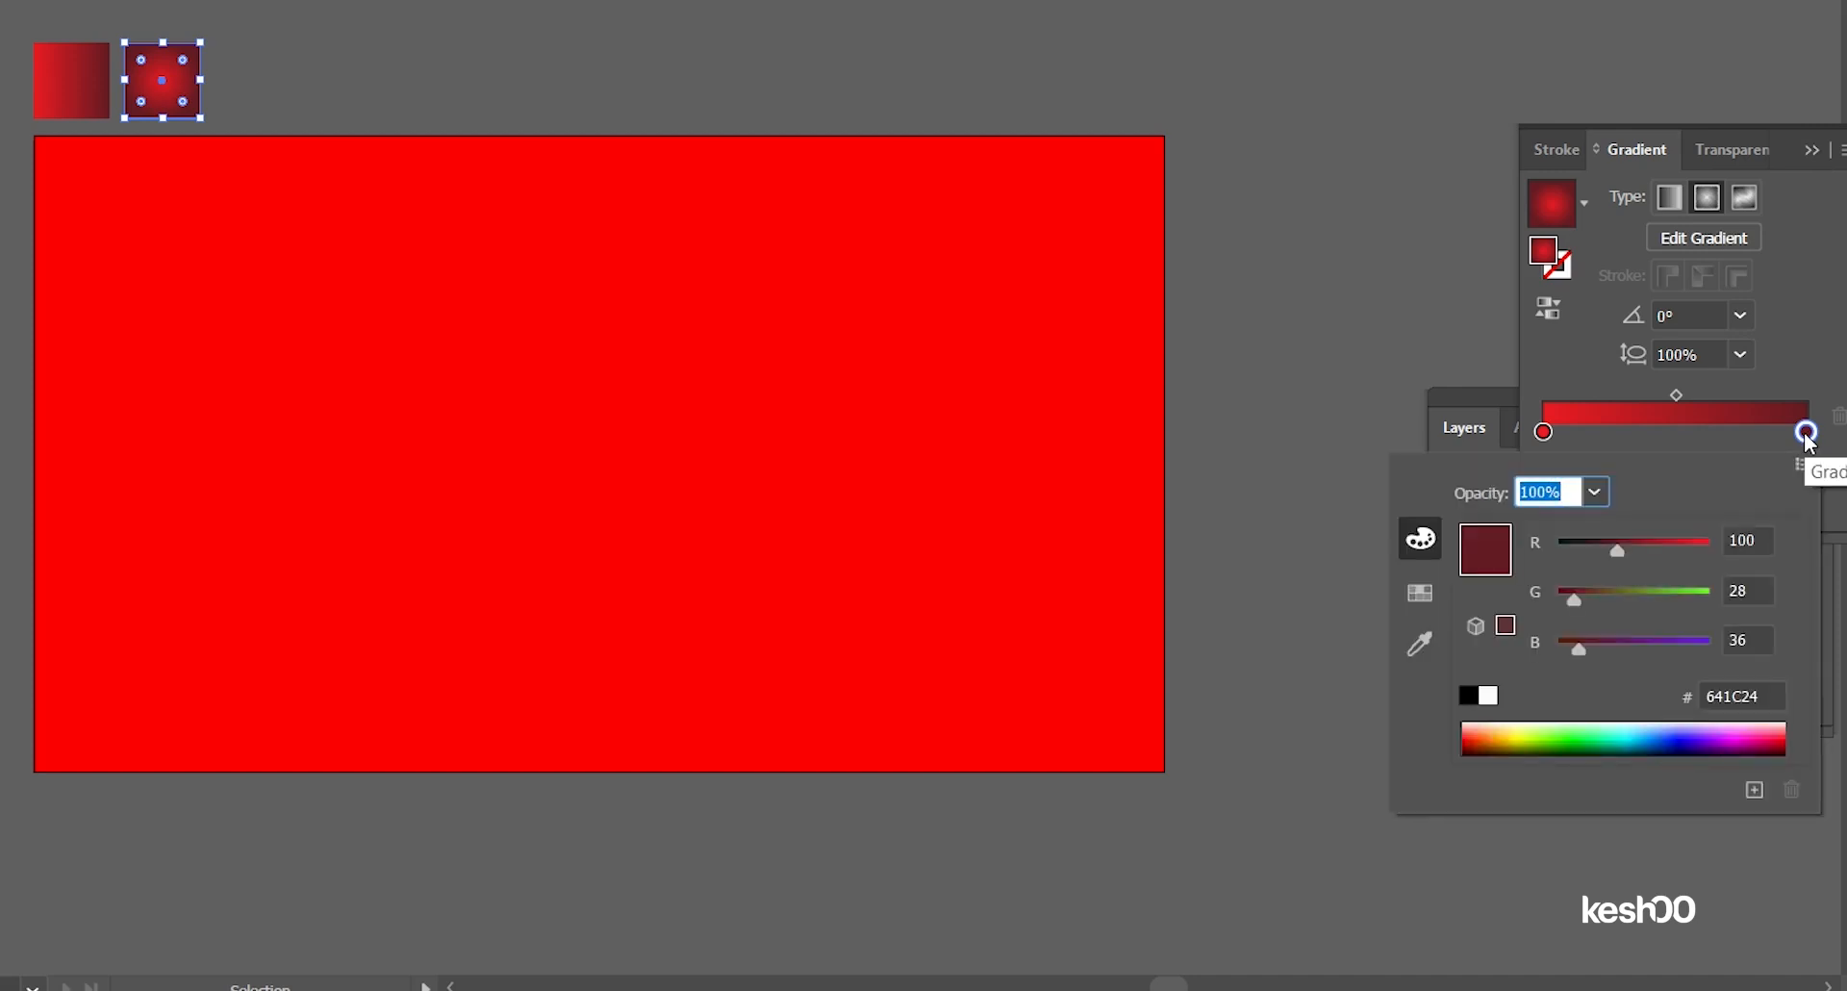
left_click(1820, 160)
left_click(1814, 149)
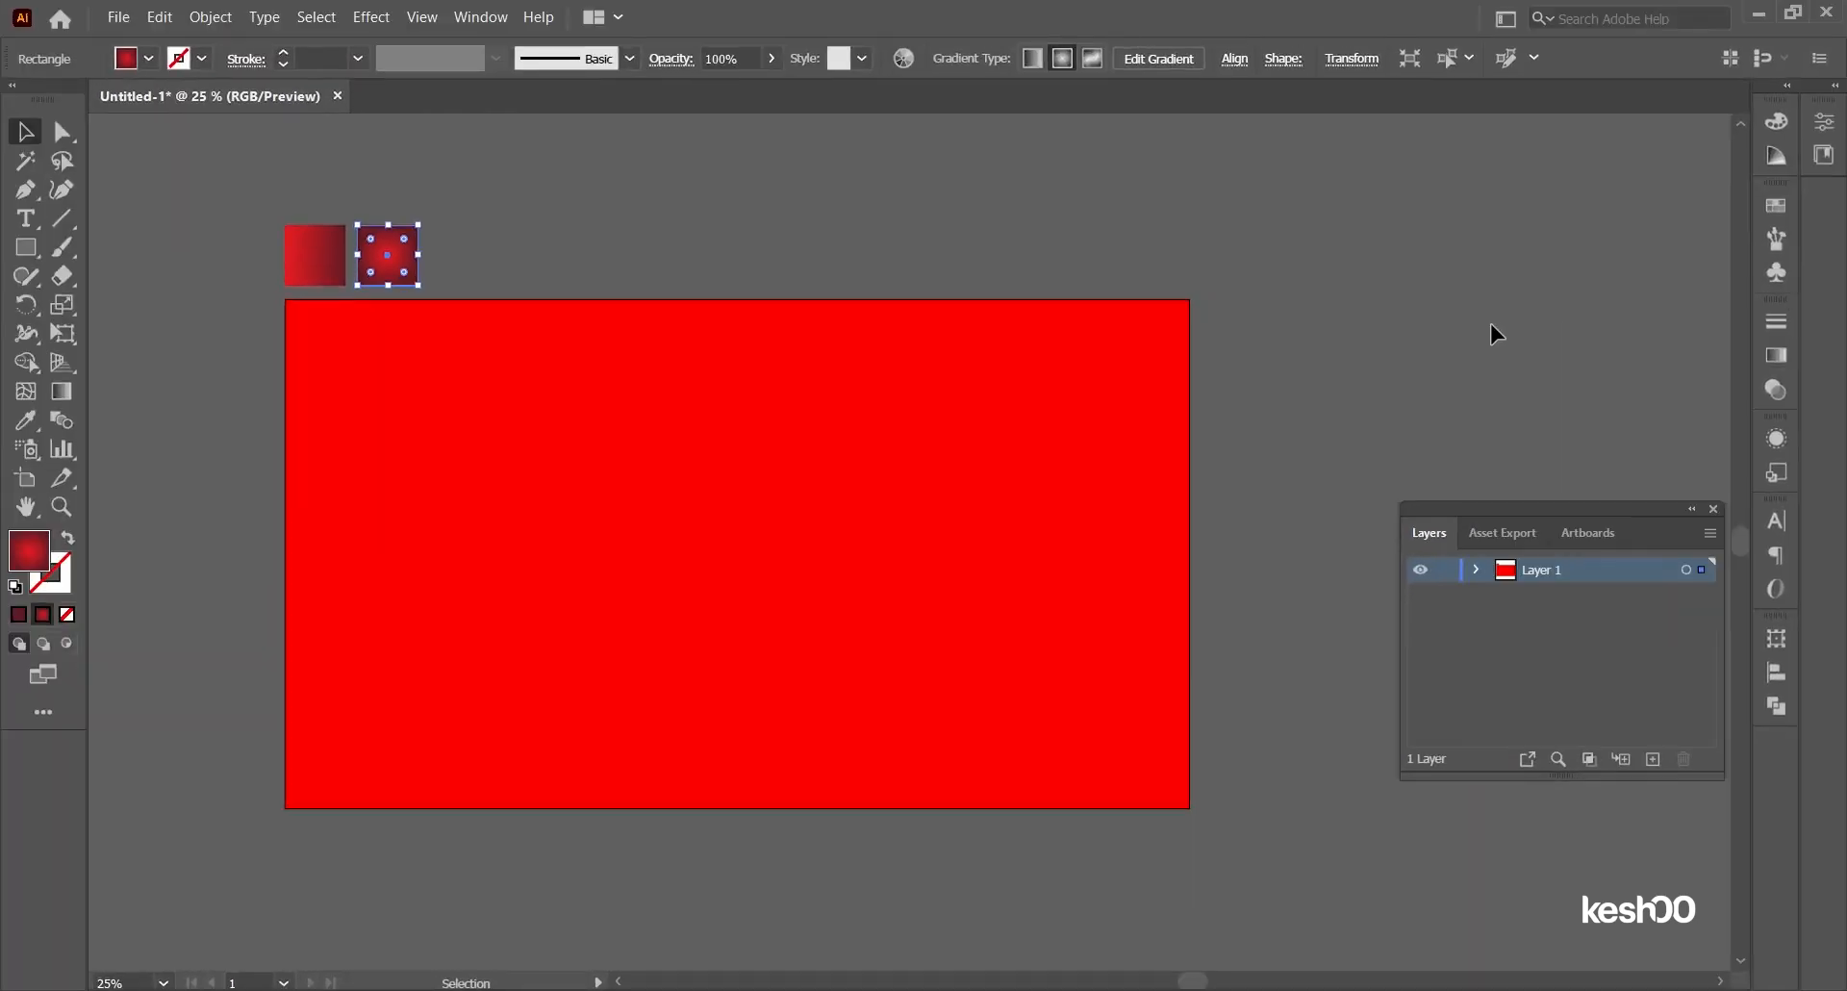
left_click(1541, 173)
Step: Apply the second square's radial gradient to the large background rectangle with the Eyedropper
left_click(387, 253)
left_click(511, 528)
key("i")
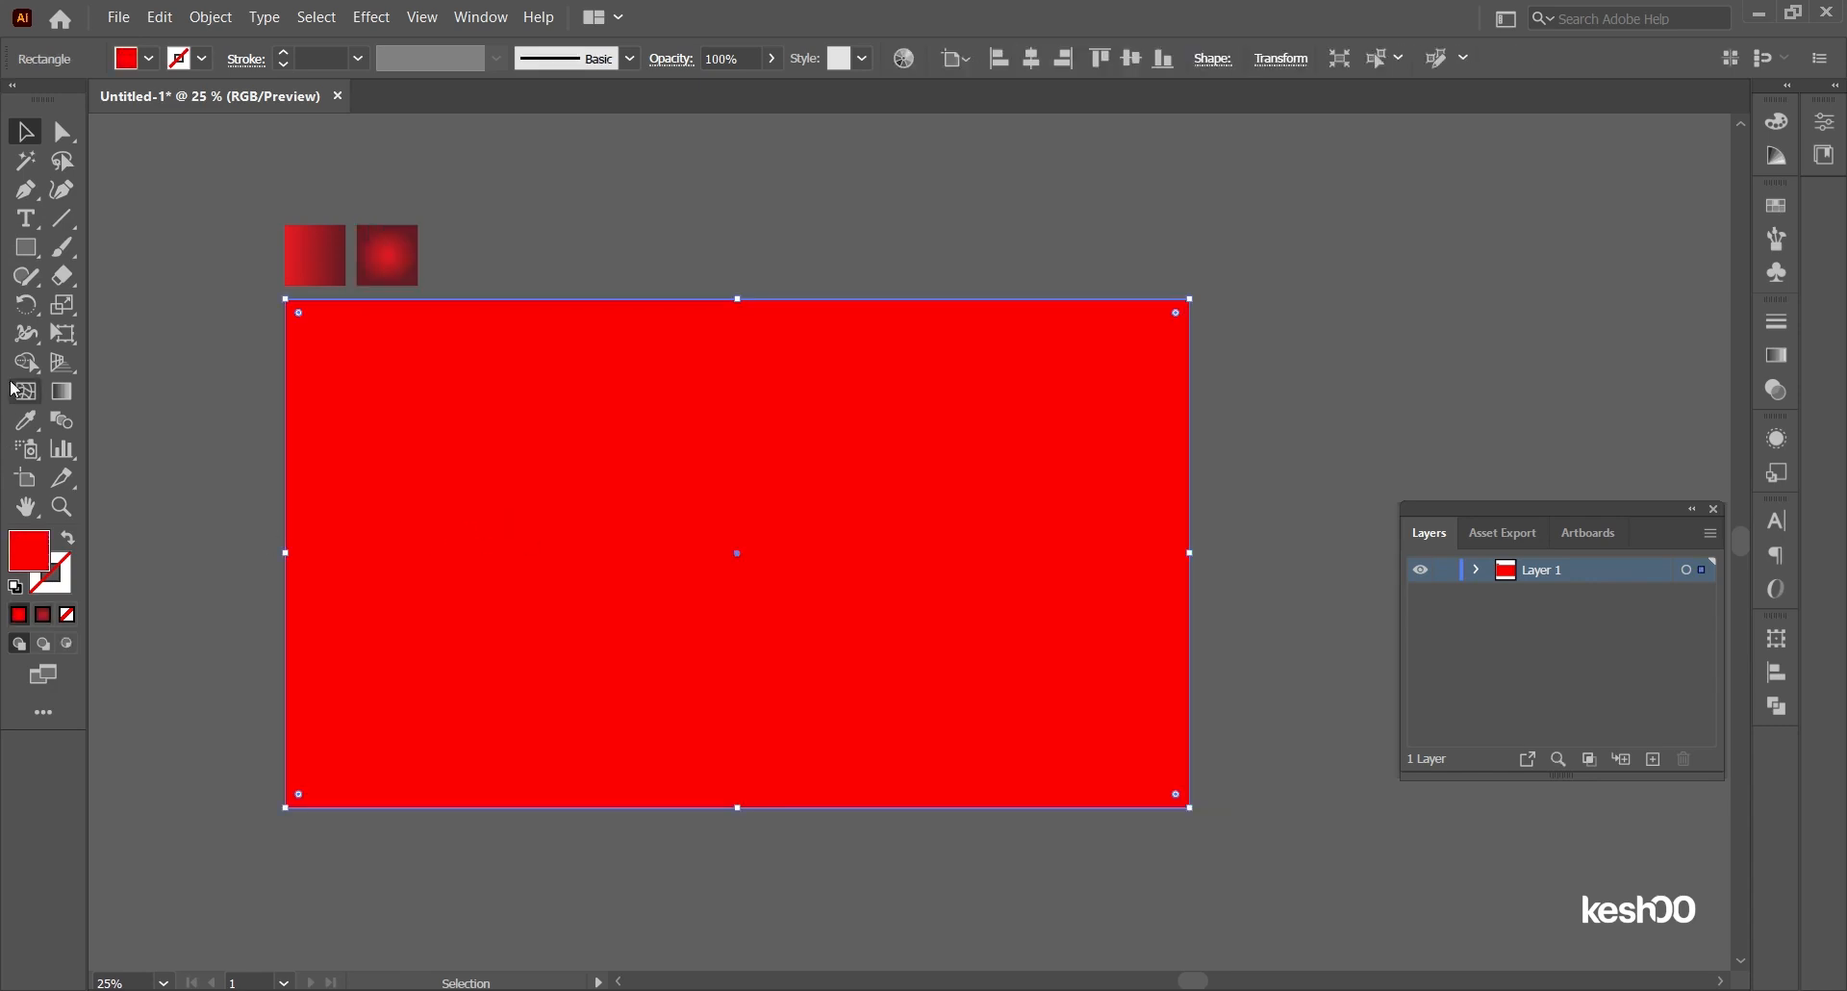
left_click(388, 255)
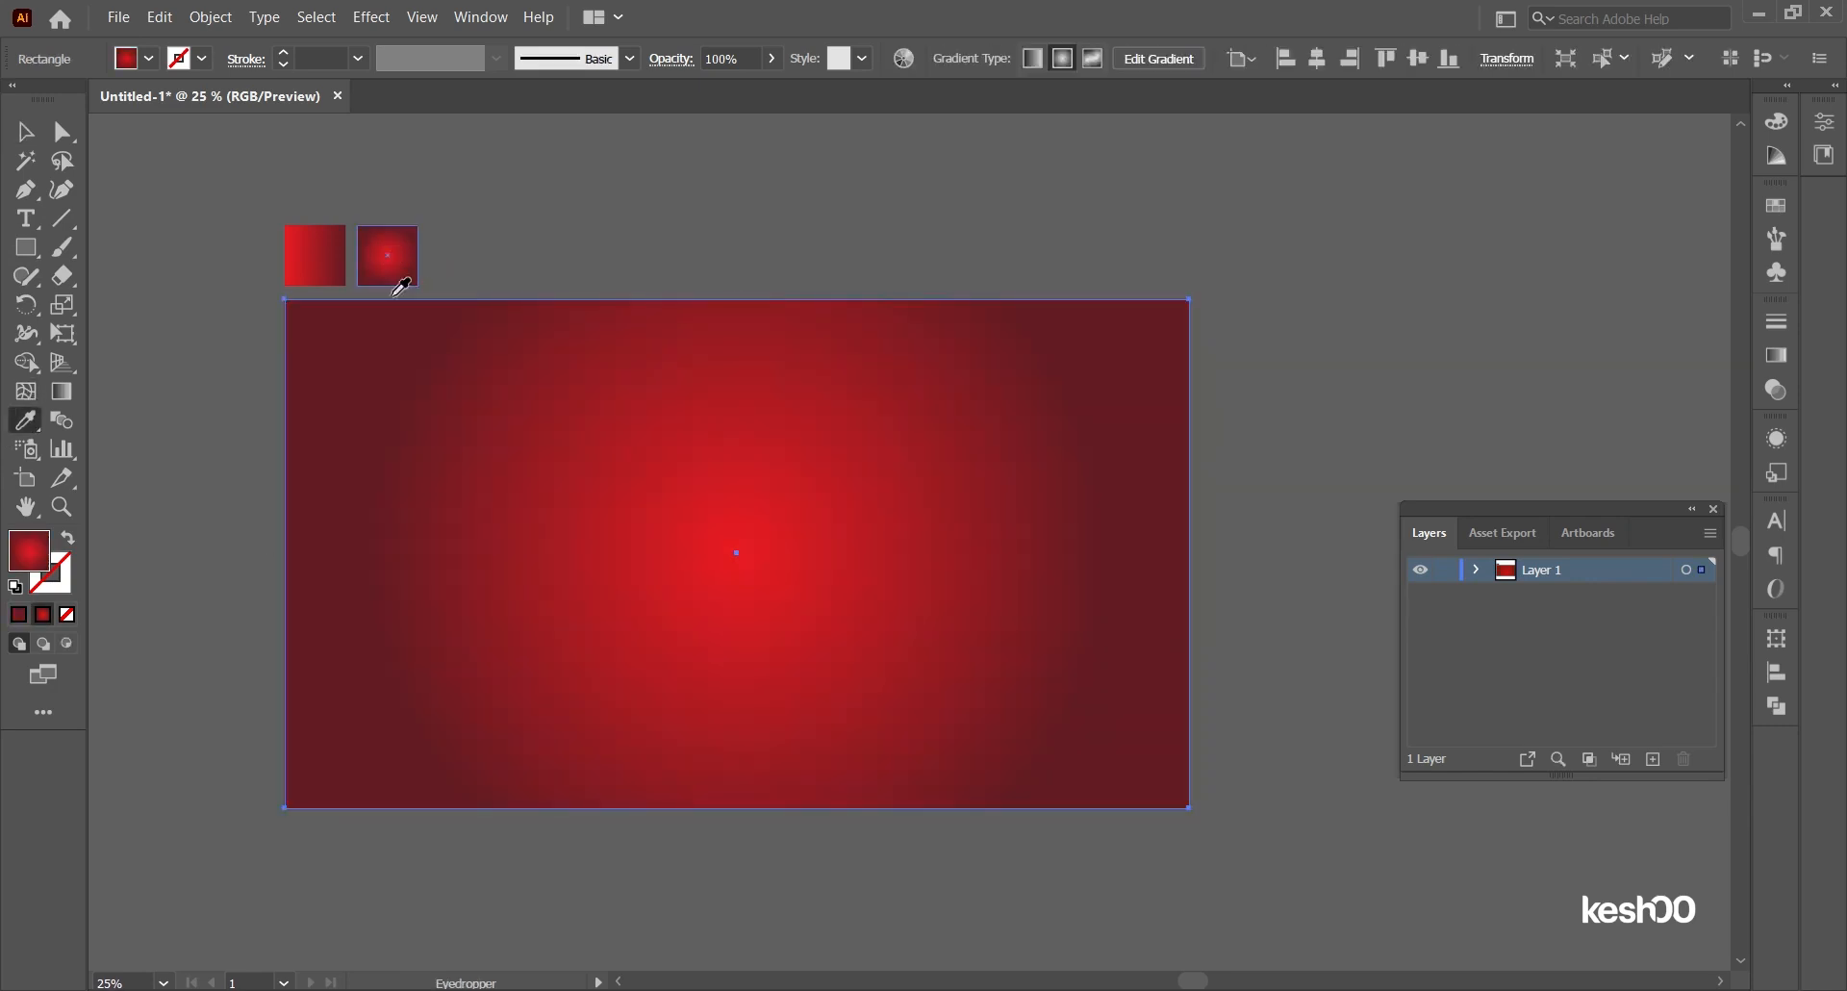
left_click(20, 134)
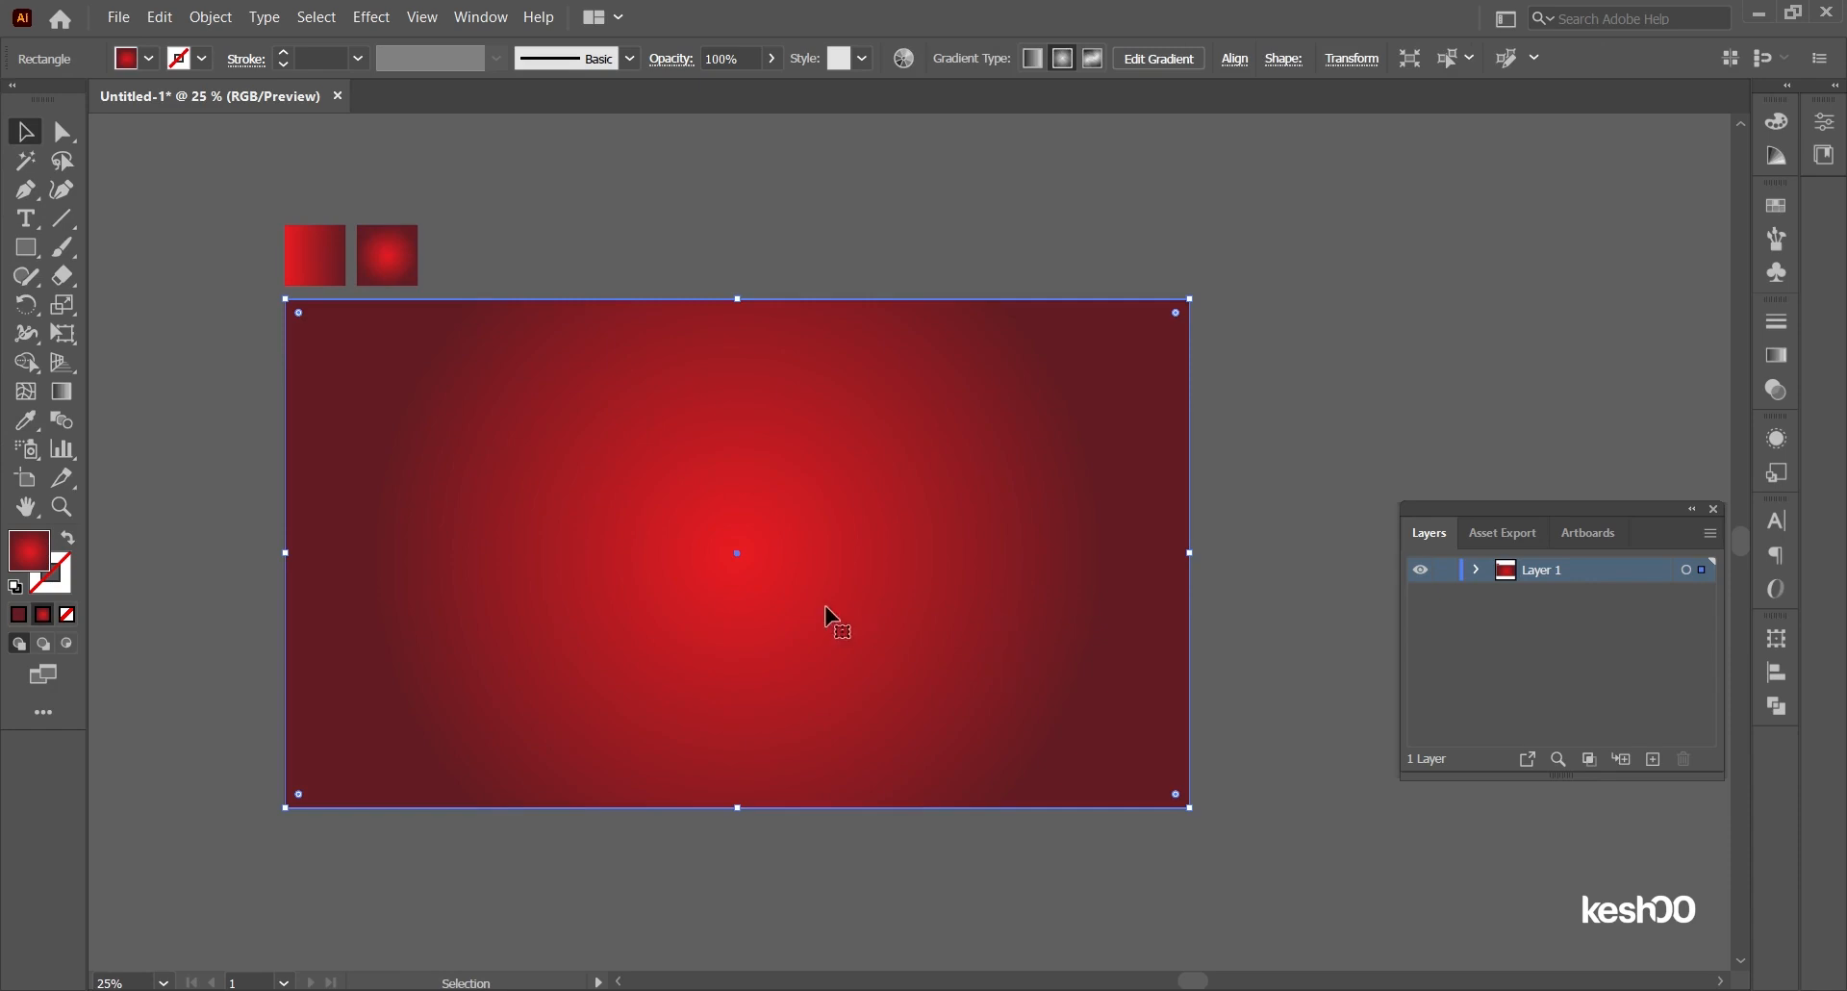
Step: Enlarge the background rectangle's radial gradient with the Gradient tool until its circle reaches the rectangle's left and right edges
key("g")
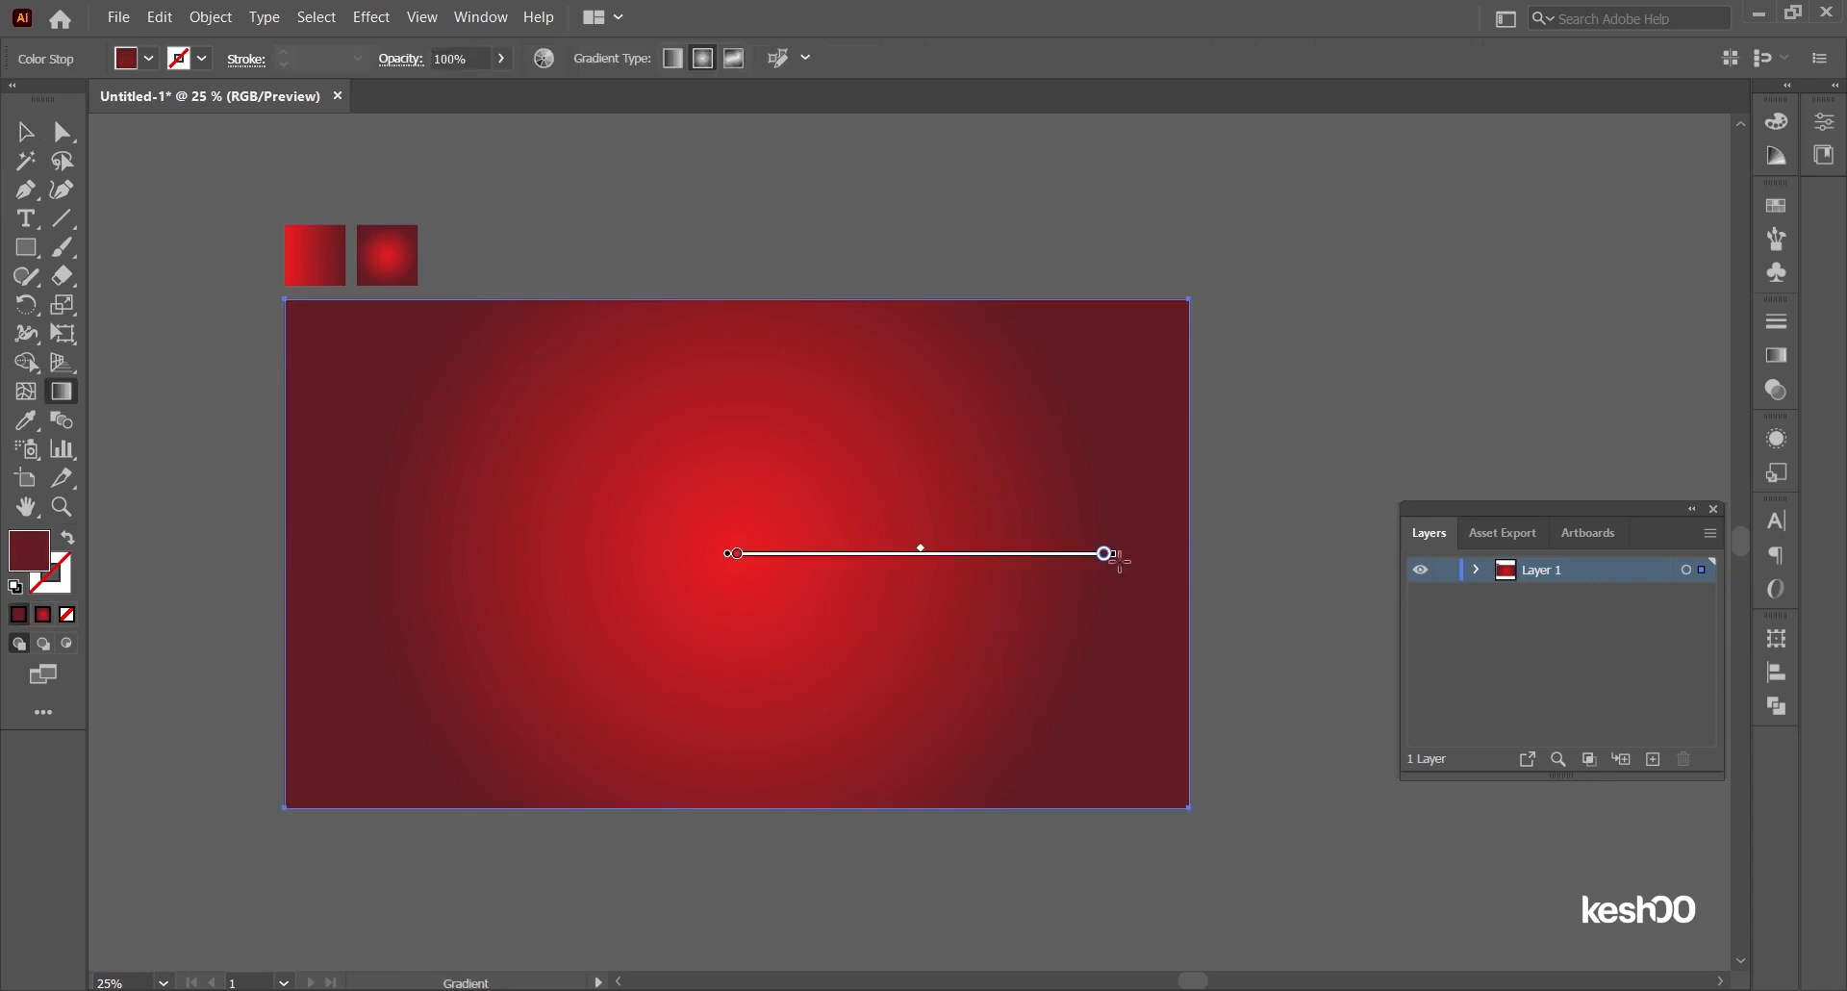
left_click_drag(1104, 555, 1293, 574)
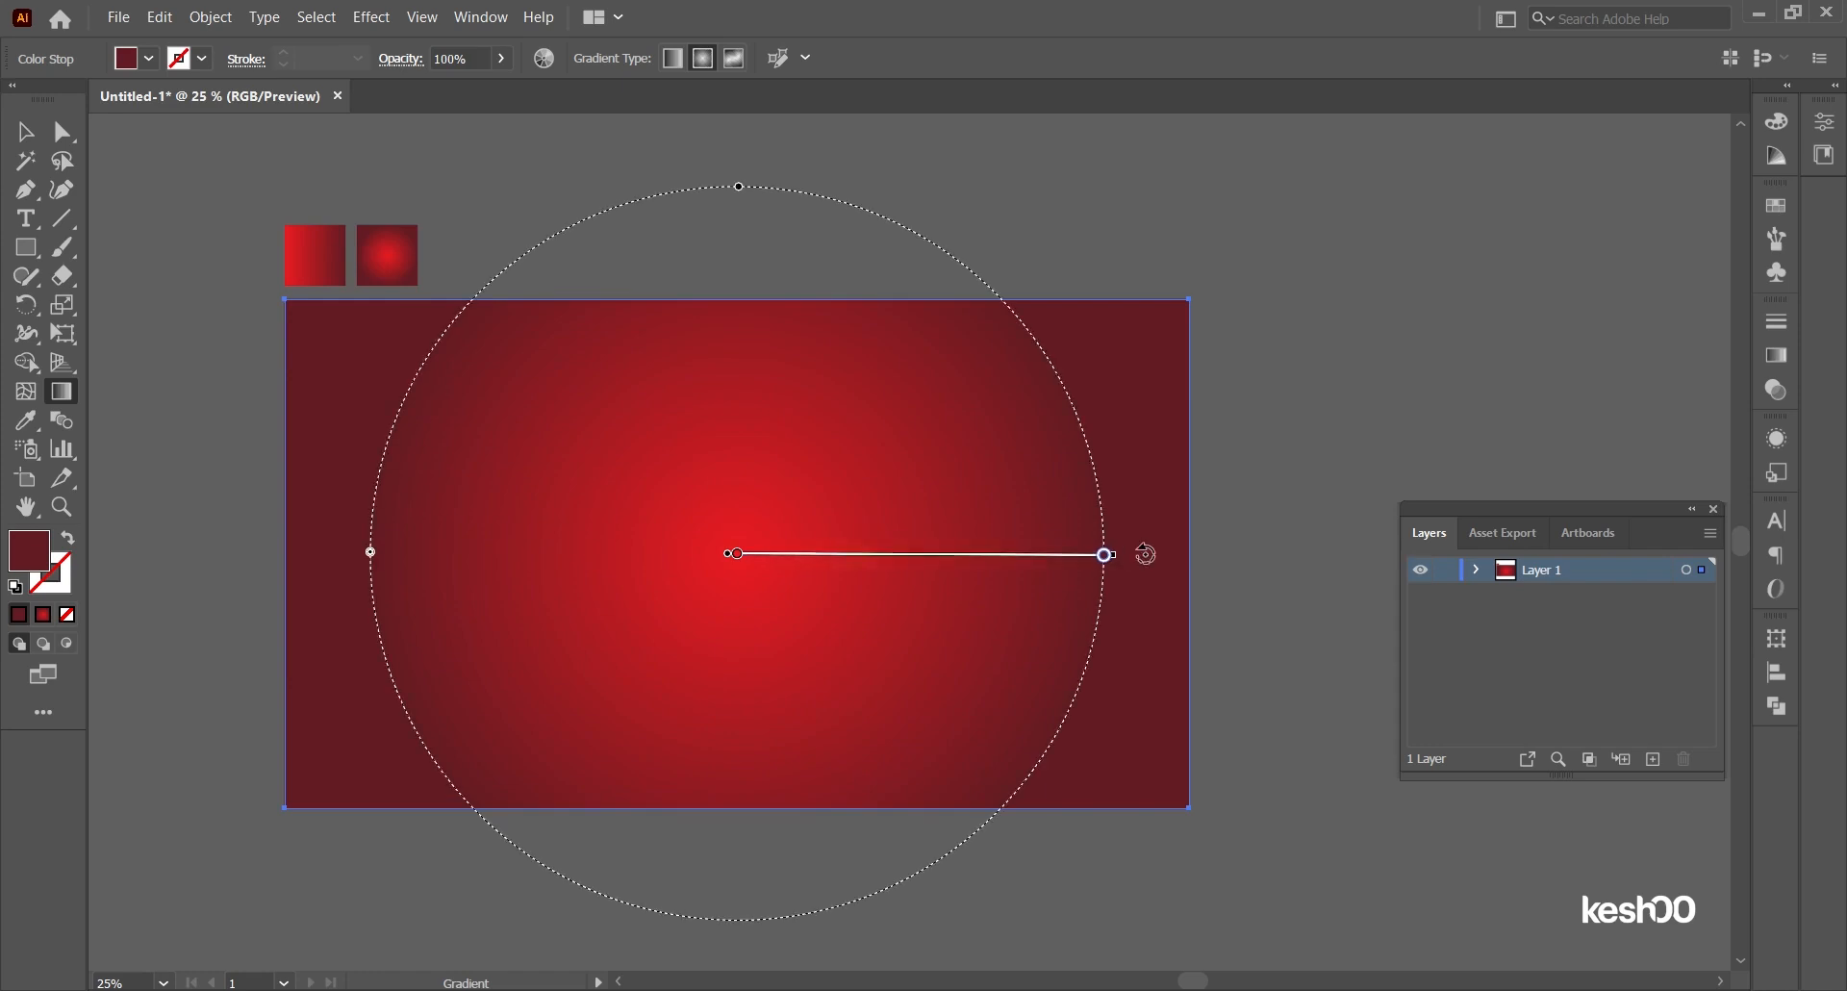
key("v")
key("g")
left_click(1107, 553)
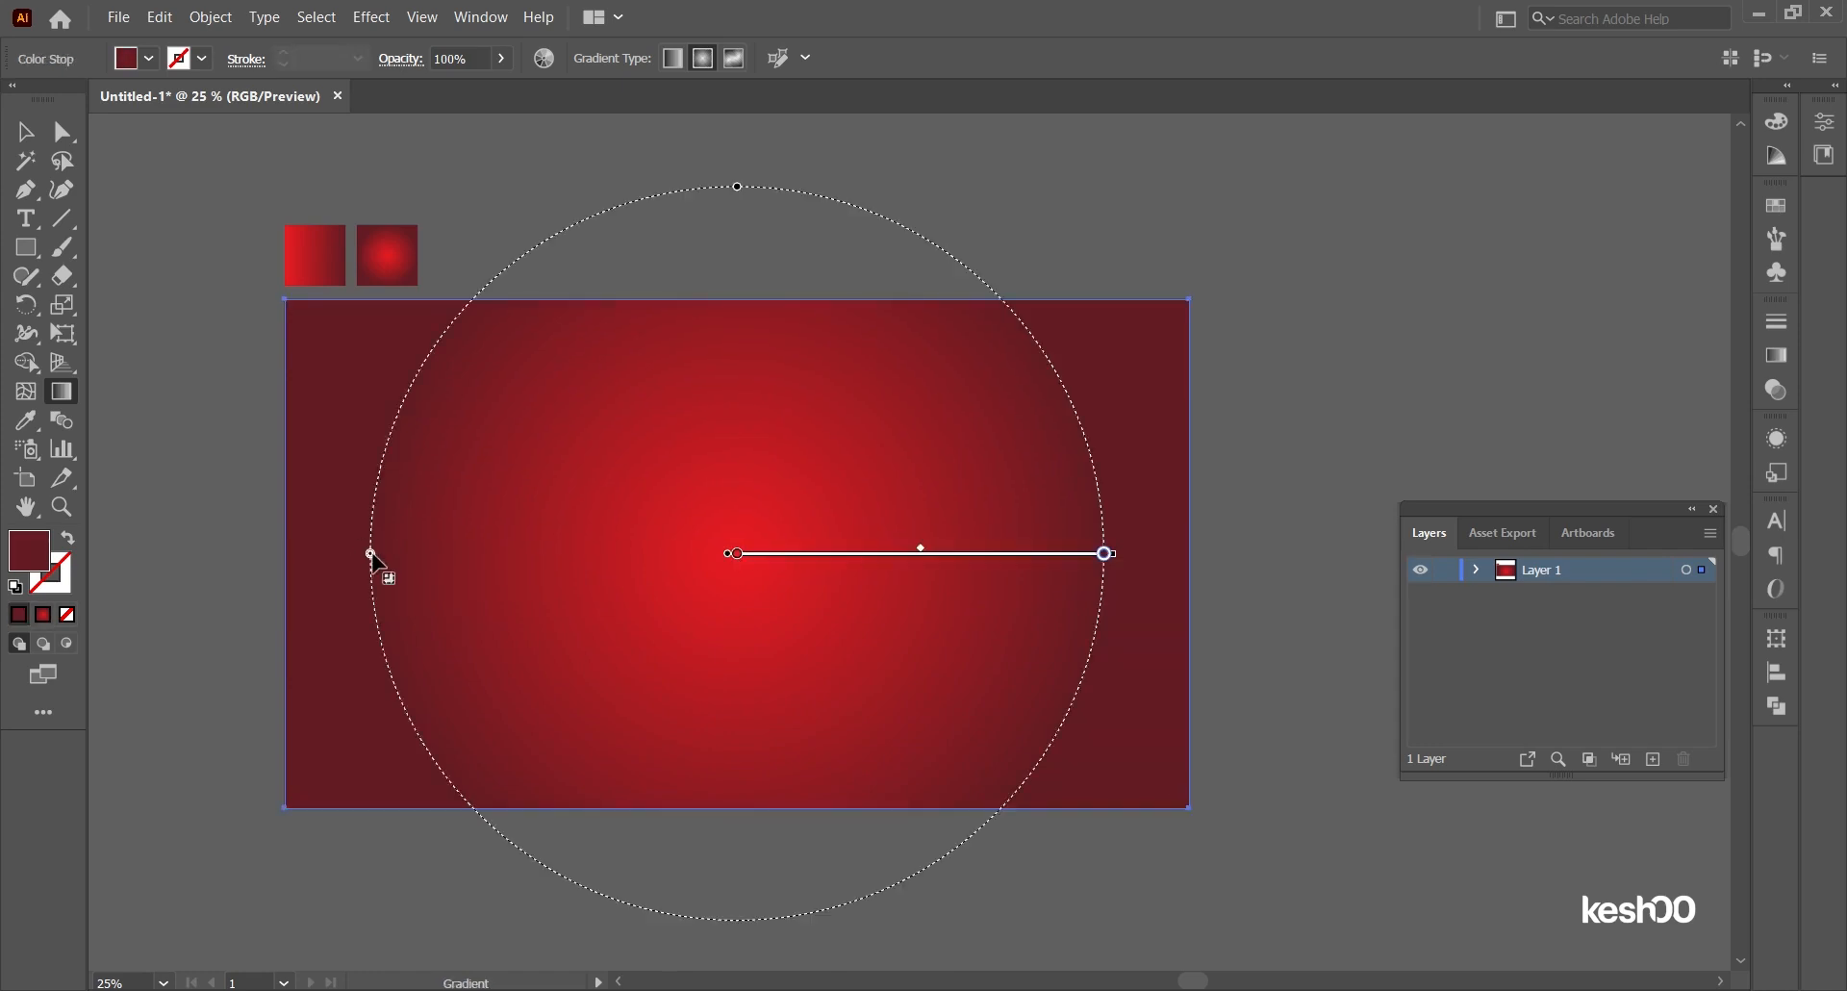
left_click_drag(371, 554, 281, 555)
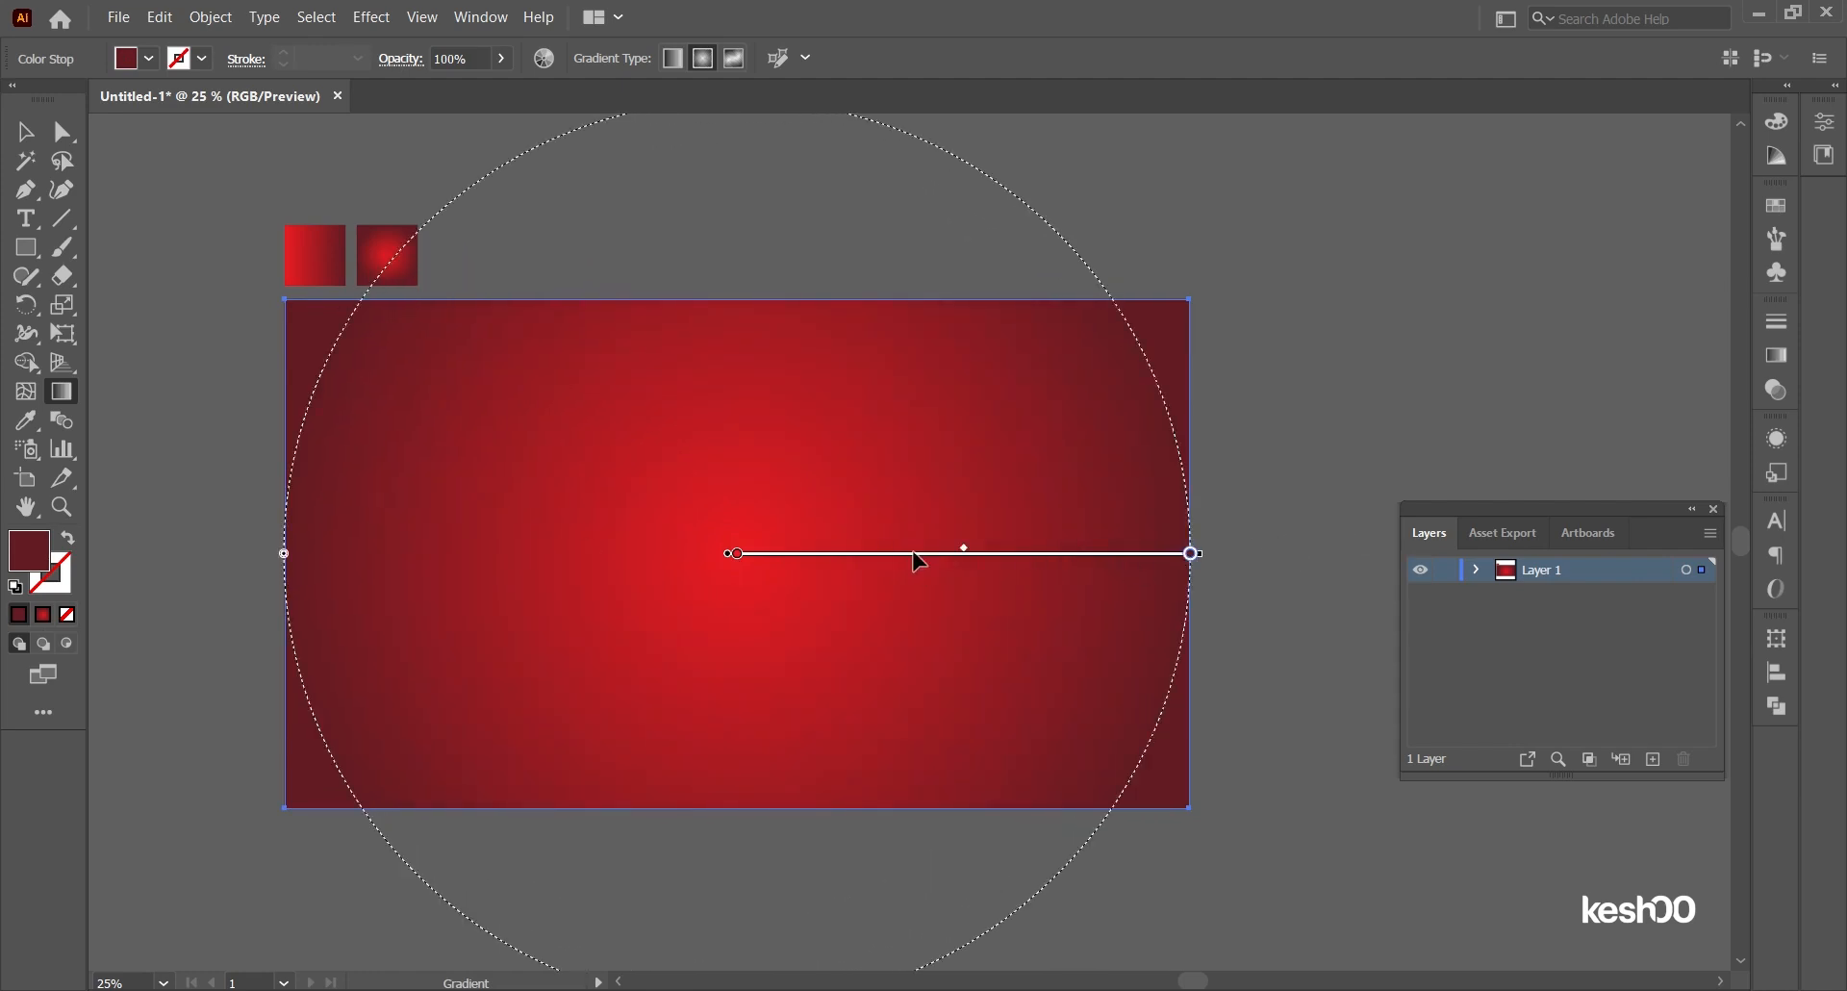
Step: Shift the midpoint of the background's radial gradient slightly toward its center and deselect the rectangle
left_click_drag(965, 549, 940, 549)
key("v")
key("g")
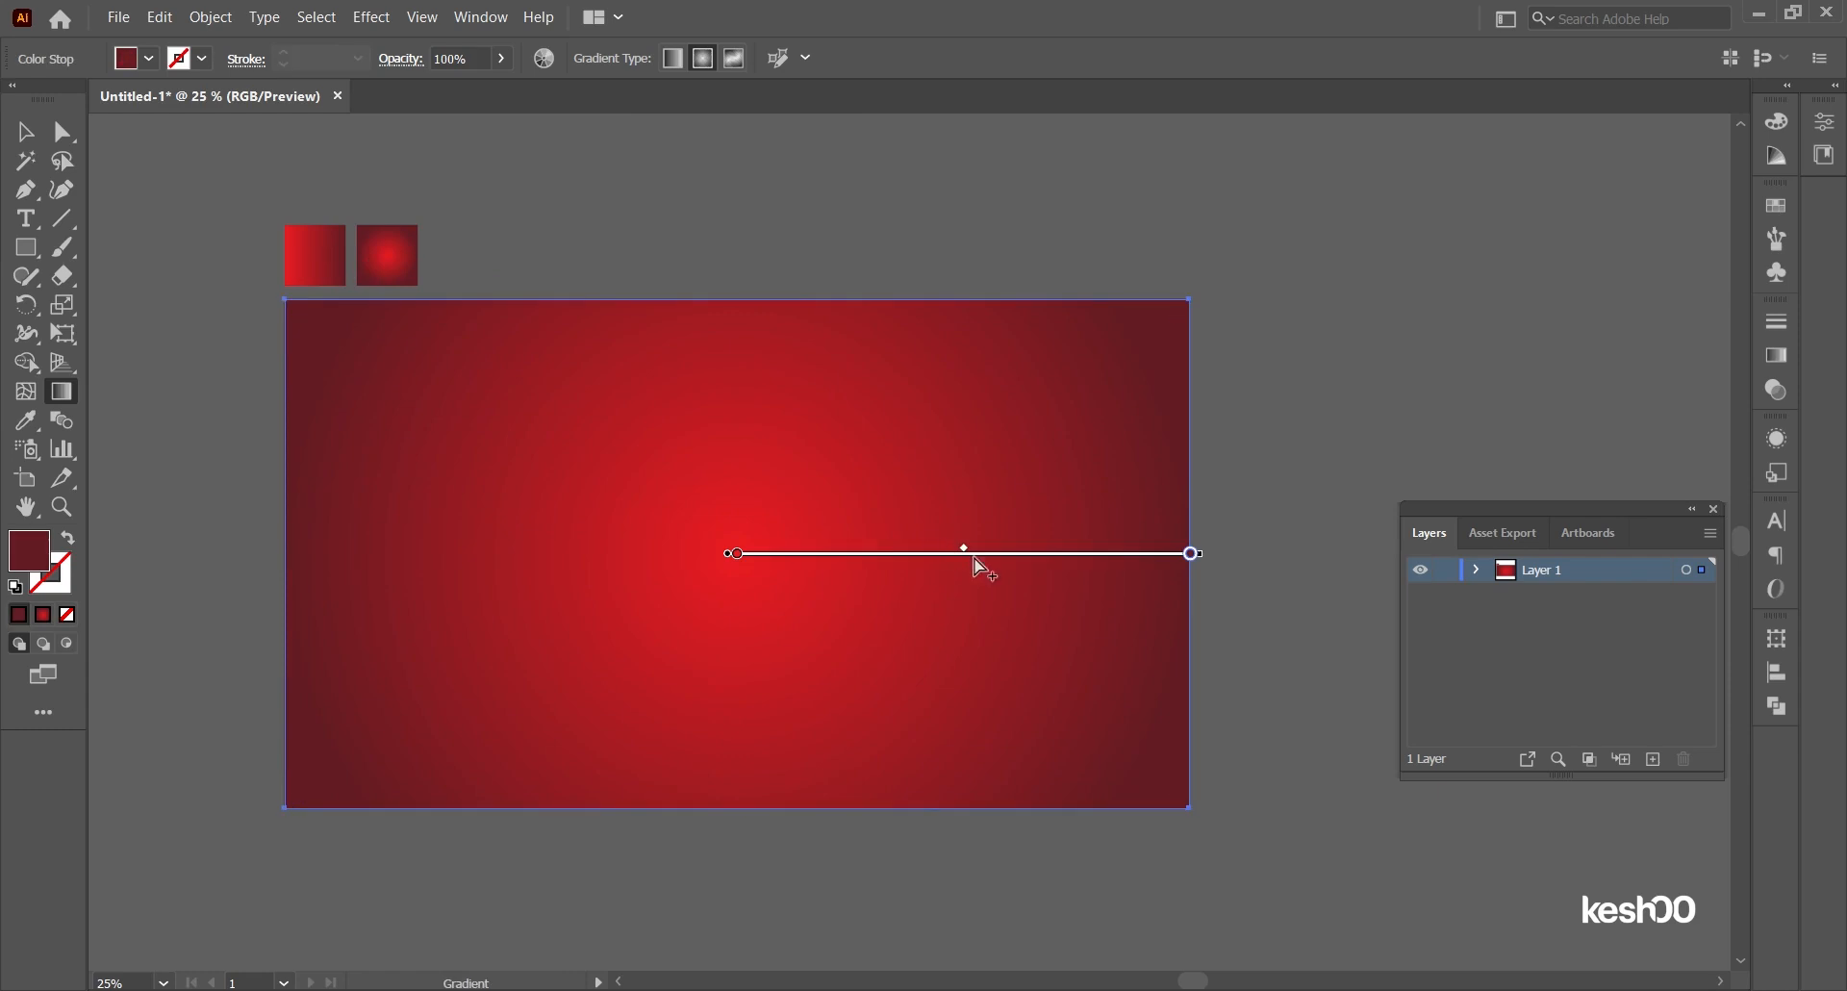
mouse_move(965, 553)
left_mouse_down()
mouse_move(910, 554)
mouse_move(932, 553)
left_mouse_up()
left_click(1468, 433)
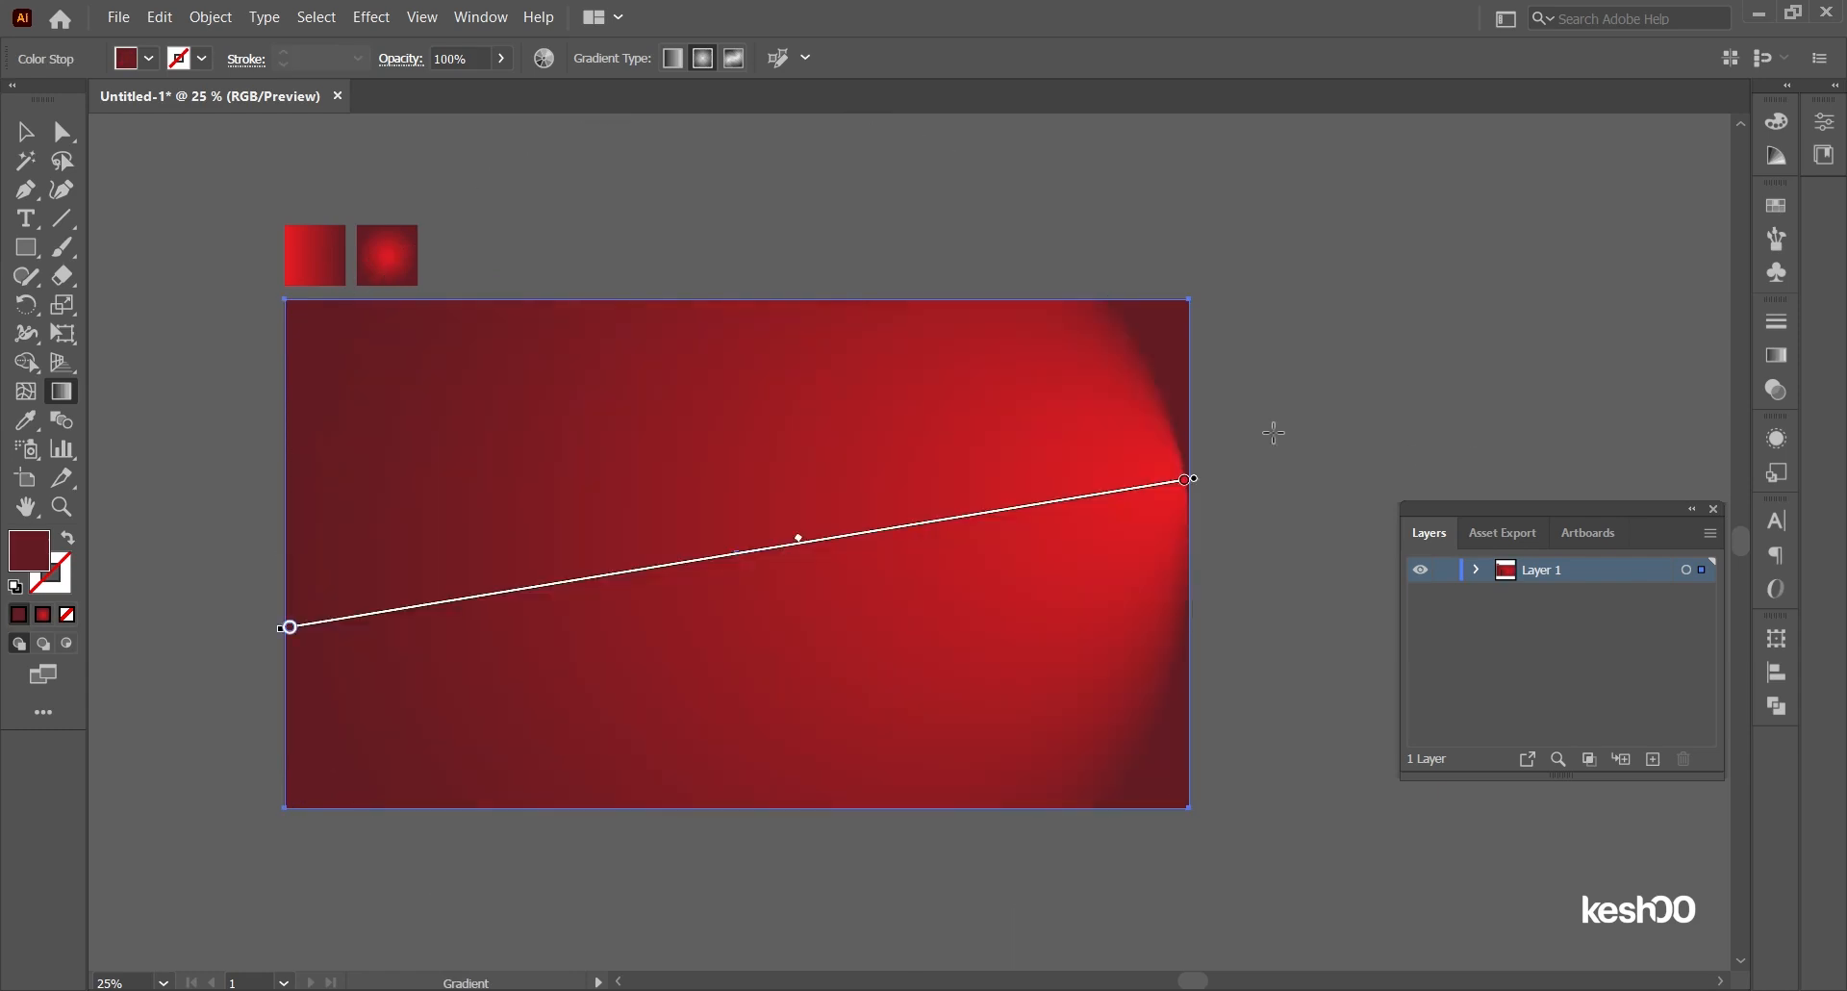
key("ctrl+z")
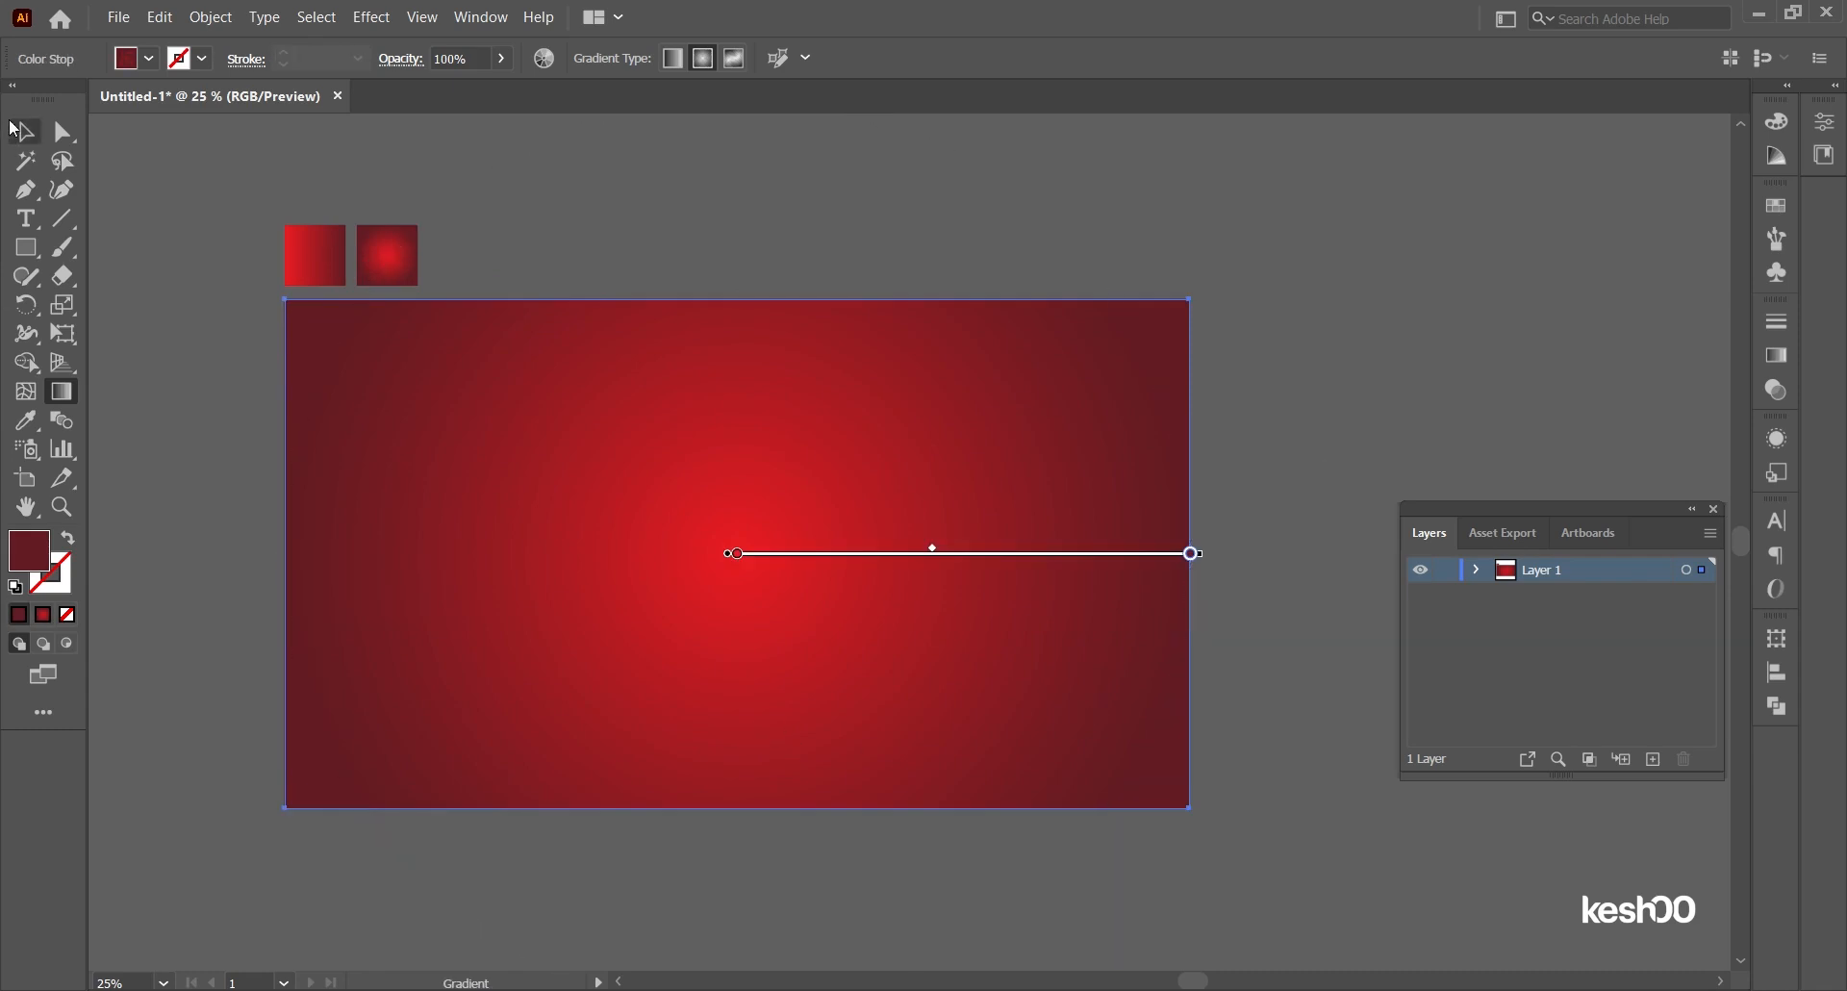
left_click(25, 132)
left_click(858, 222)
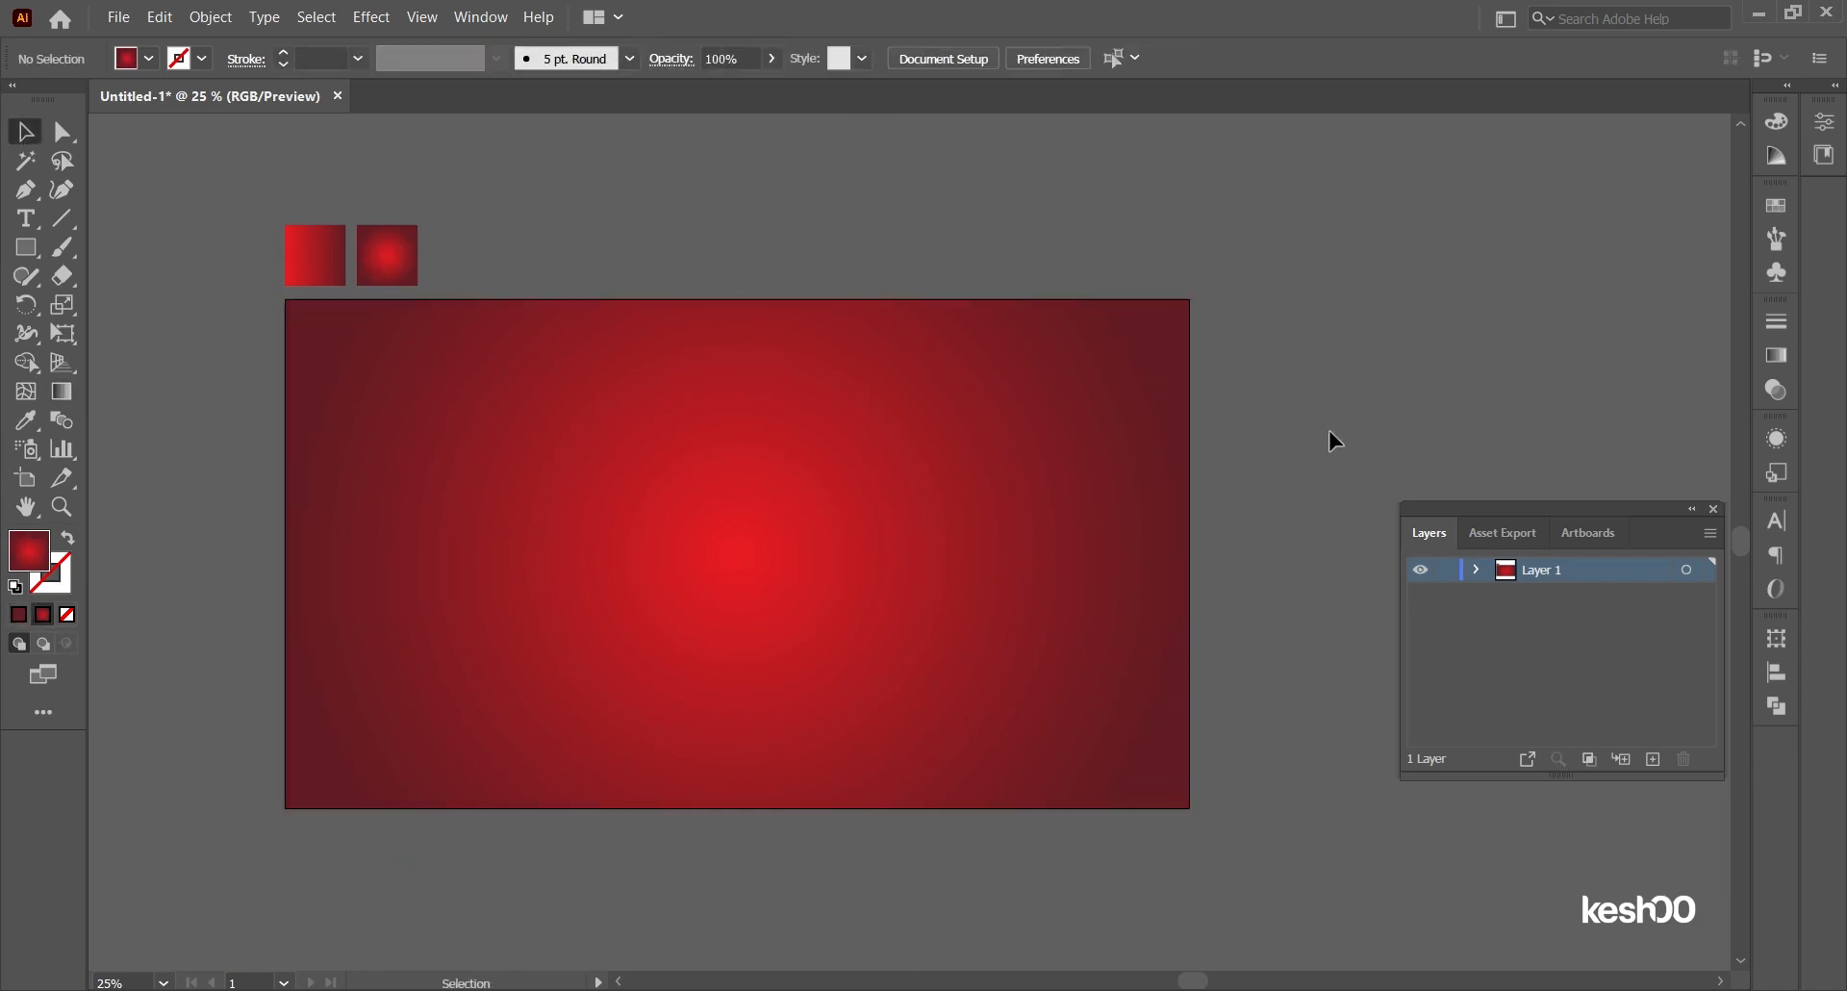
Step: Start a gradient-filled zigzag Pen path outside the background's right edge, with four sharp spikes extending below the bottom edge
left_click(681, 524)
scroll(1289, 458, "down", 1)
scroll(1289, 458, "up", 1)
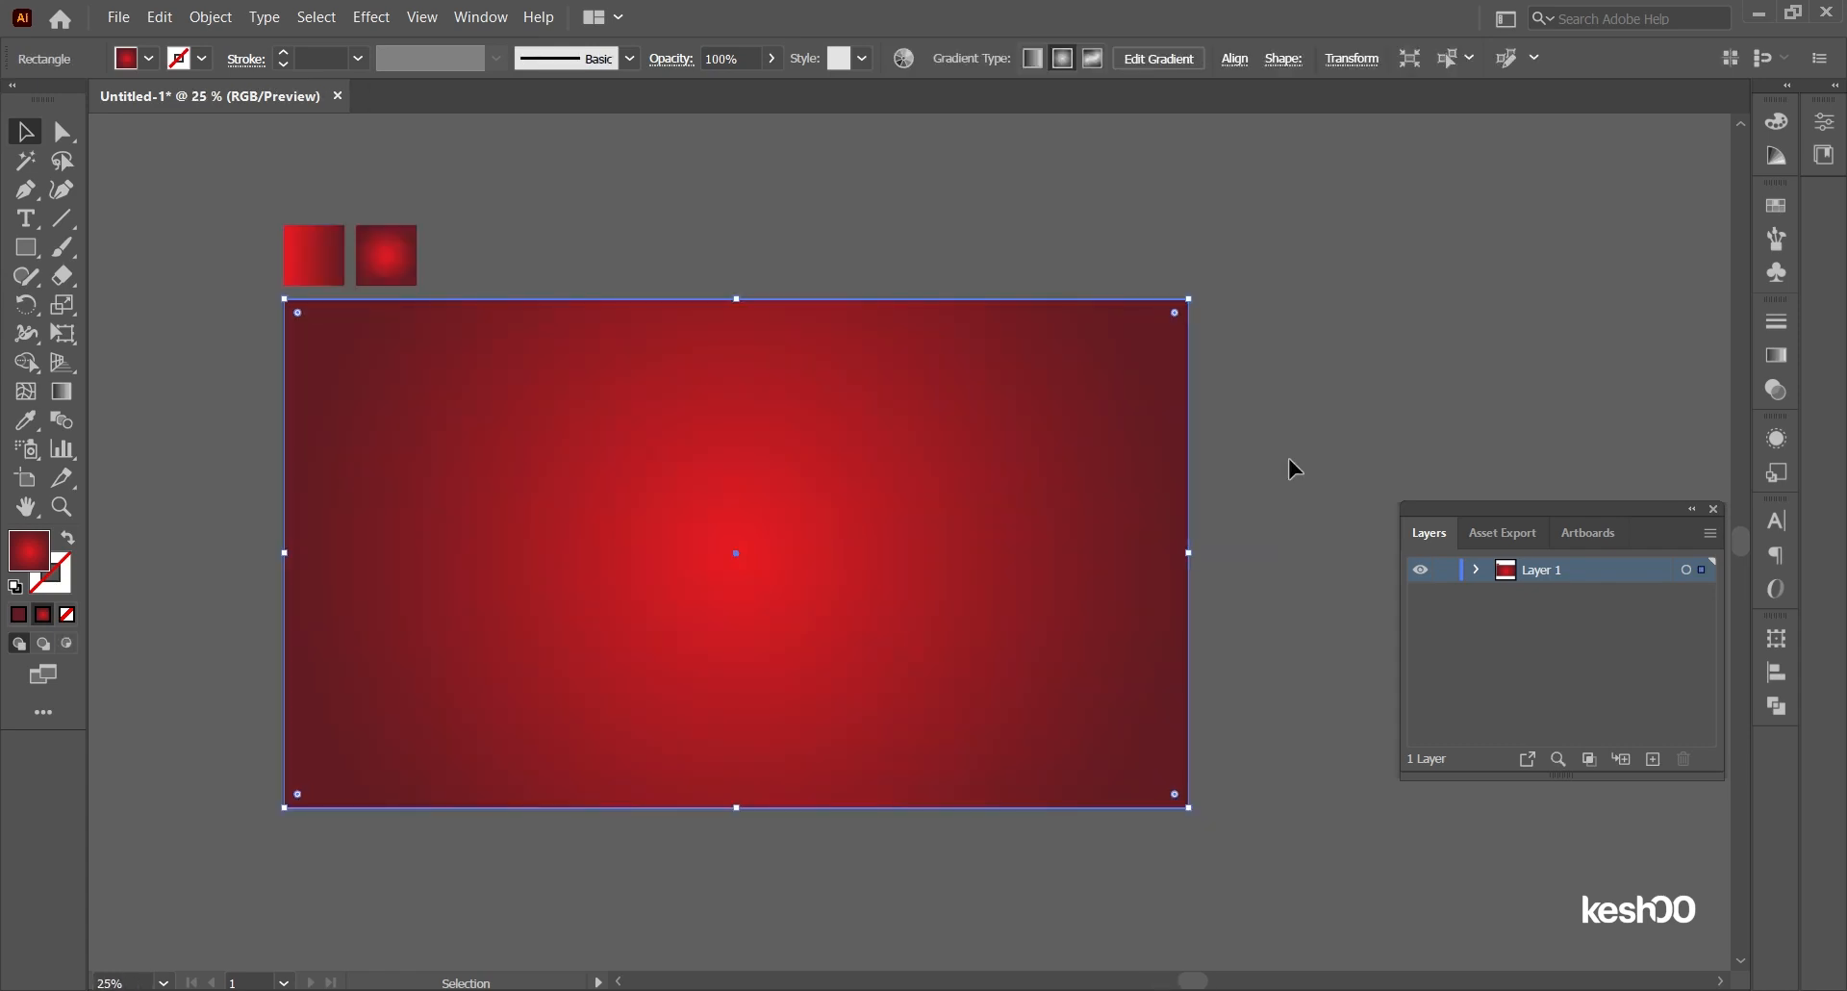
left_click(25, 189)
left_click(1286, 521)
left_click(974, 947)
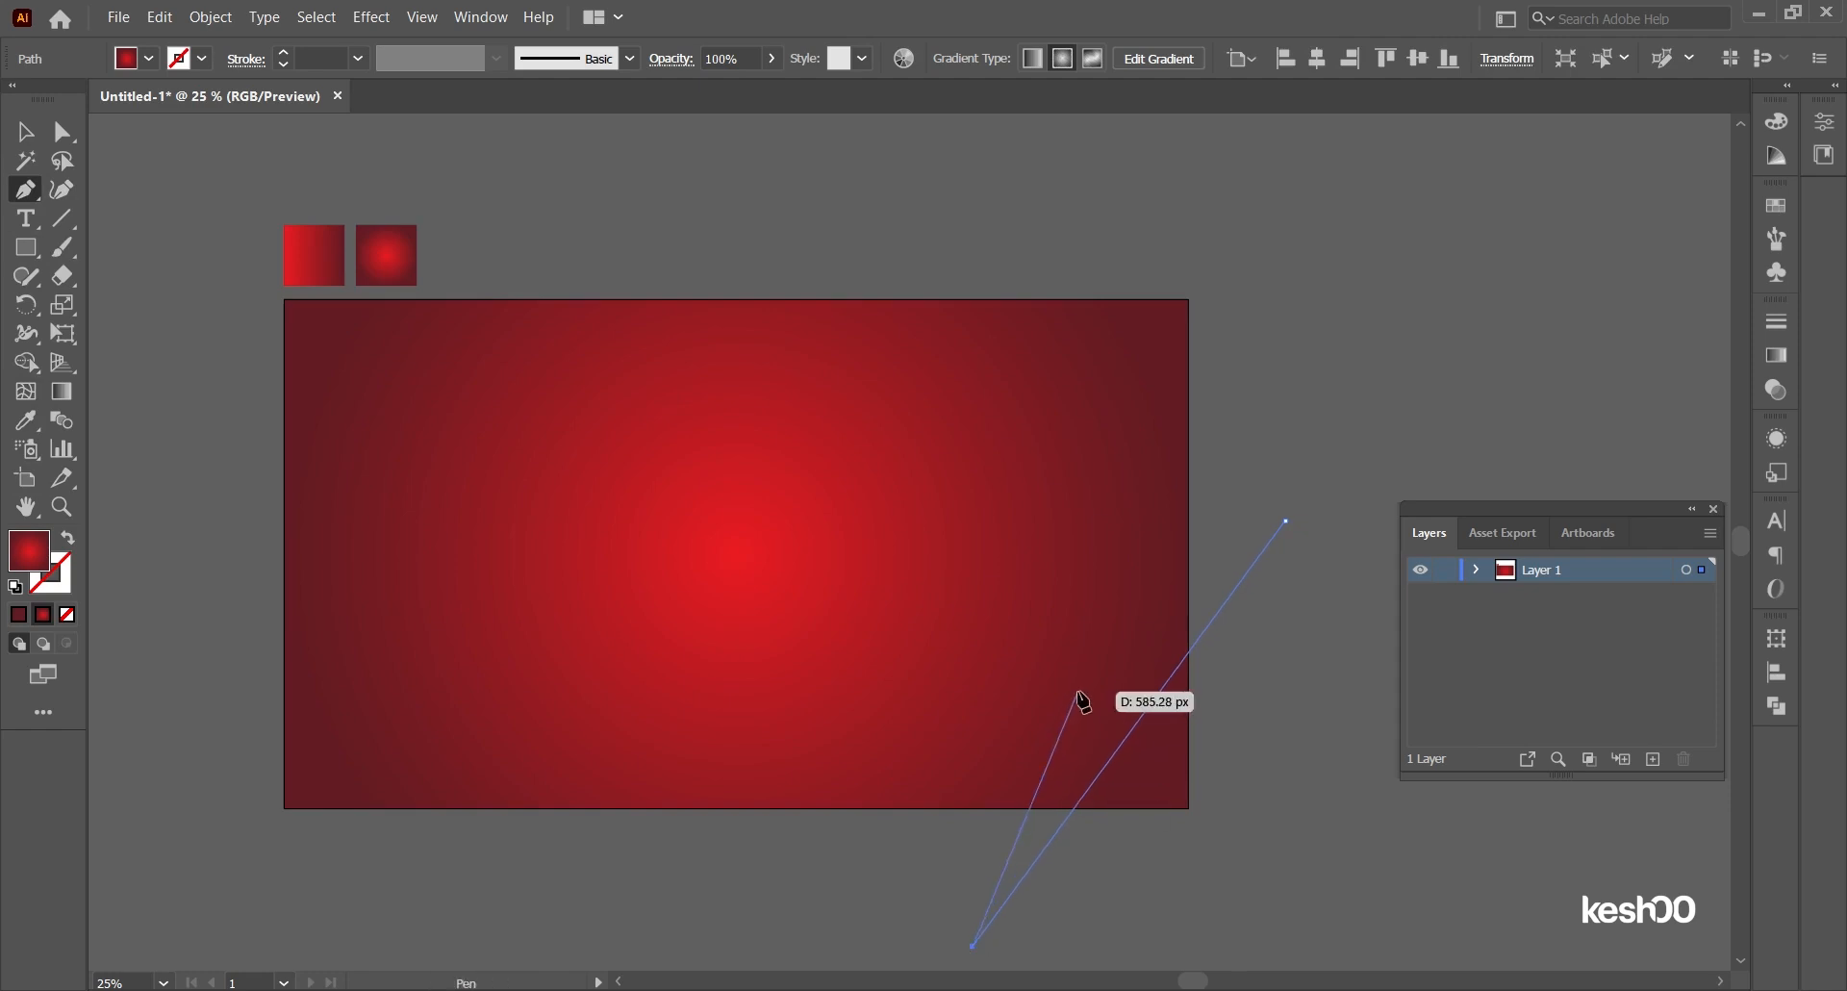
left_click(1113, 641)
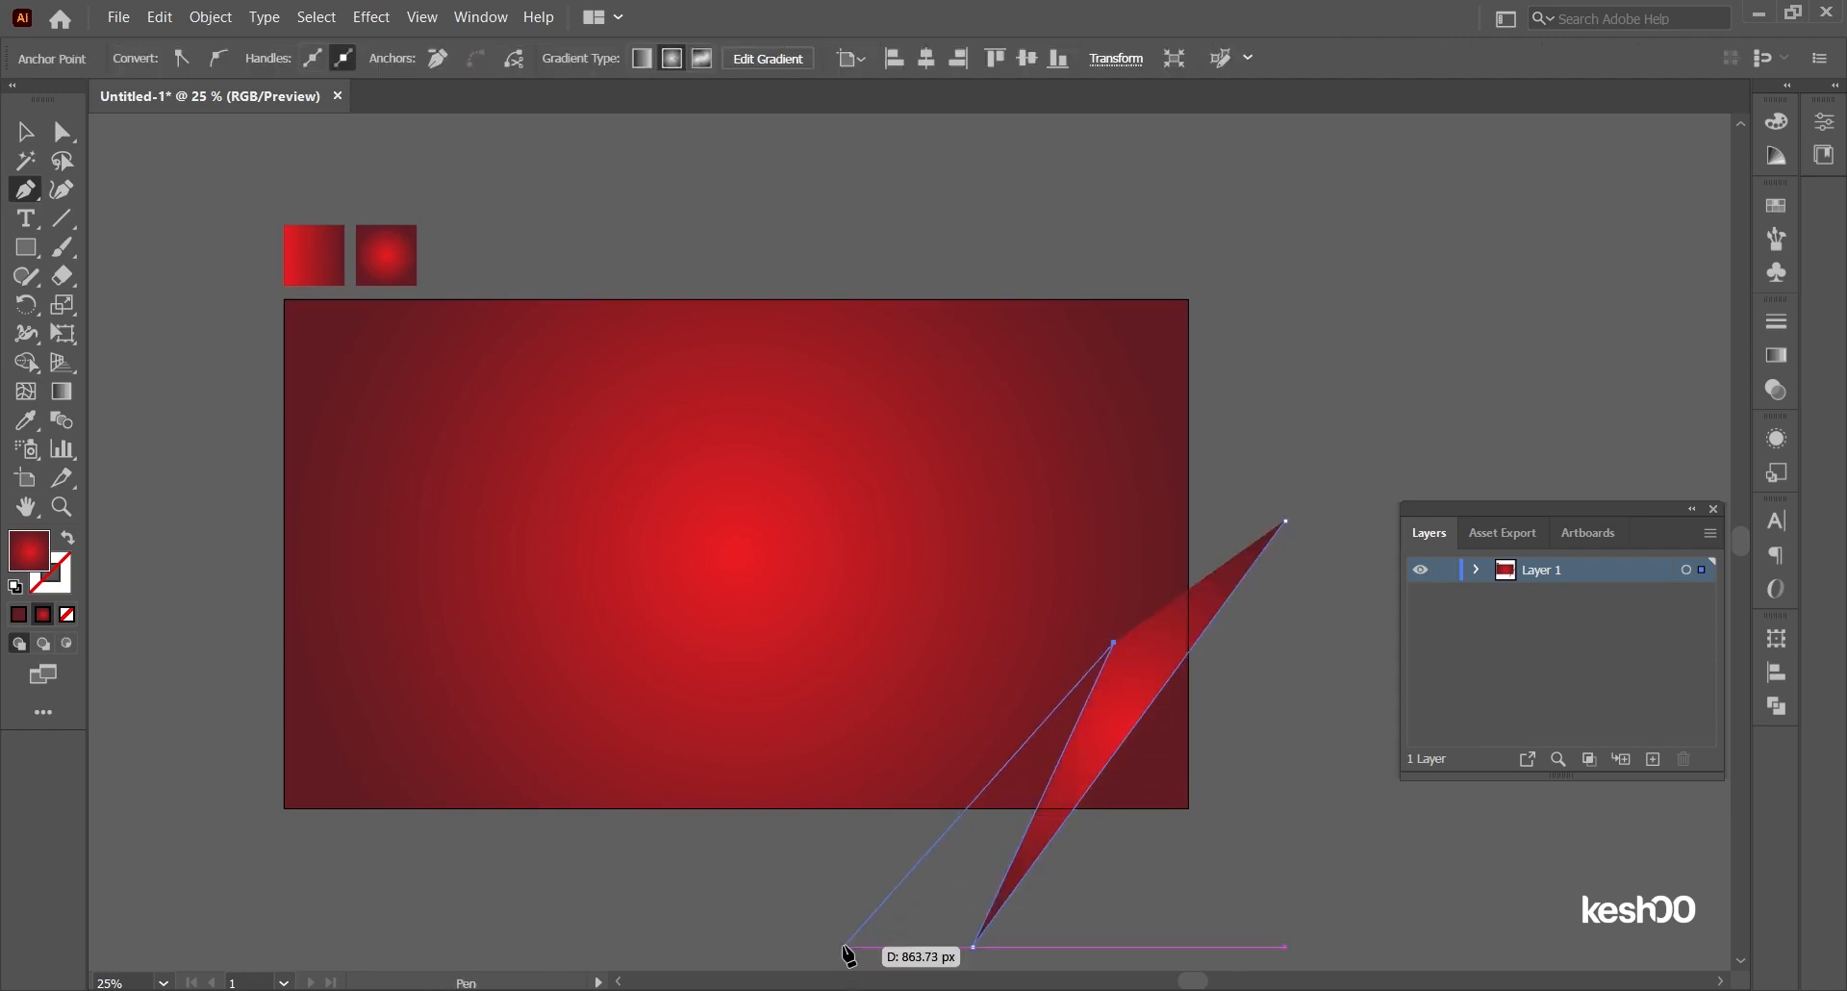
left_click(844, 947)
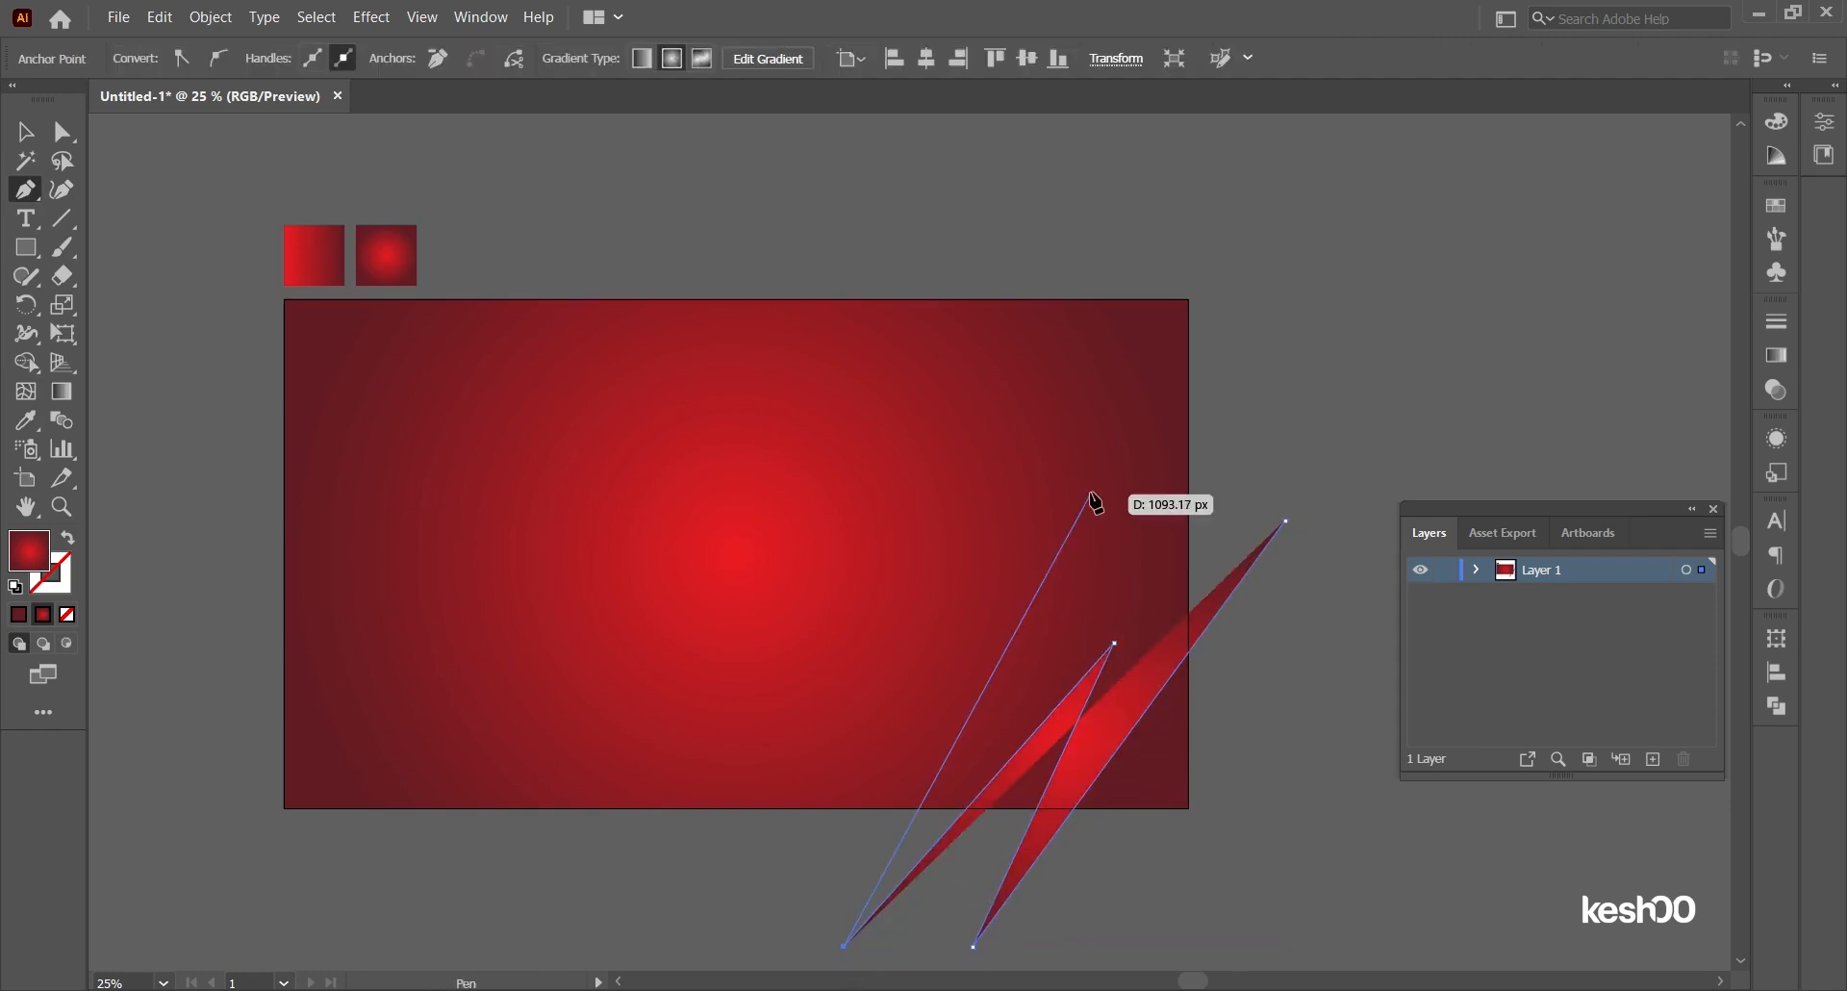
left_click(1151, 538)
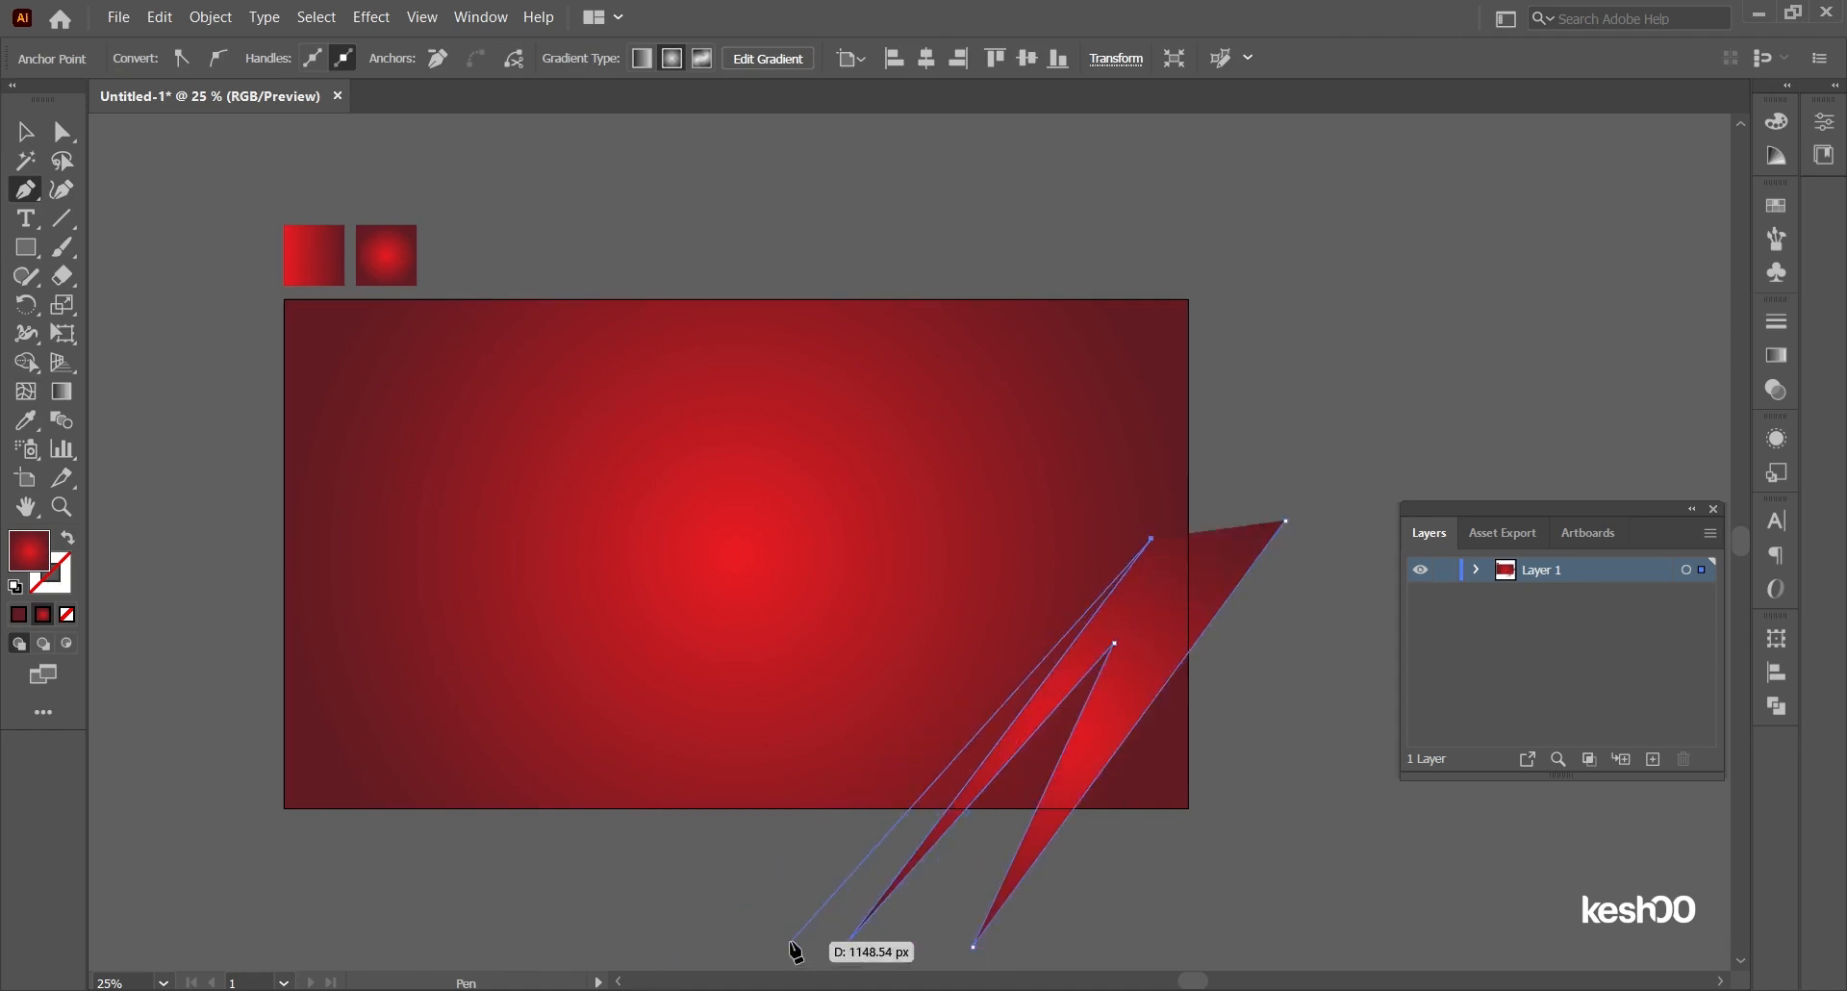
left_click(758, 953)
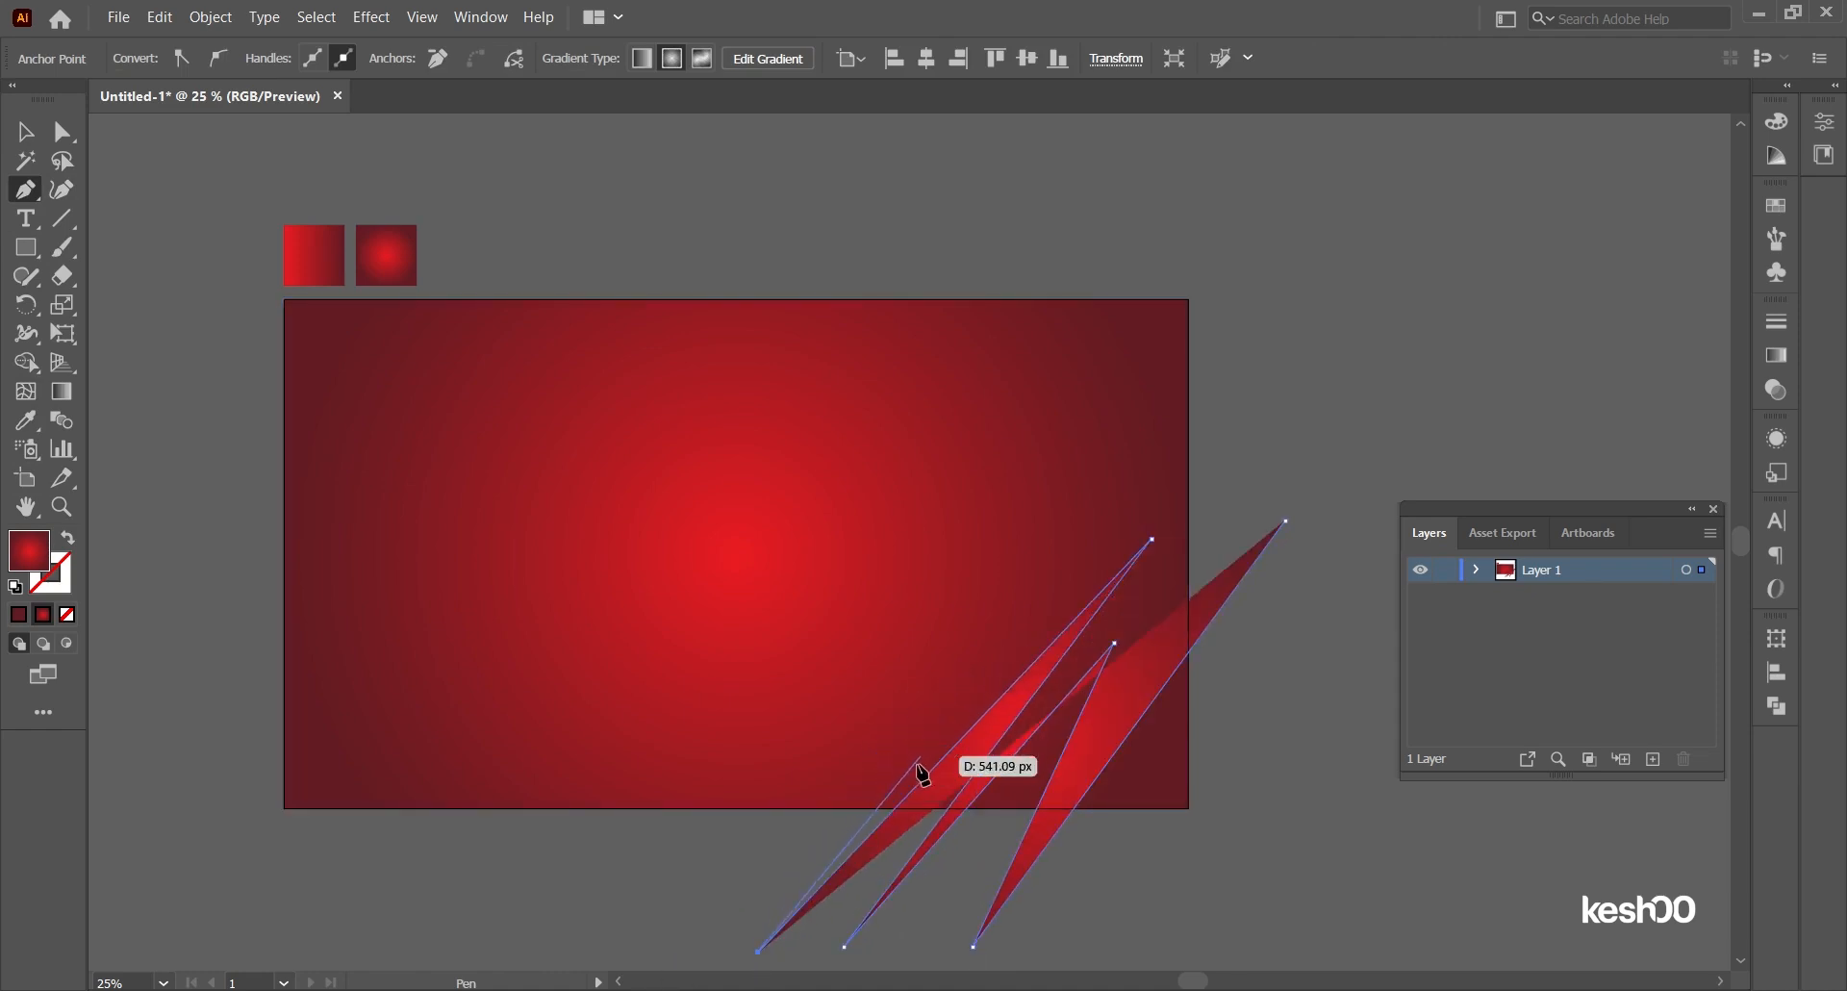
left_click(934, 717)
left_click(702, 898)
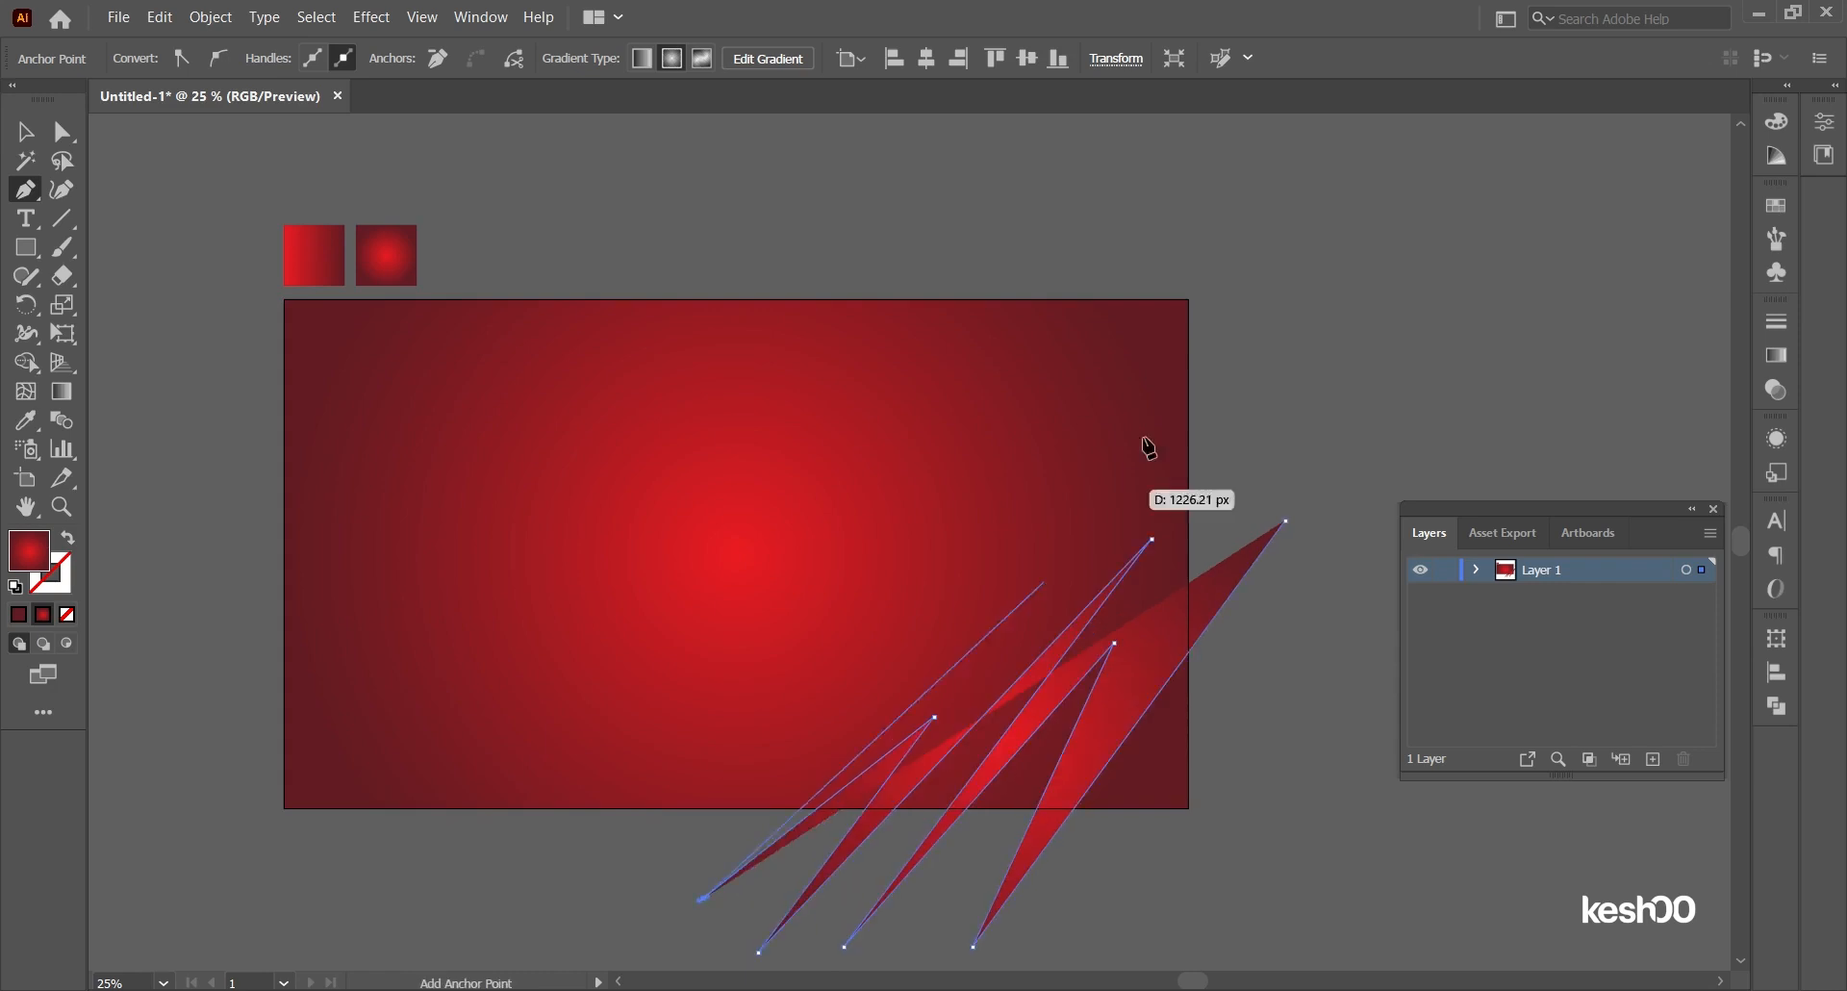
Step: Continue the zigzag path toward the background's lower-left corner with four more long spikes below the bottom edge
left_click(1236, 396)
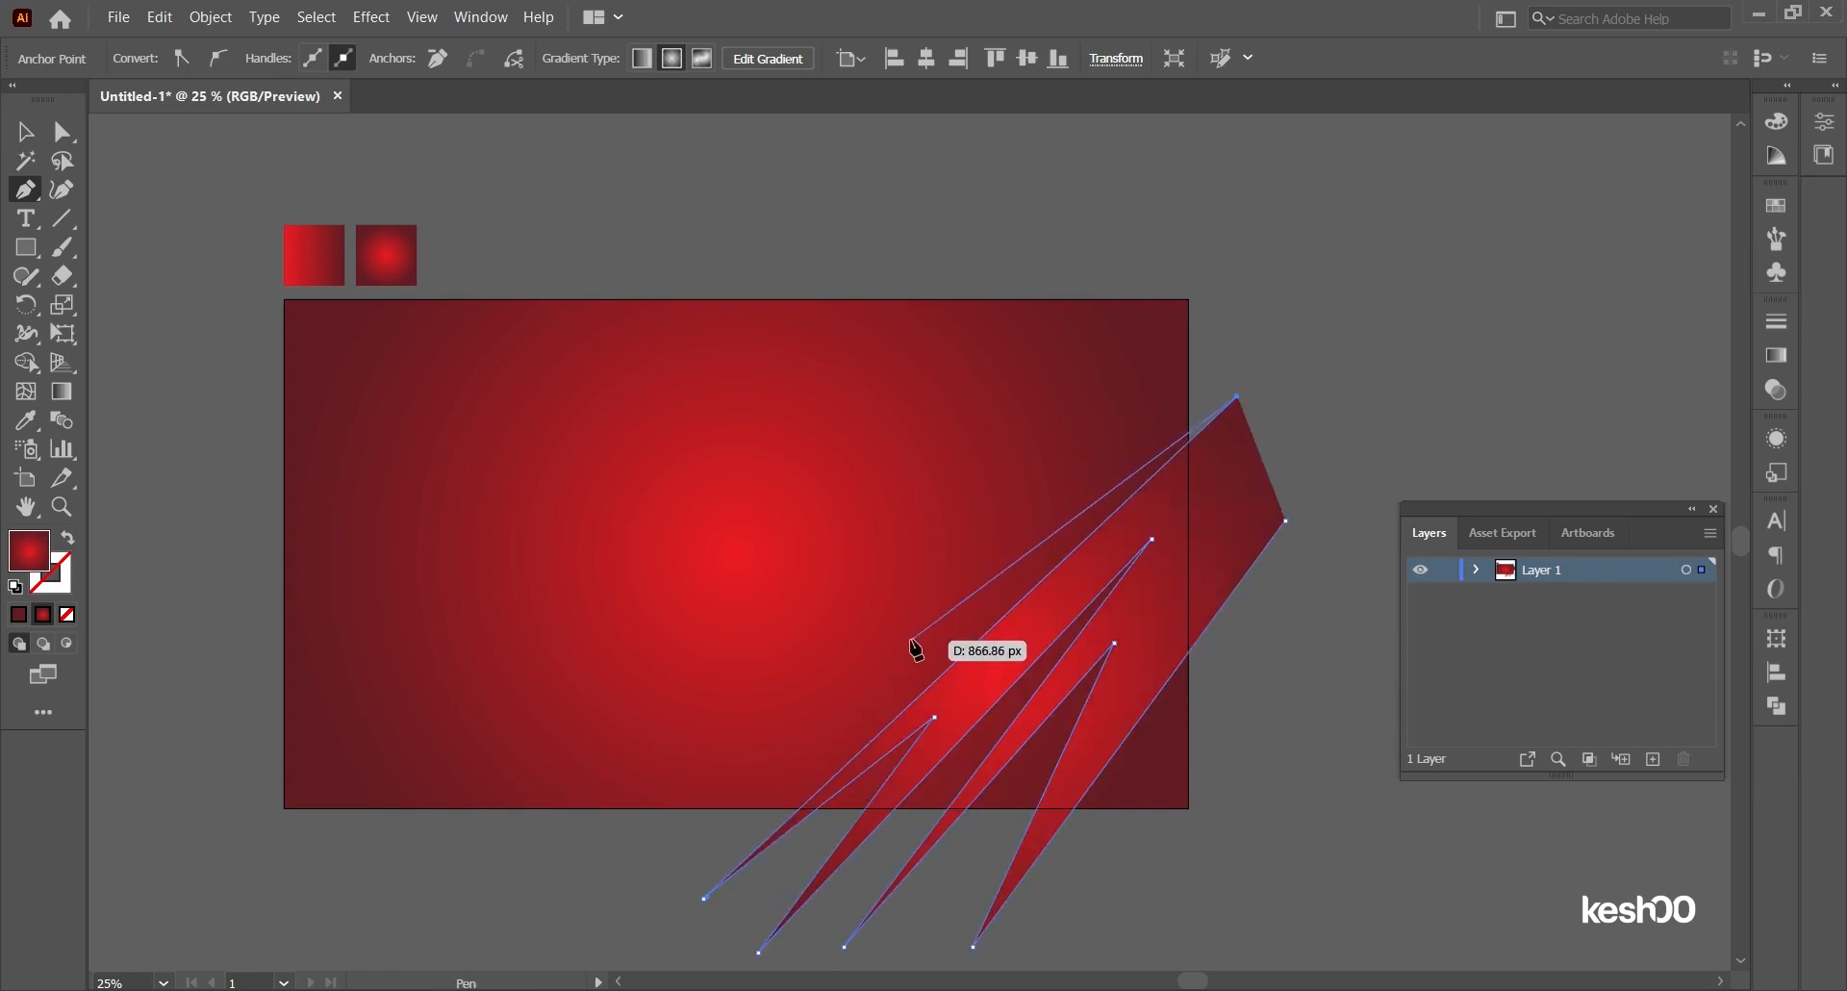
key("ctrl+z")
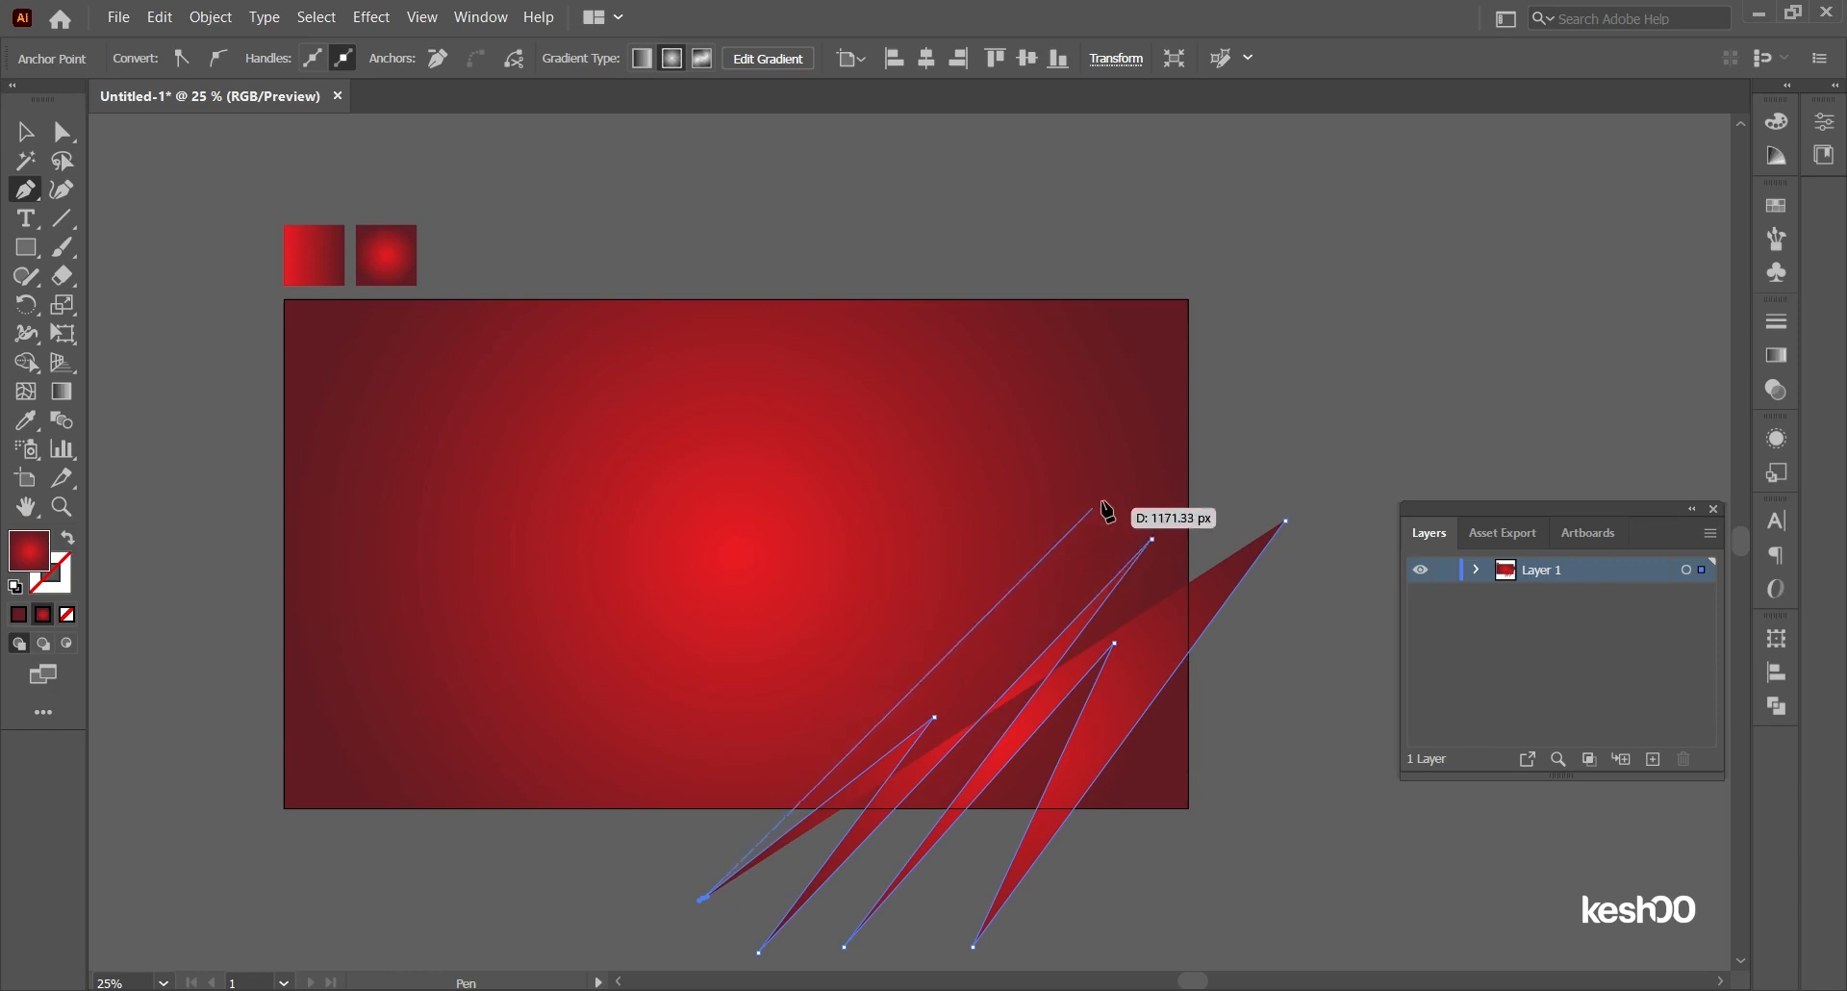
left_click(1165, 449)
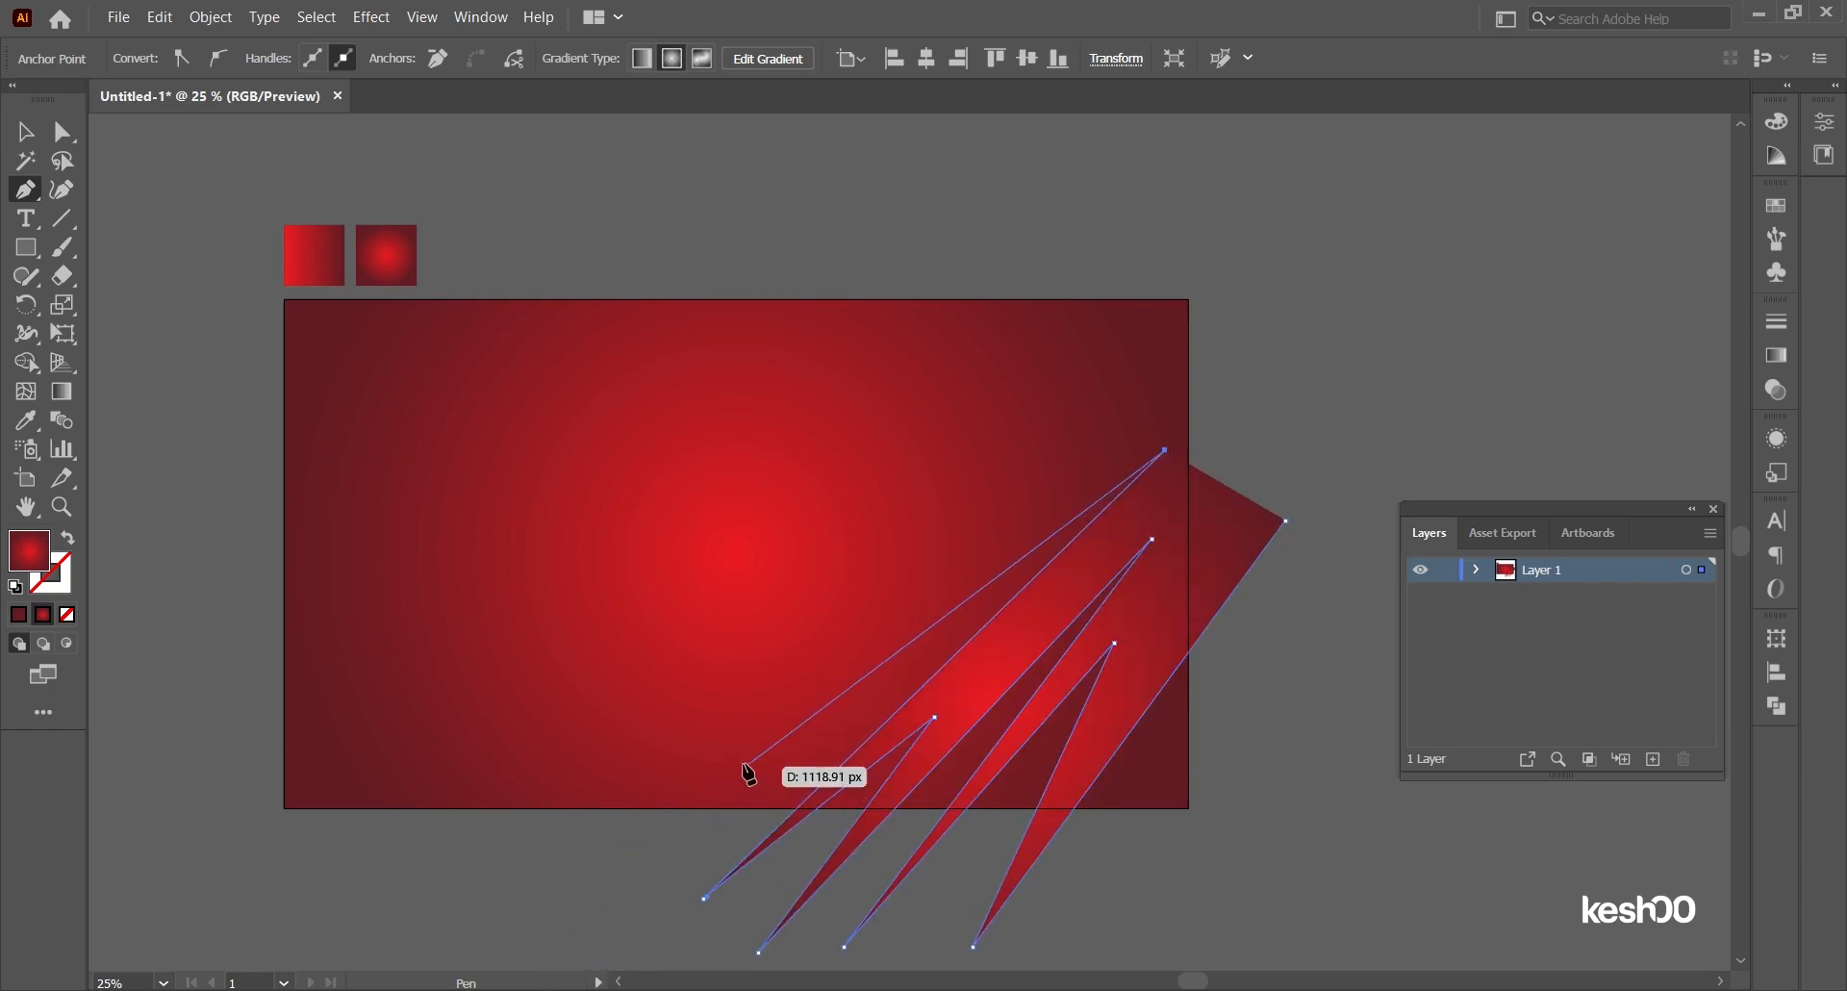
left_click(618, 933)
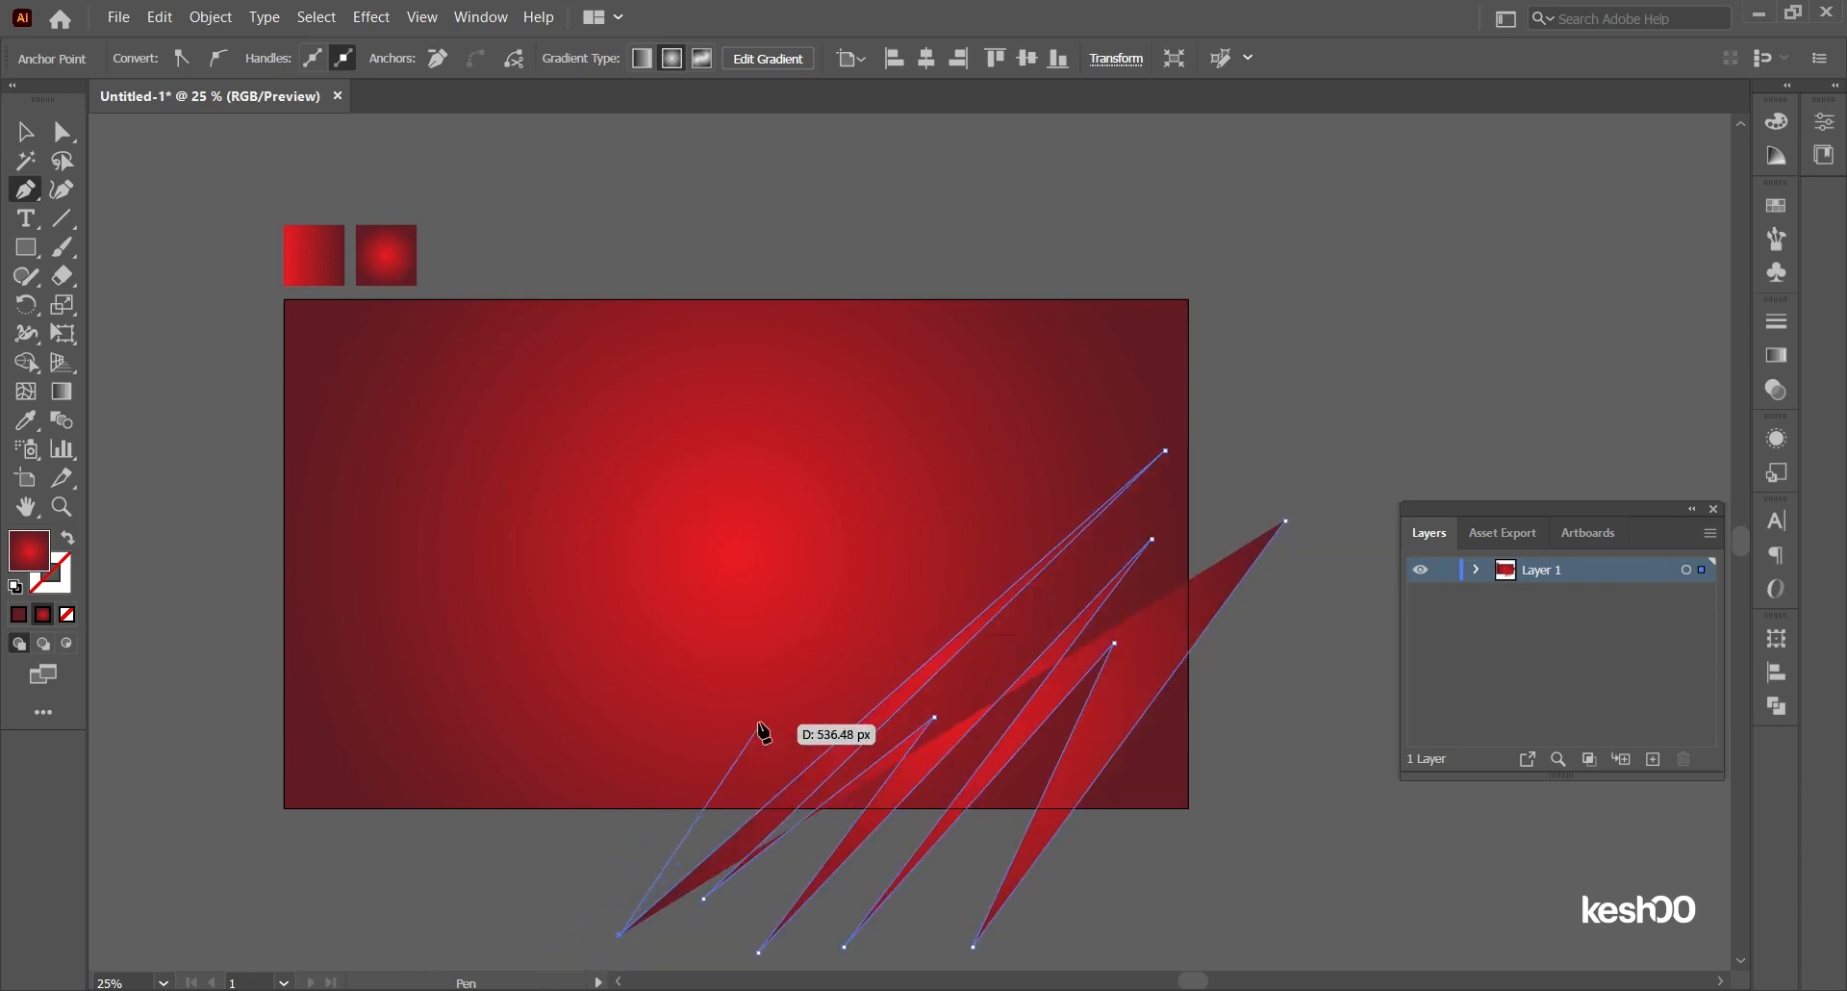
left_click(806, 713)
left_click(488, 906)
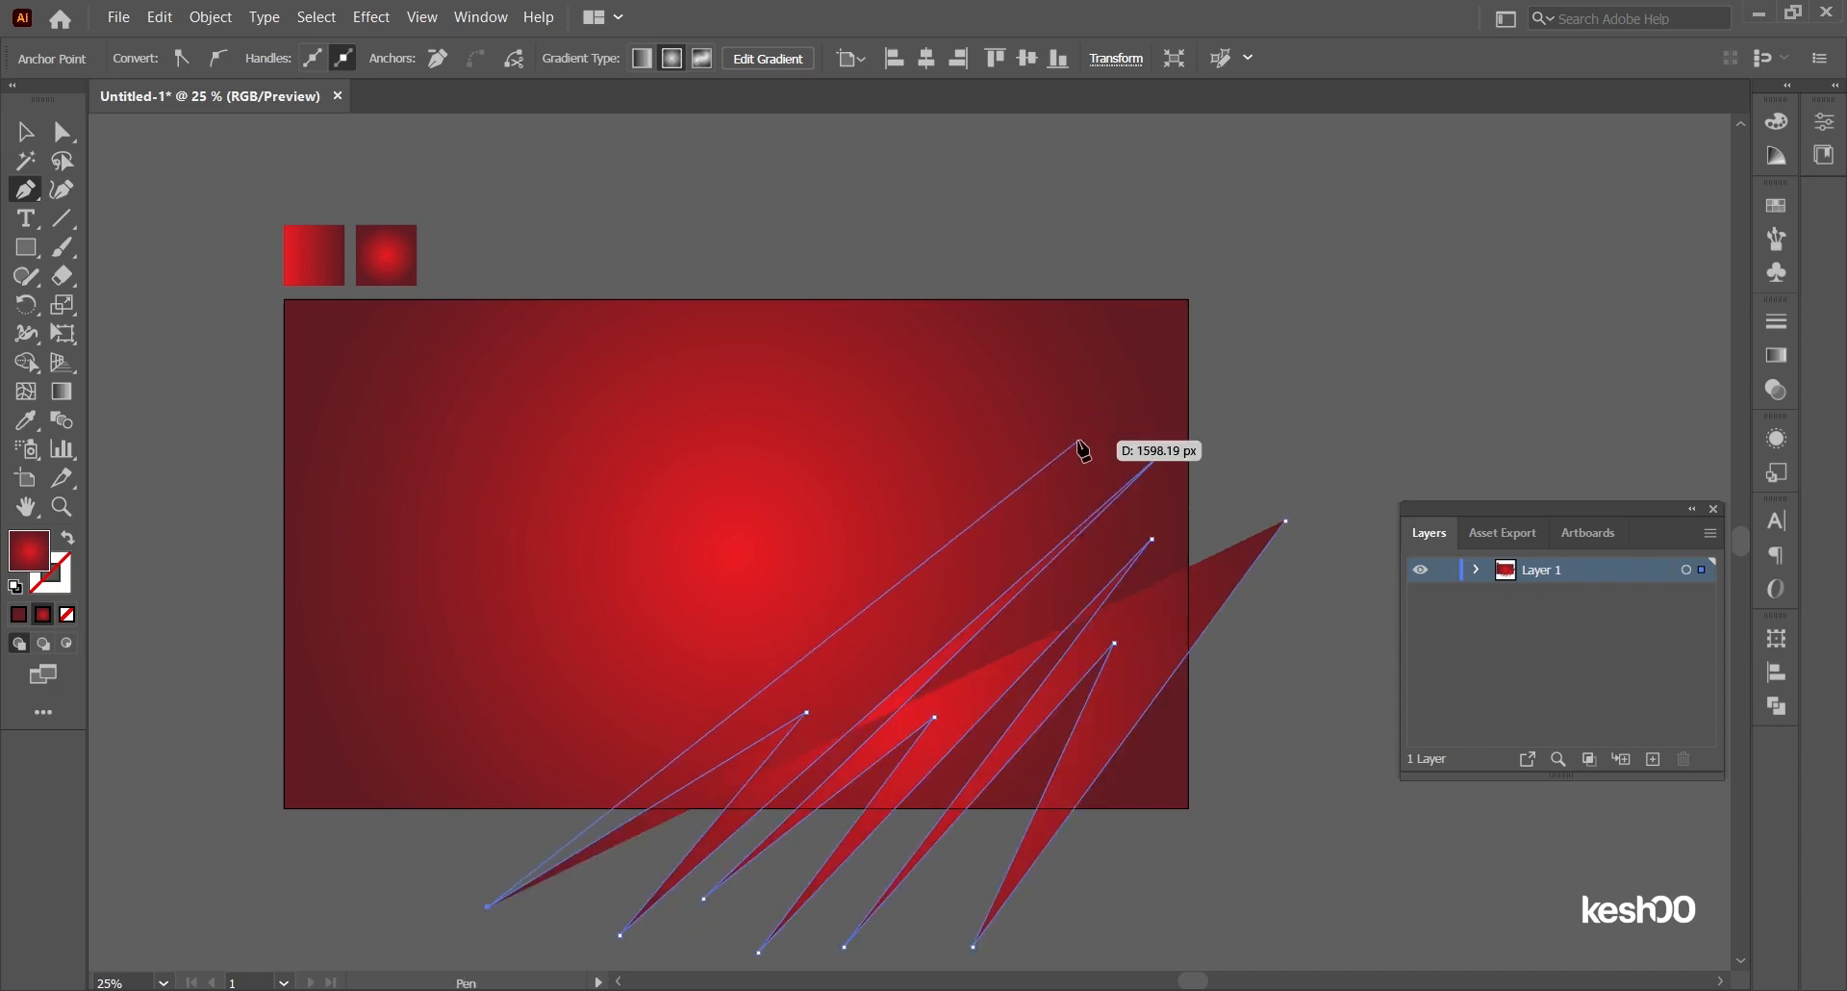
left_click(1079, 440)
left_click(344, 922)
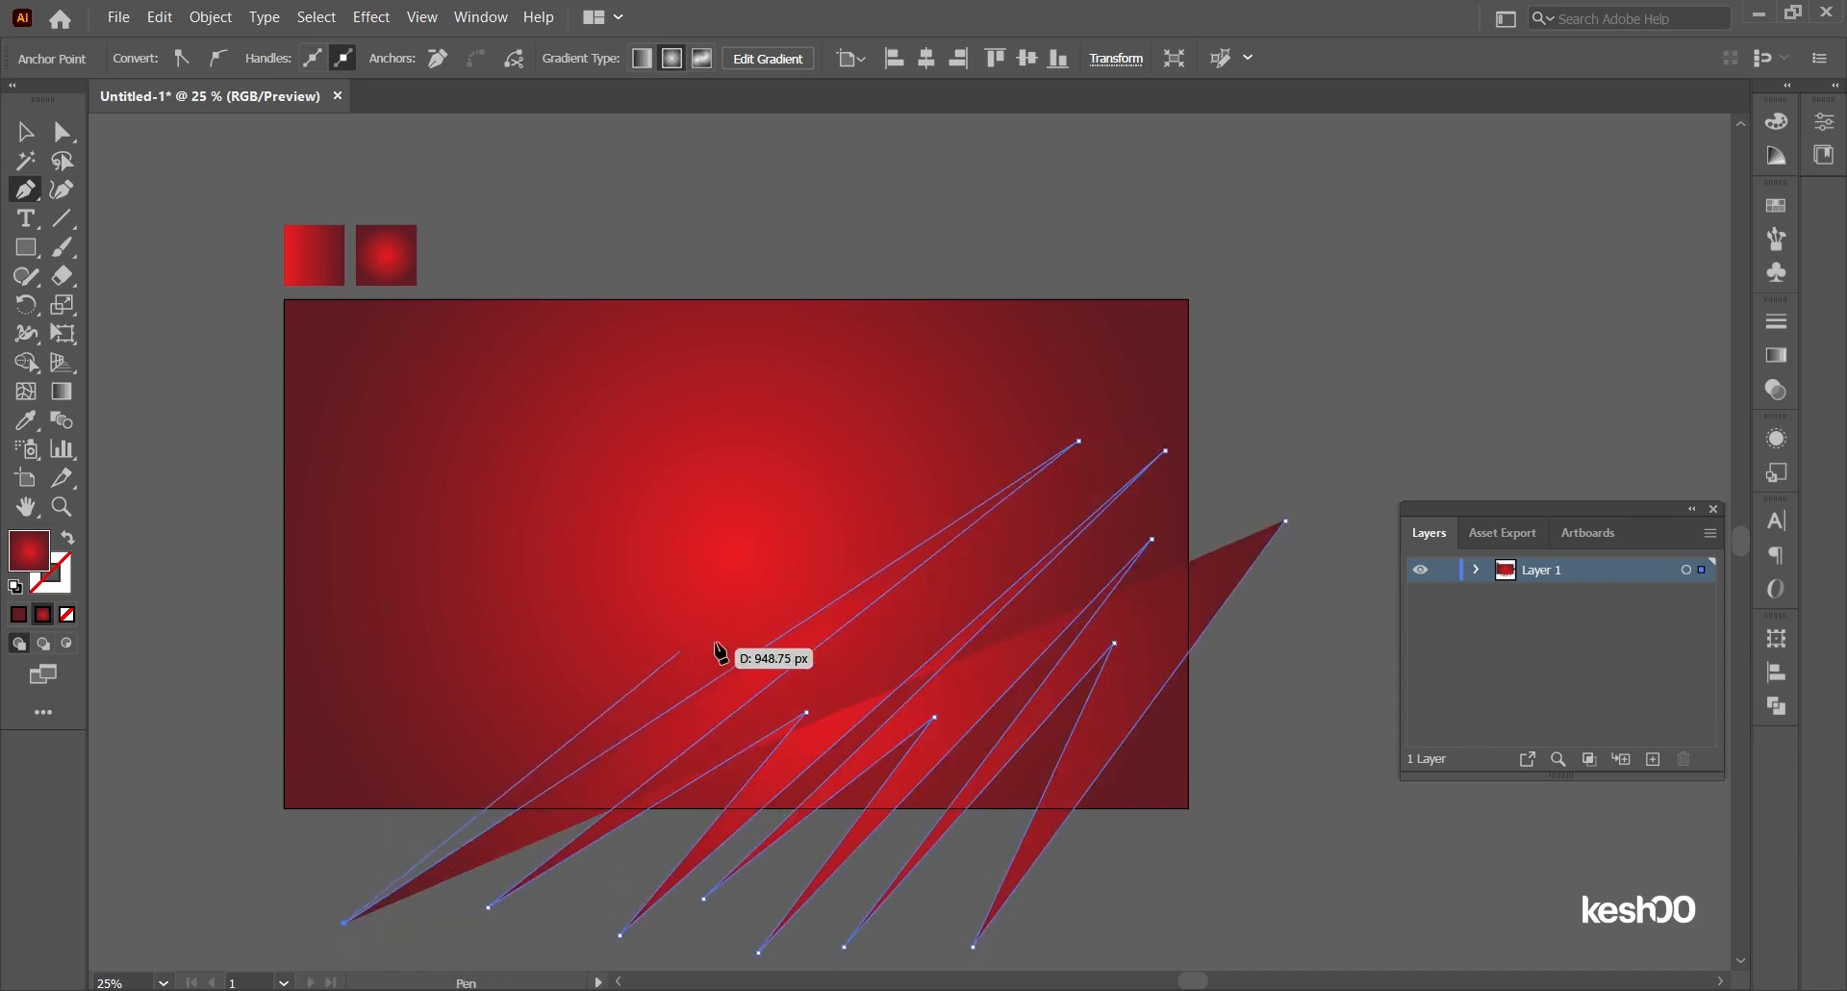
left_click(864, 530)
left_click(294, 905)
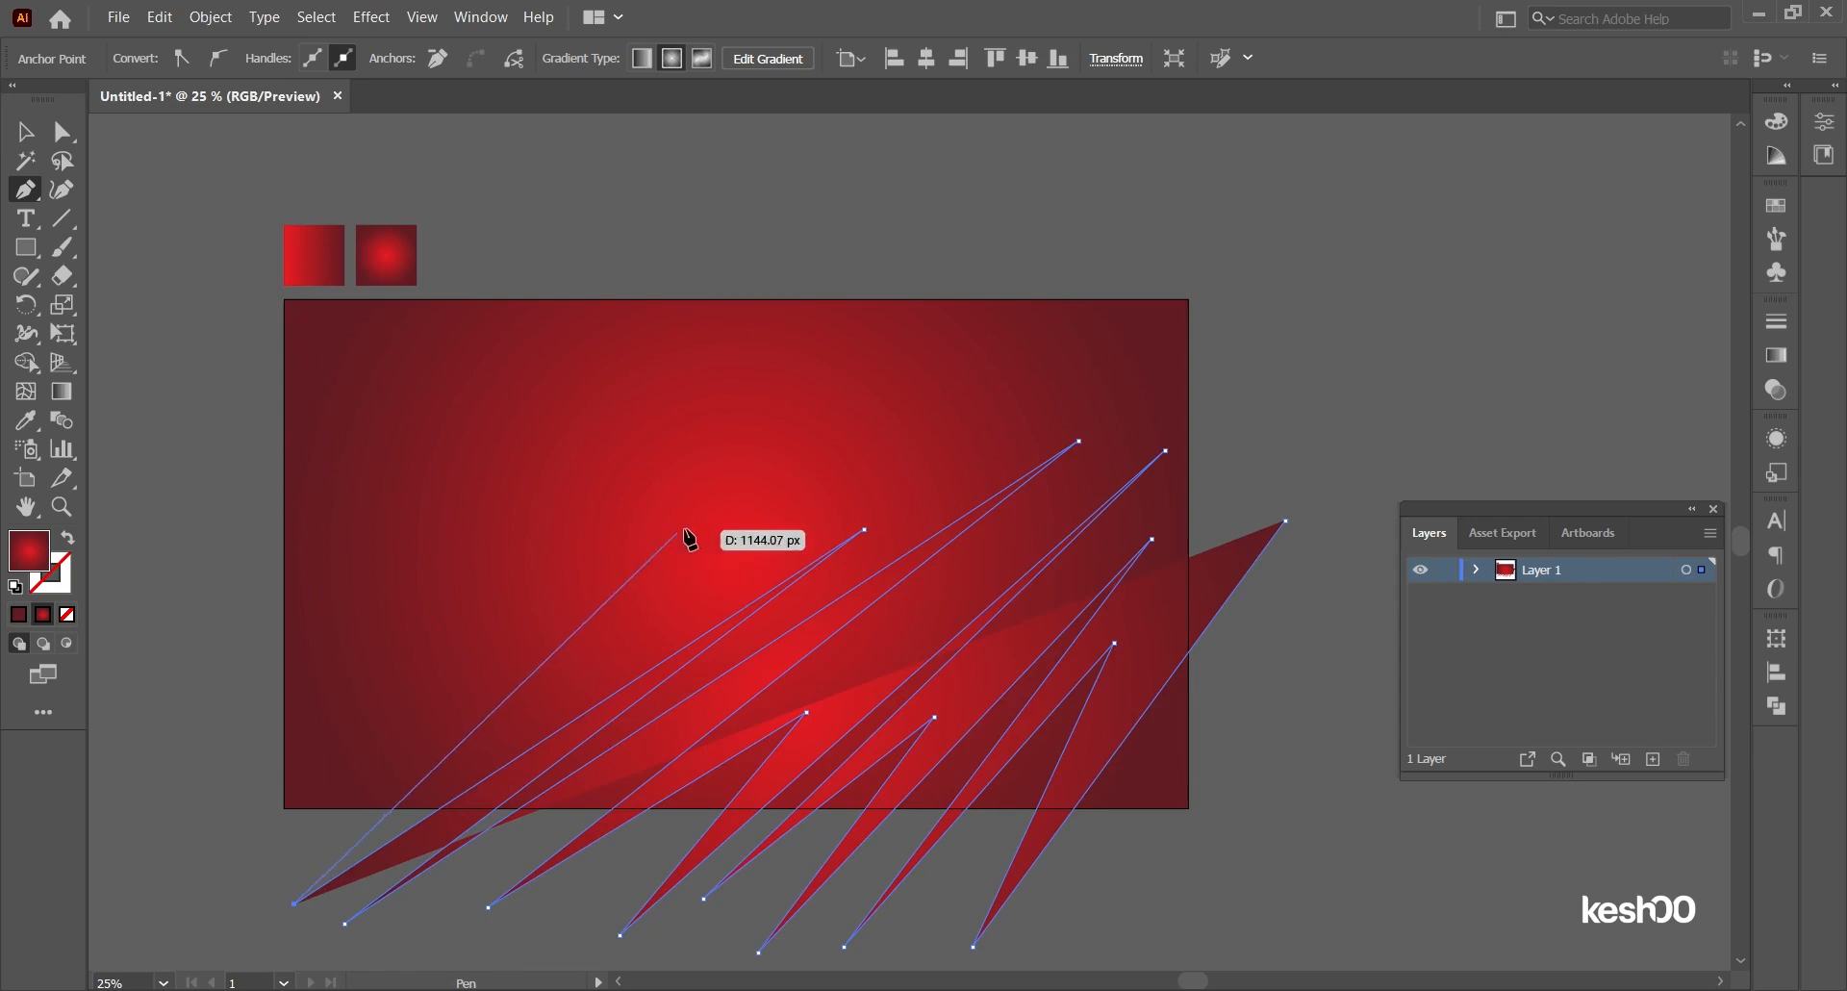
left_click(729, 544)
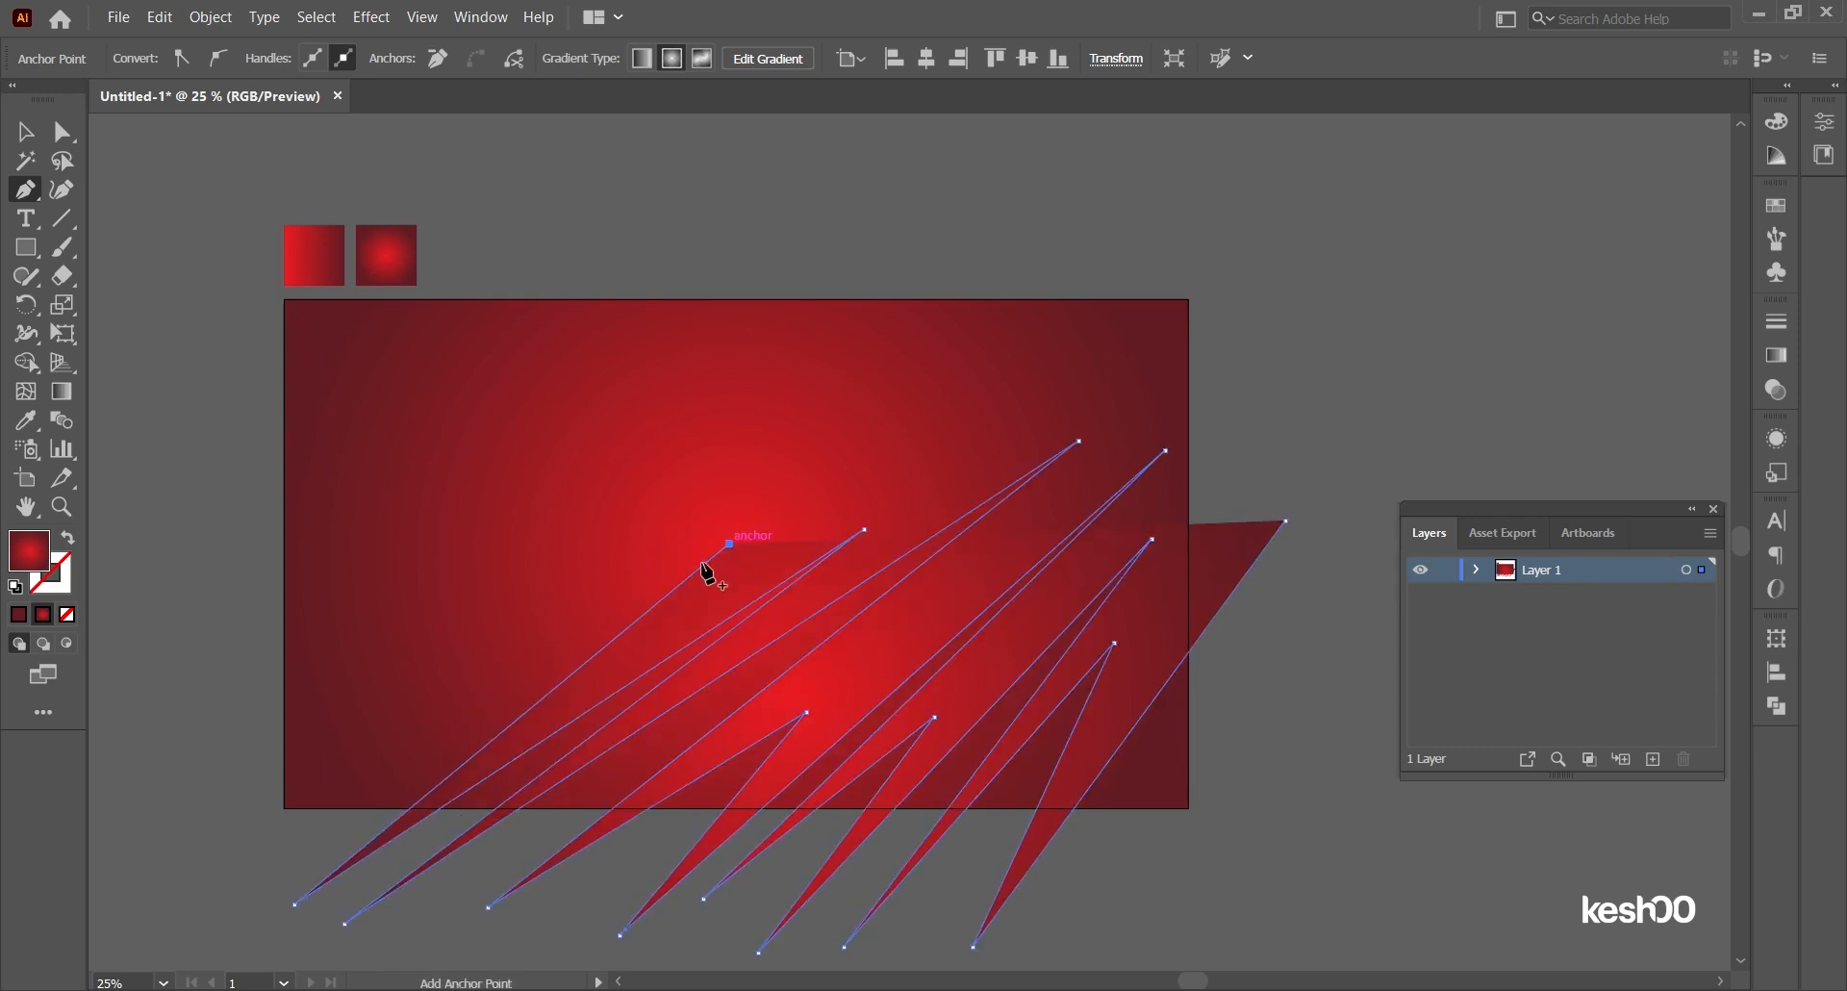
Step: Carry the zigzag path around the lower-left corner and up the background's left side with seven outward spikes
left_click(268, 886)
left_click(449, 666)
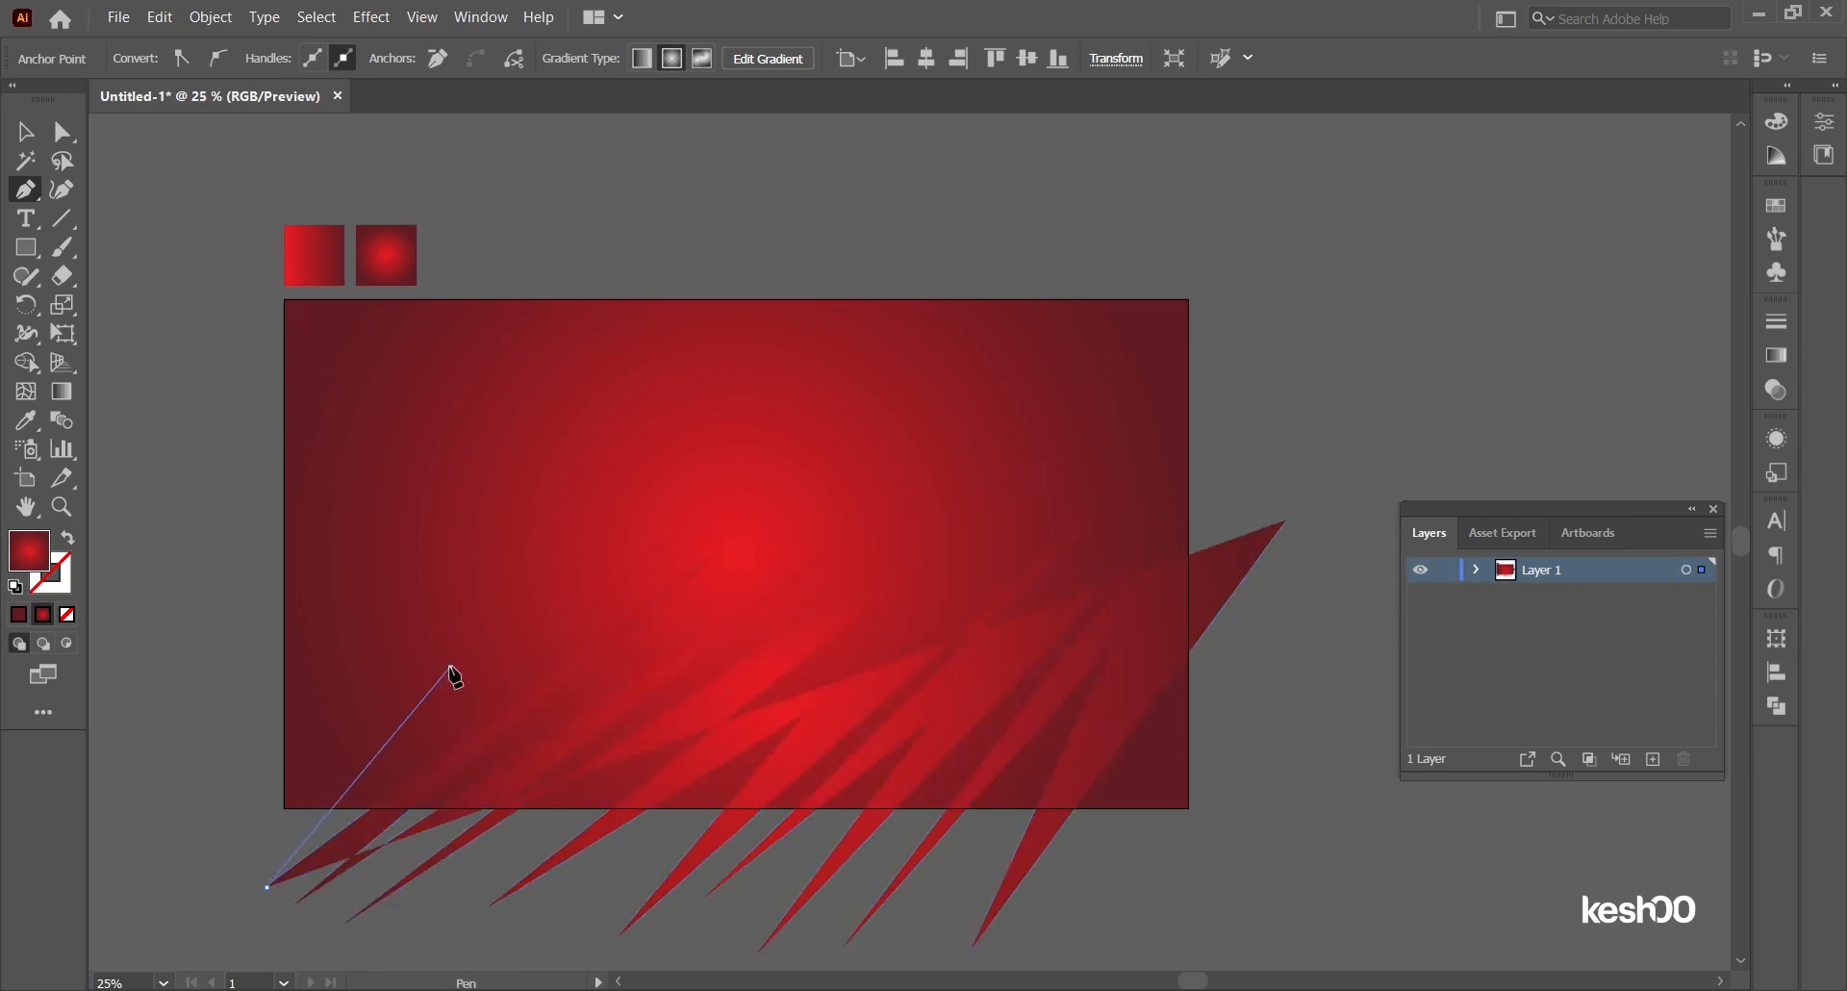
left_click(186, 872)
left_click(505, 520)
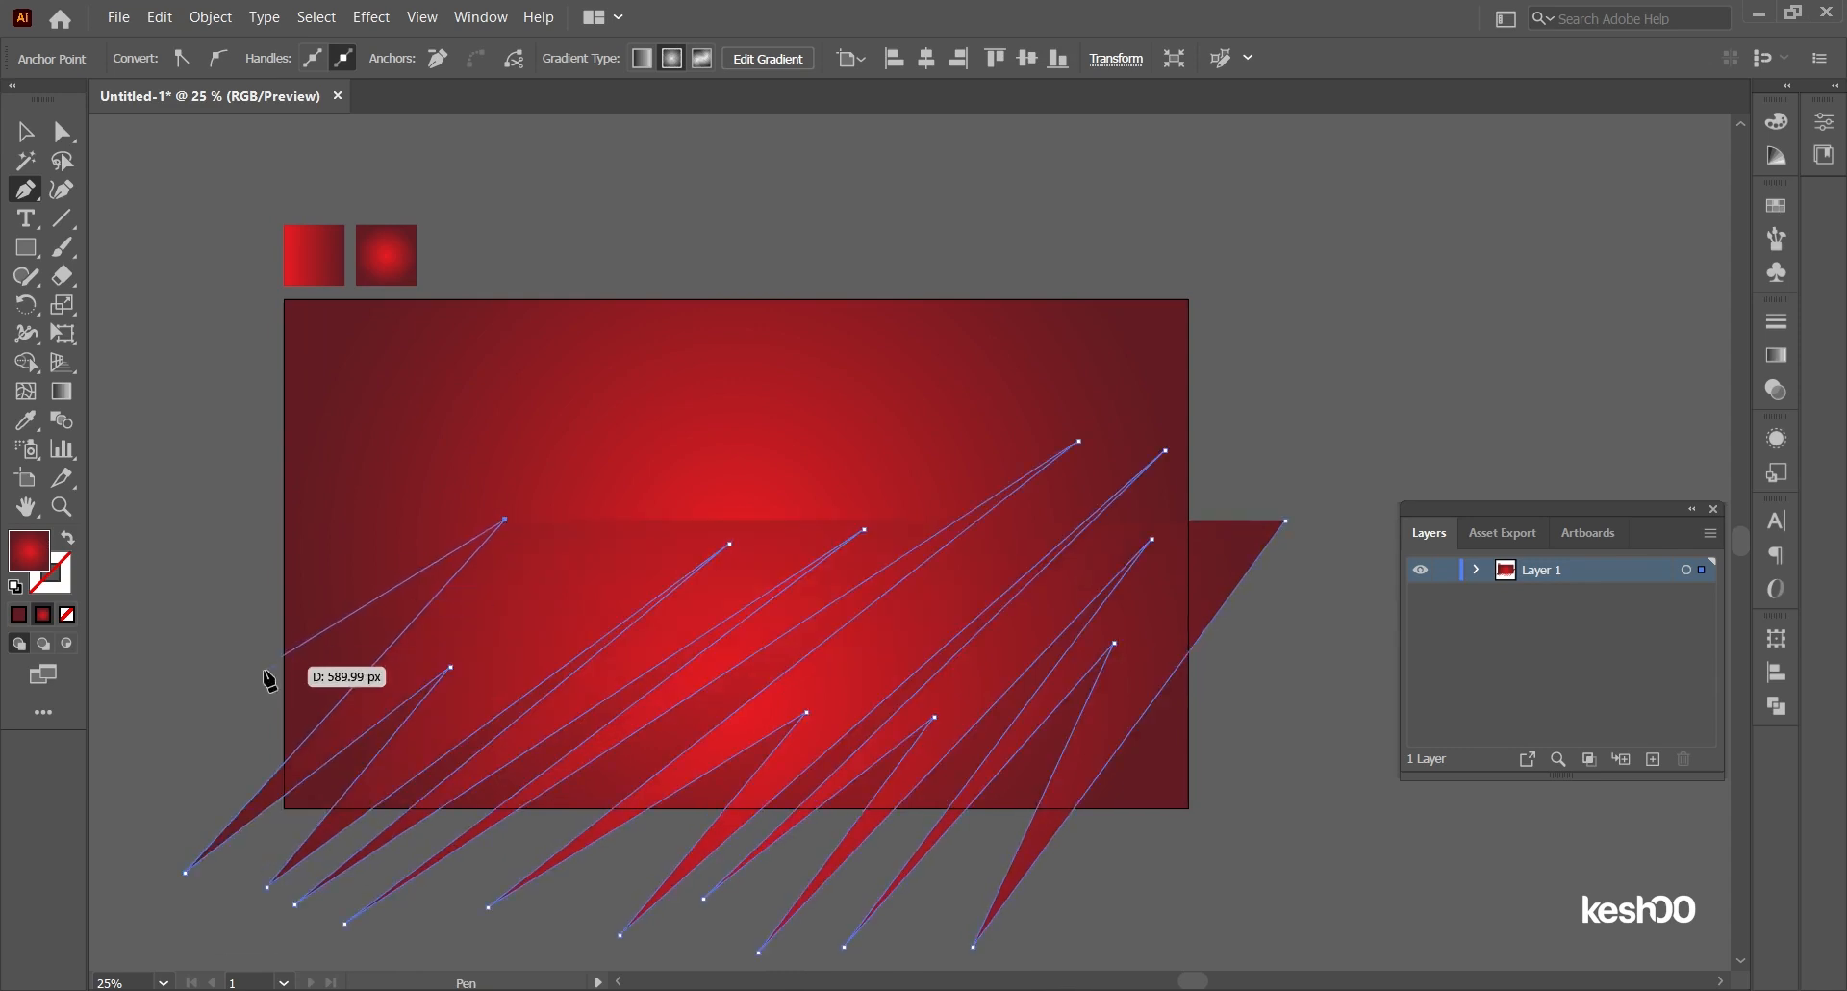
left_click(153, 813)
left_click(588, 368)
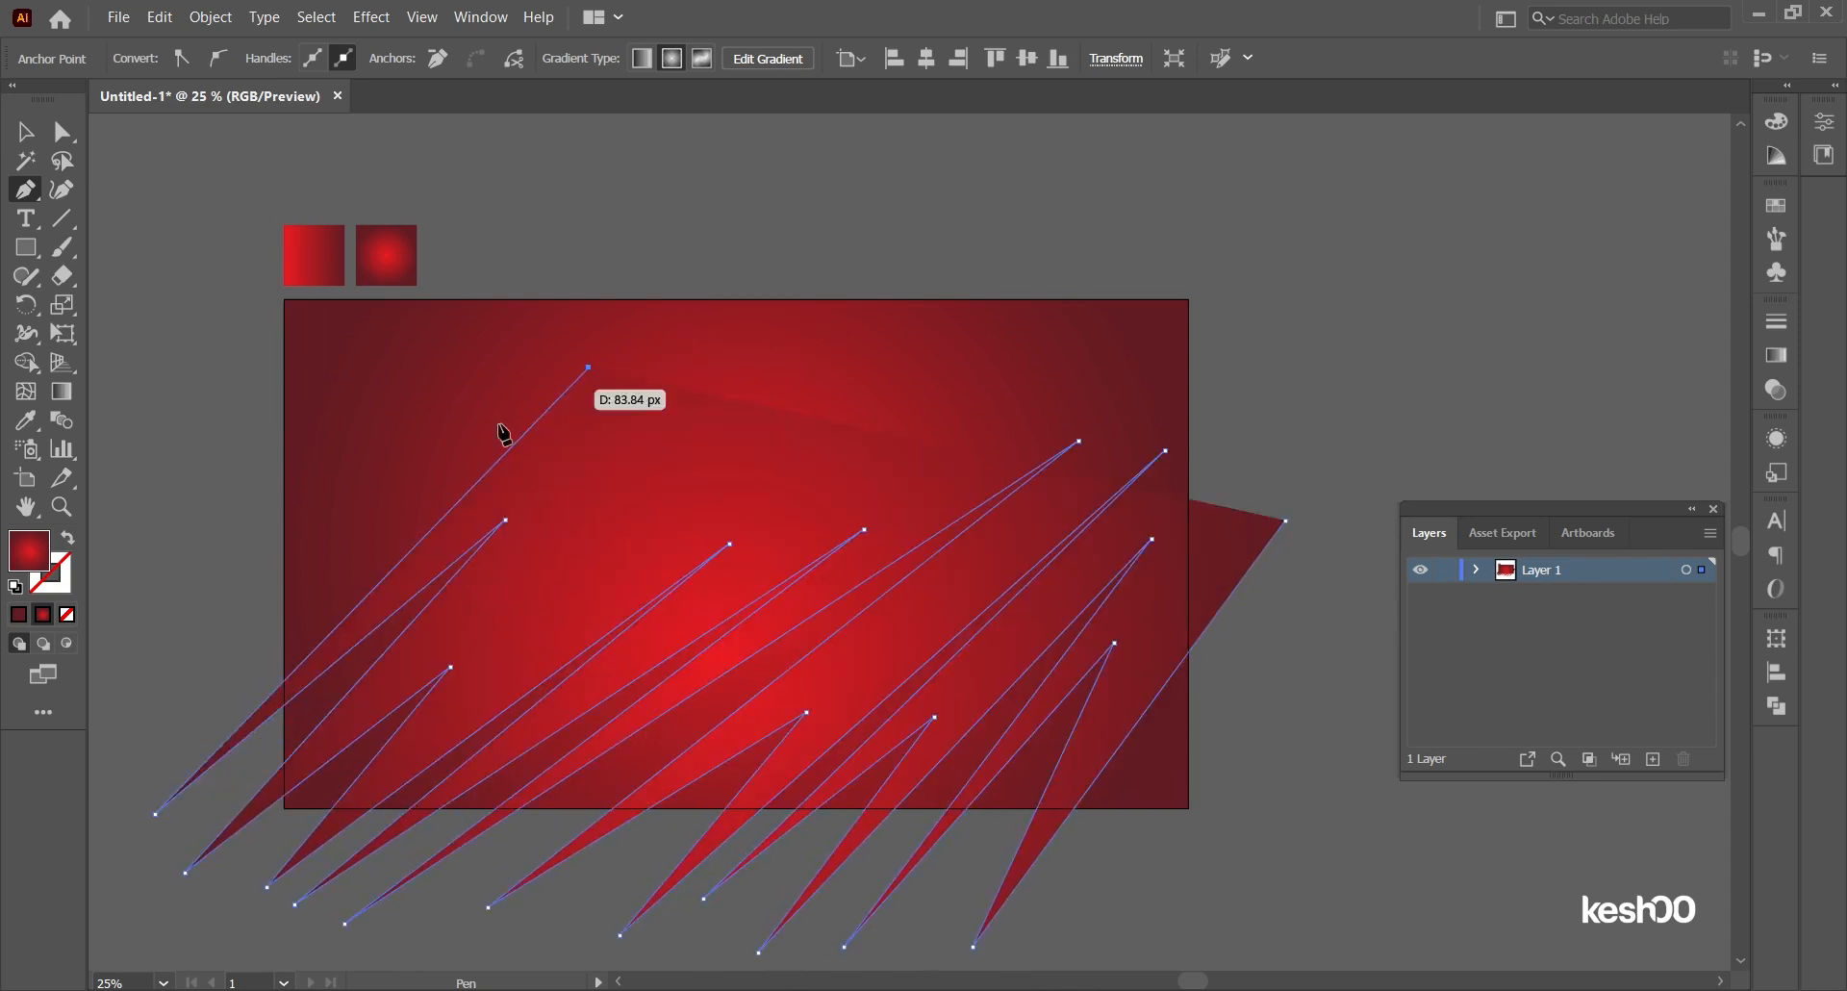
left_click(132, 710)
left_click(403, 460)
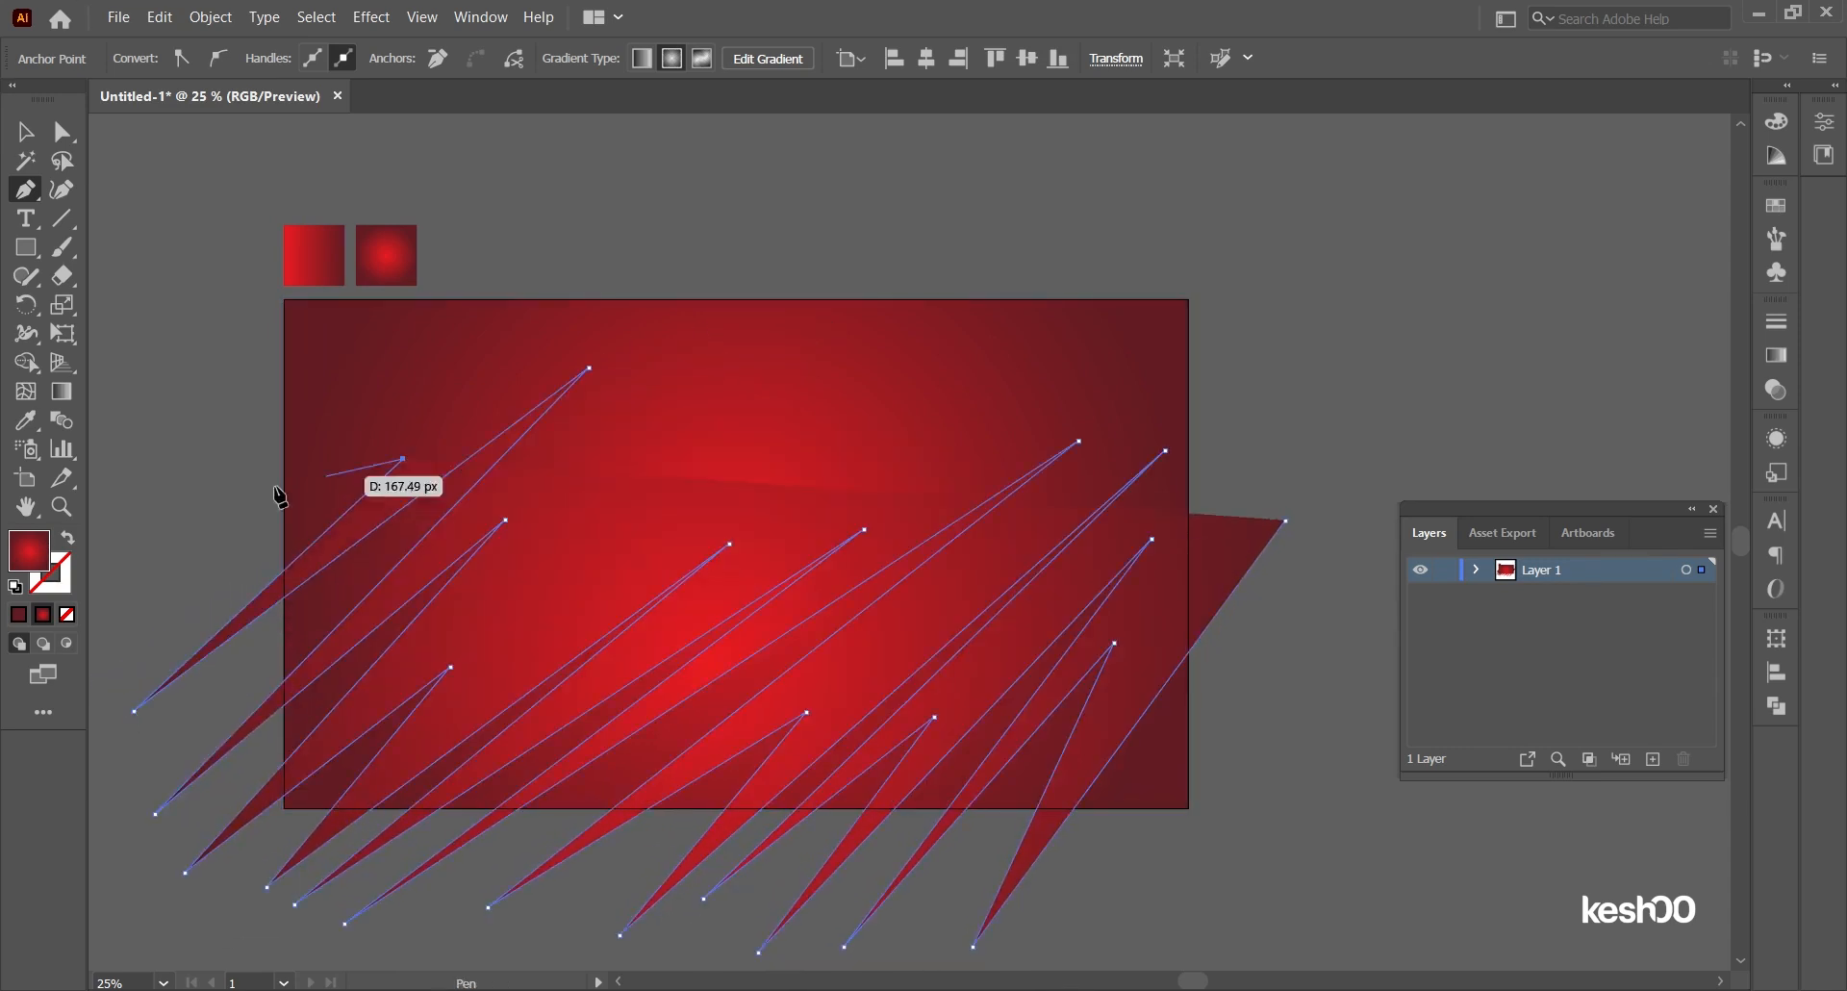
left_click(150, 559)
left_click(364, 412)
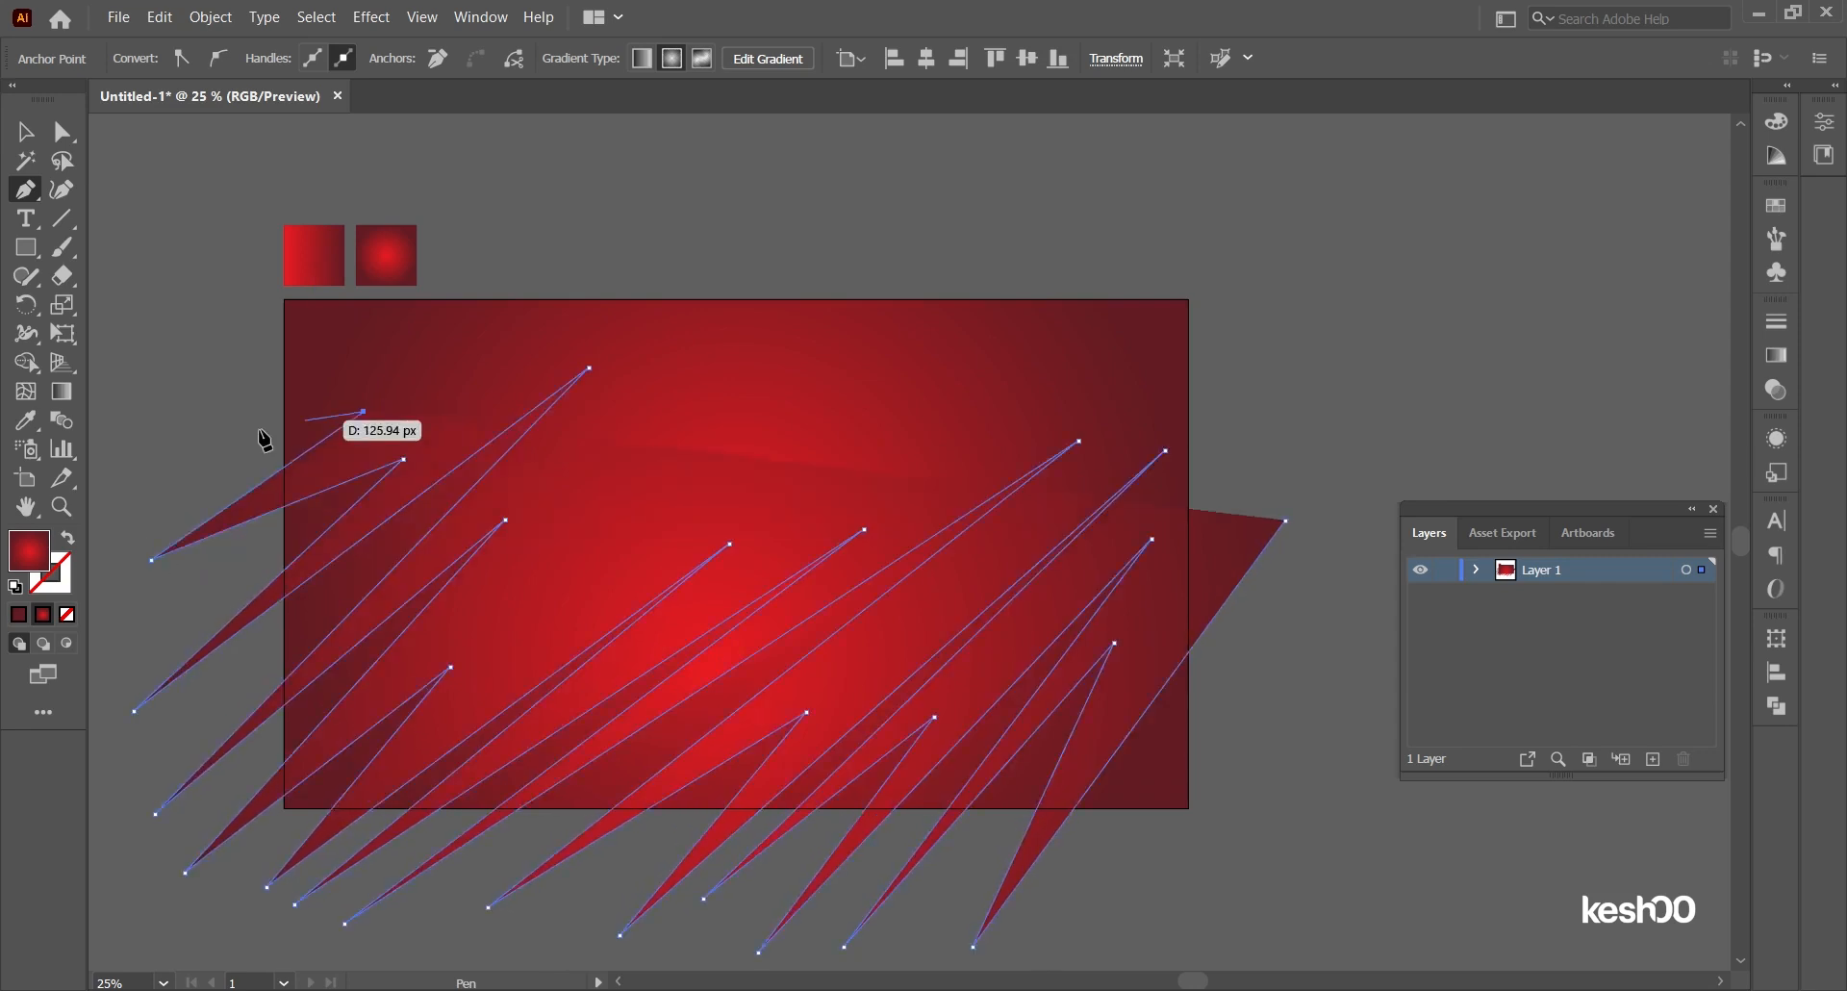
left_click(132, 488)
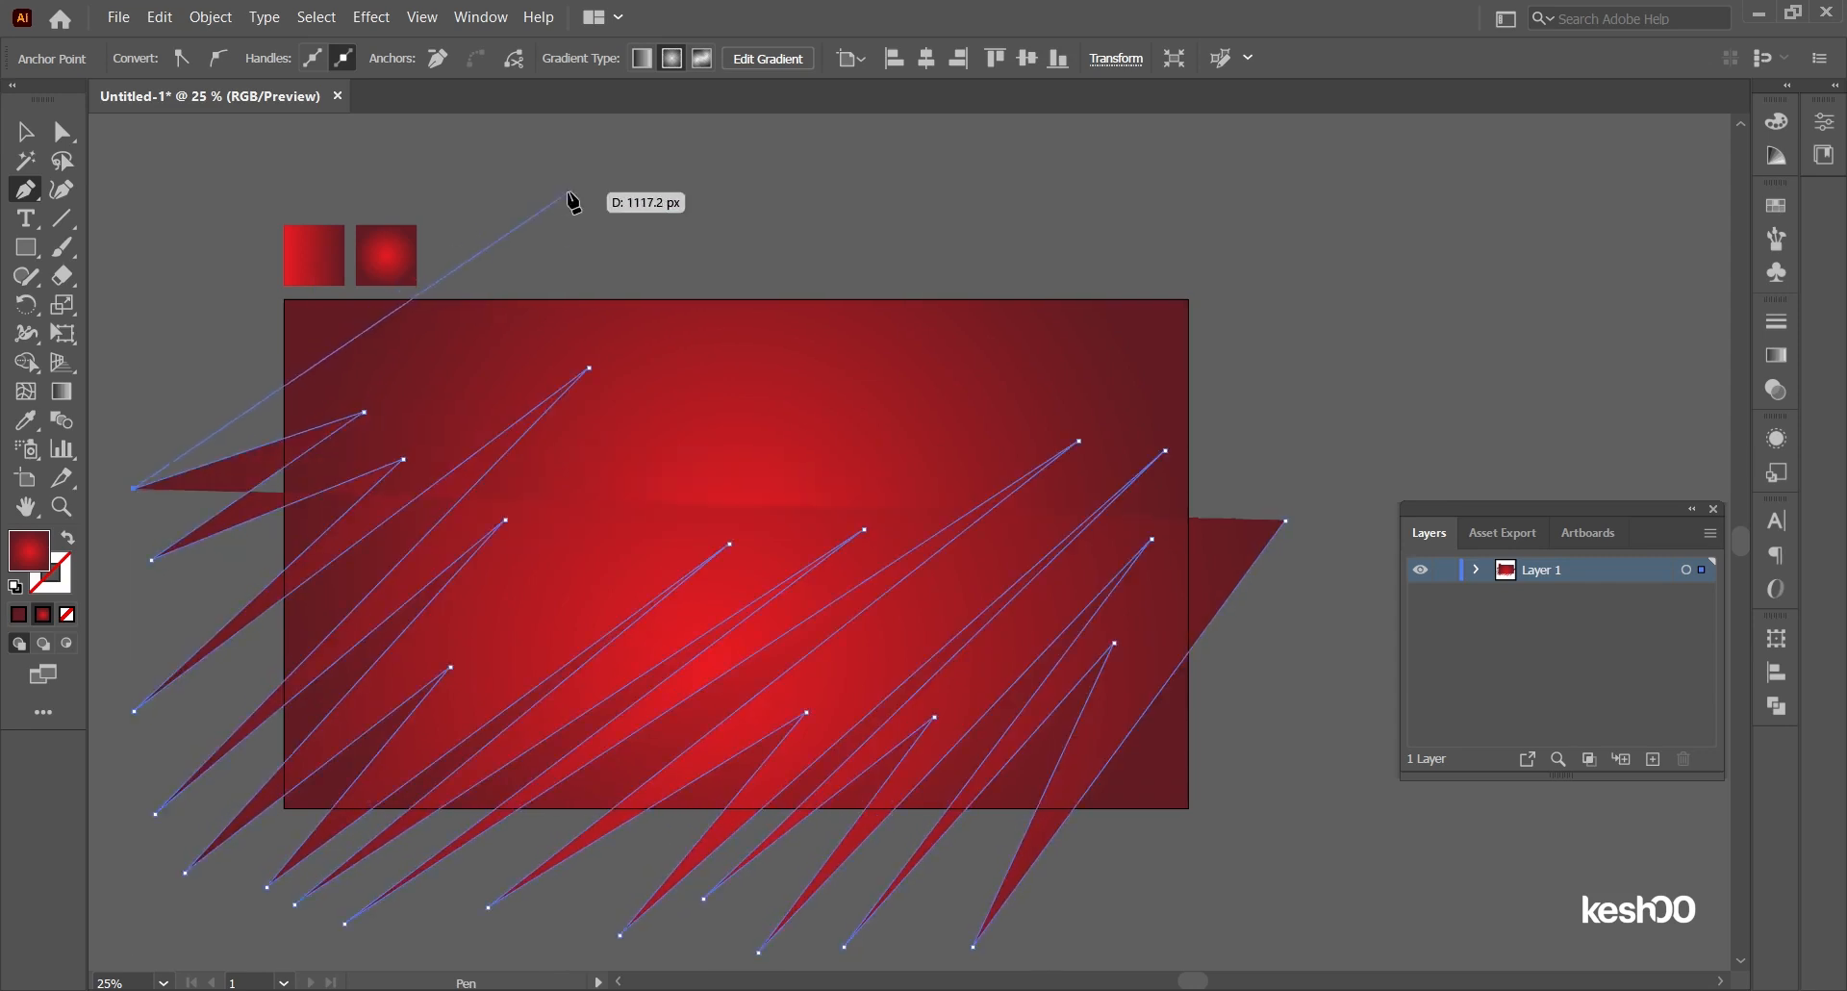
left_click(336, 366)
left_click(170, 417)
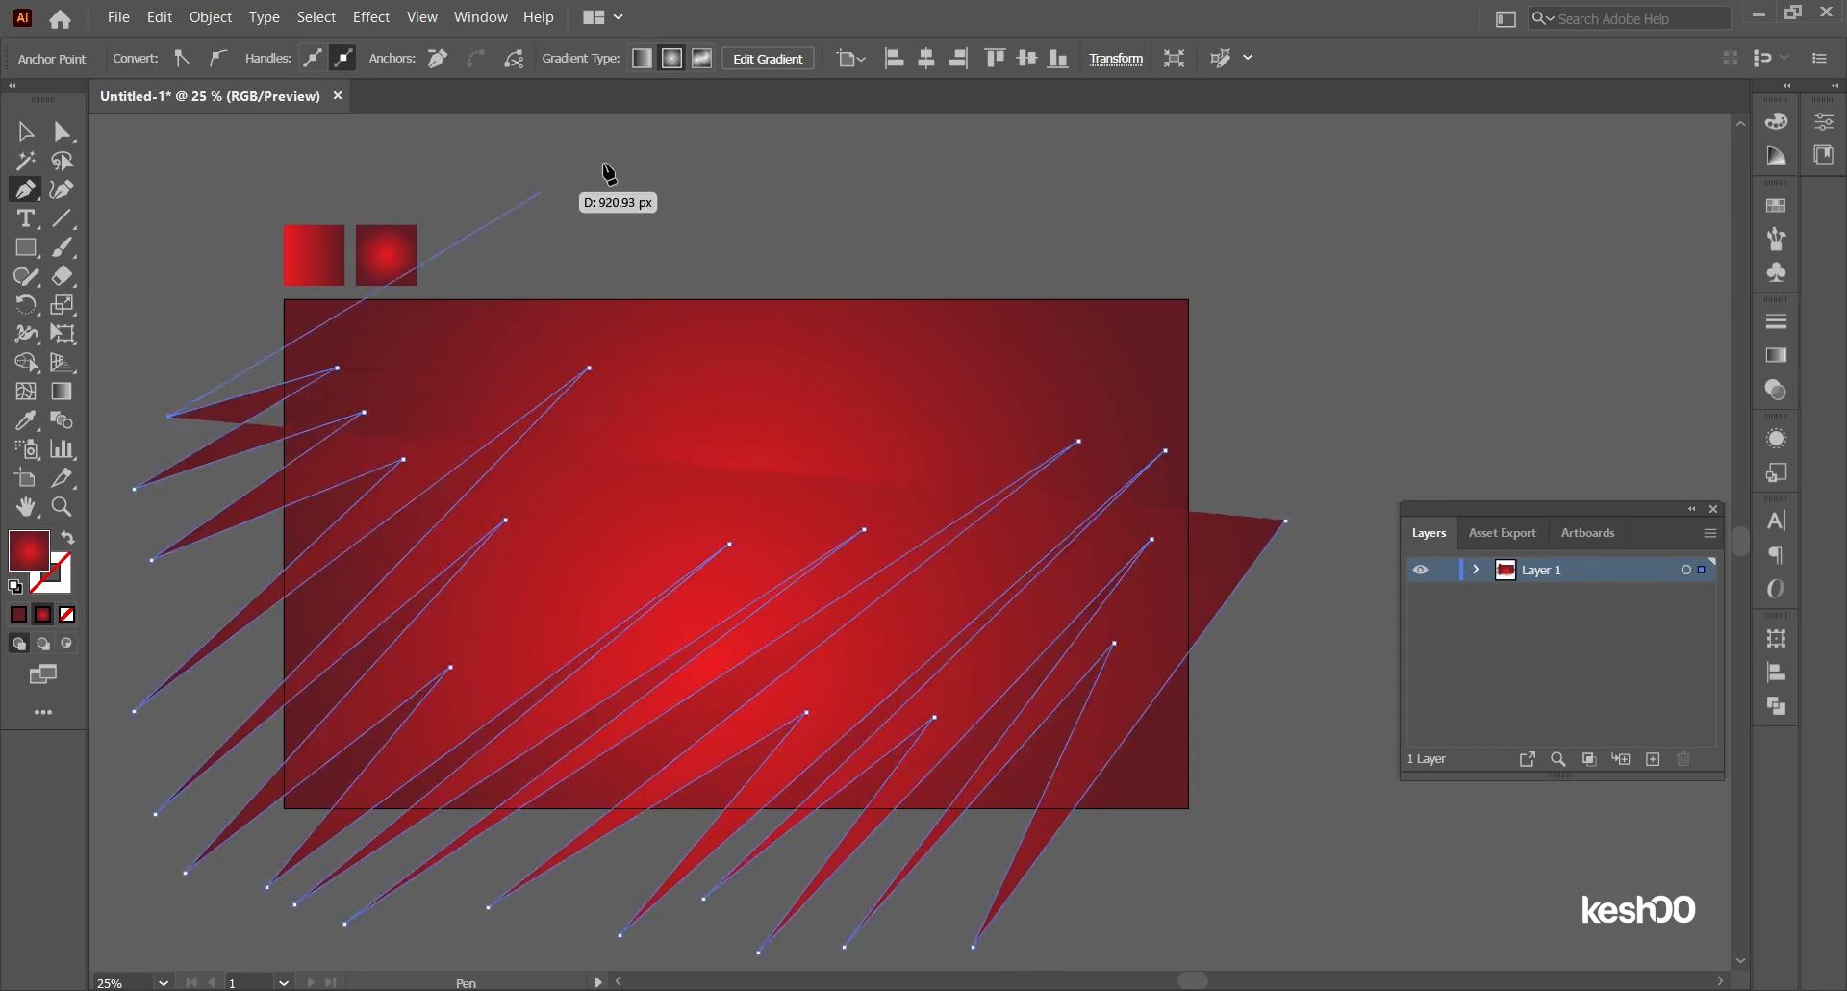
Step: Continue the zigzag path around the background's upper-left corner with four spikes extending above the top edge
left_click(670, 127)
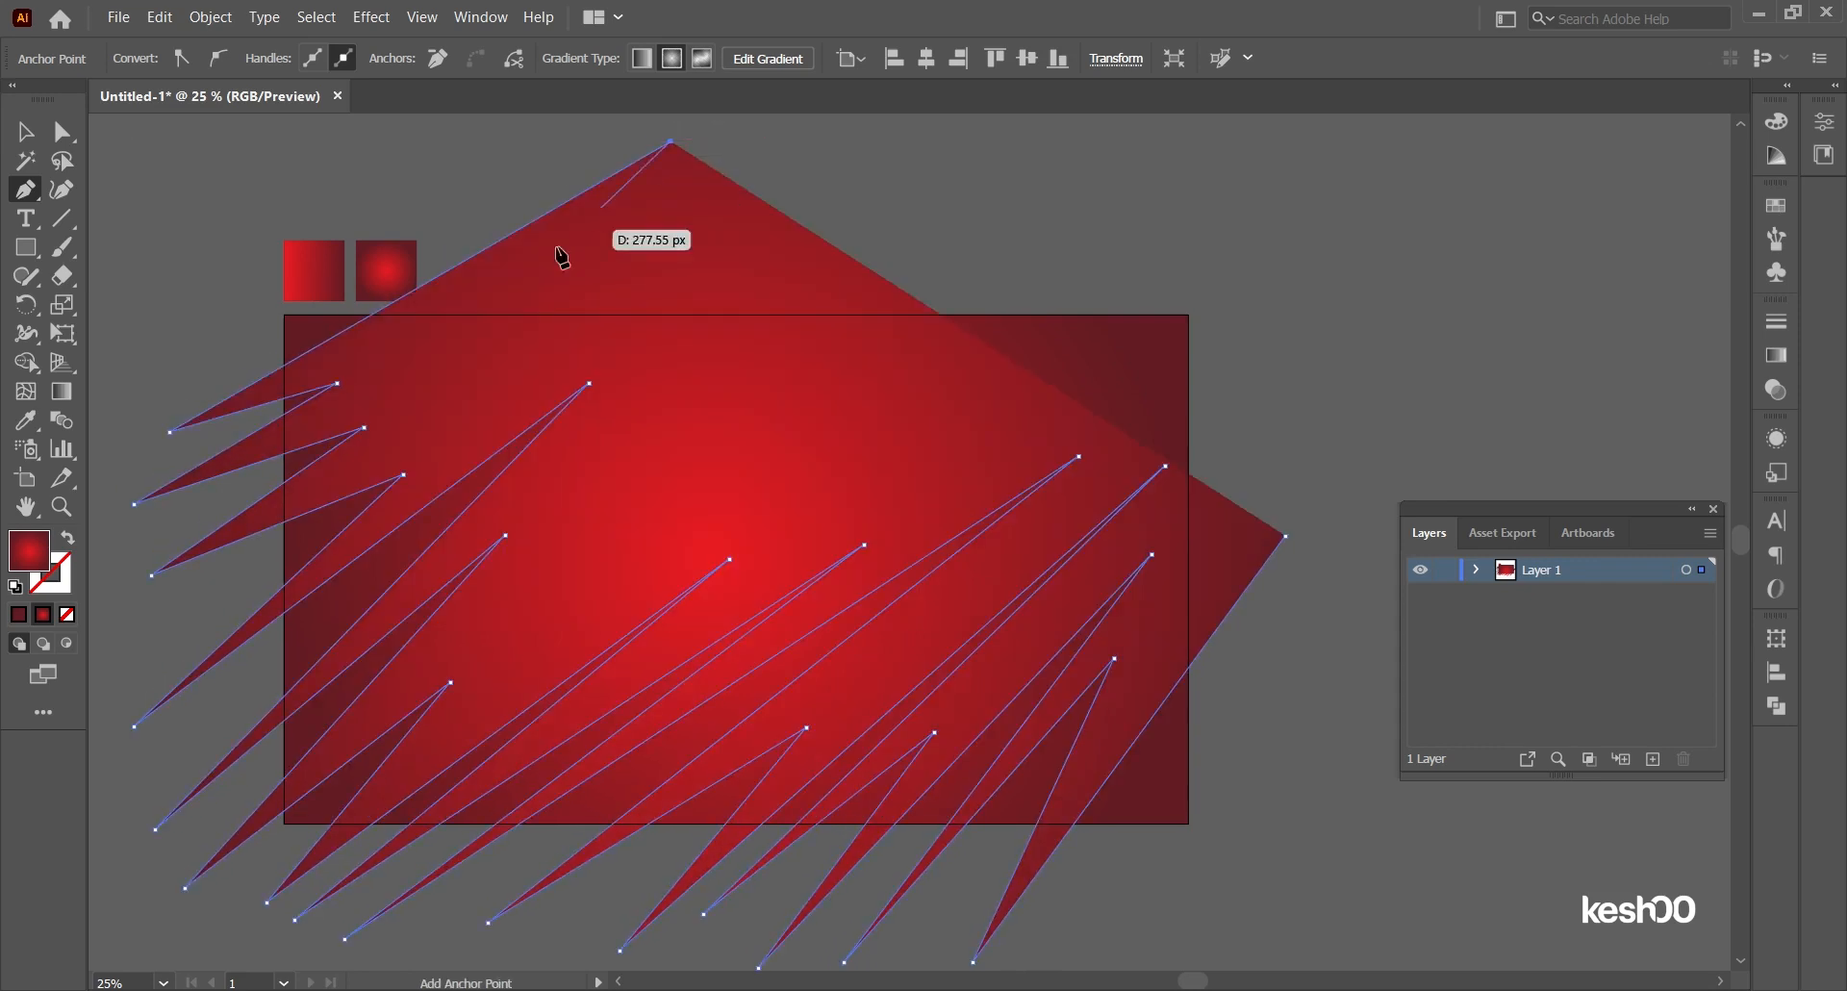
left_click(345, 354)
left_click(626, 239)
left_click(315, 425)
left_click(365, 428)
left_click(754, 213)
left_click(344, 470)
left_click(403, 474)
left_click(796, 231)
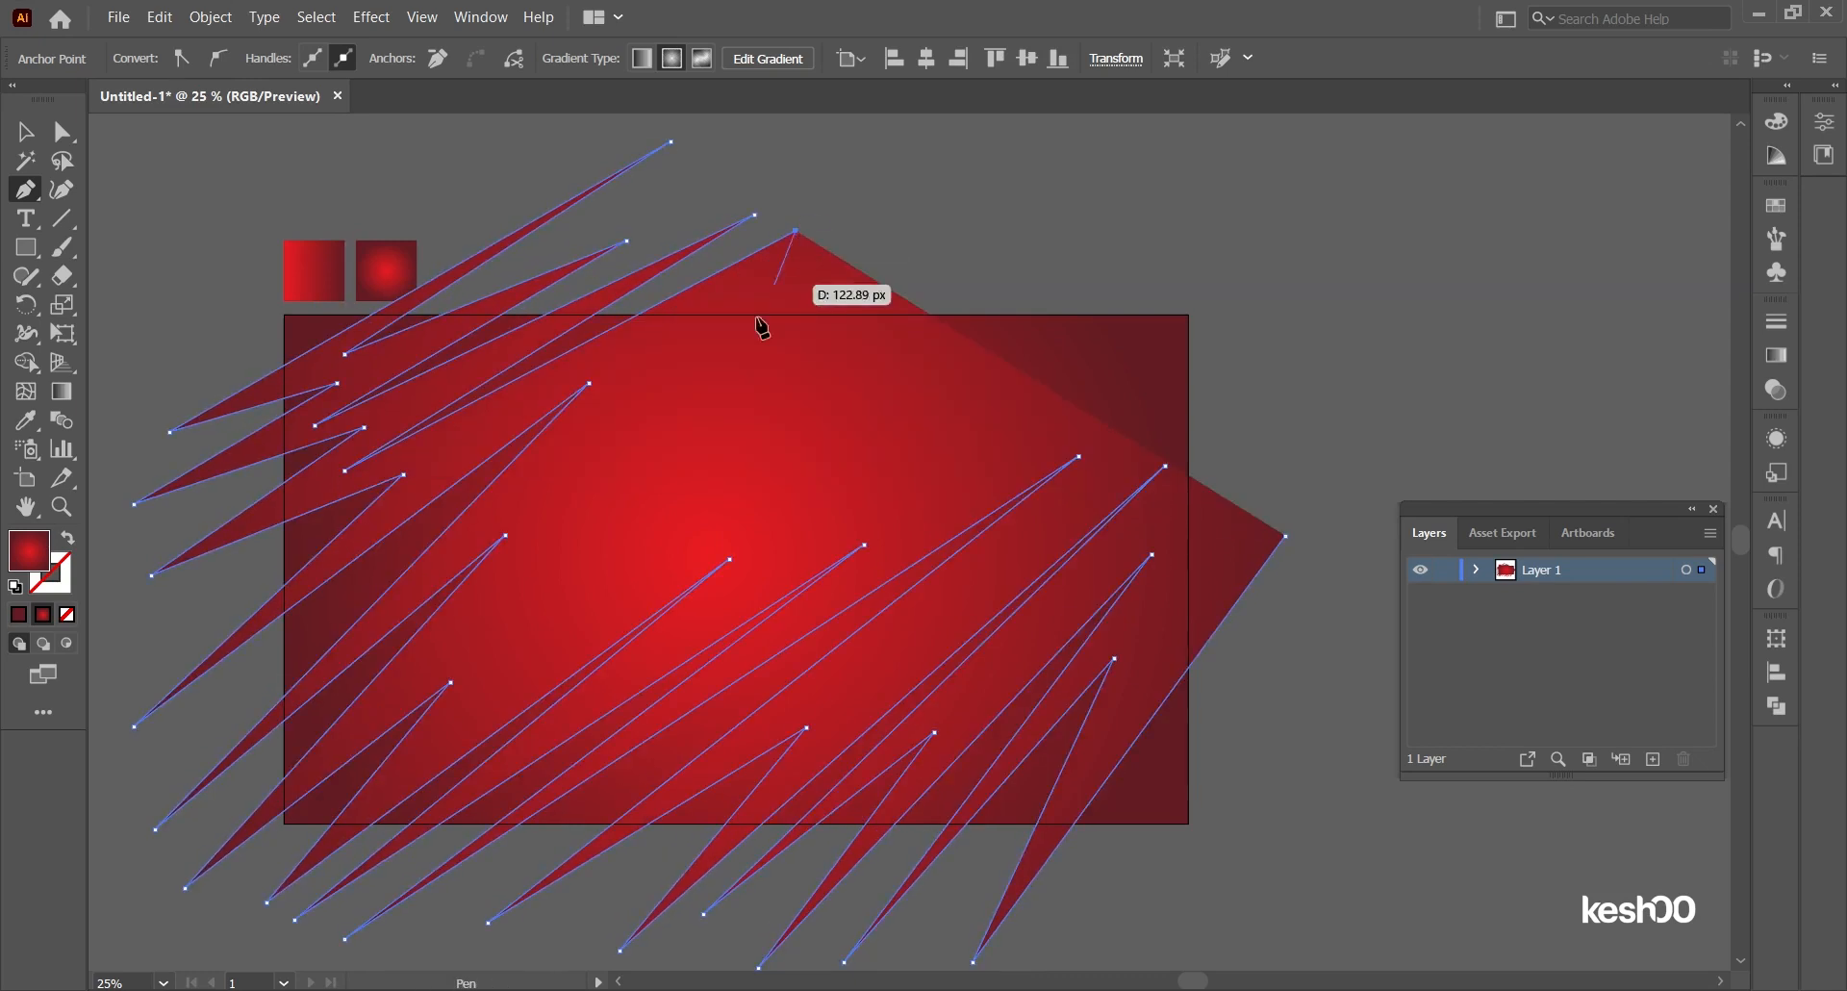
Step: Carry the zigzag path along the background's top edge with three more long spikes whose valleys reach deep into the rectangle
left_click(480, 519)
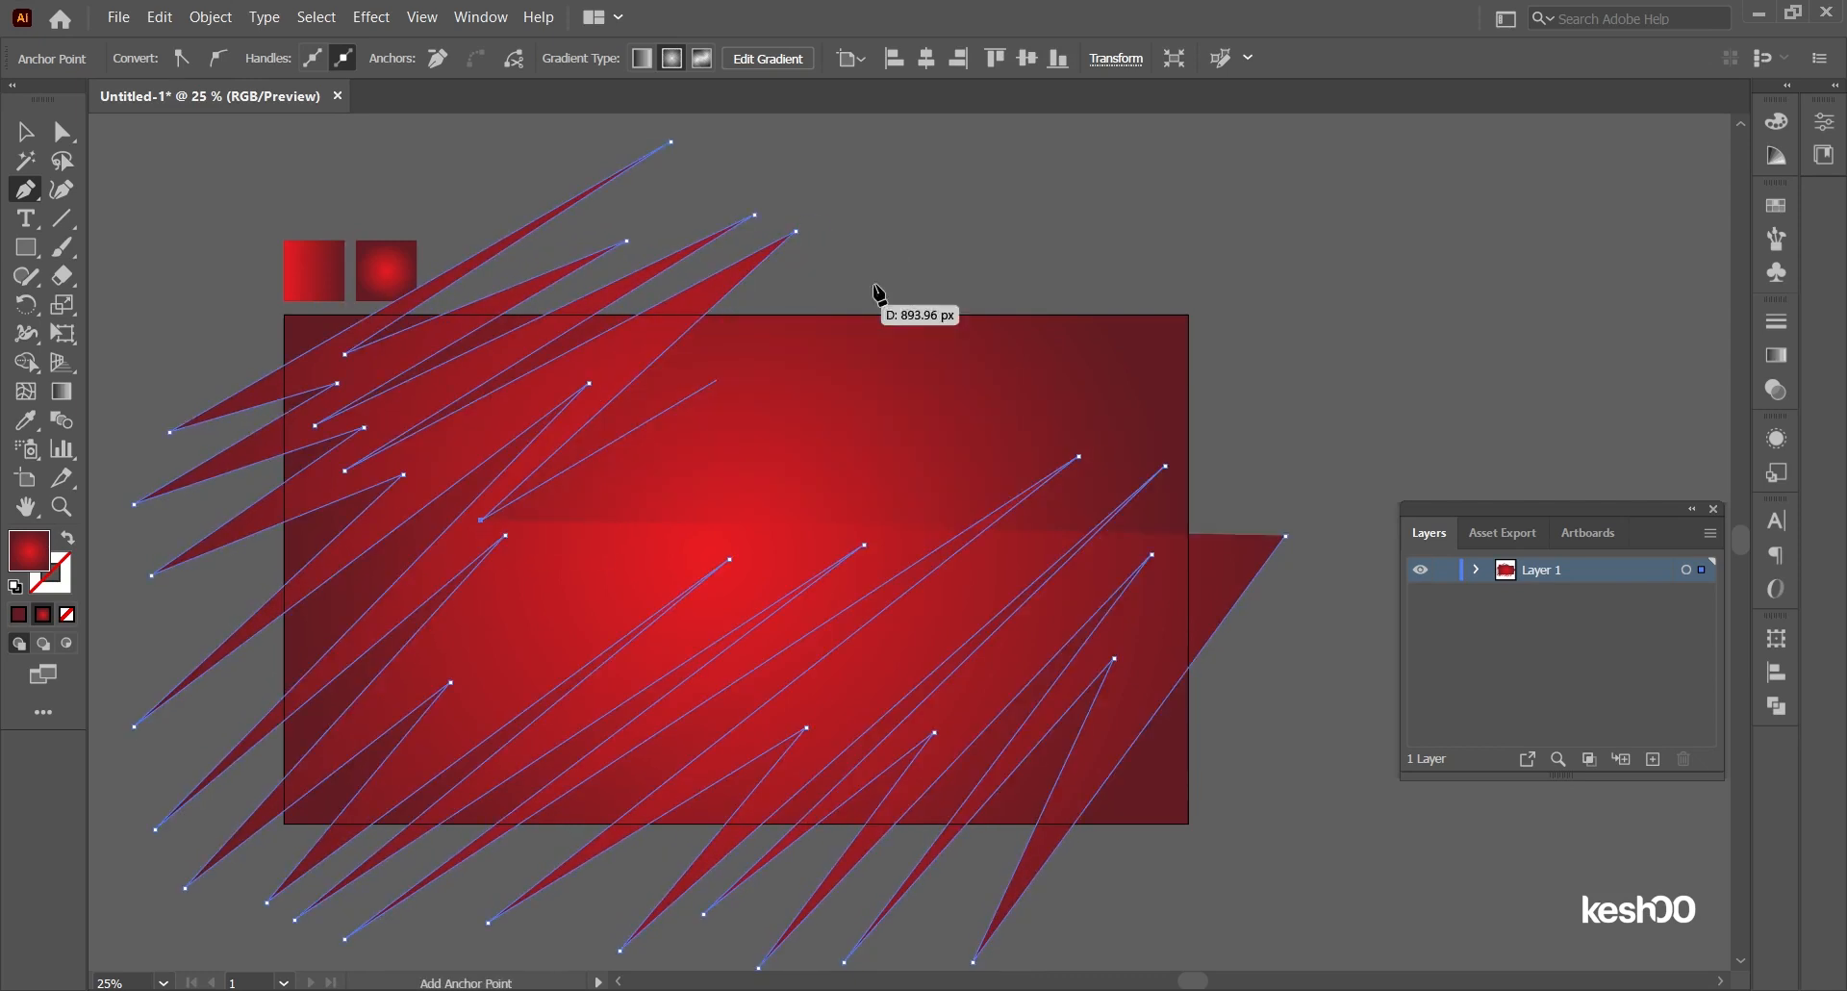
left_click(1000, 176)
left_click(417, 670)
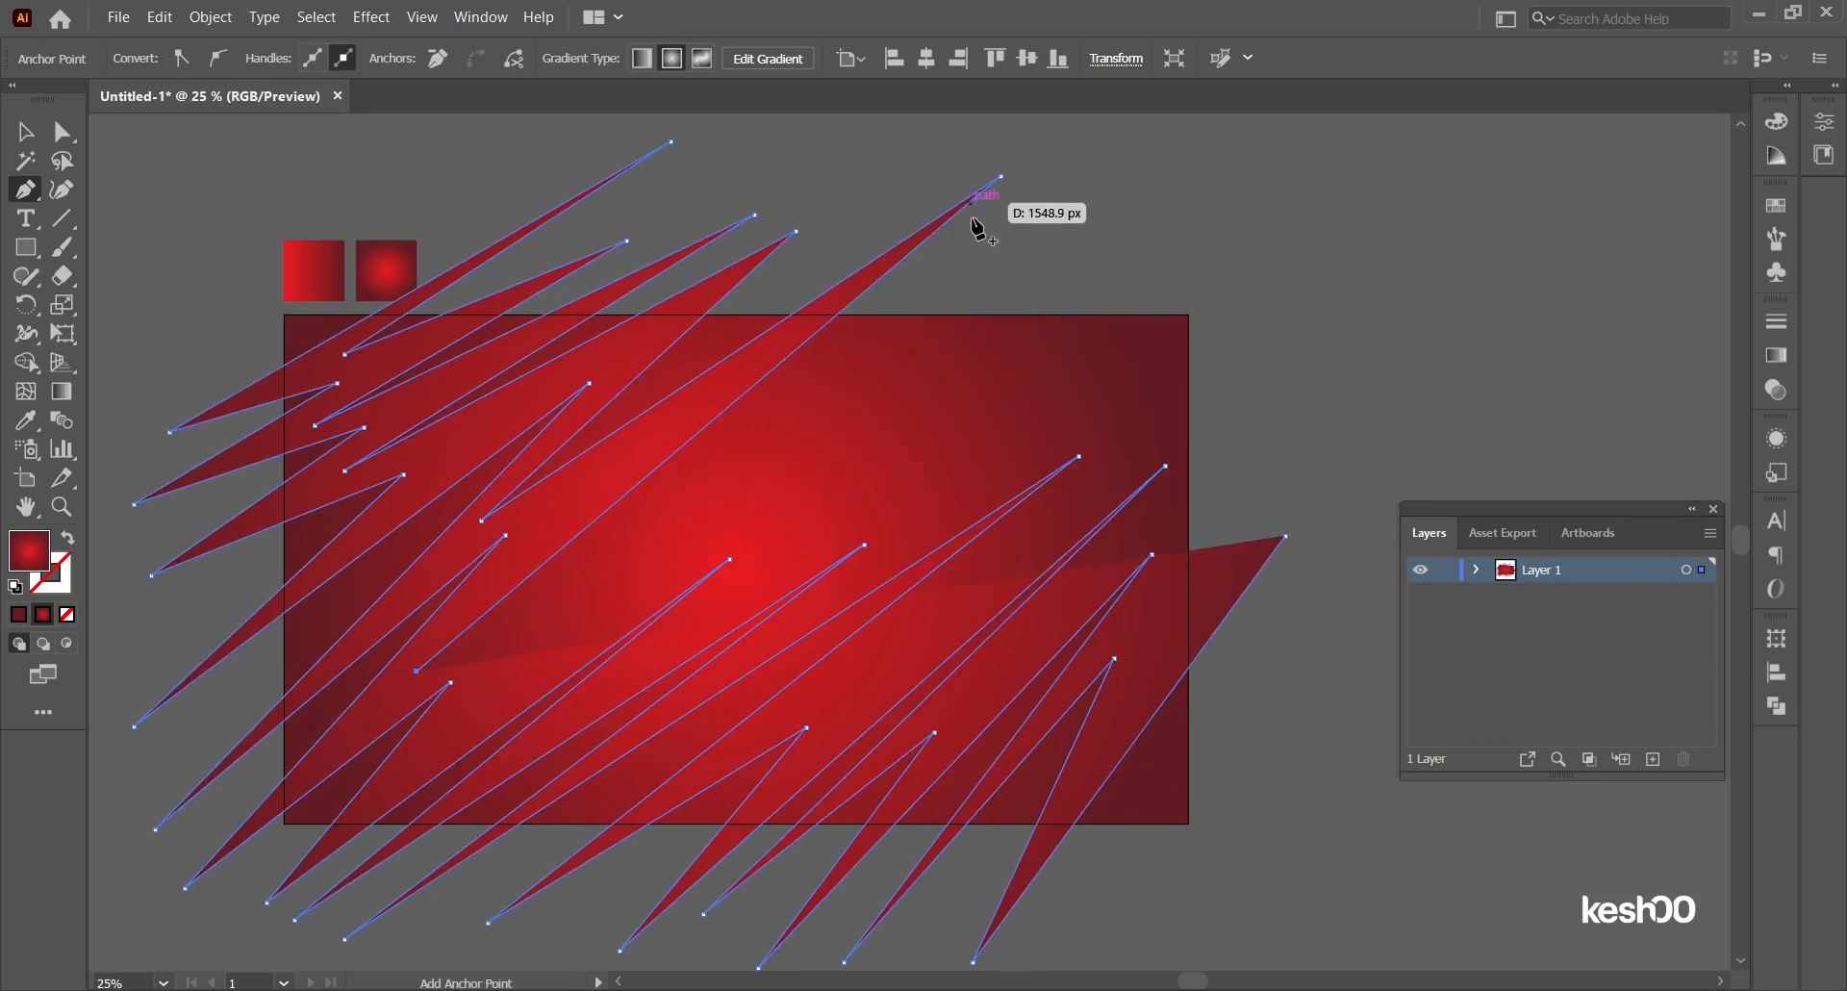
left_click(977, 251)
left_click(452, 683)
left_click(448, 728)
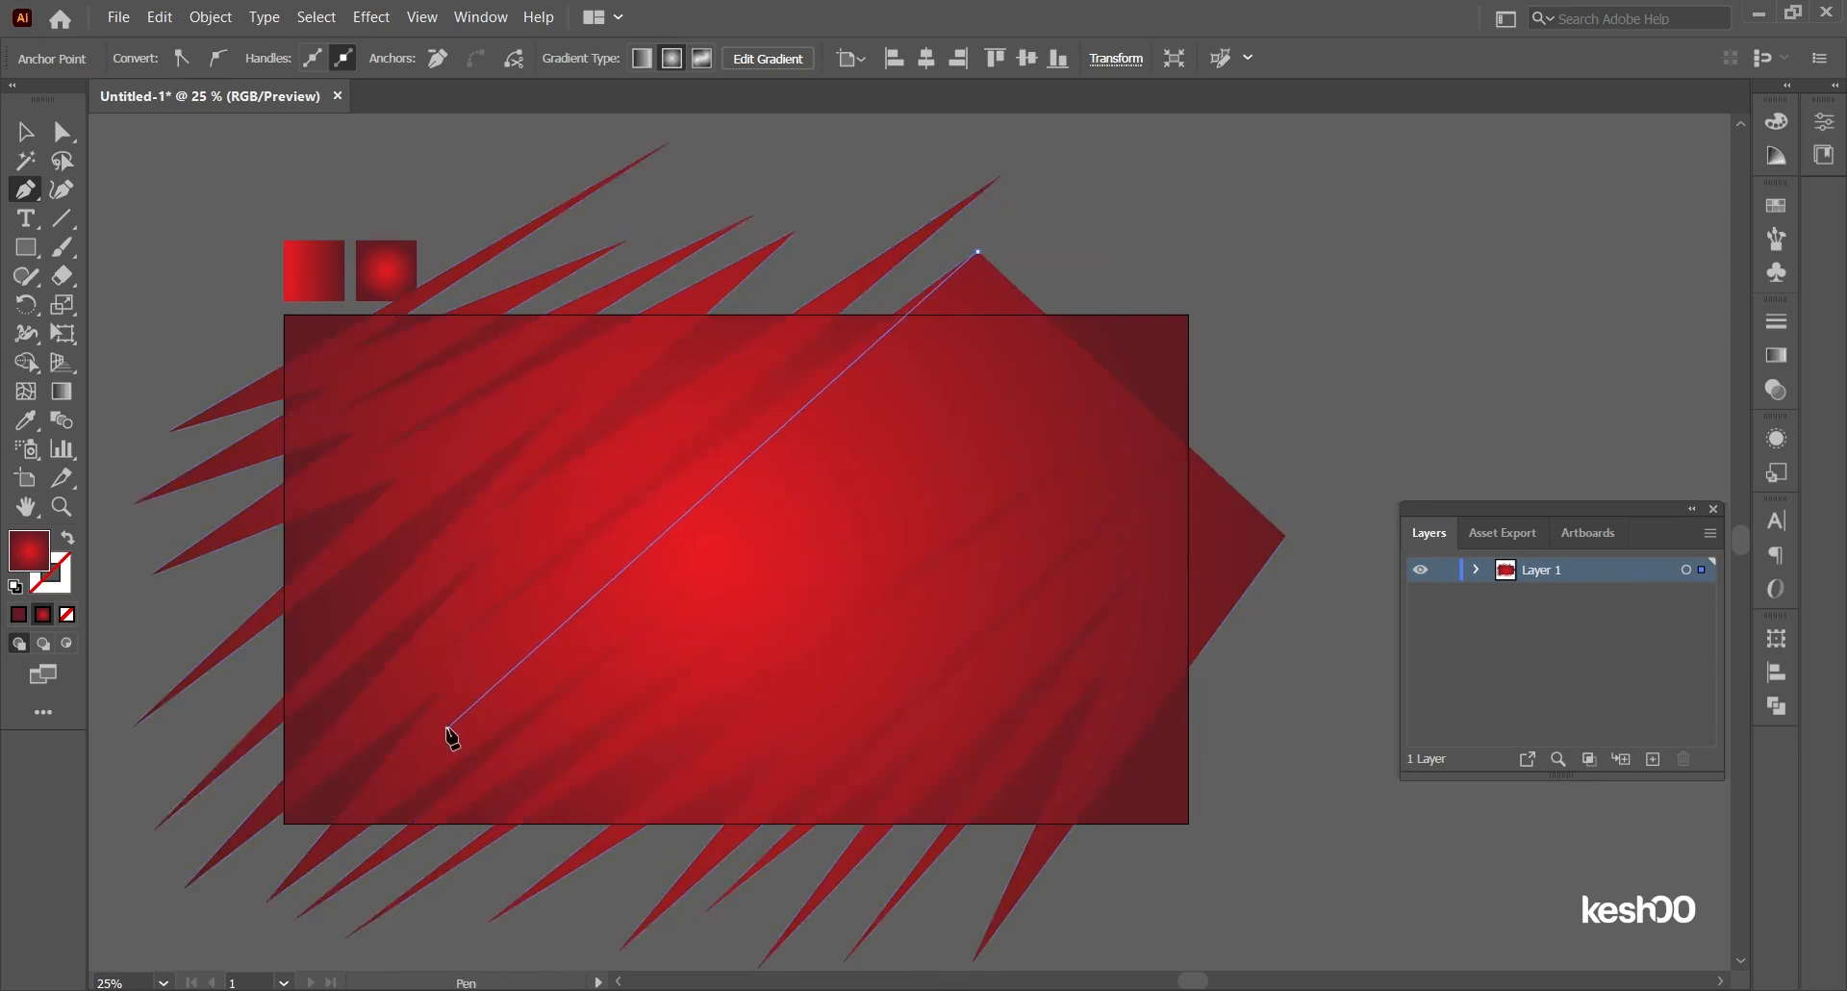
left_click(1020, 276)
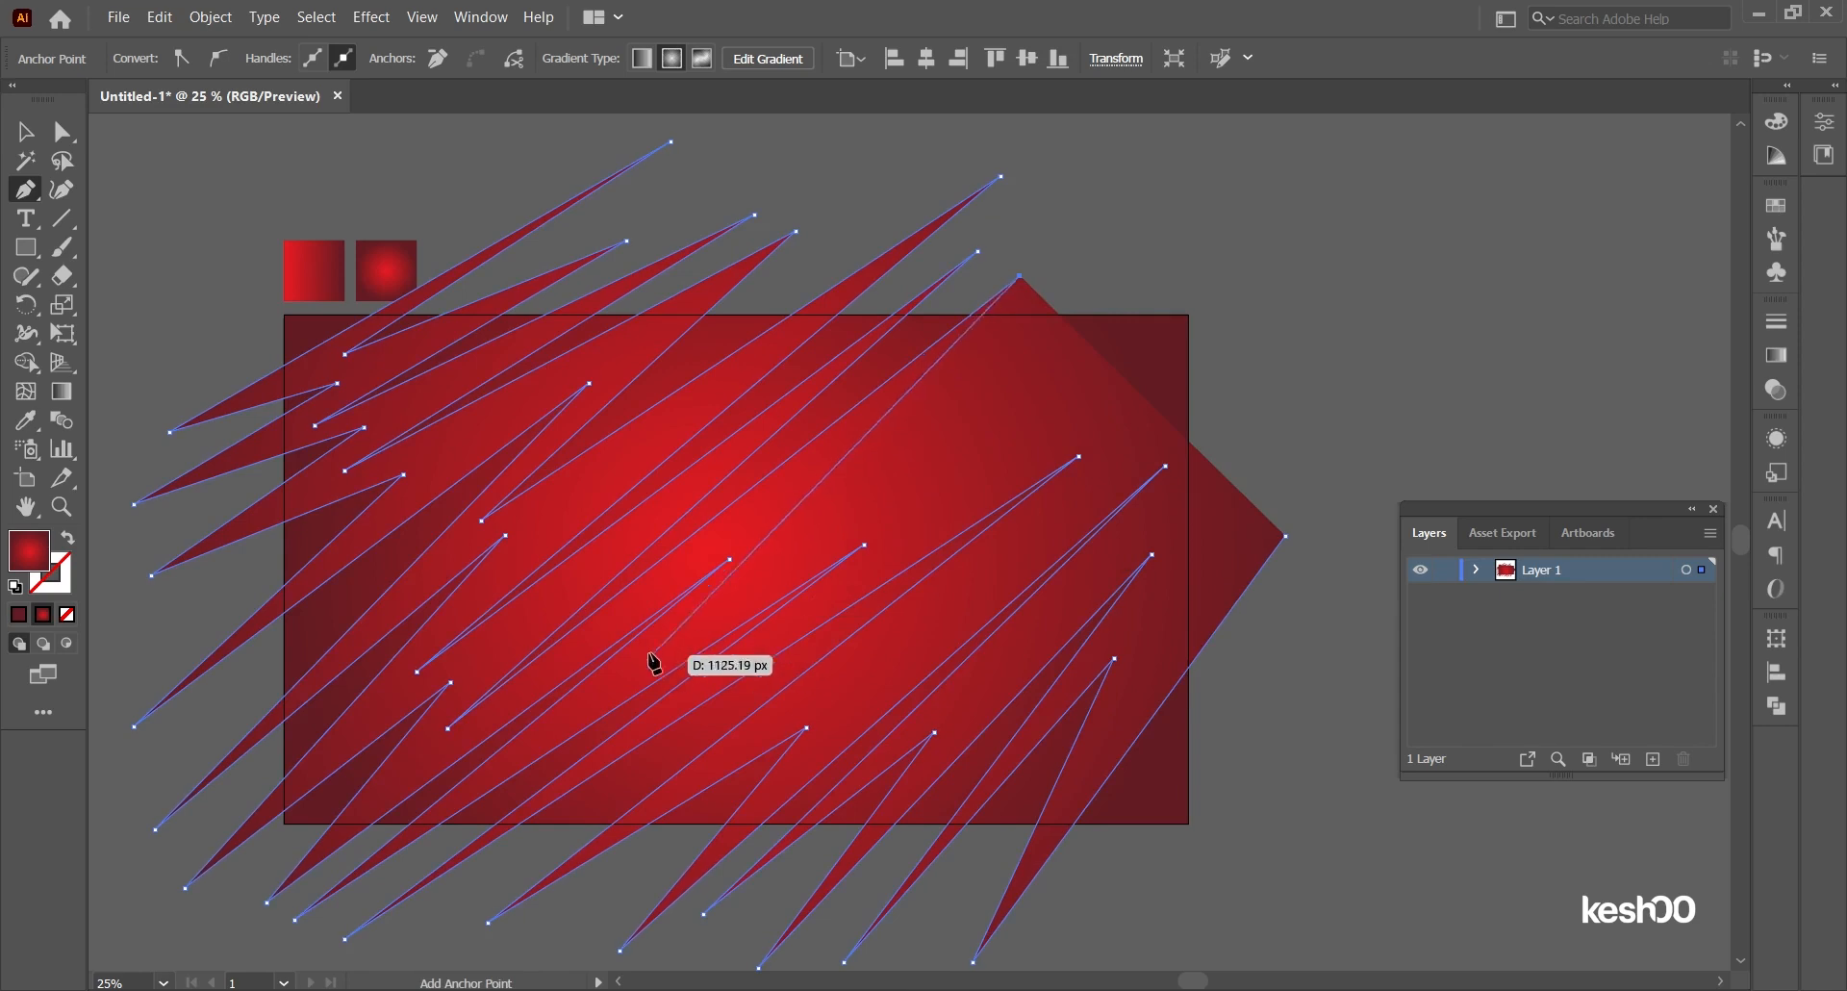
Step: Extend the zigzag path toward the background's upper-right corner with three long spikes rising beyond it
key("ctrl+h")
left_click(723, 600)
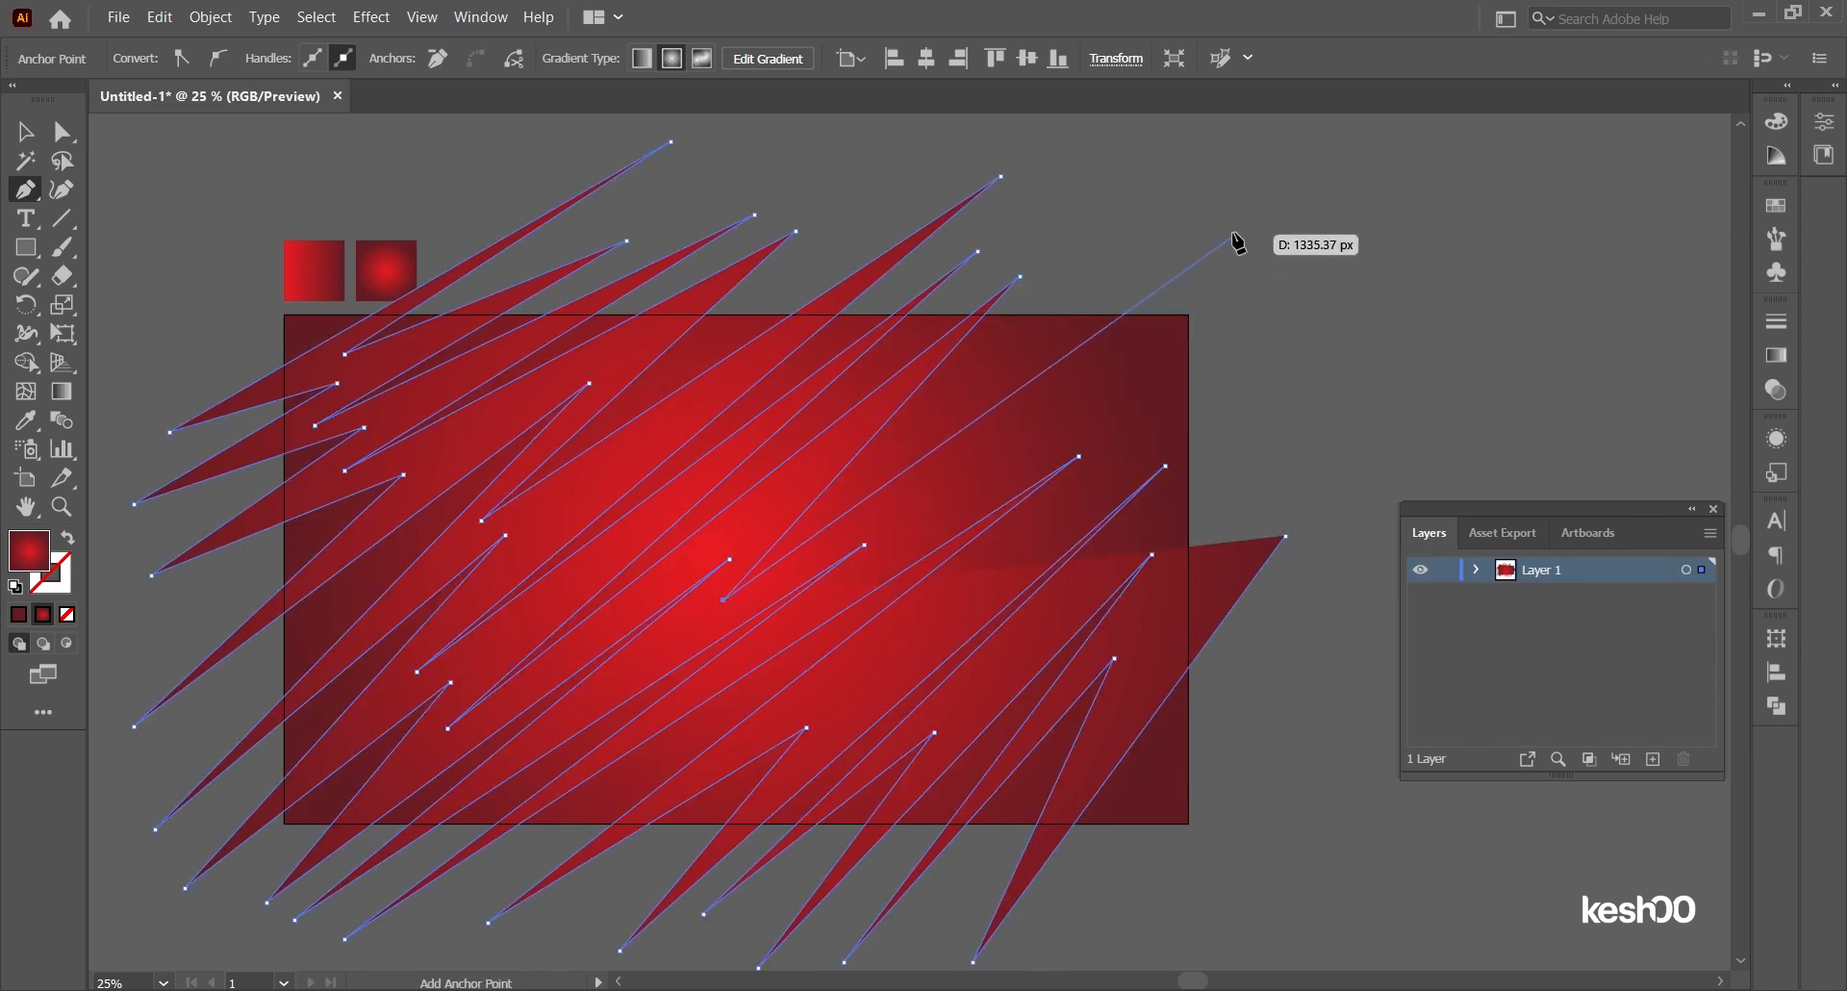
left_click(1222, 224)
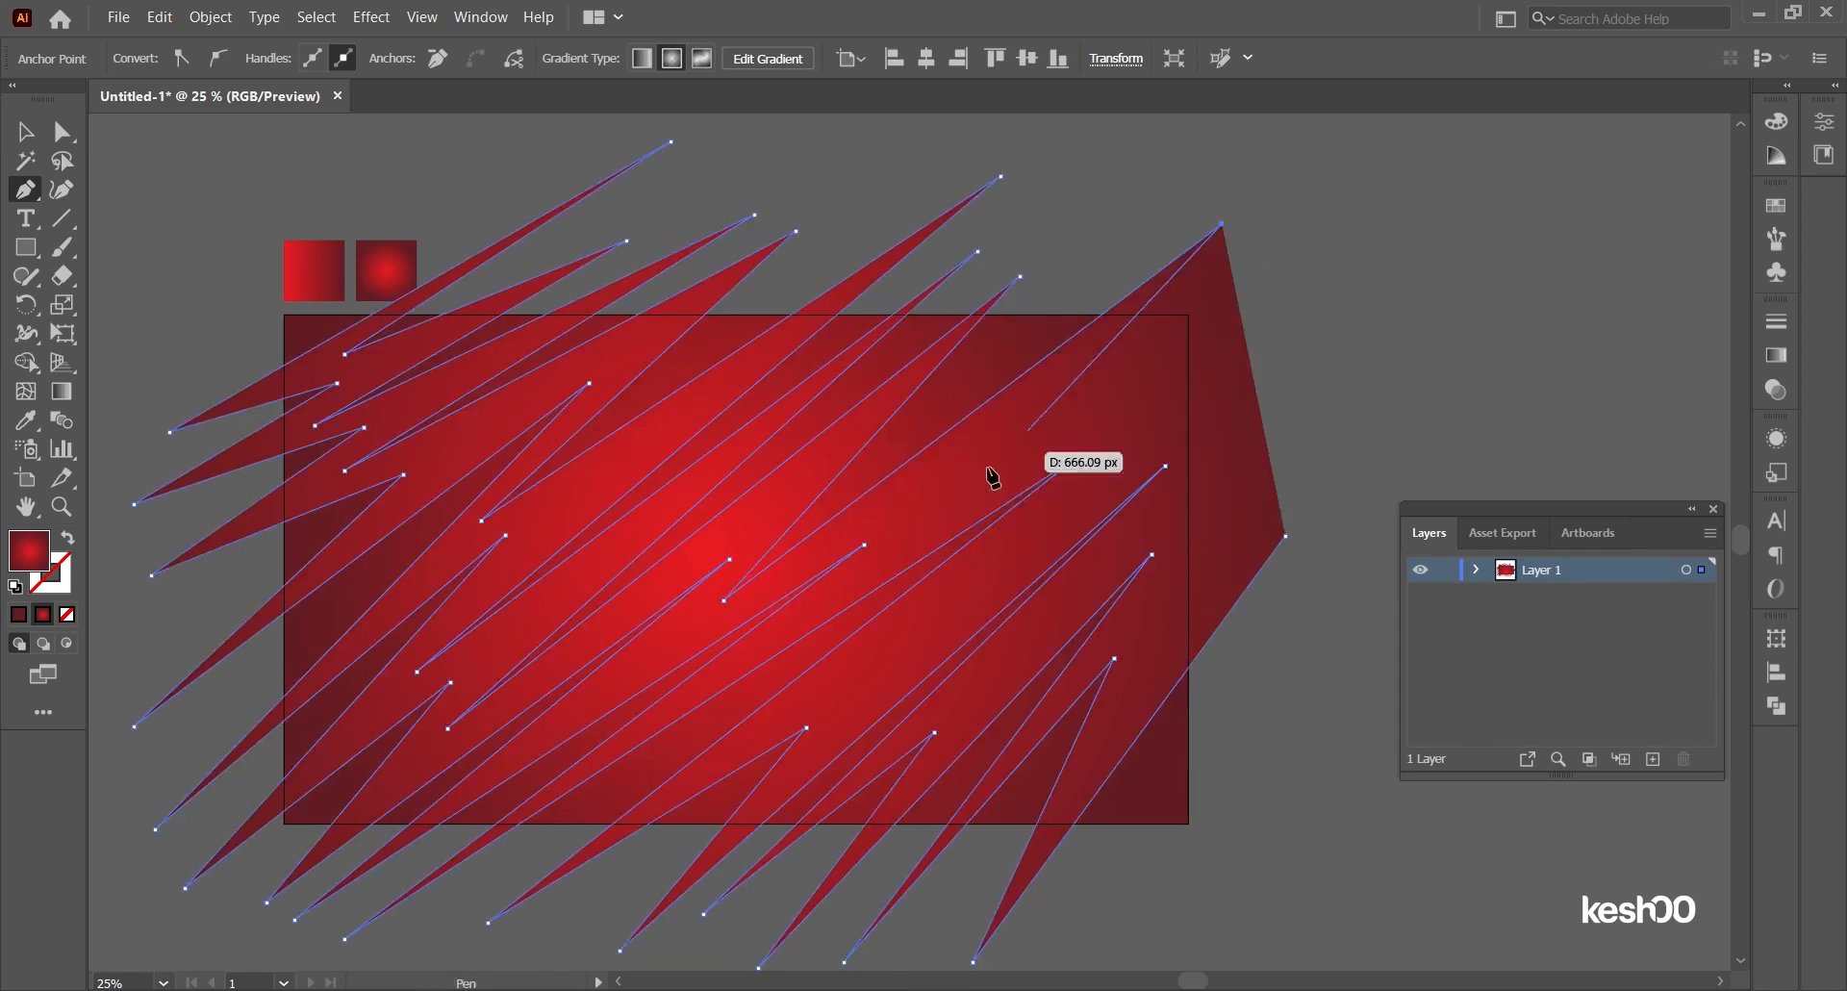
left_click(842, 585)
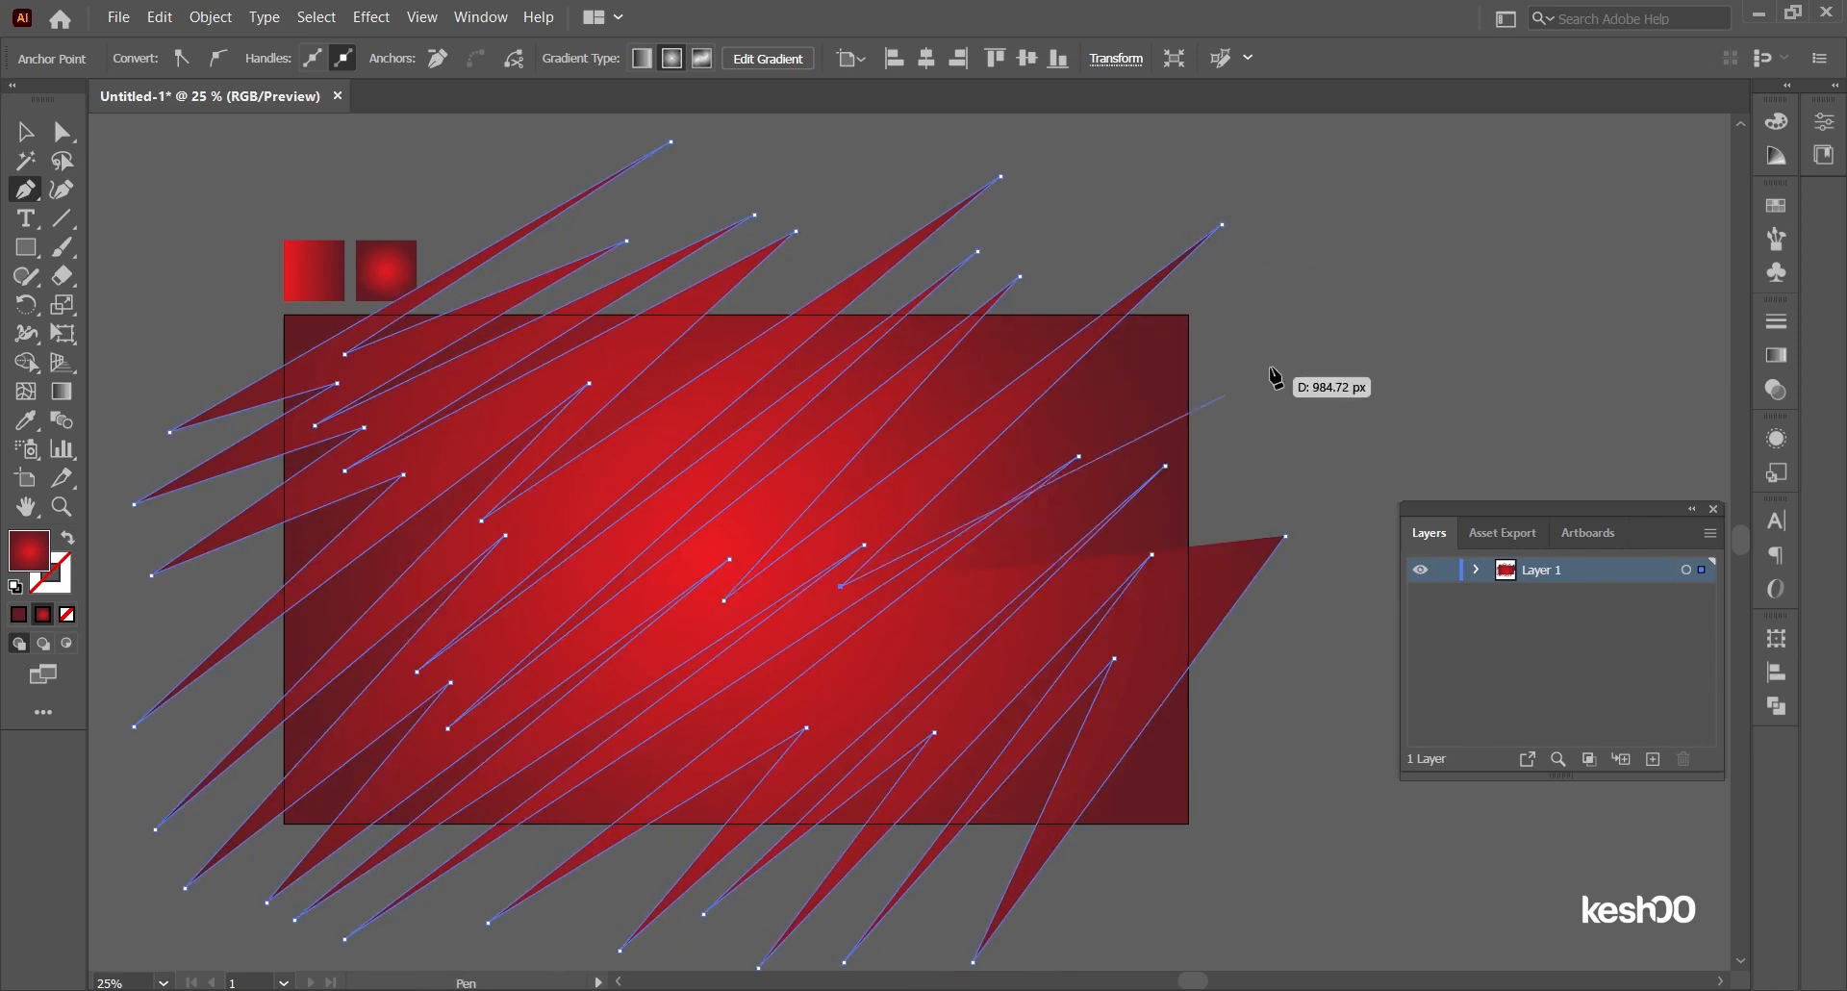
left_click(1314, 258)
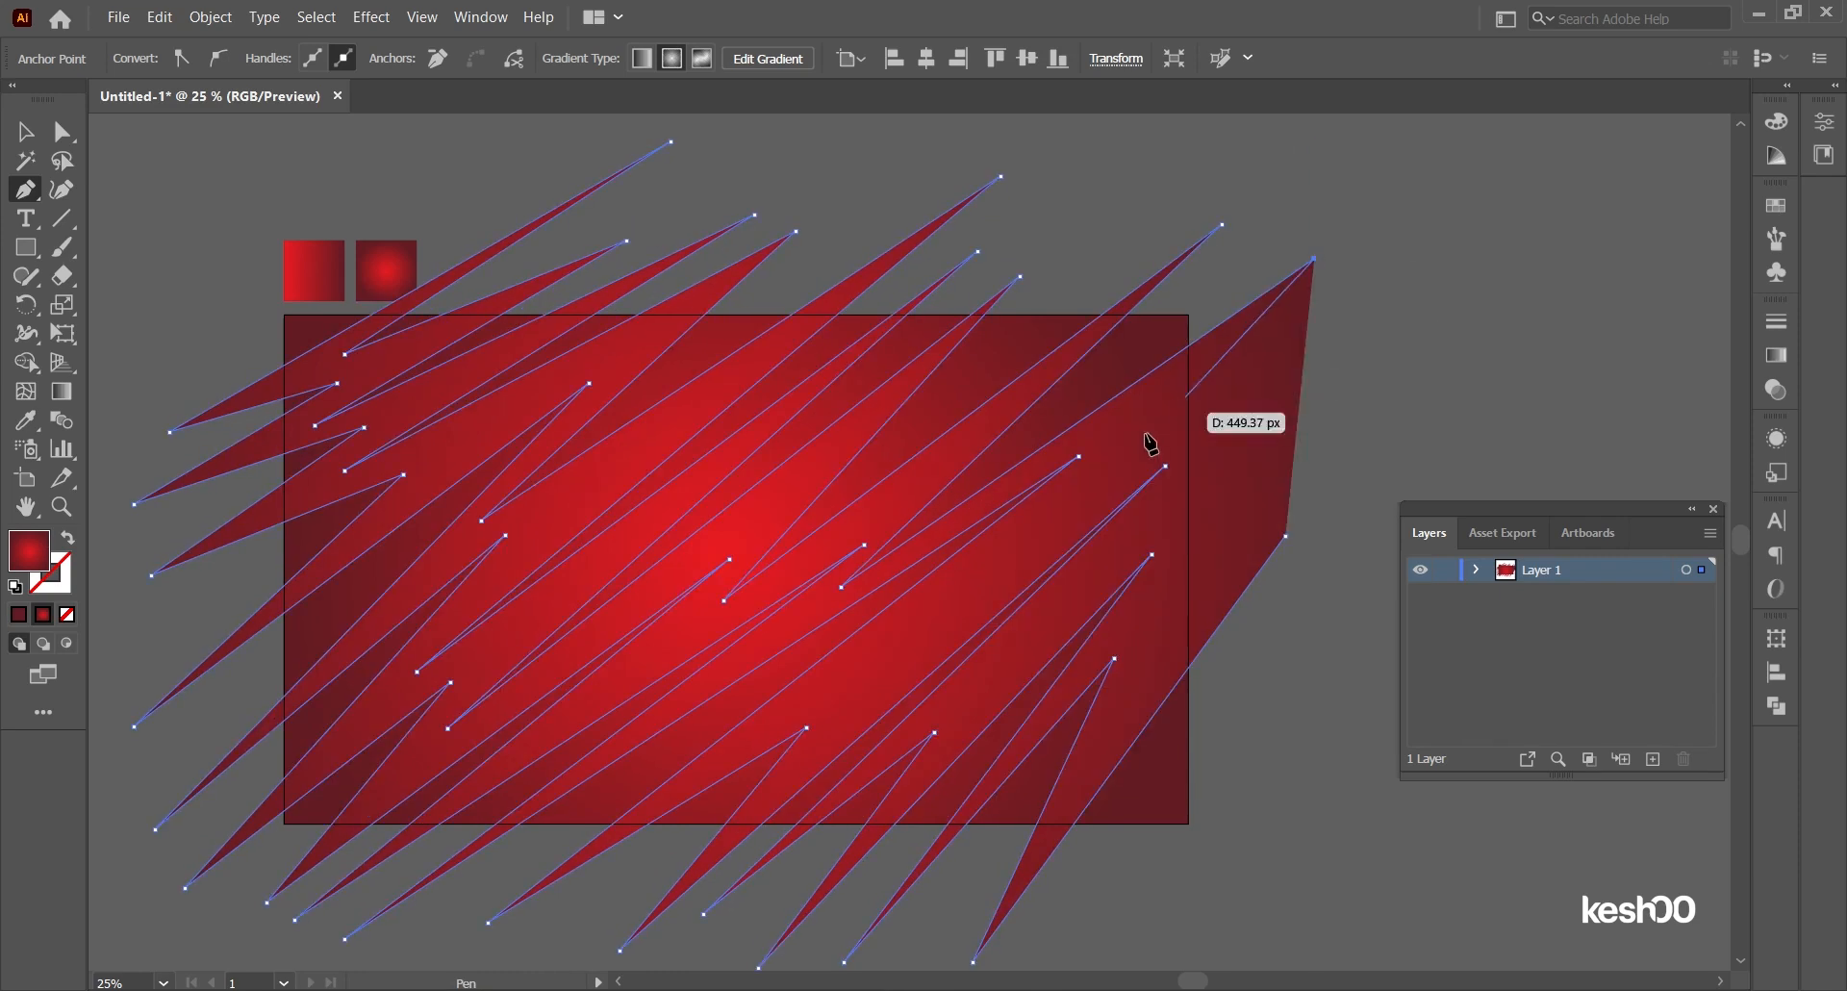
left_click(845, 700)
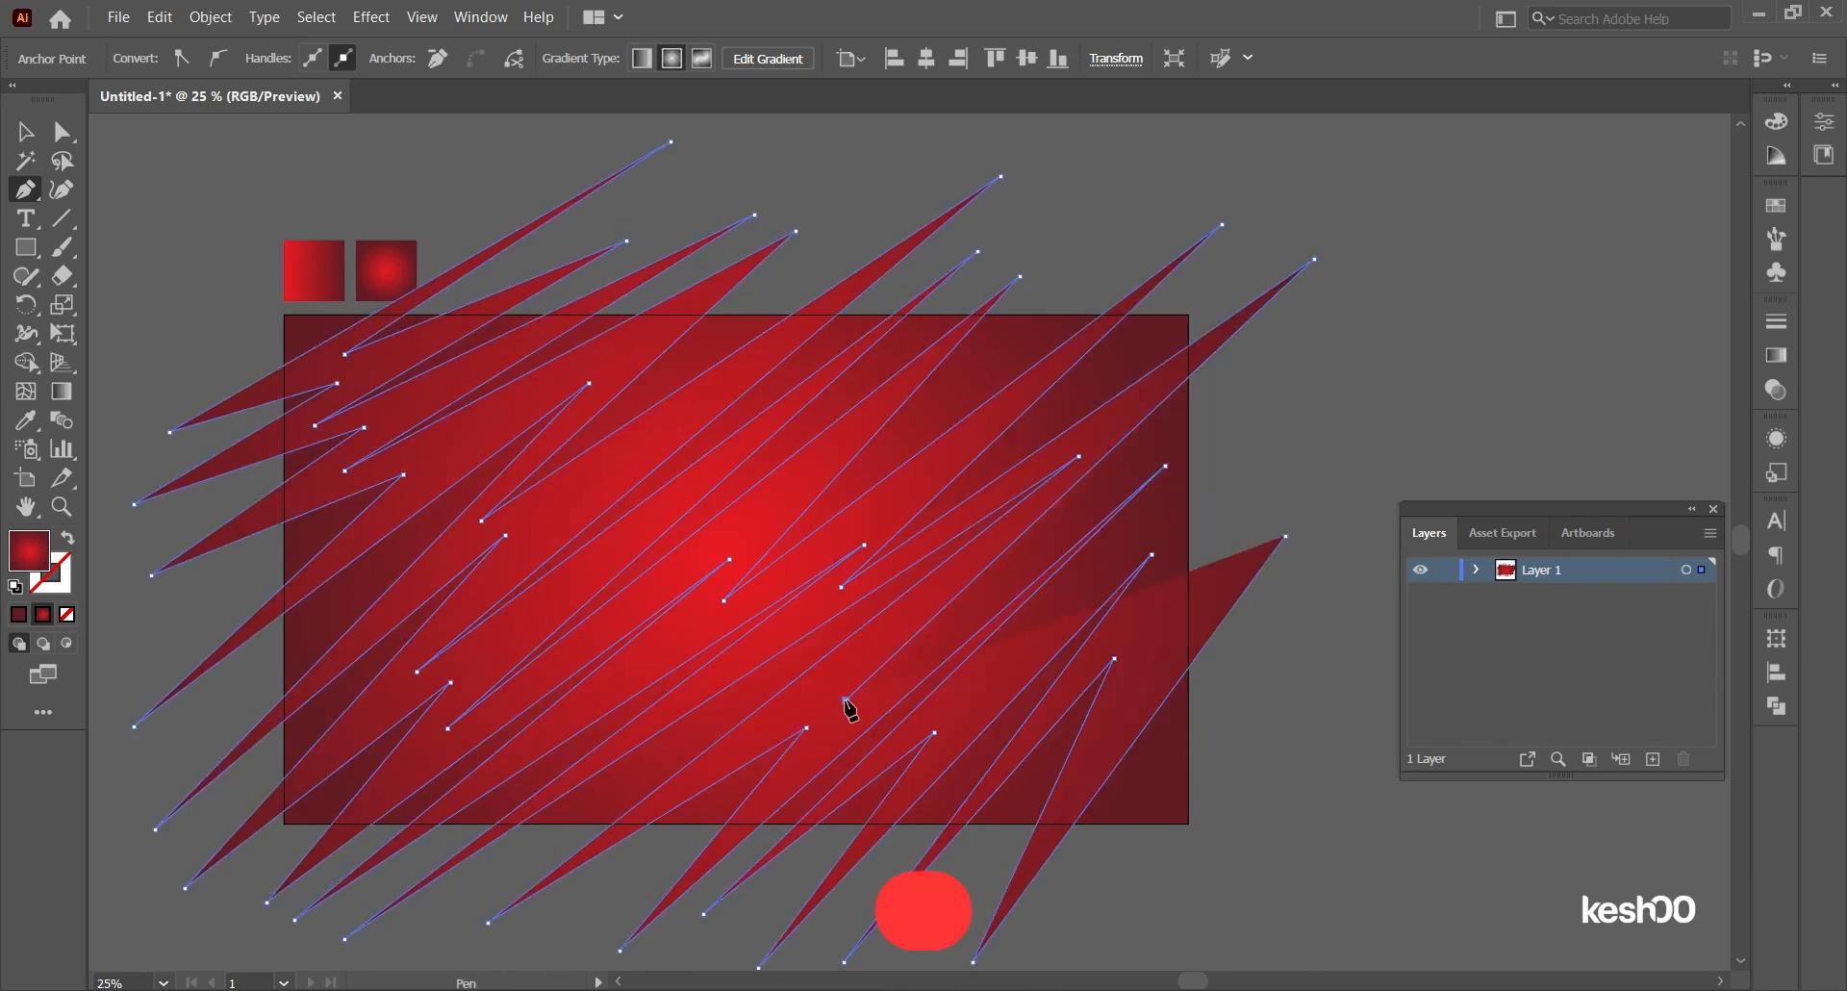
left_click(1385, 260)
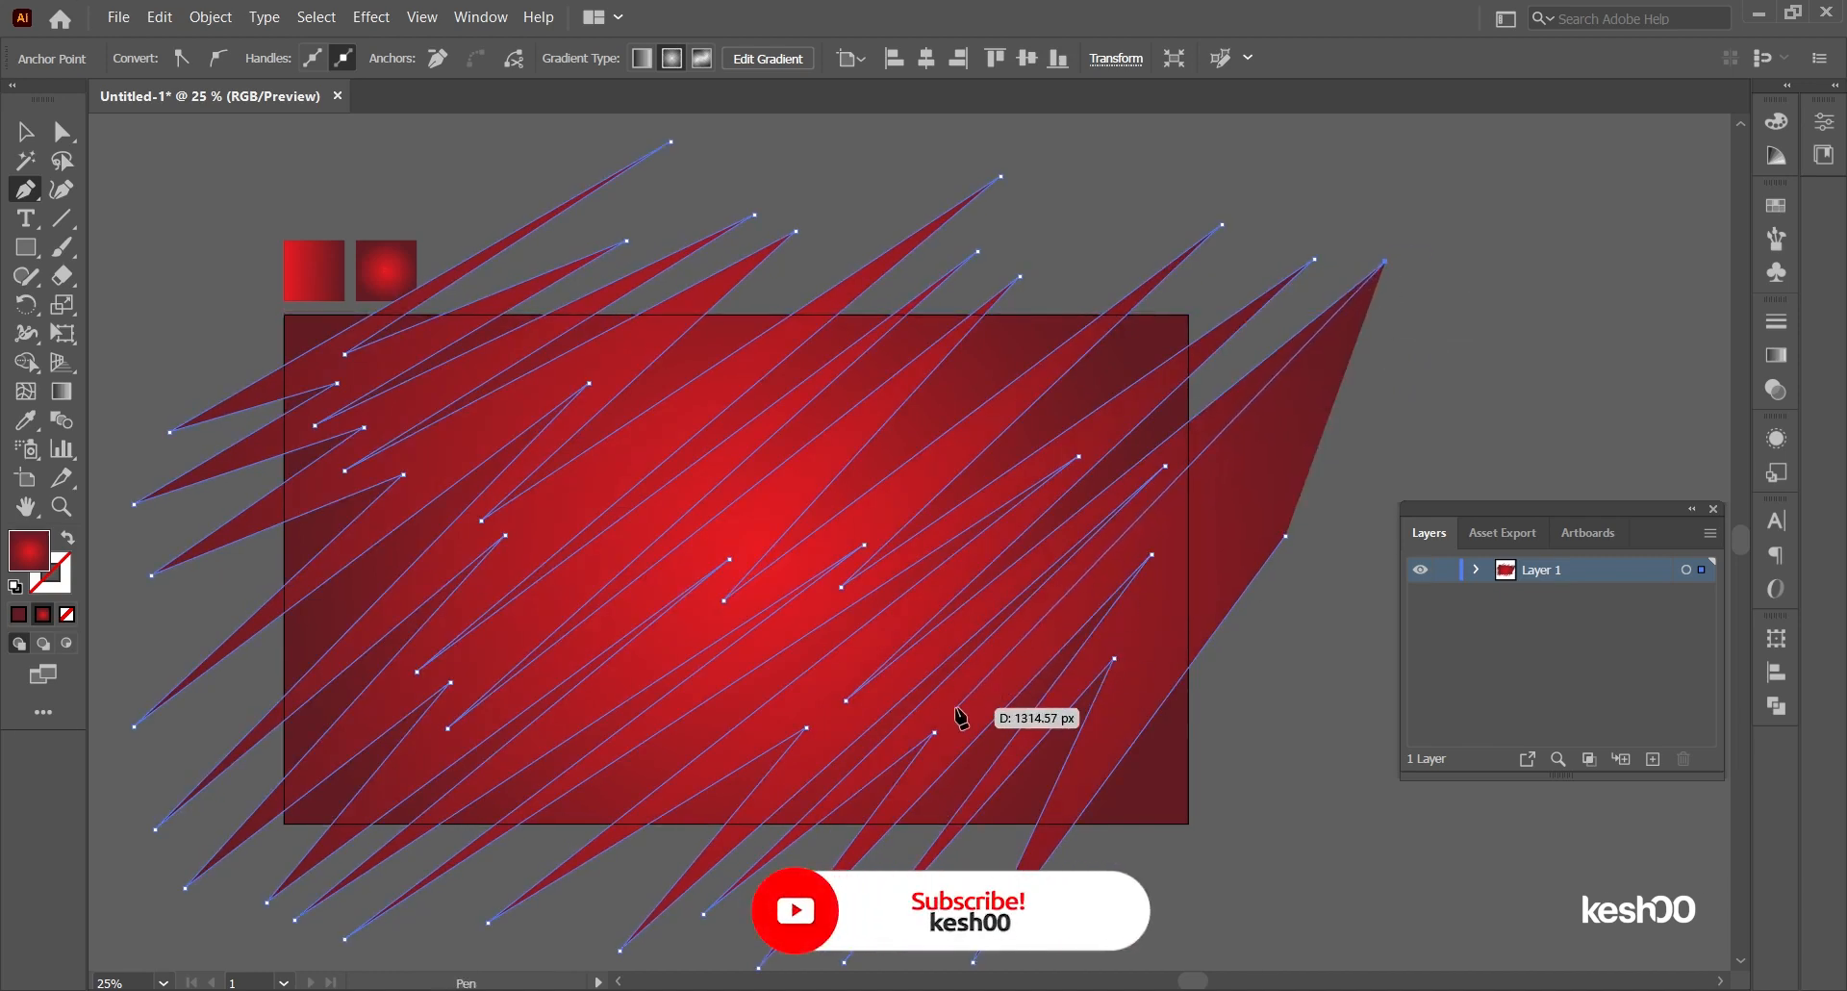
Step: Add two spikes beyond the background's right edge and close the zigzag path at its starting anchor
left_click(982, 680)
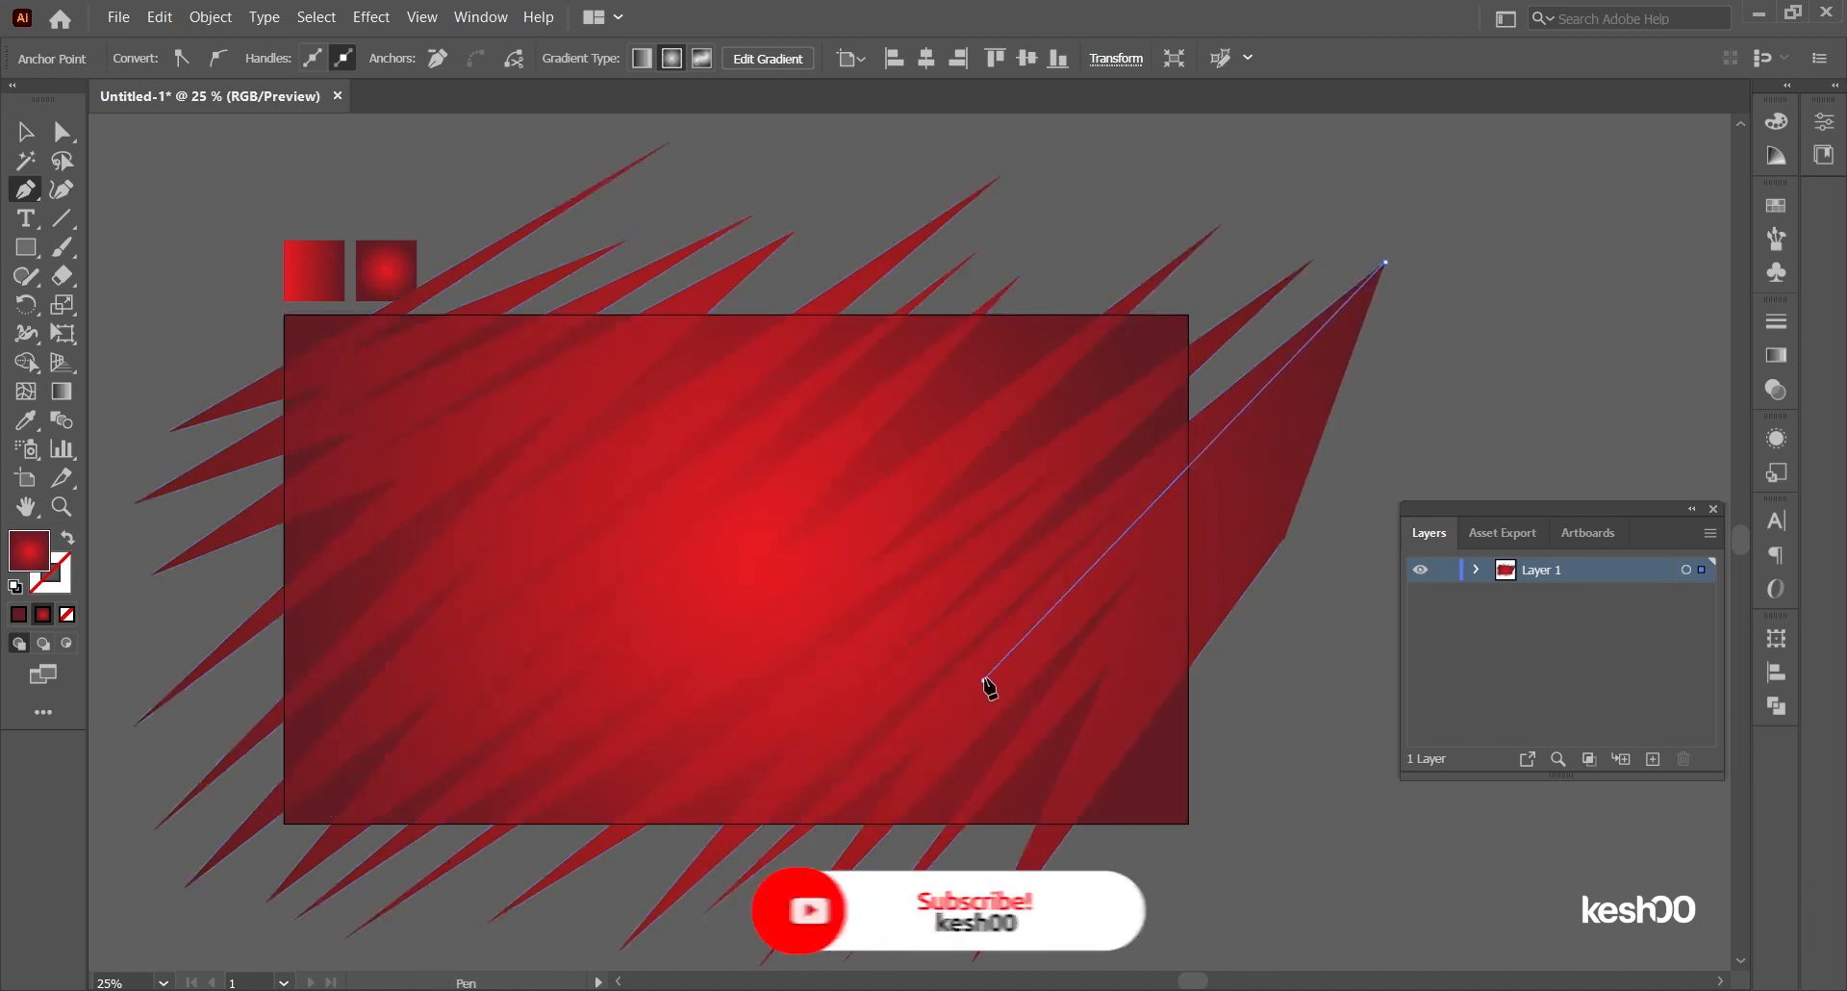
left_click(1416, 302)
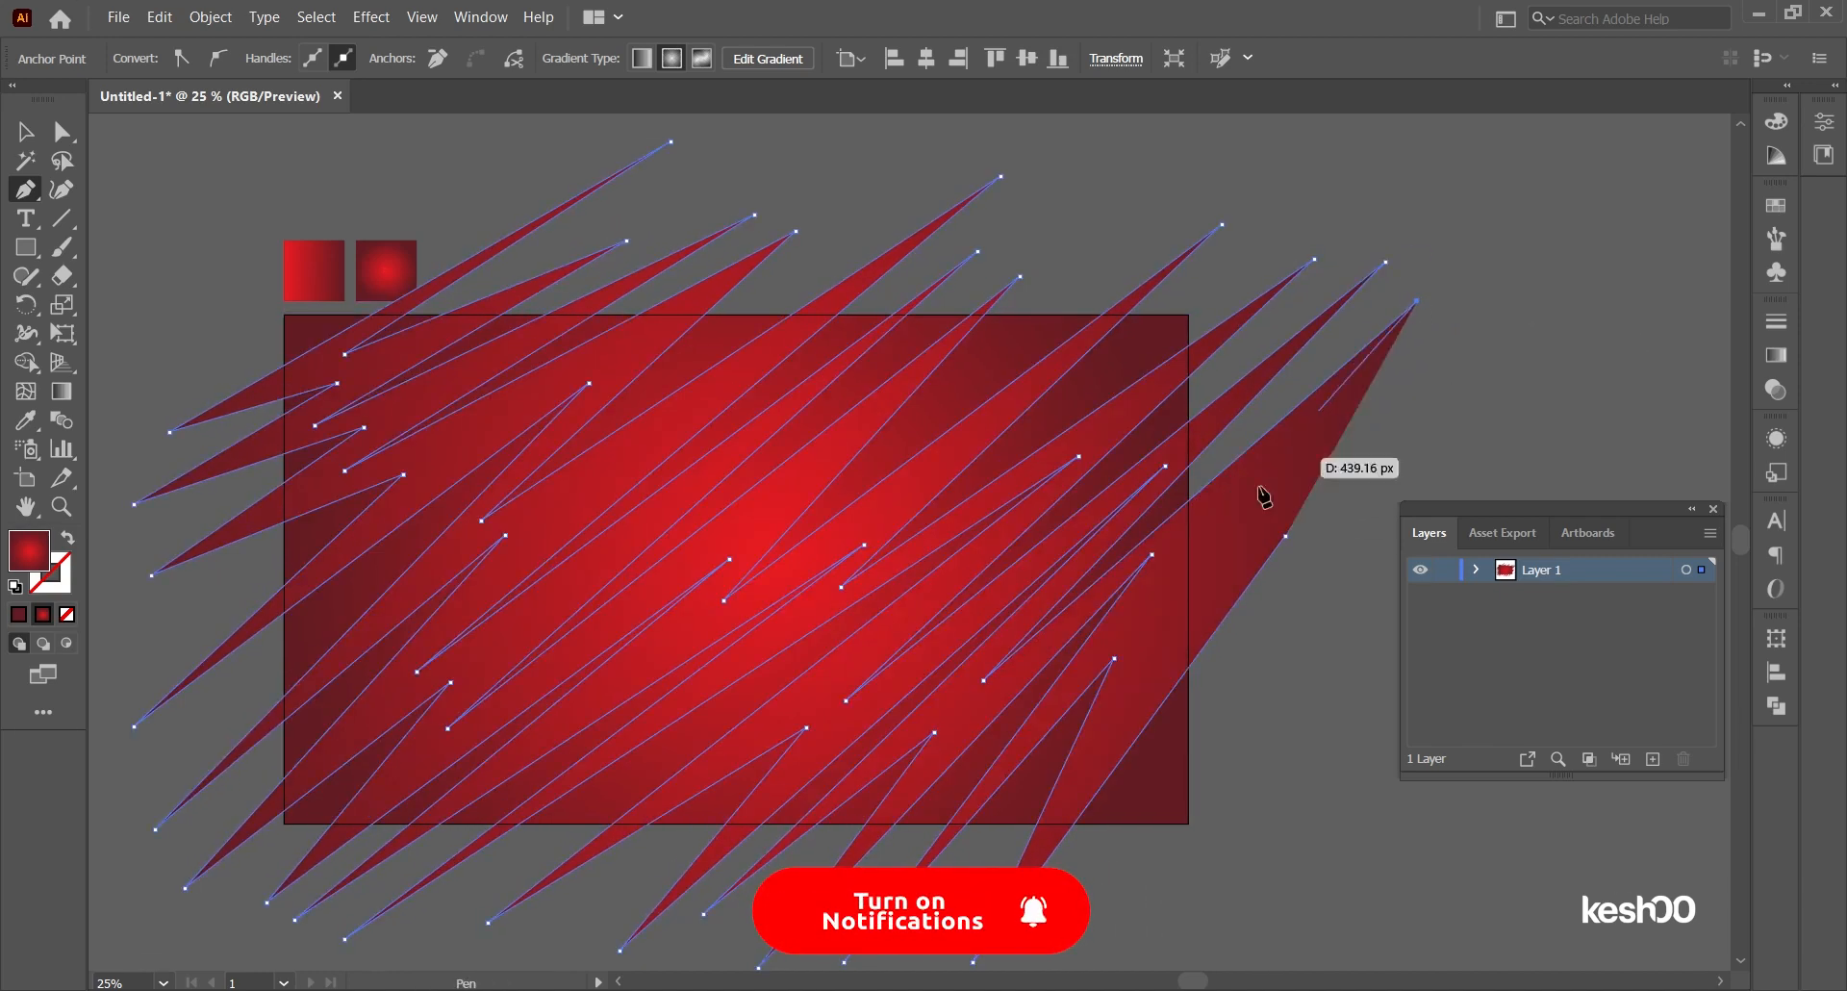
left_click(1095, 656)
left_click(1426, 364)
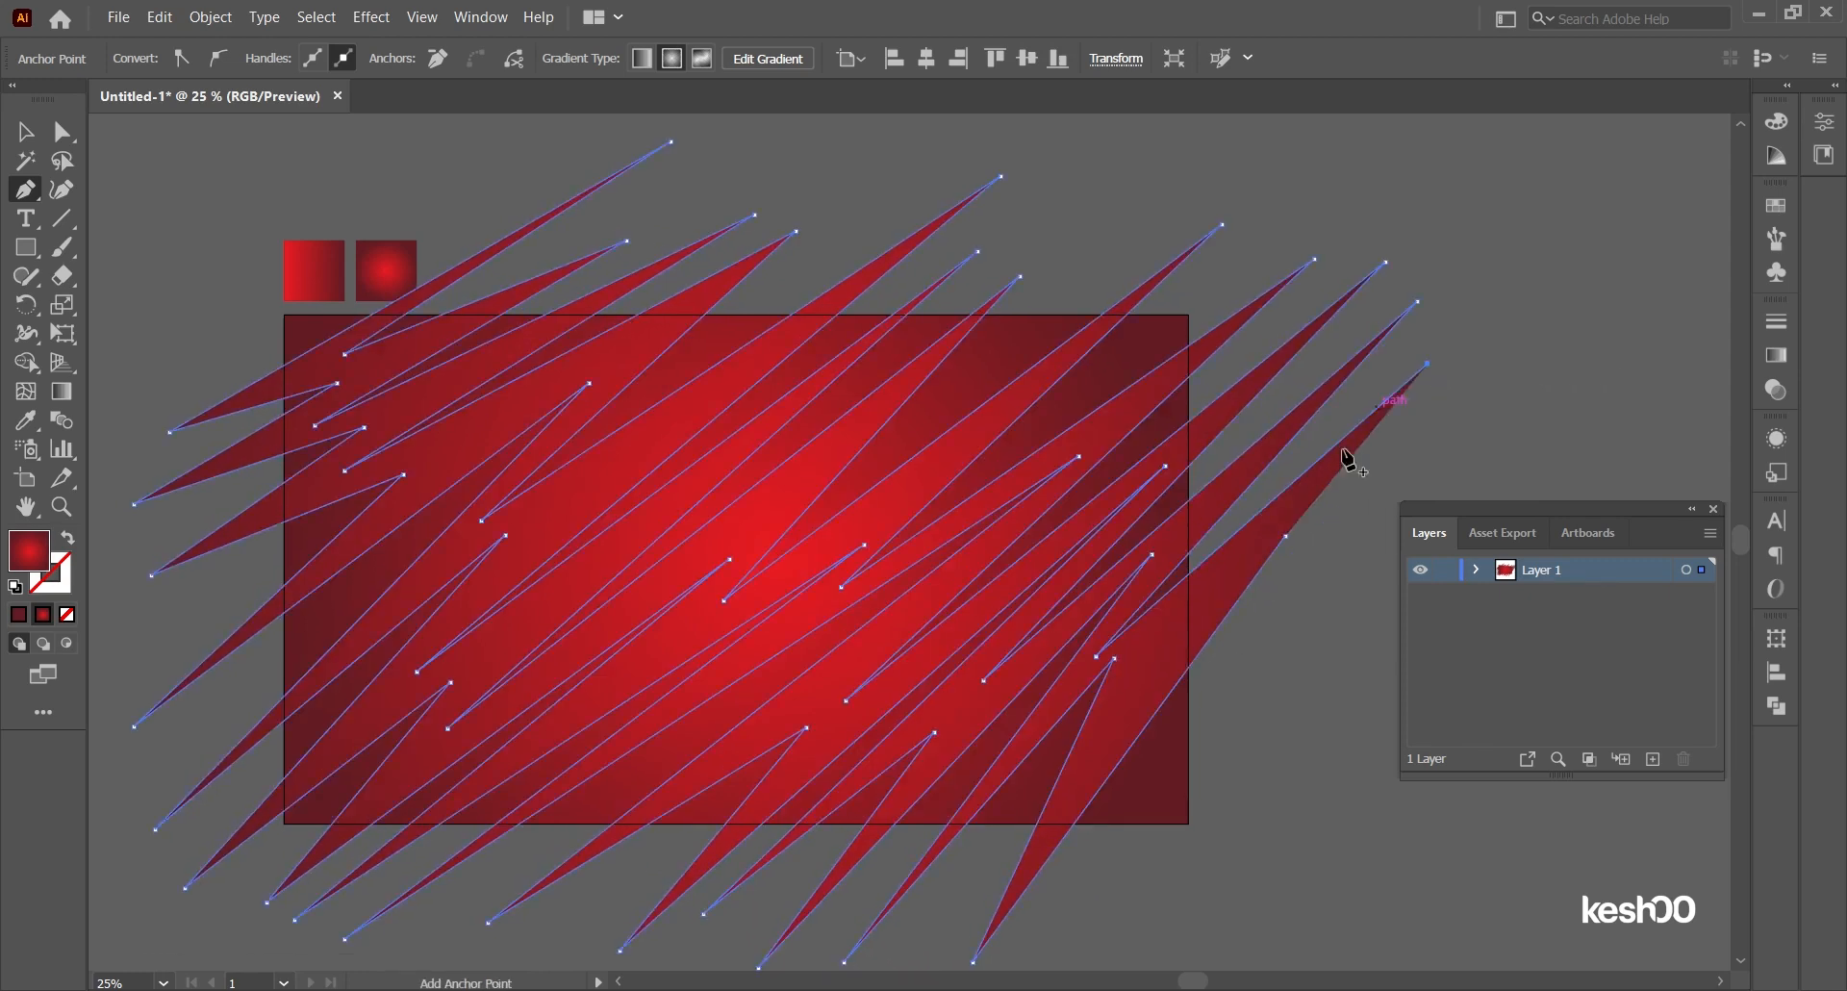
left_click(1125, 707)
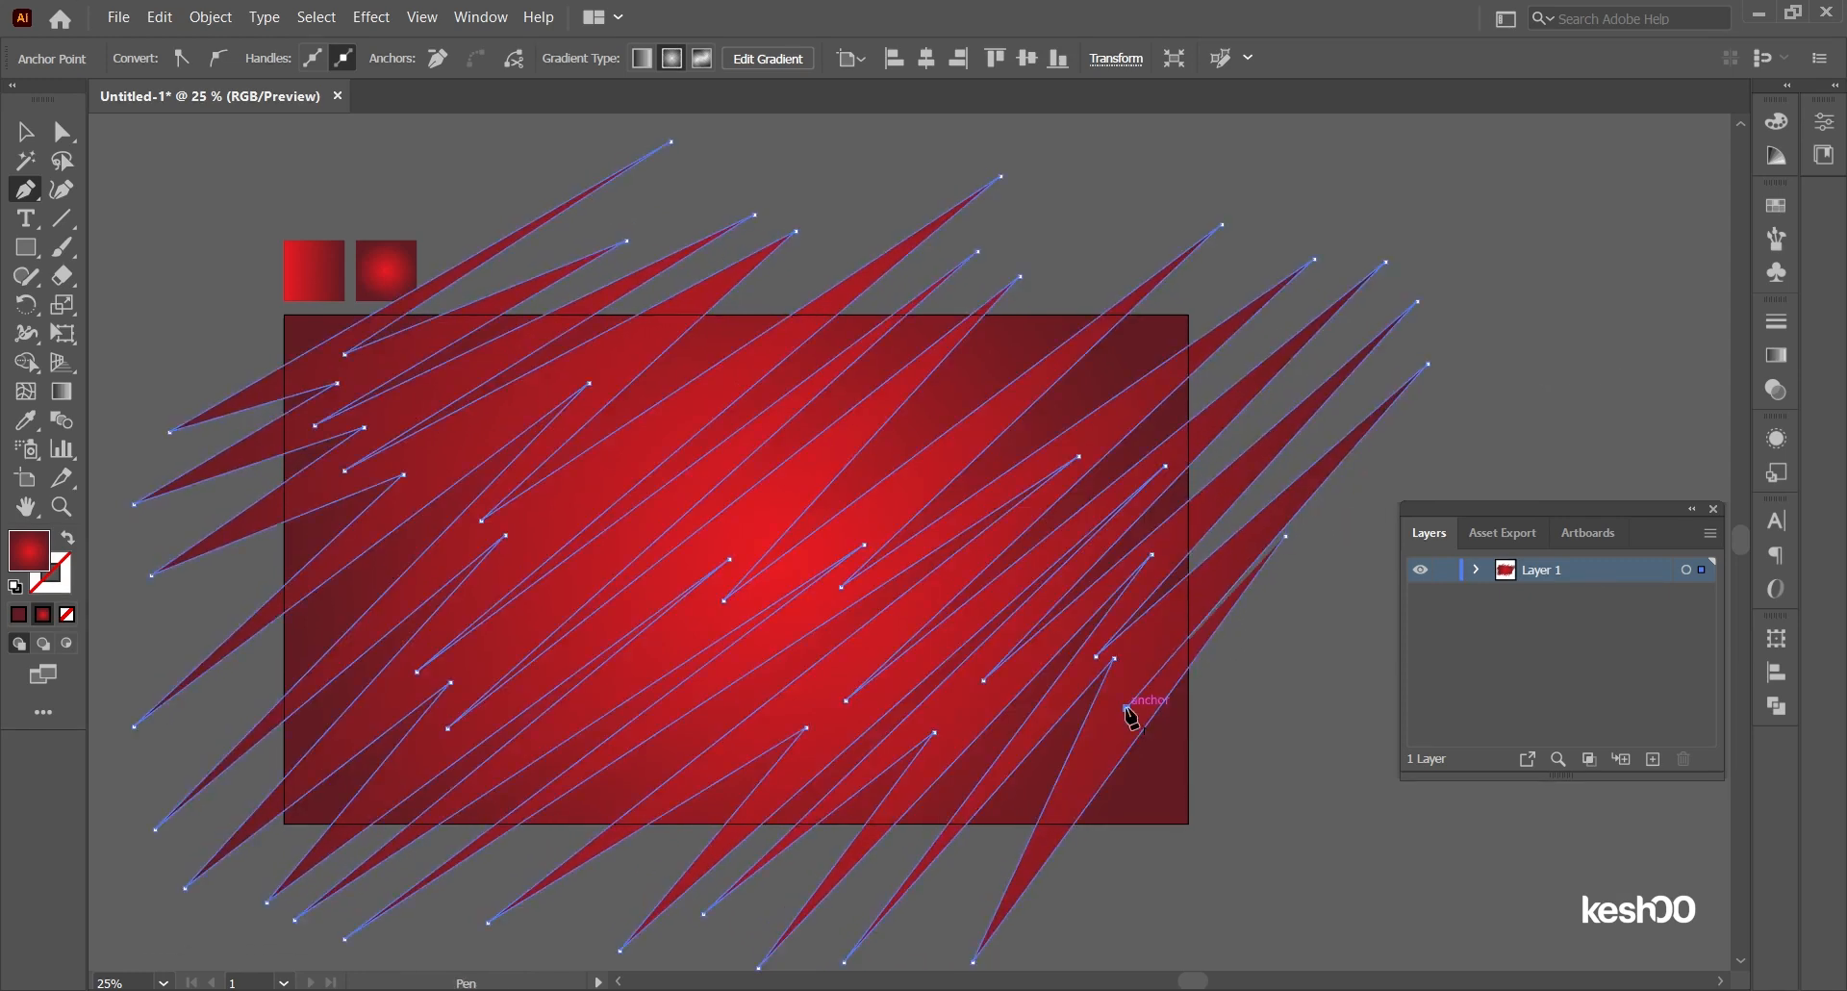
left_click(1286, 537)
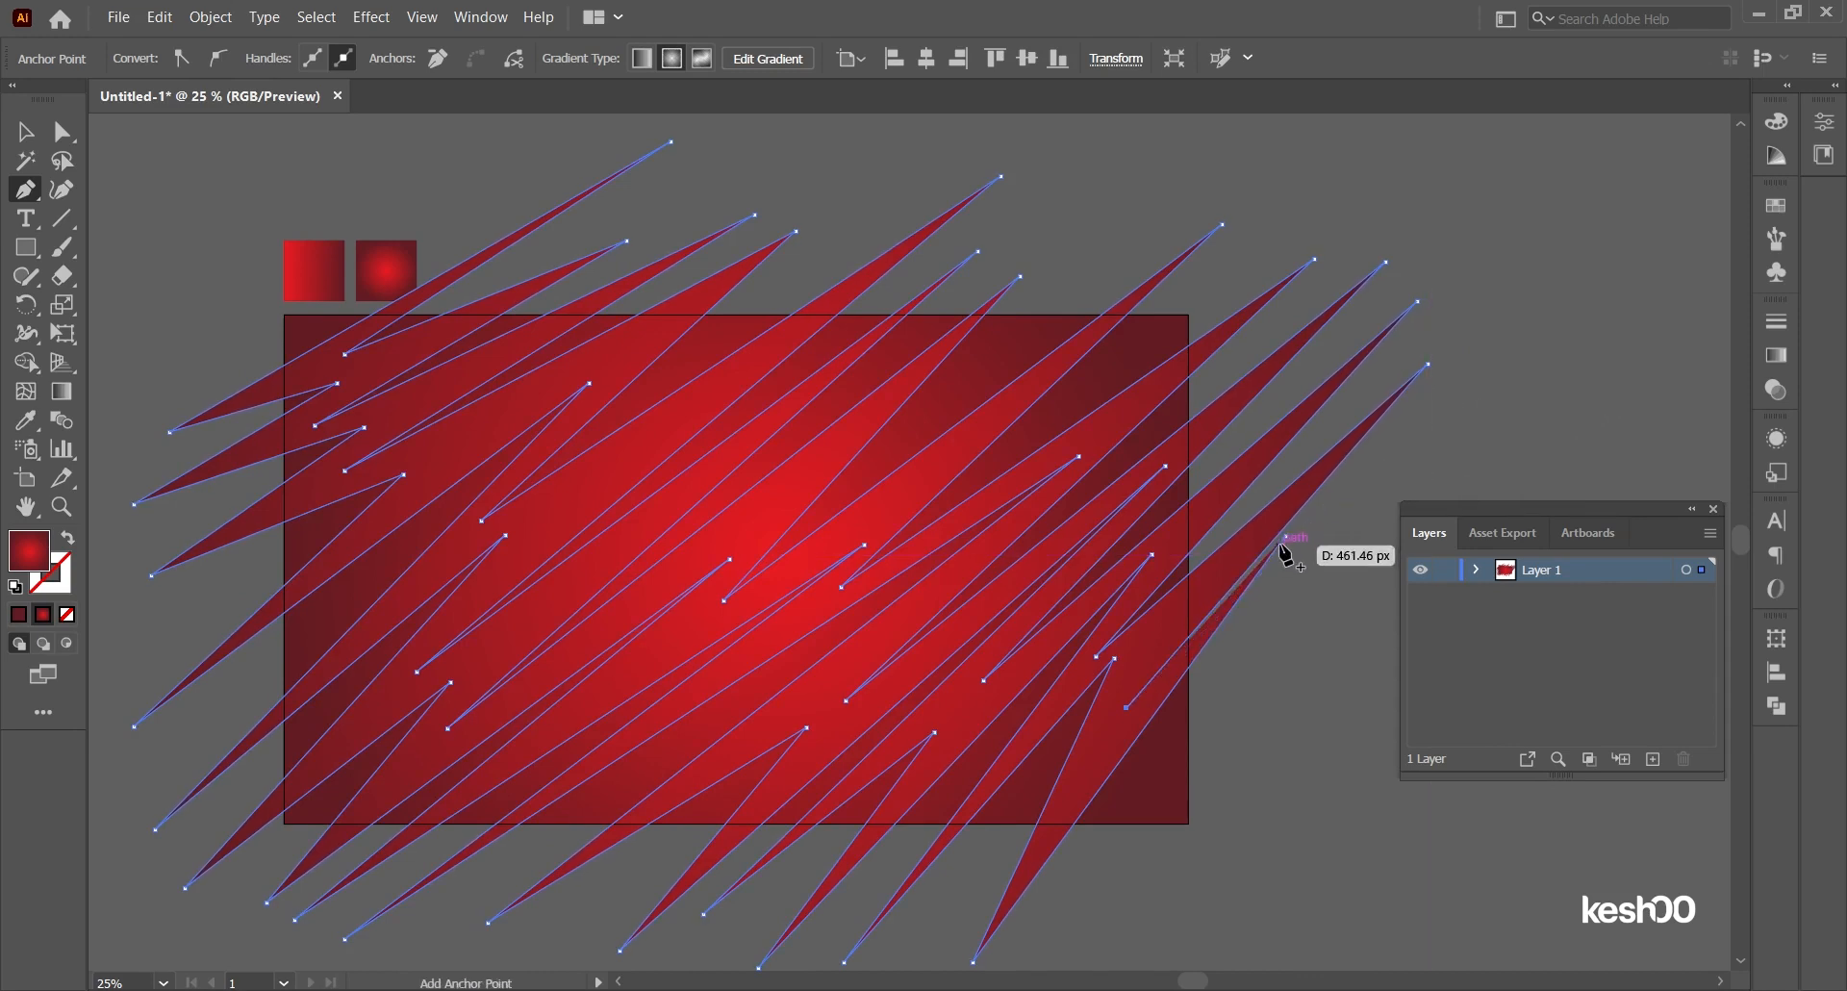
scroll(1326, 589, "up", 3)
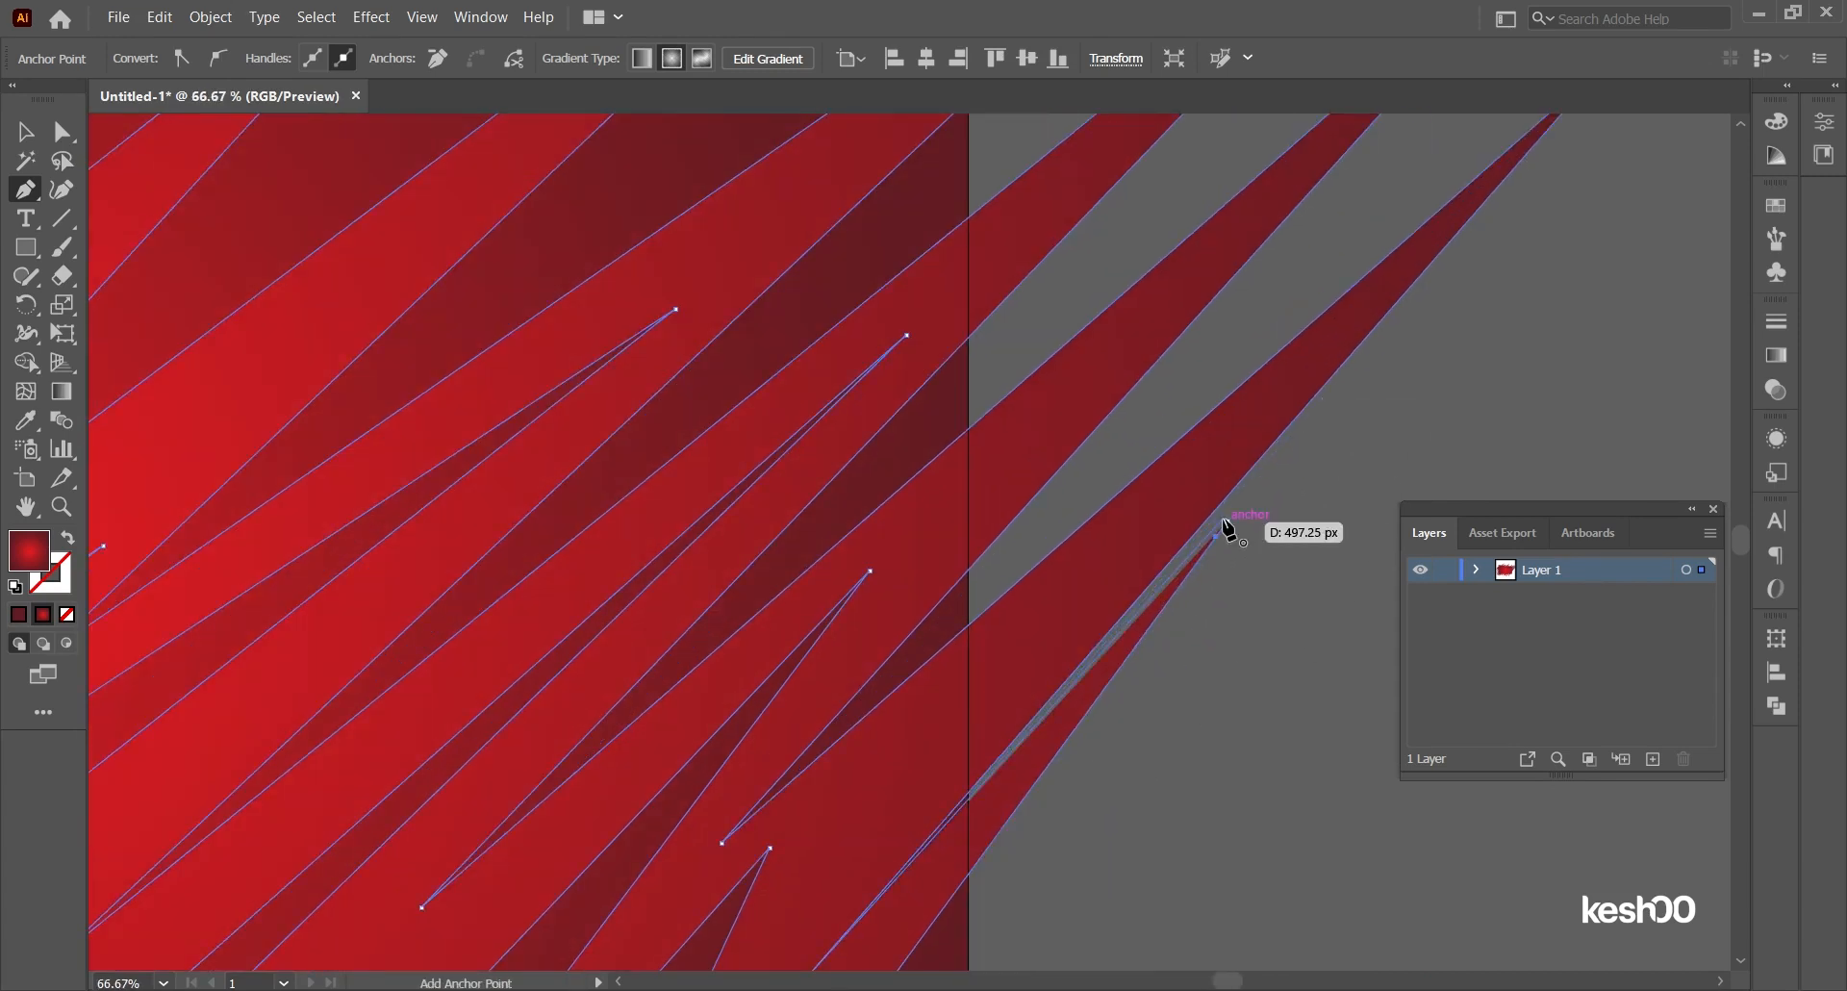
Step: Move the tip of the zigzag's closing spike downward outside the background's right edge with Direct Selection
left_click(61, 132)
left_click(1226, 522)
left_click_drag(1229, 532, 1259, 676)
left_click_drag(1266, 580, 1259, 679)
key("ctrl+minus")
key("ctrl+minus")
key("ctrl+minus")
key("ctrl+minus")
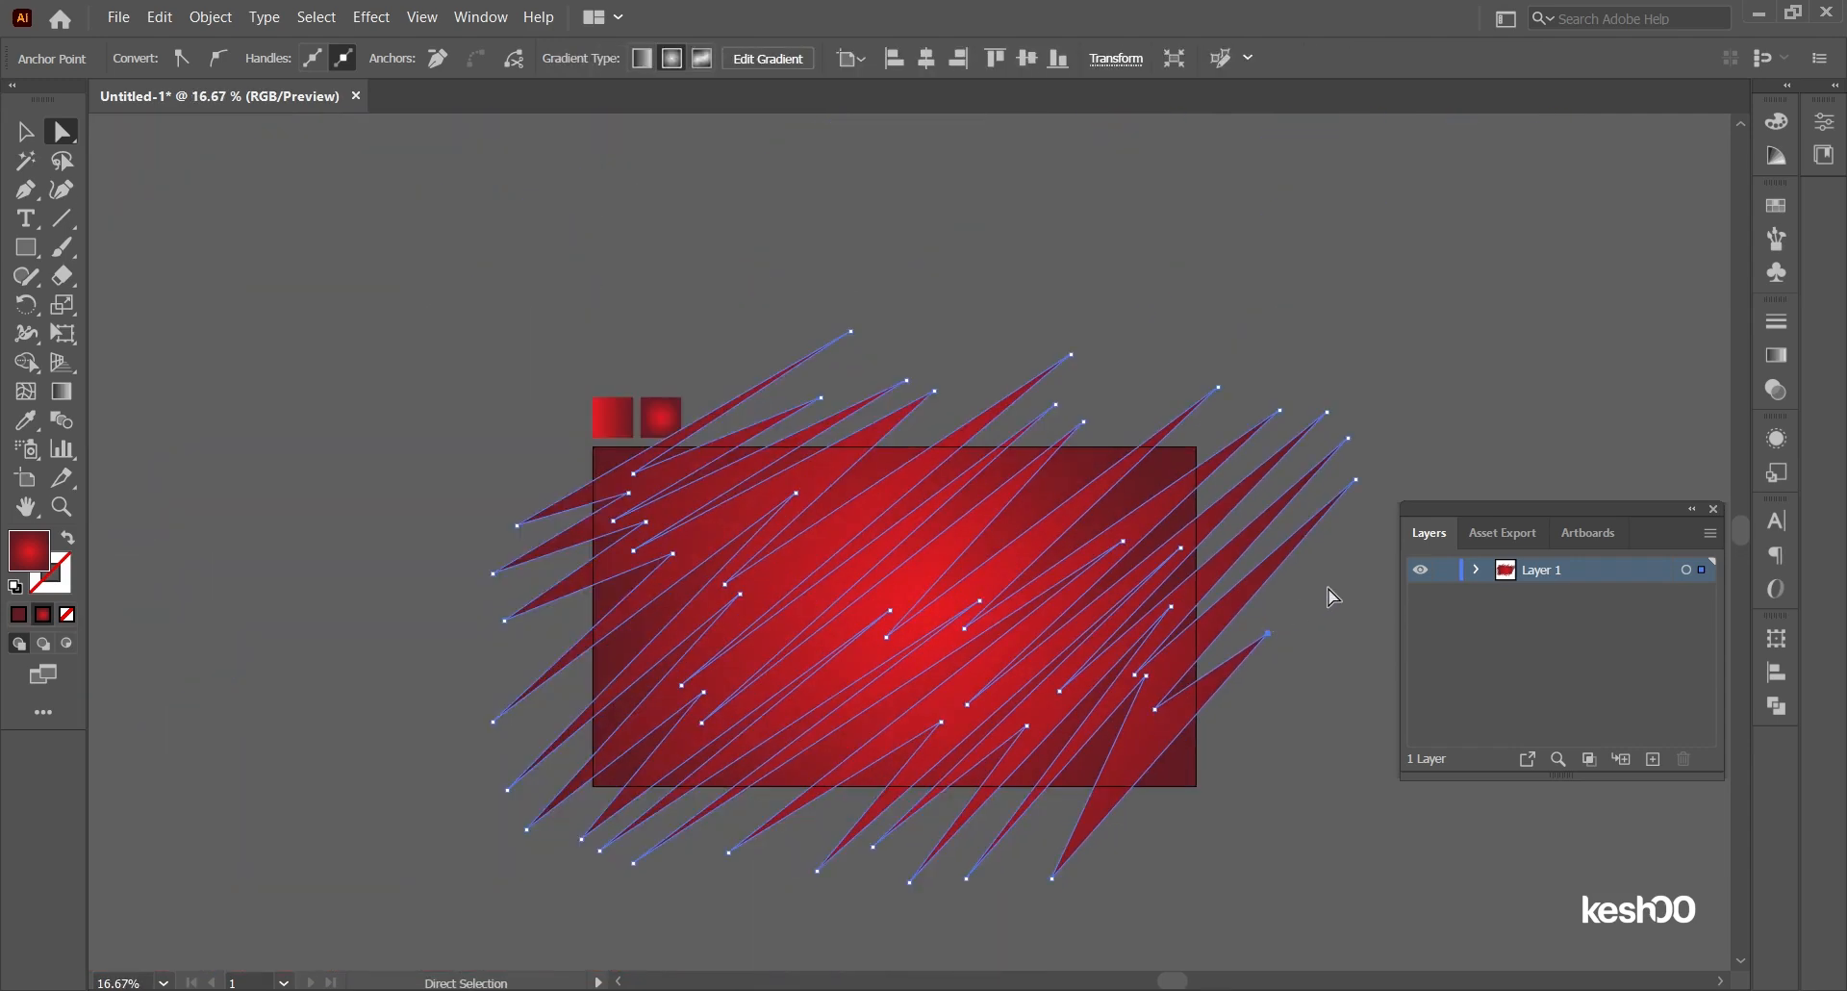
Step: Shrink the zigzag's radial gradient slightly and shift its dark color stop inward
scroll(1342, 606, "up", 2)
scroll(895, 520, "down", 2)
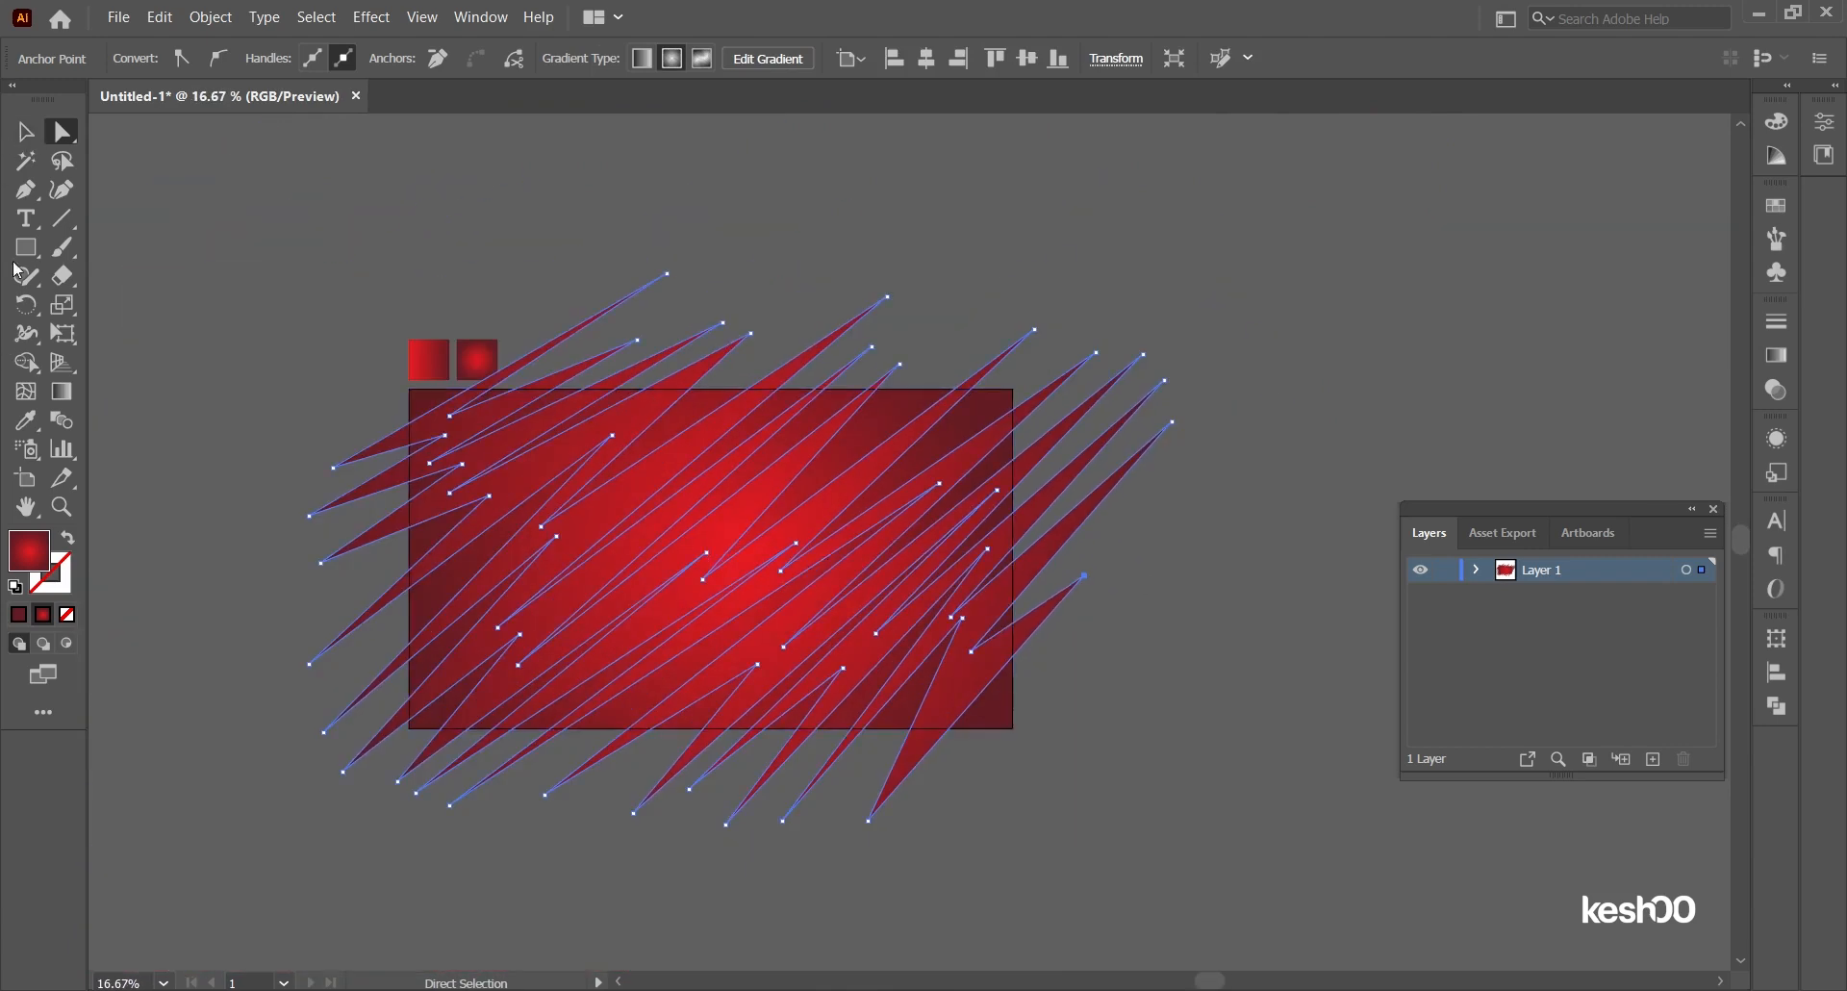
scroll(759, 509, "up", 1)
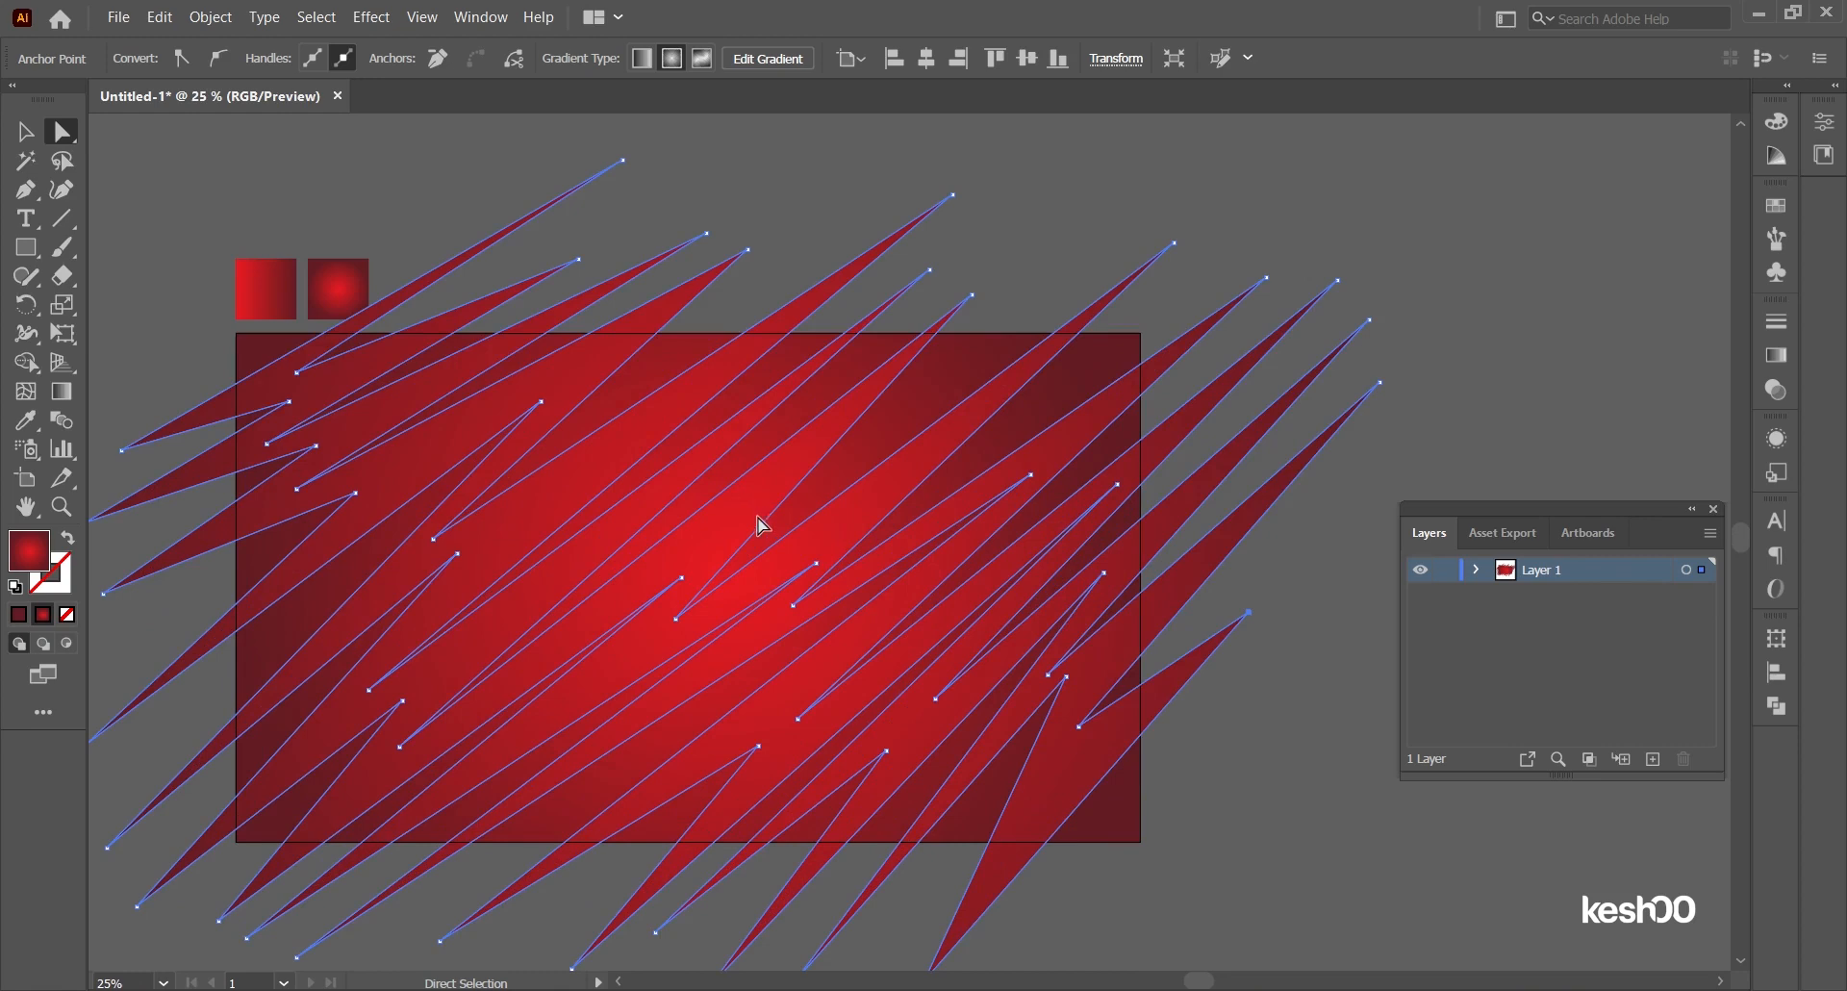
key("g")
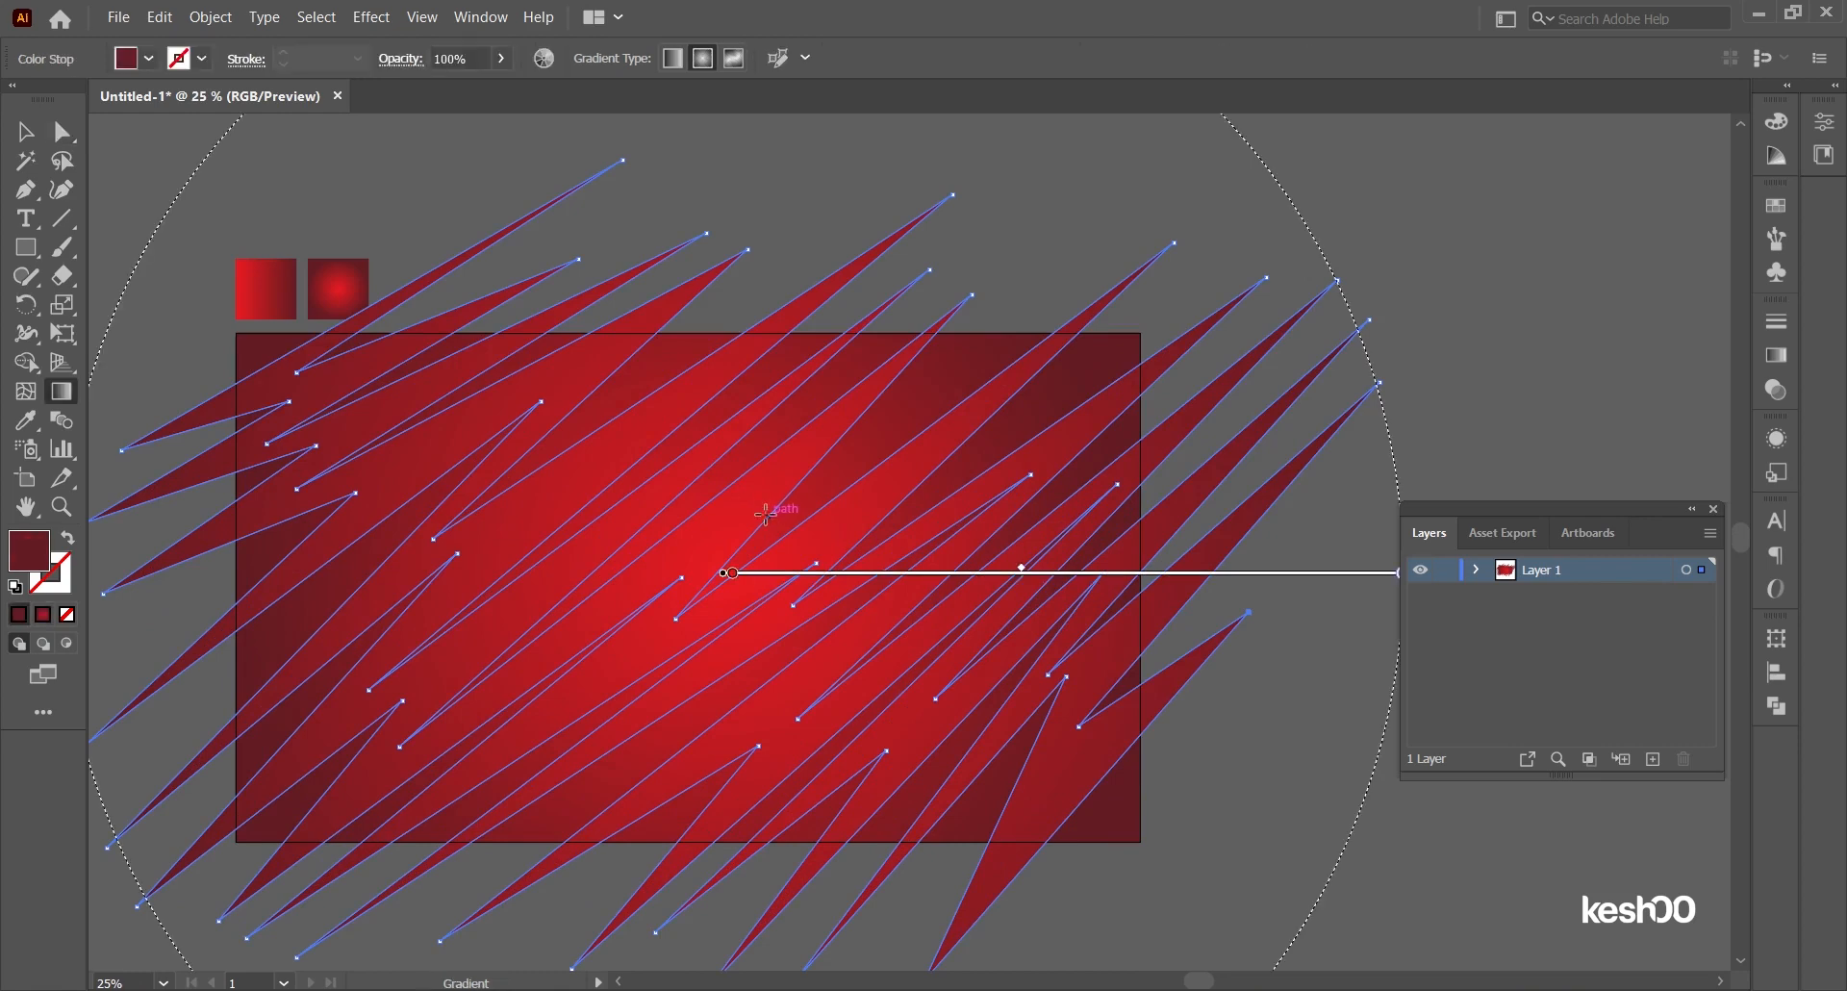
scroll(1233, 572, "down", 1)
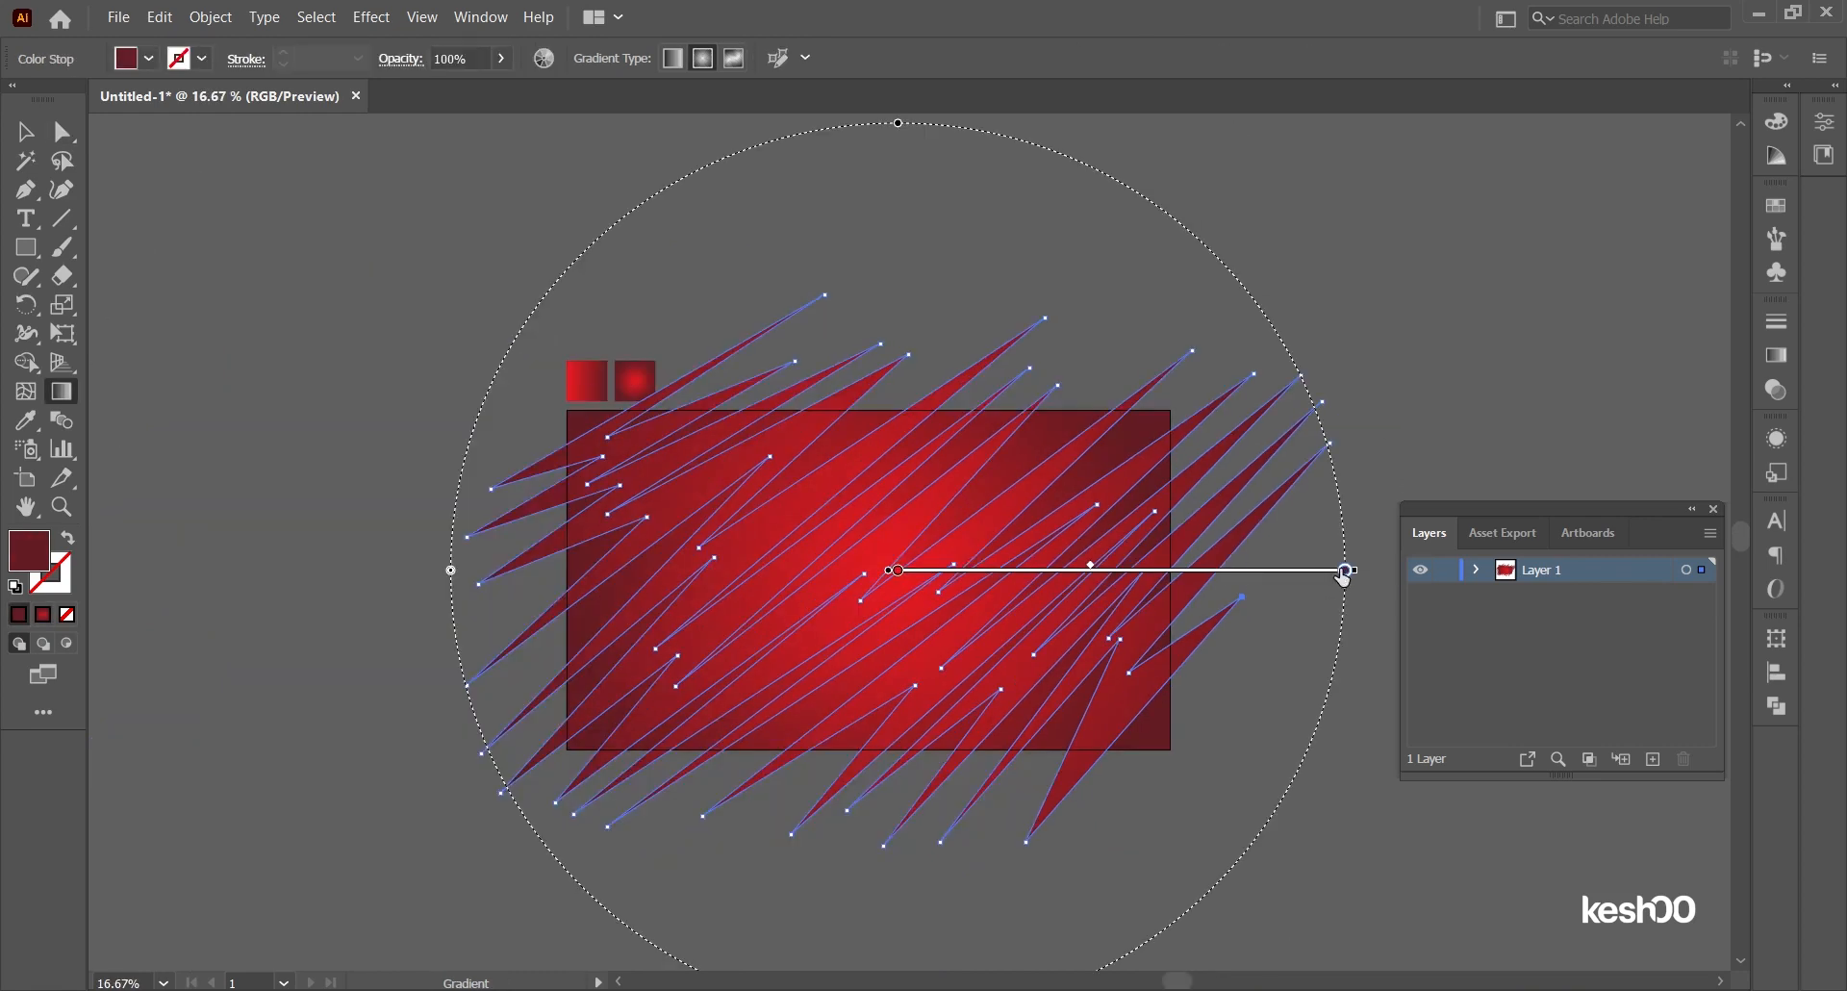
left_click_drag(454, 574, 467, 570)
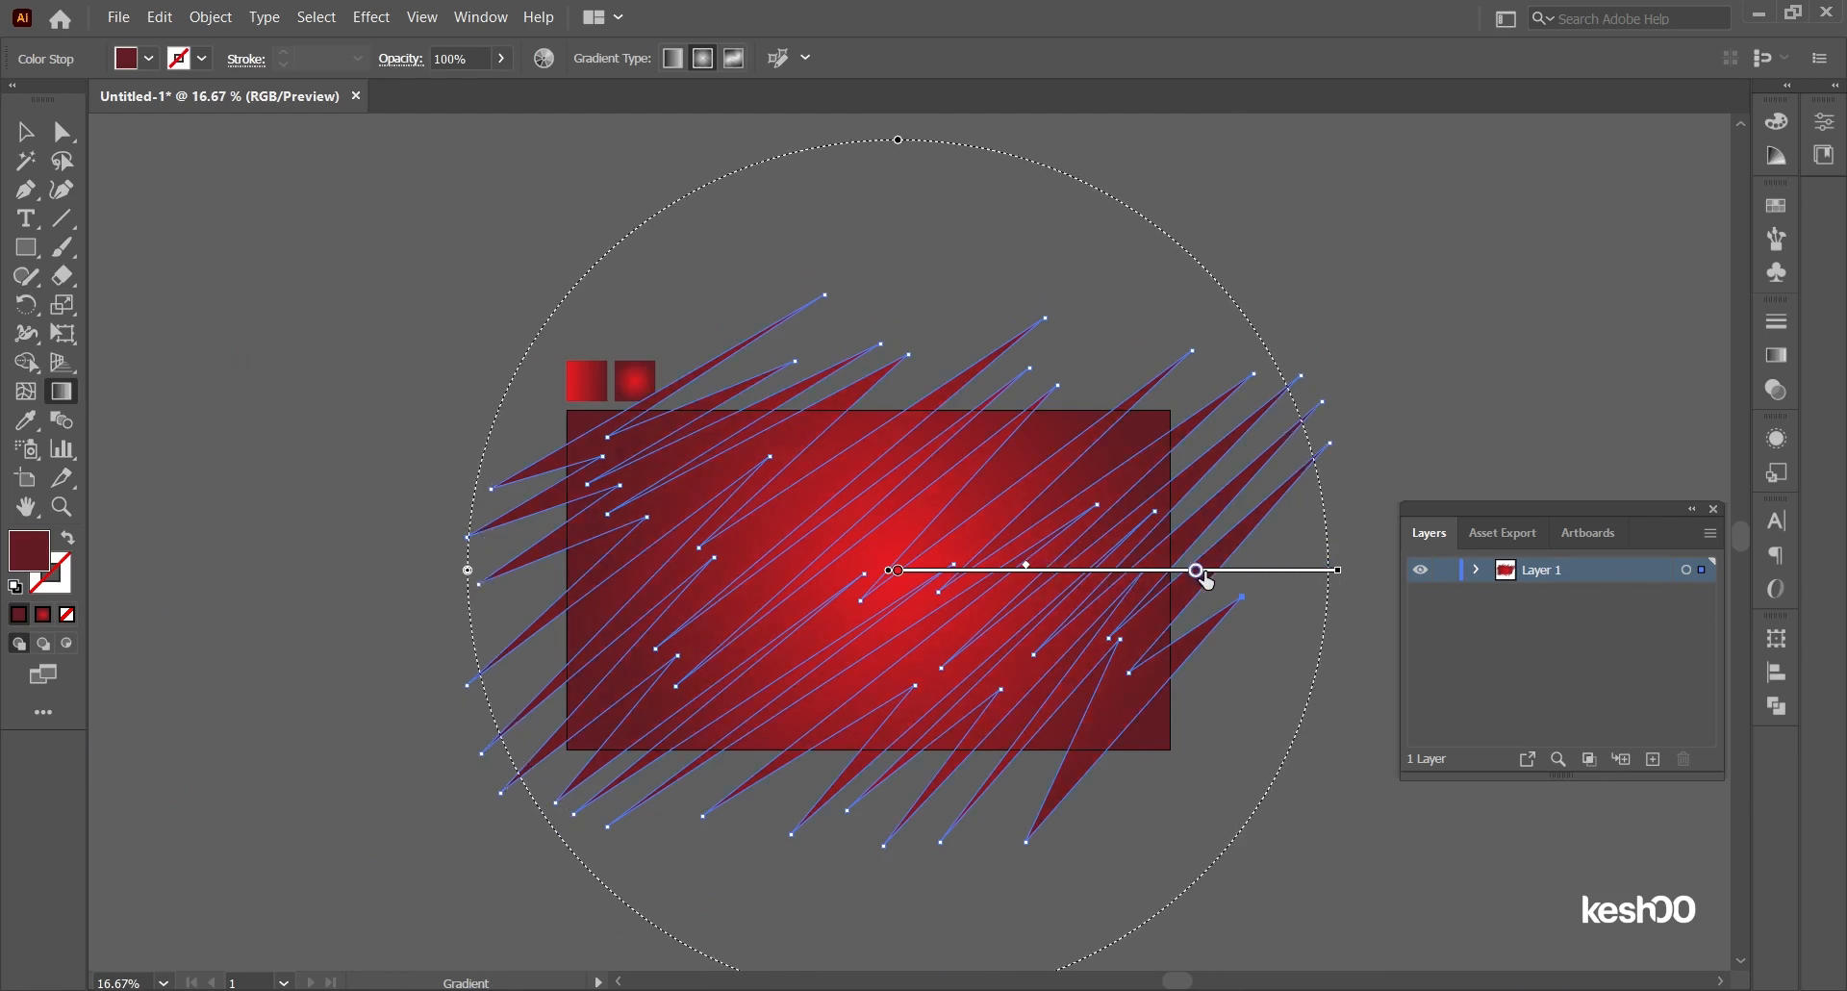
scroll(1227, 578, "up", 1)
scroll(1231, 578, "down", 1)
Step: Sample gradients onto the zigzag with the Eyedropper, finishing with the linear red-to-dark-red swatch
left_click(25, 420)
left_click(580, 380)
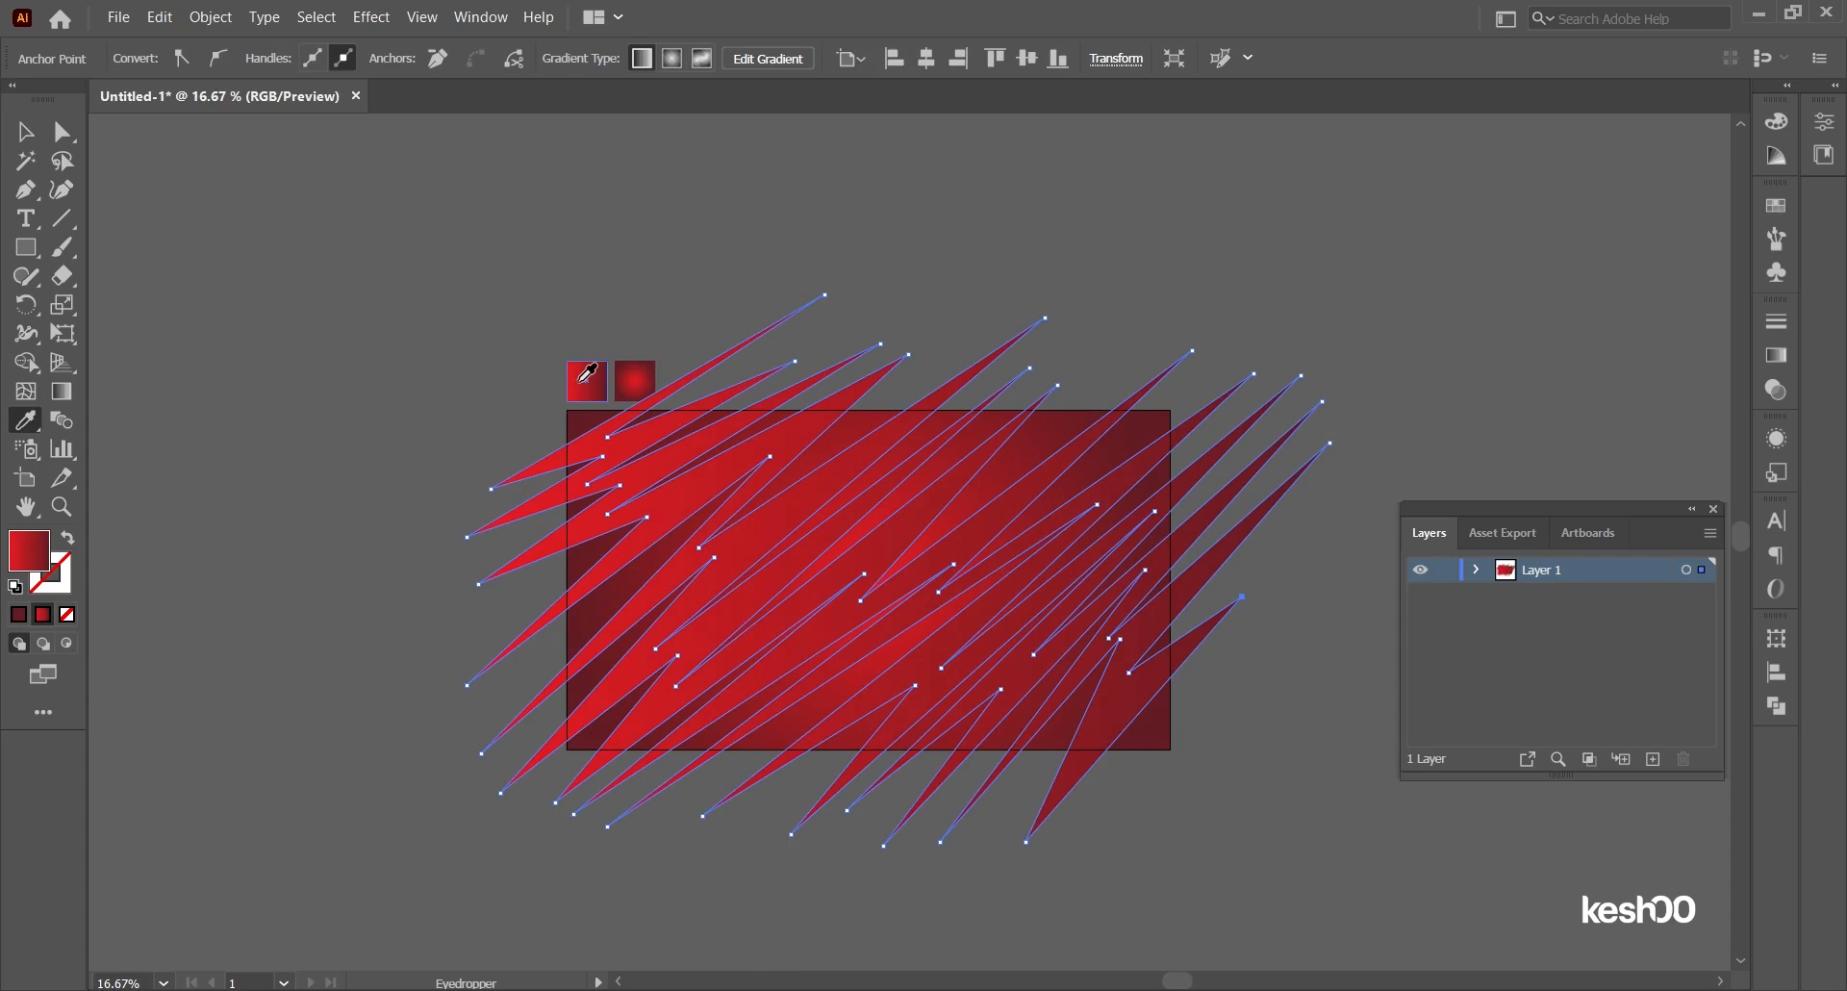
key("ctrl")
left_click(616, 379)
scroll(1082, 481, "up", 1)
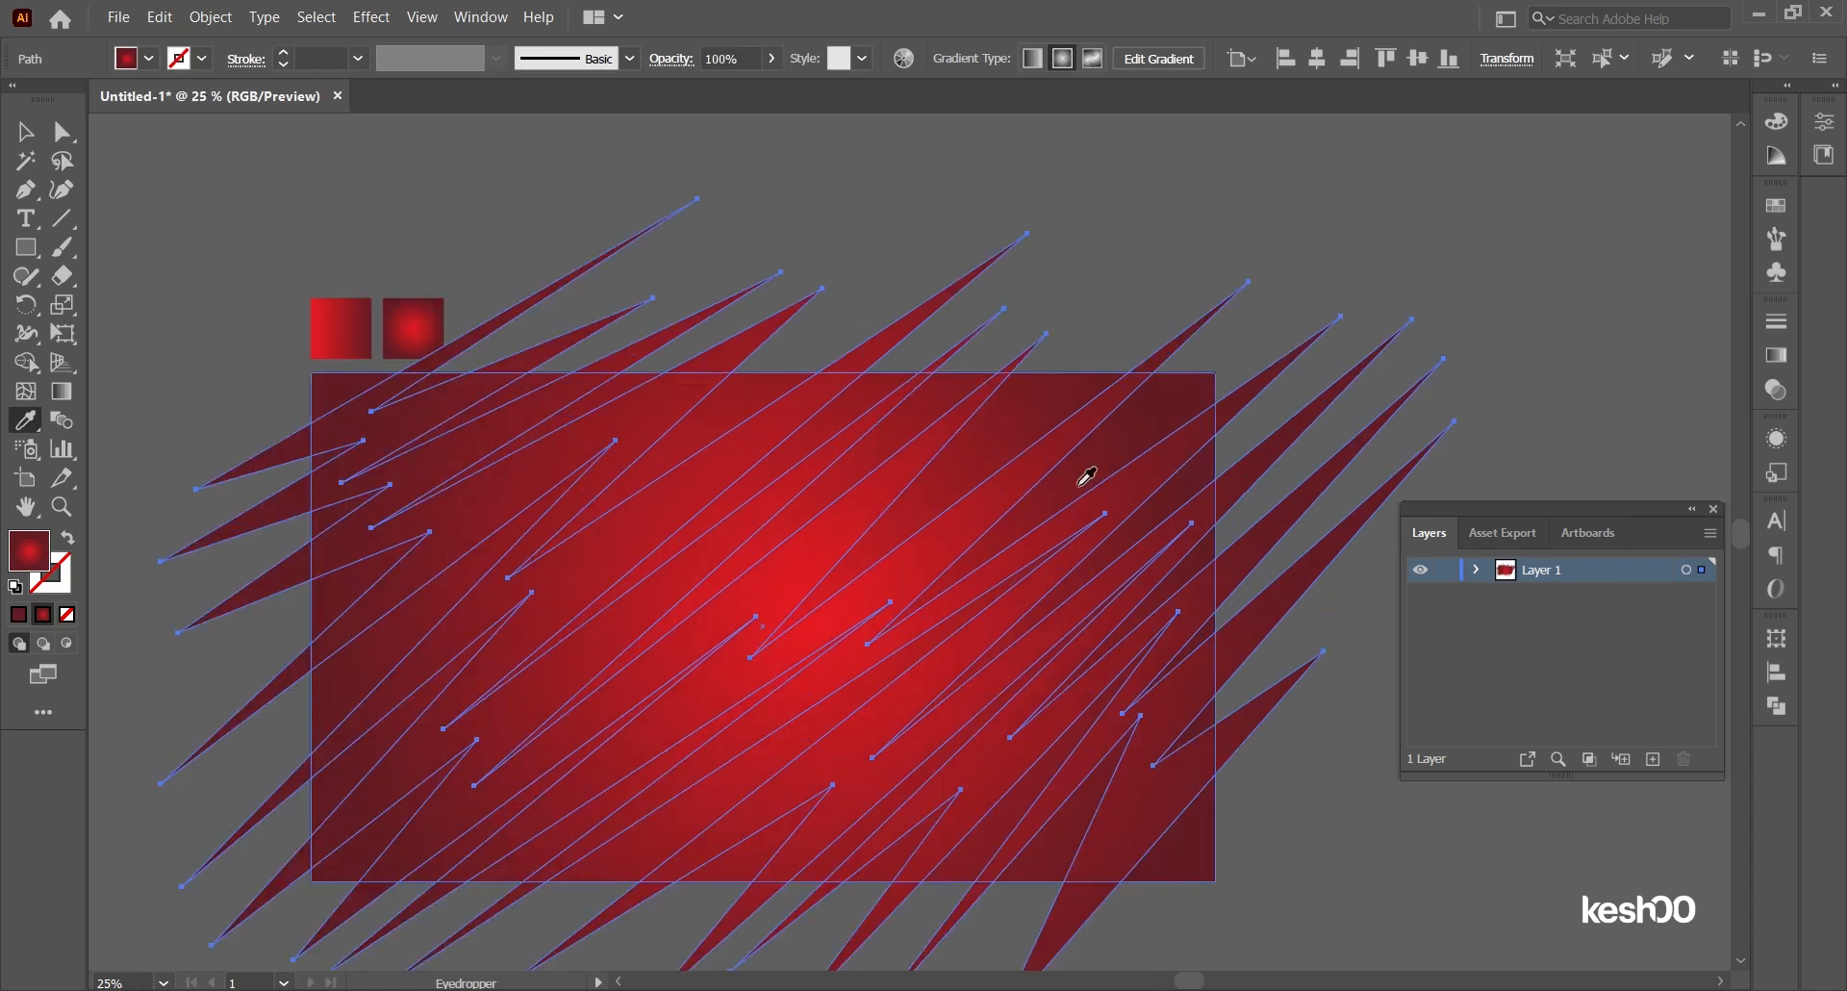
left_click(347, 328)
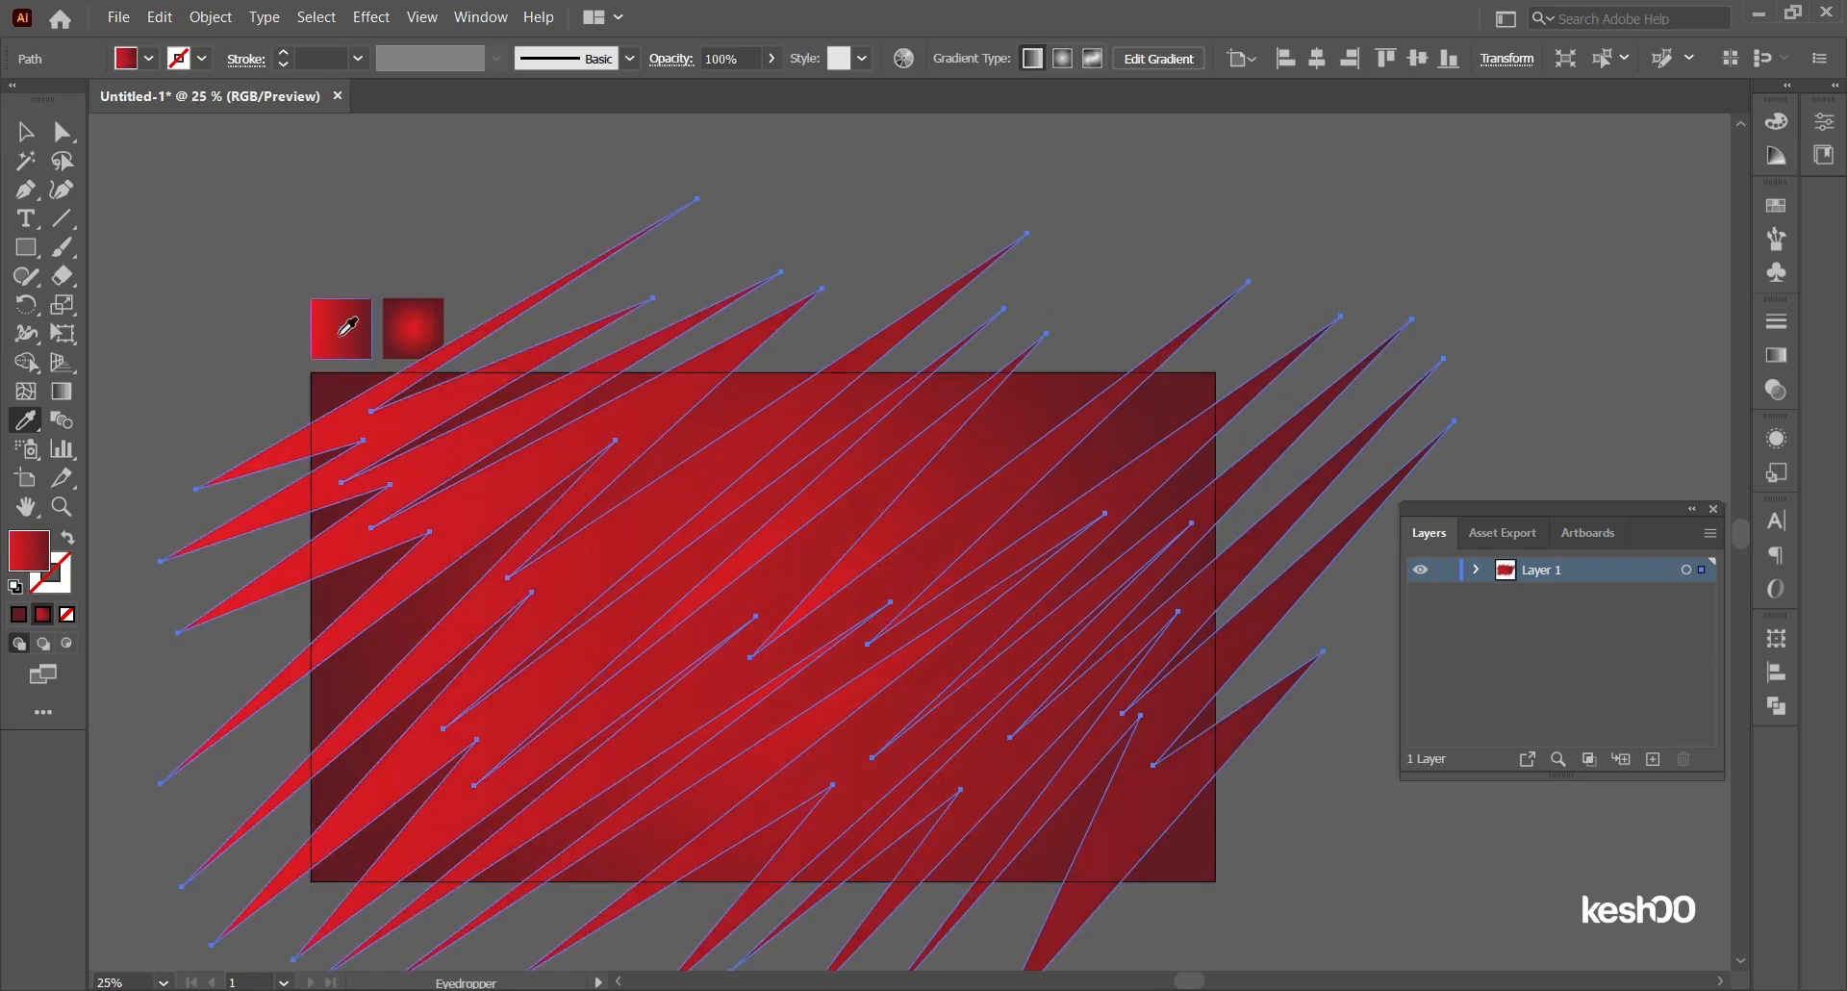
key("g")
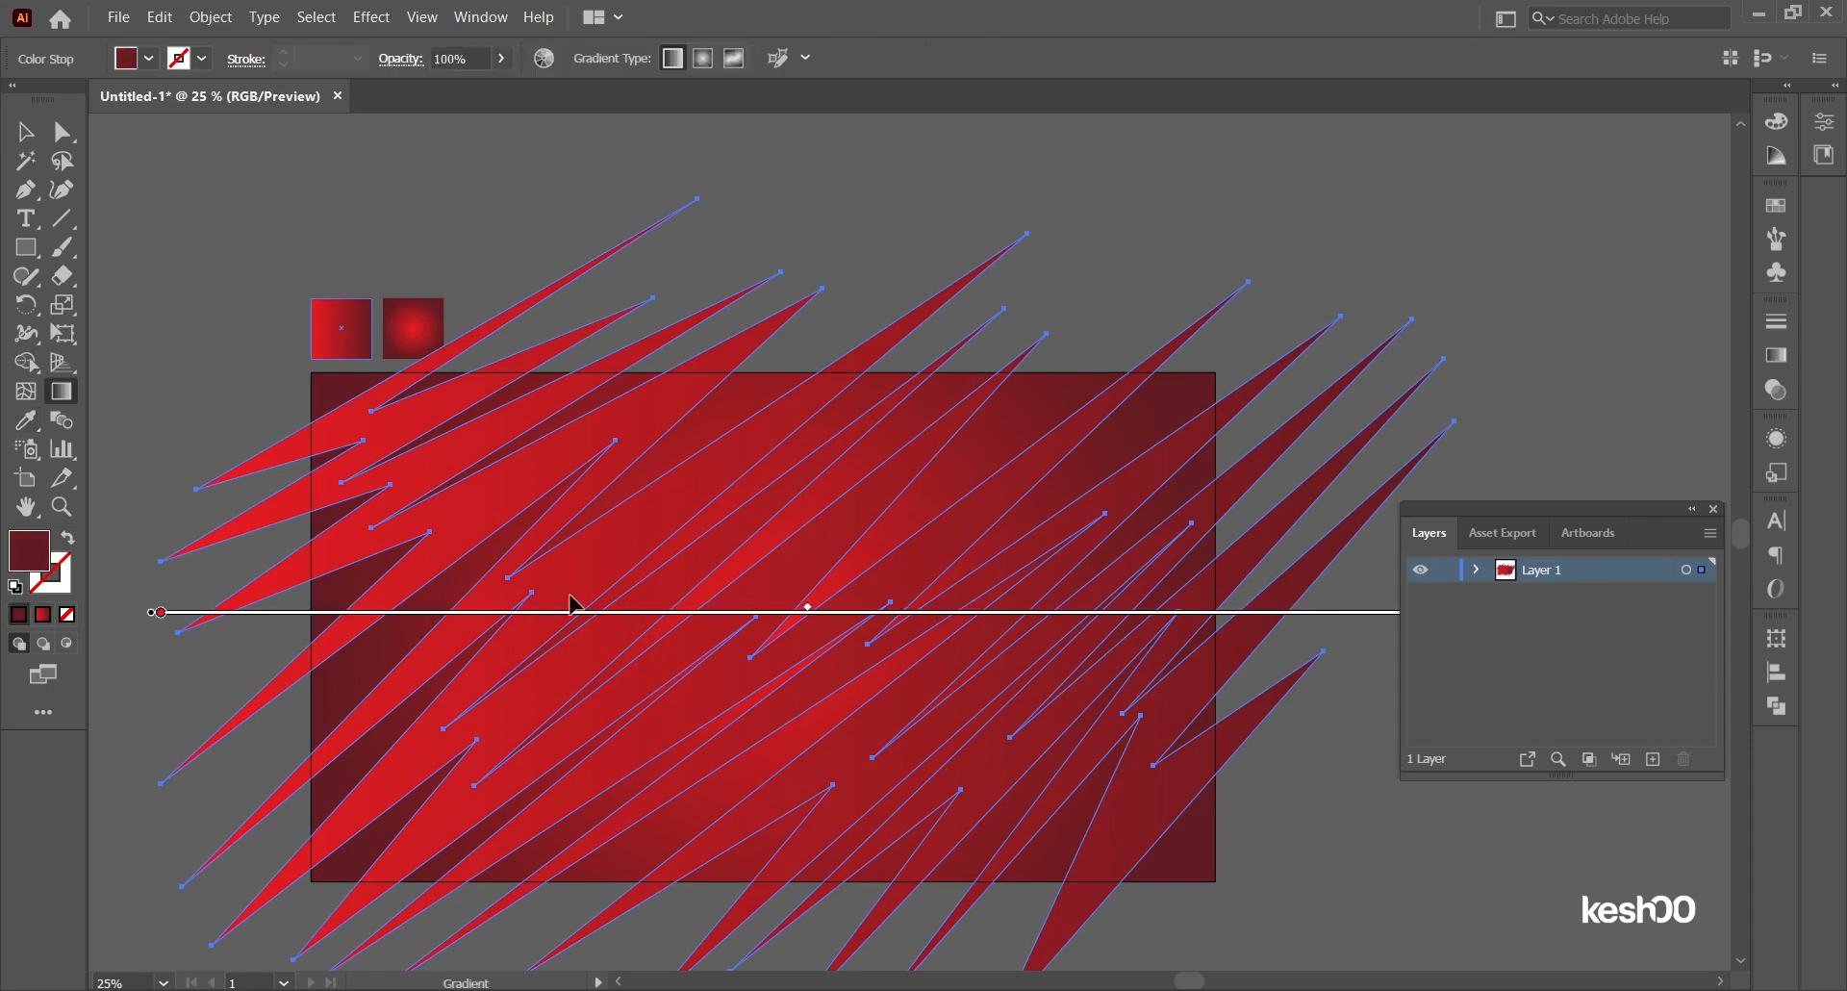
scroll(582, 621, "down", 2)
left_click(365, 600)
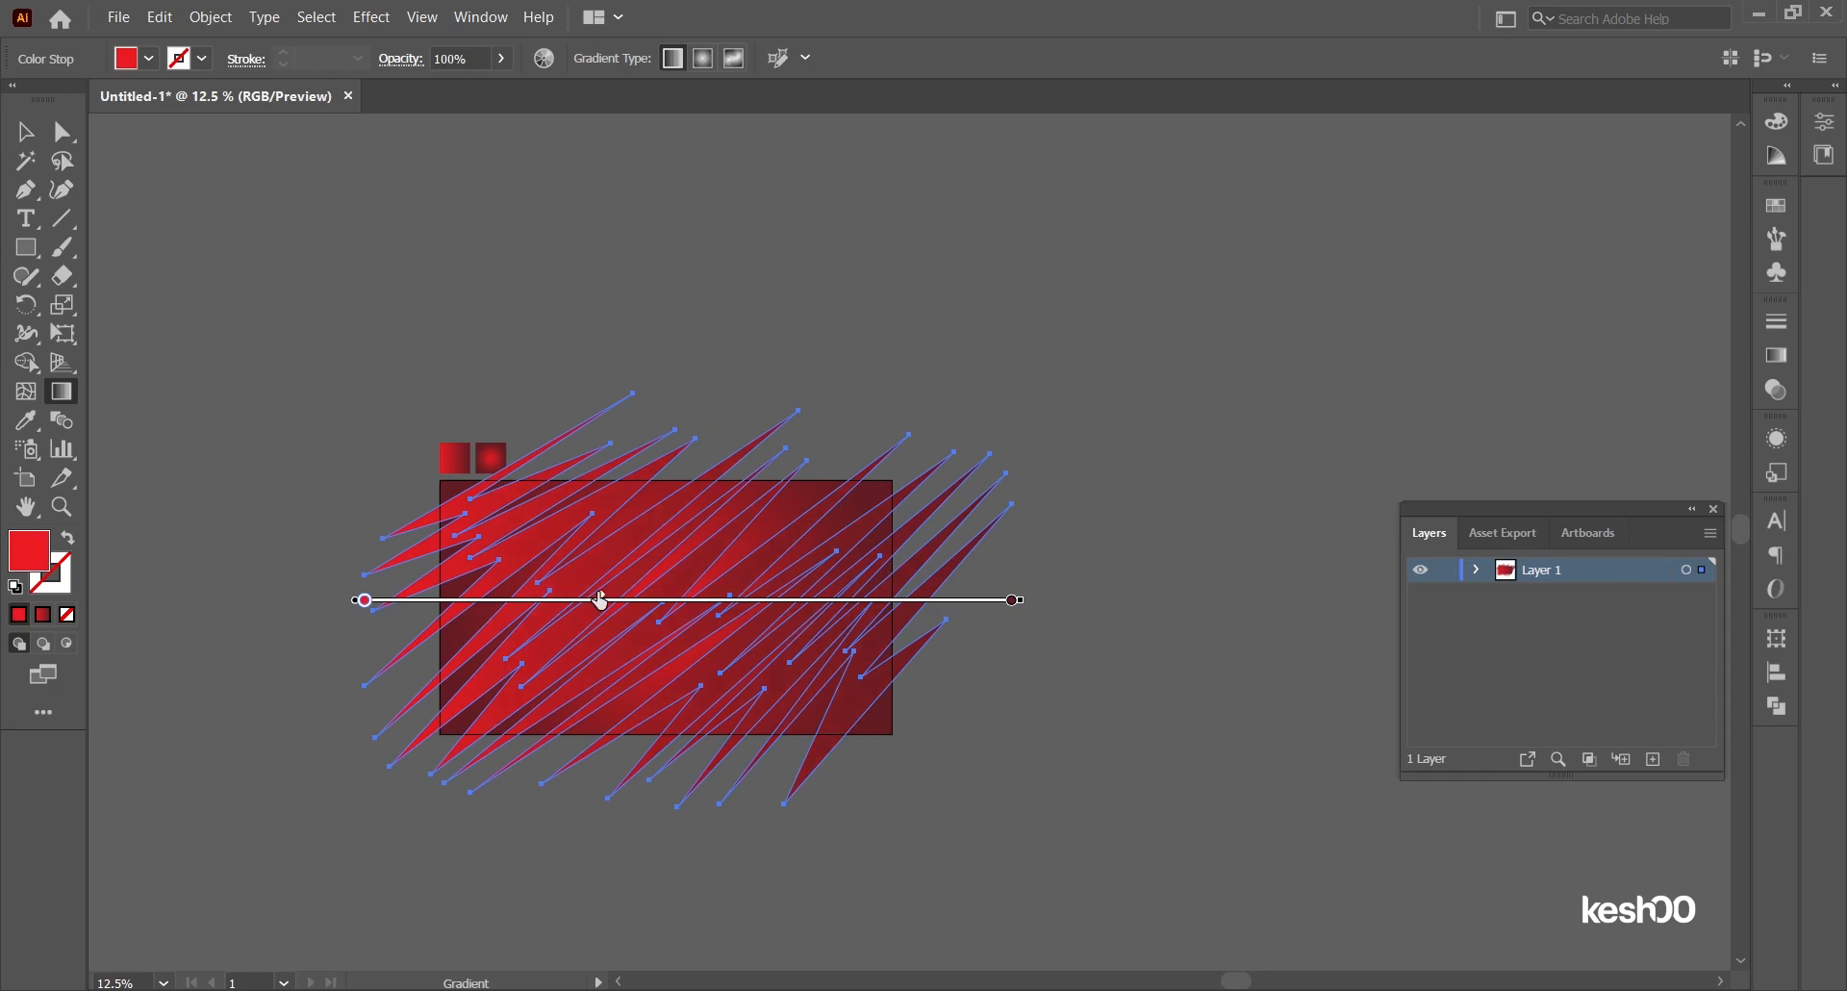
scroll(707, 569, "up", 1)
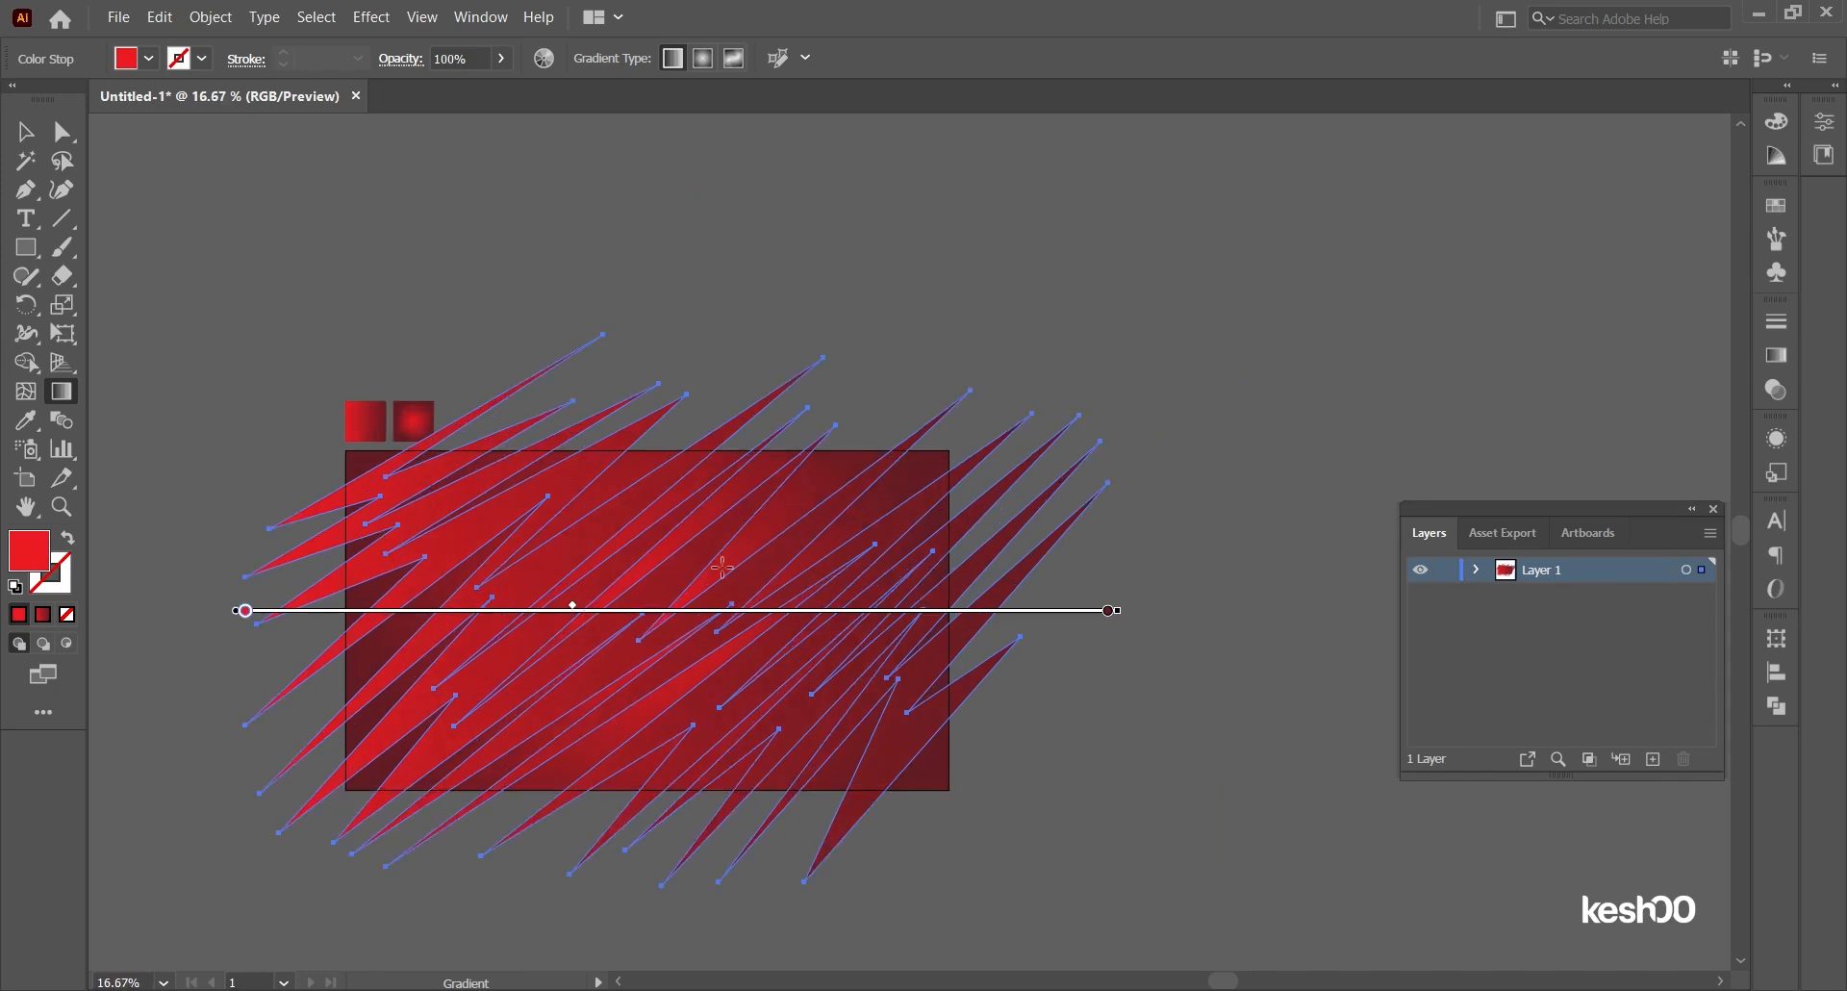
Step: Duplicate the zigzag shape with a small offset to the left of the original
left_click(26, 131)
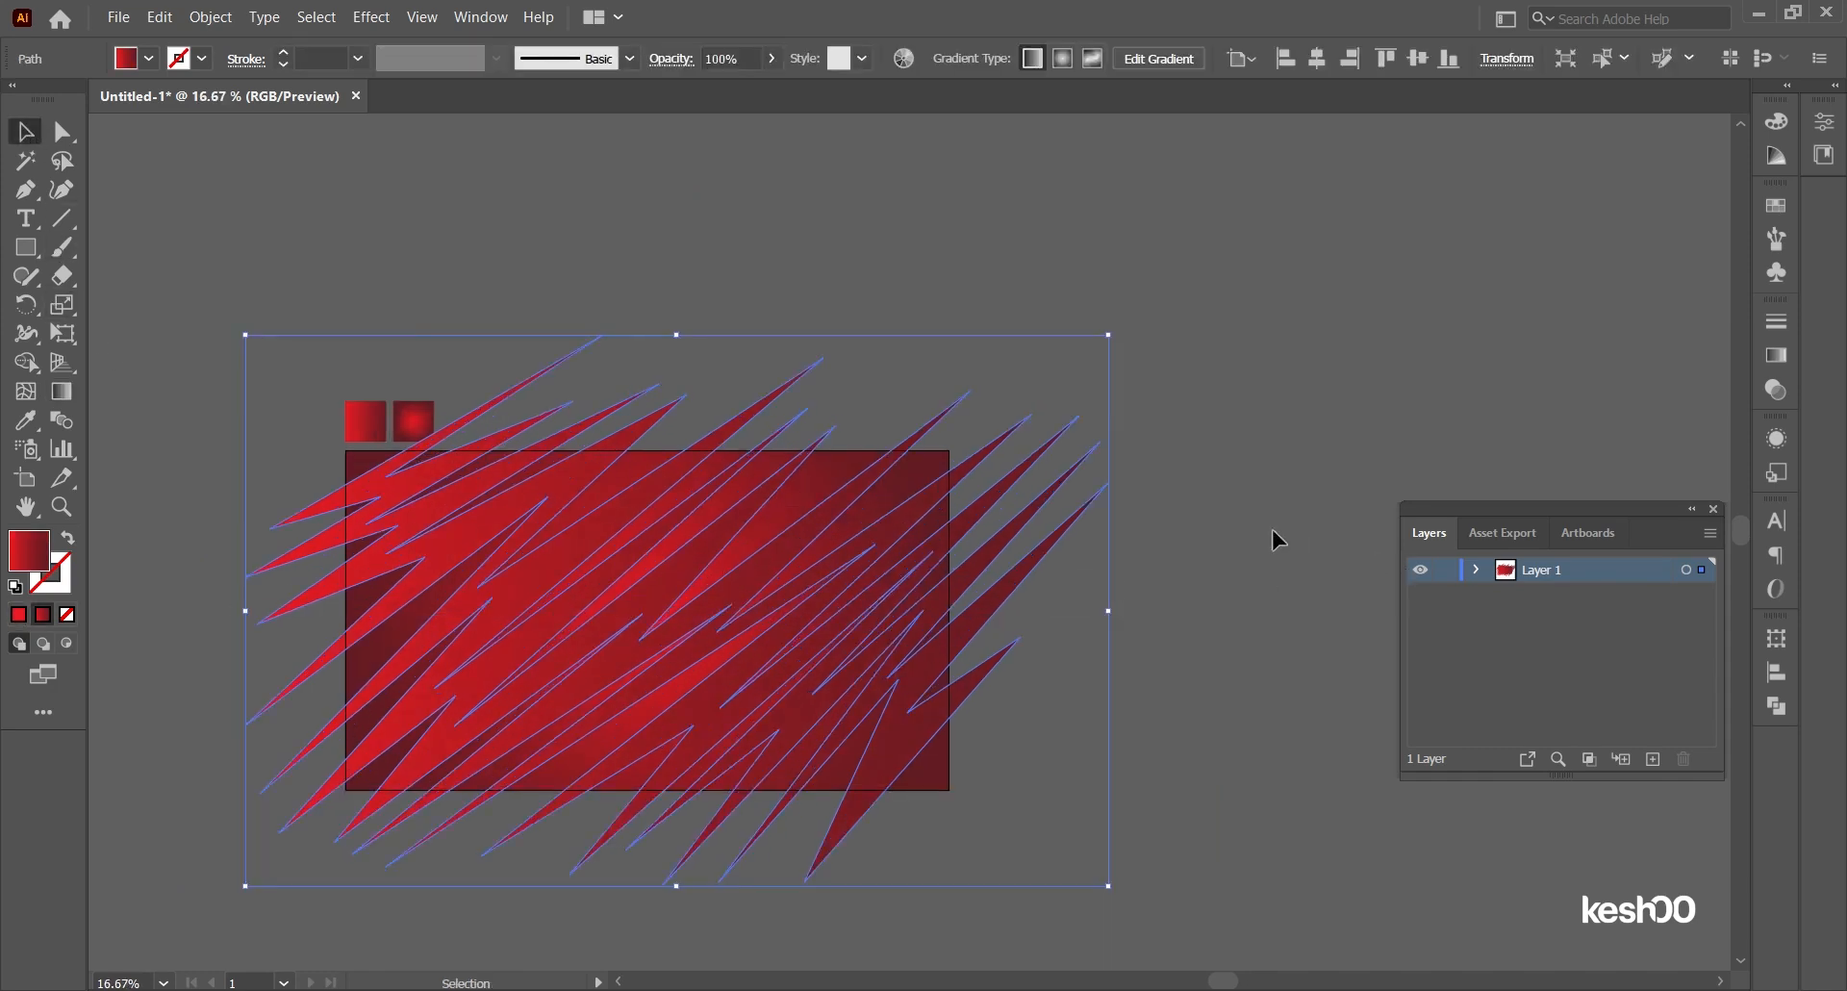
key("a")
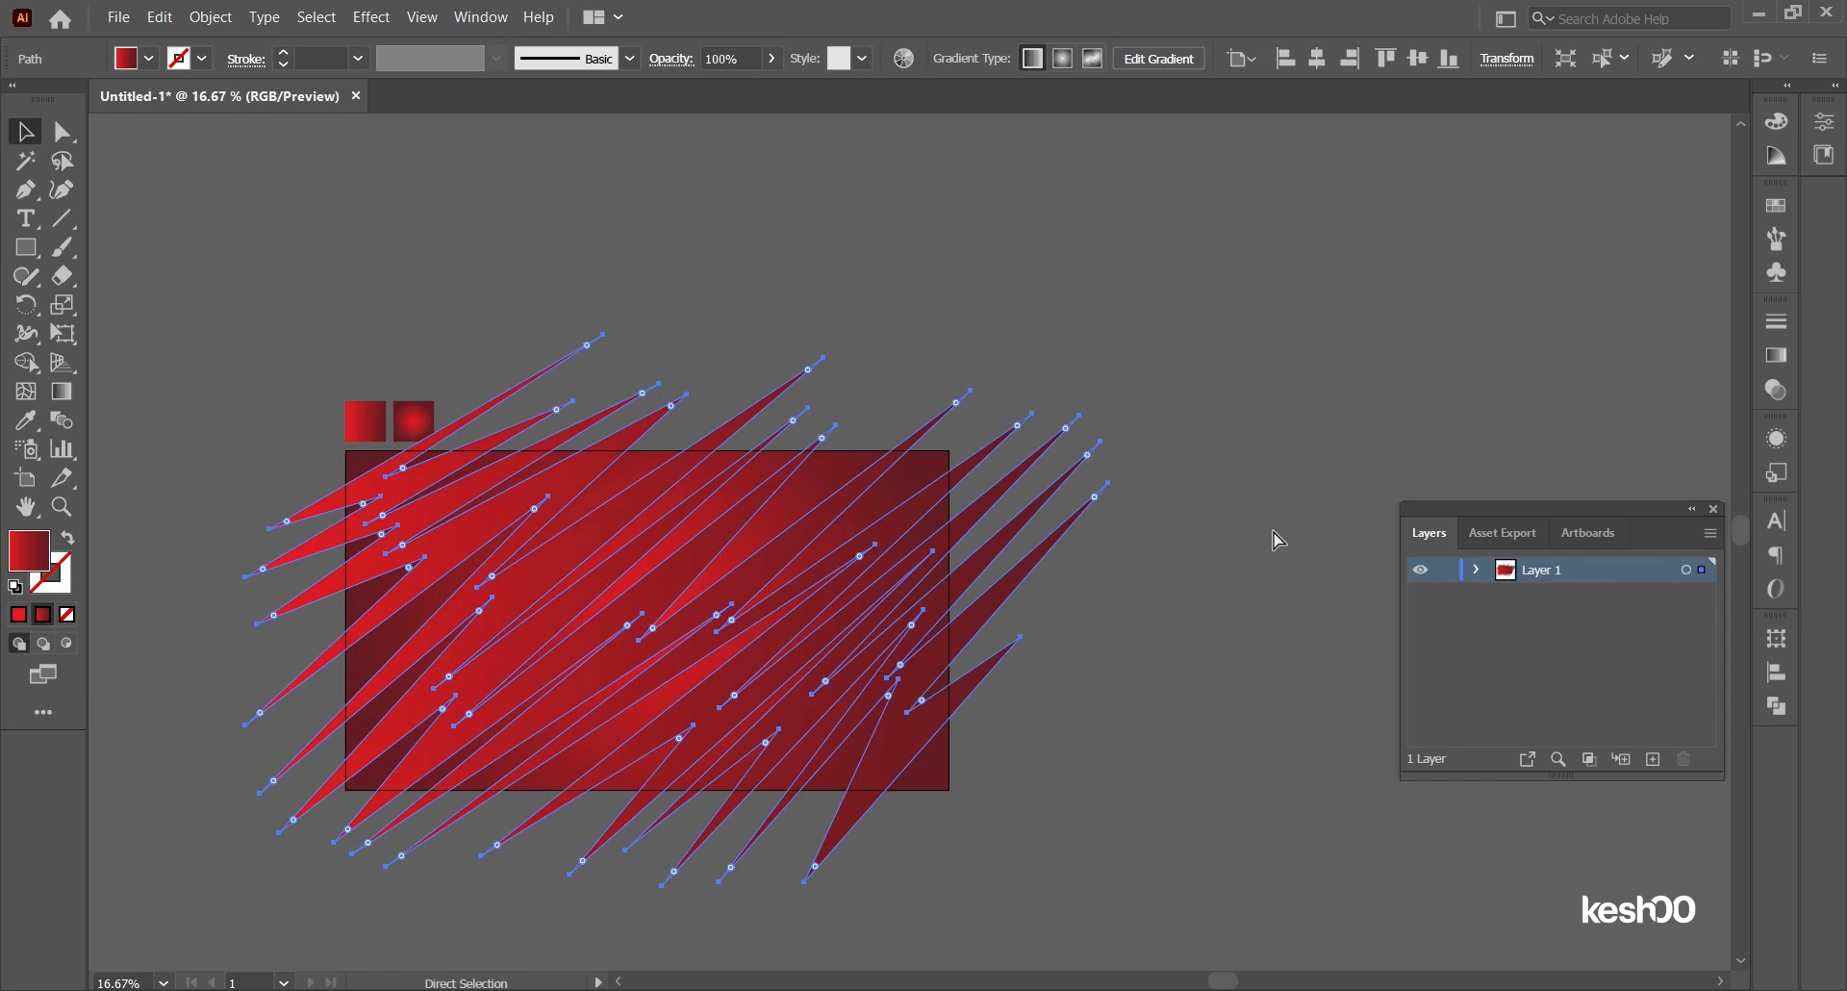
left_click_drag(756, 554, 746, 559)
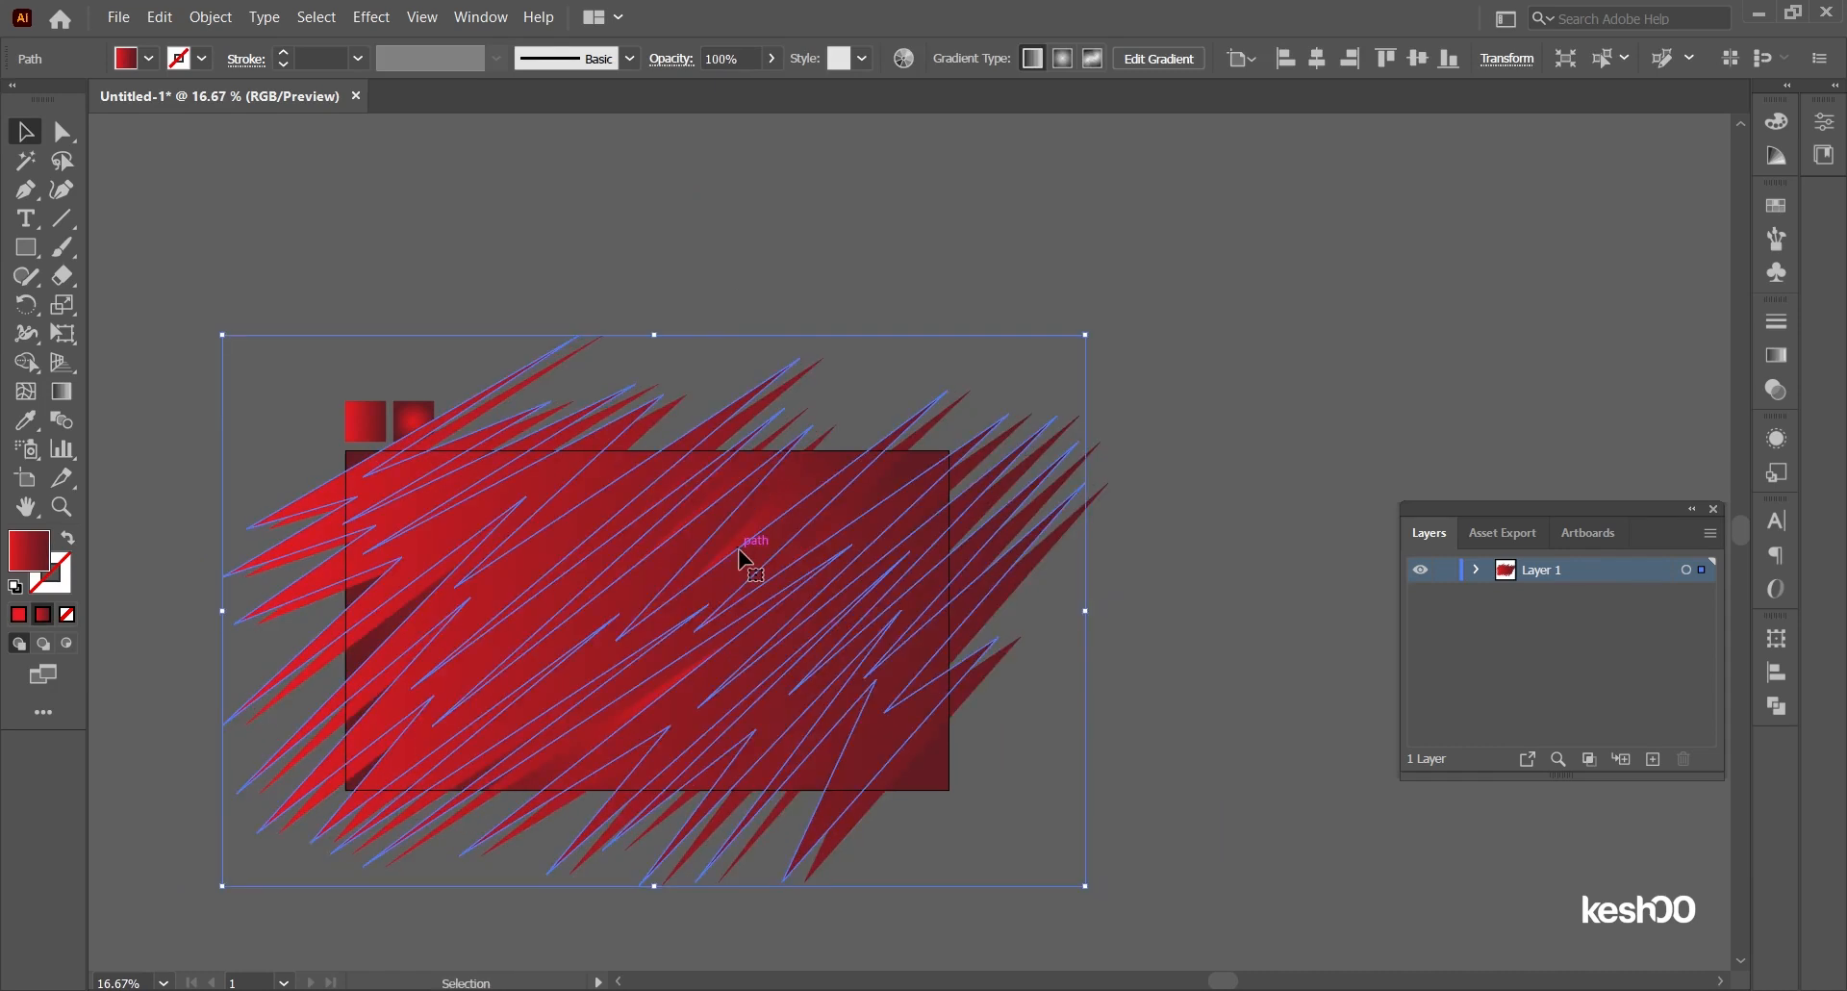
key("a")
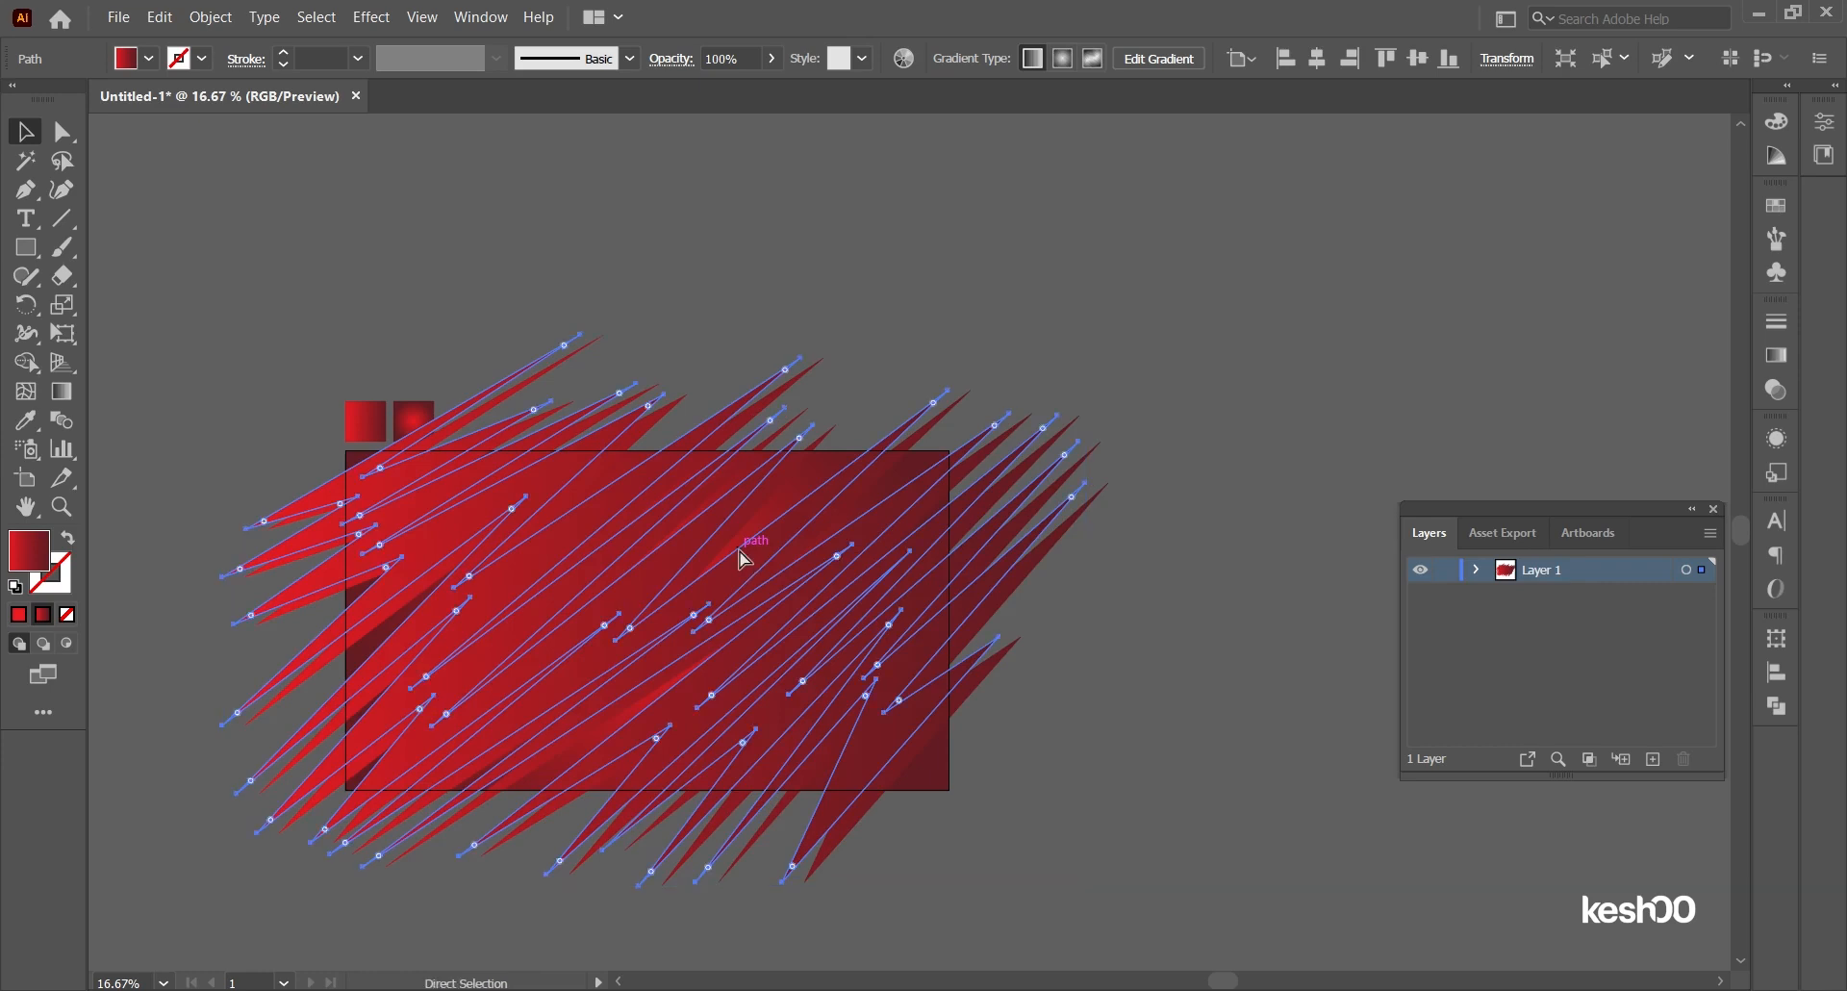
left_click(745, 560)
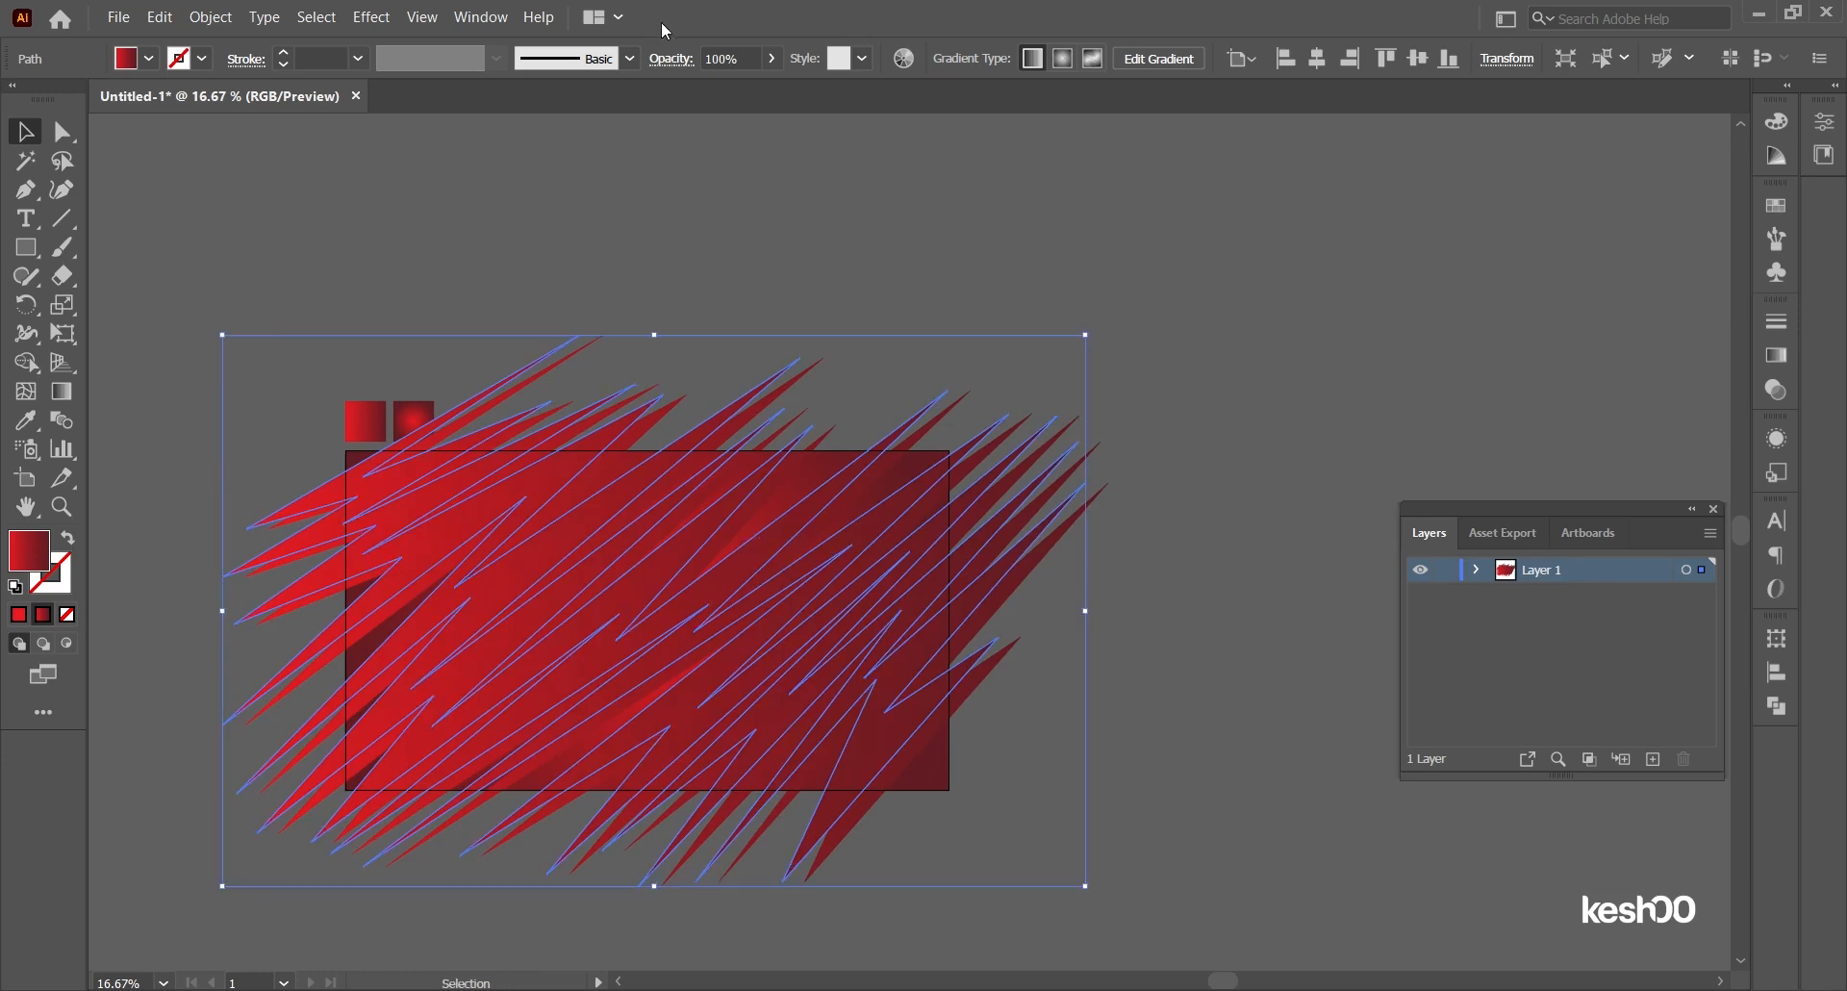
Step: Set the duplicate zigzag's blend mode to Multiply and nudge it slightly closer to the original zigzag
left_click(1776, 390)
left_click(1544, 349)
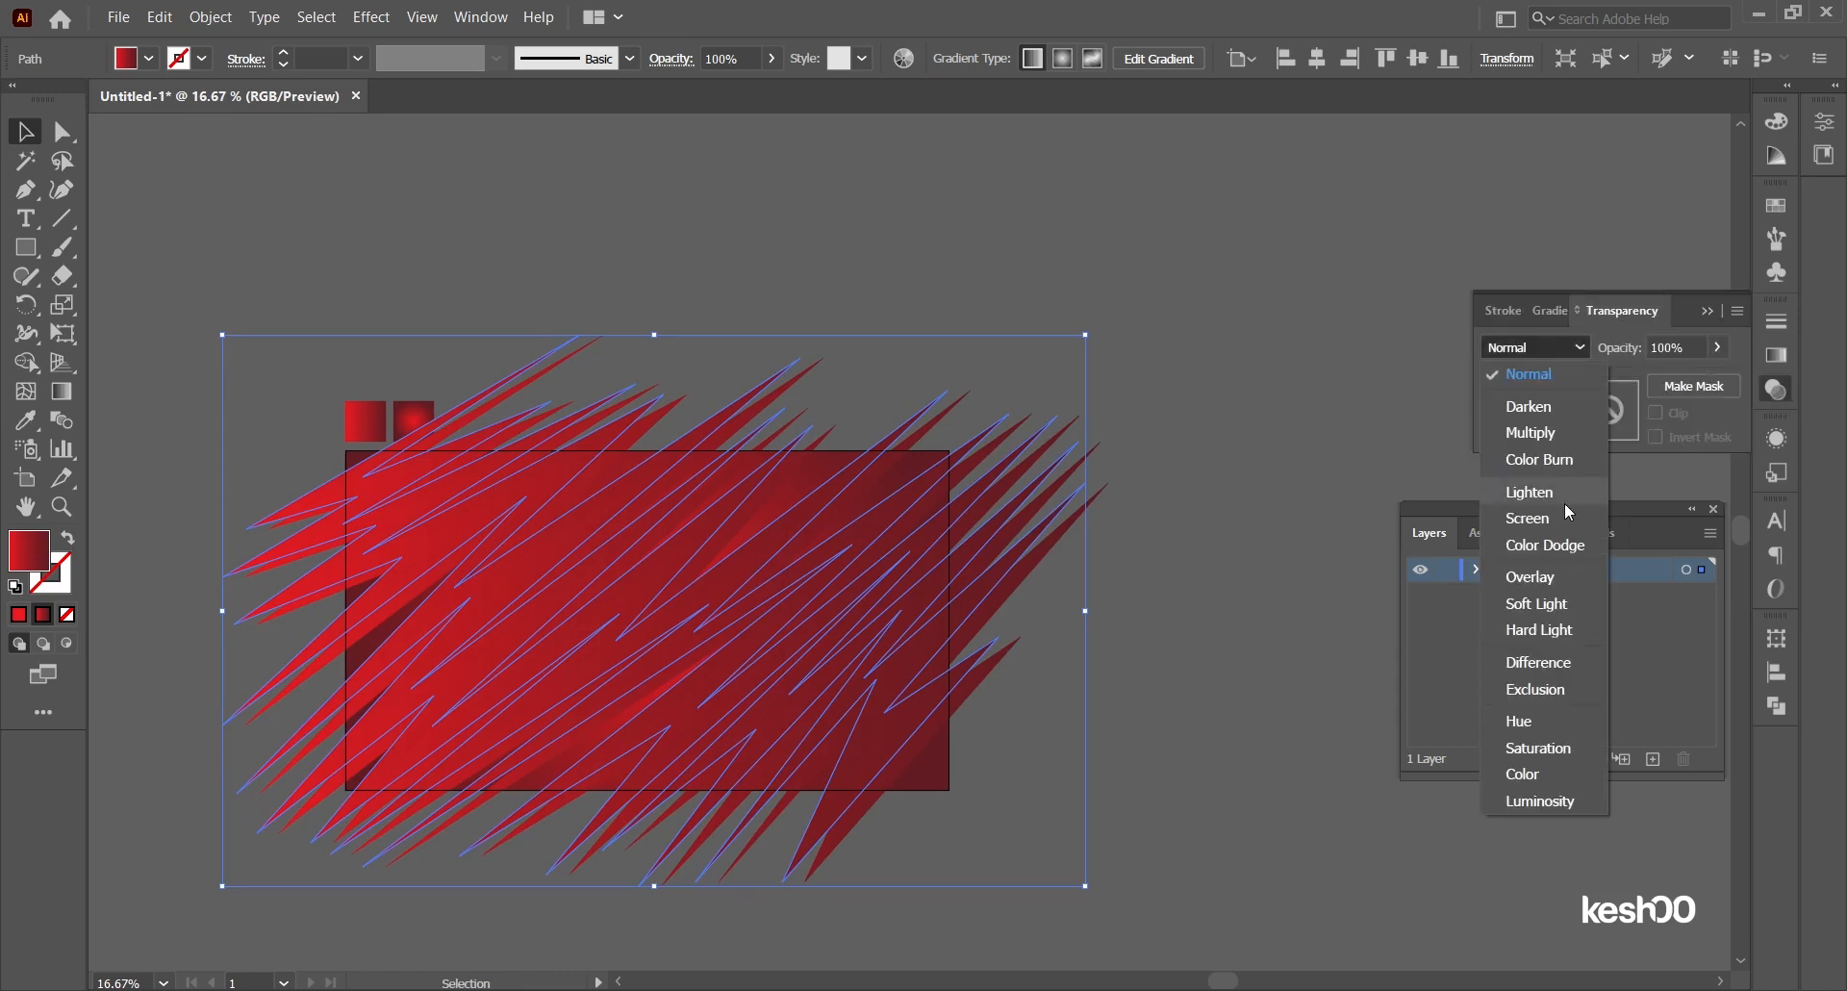
left_click(1537, 438)
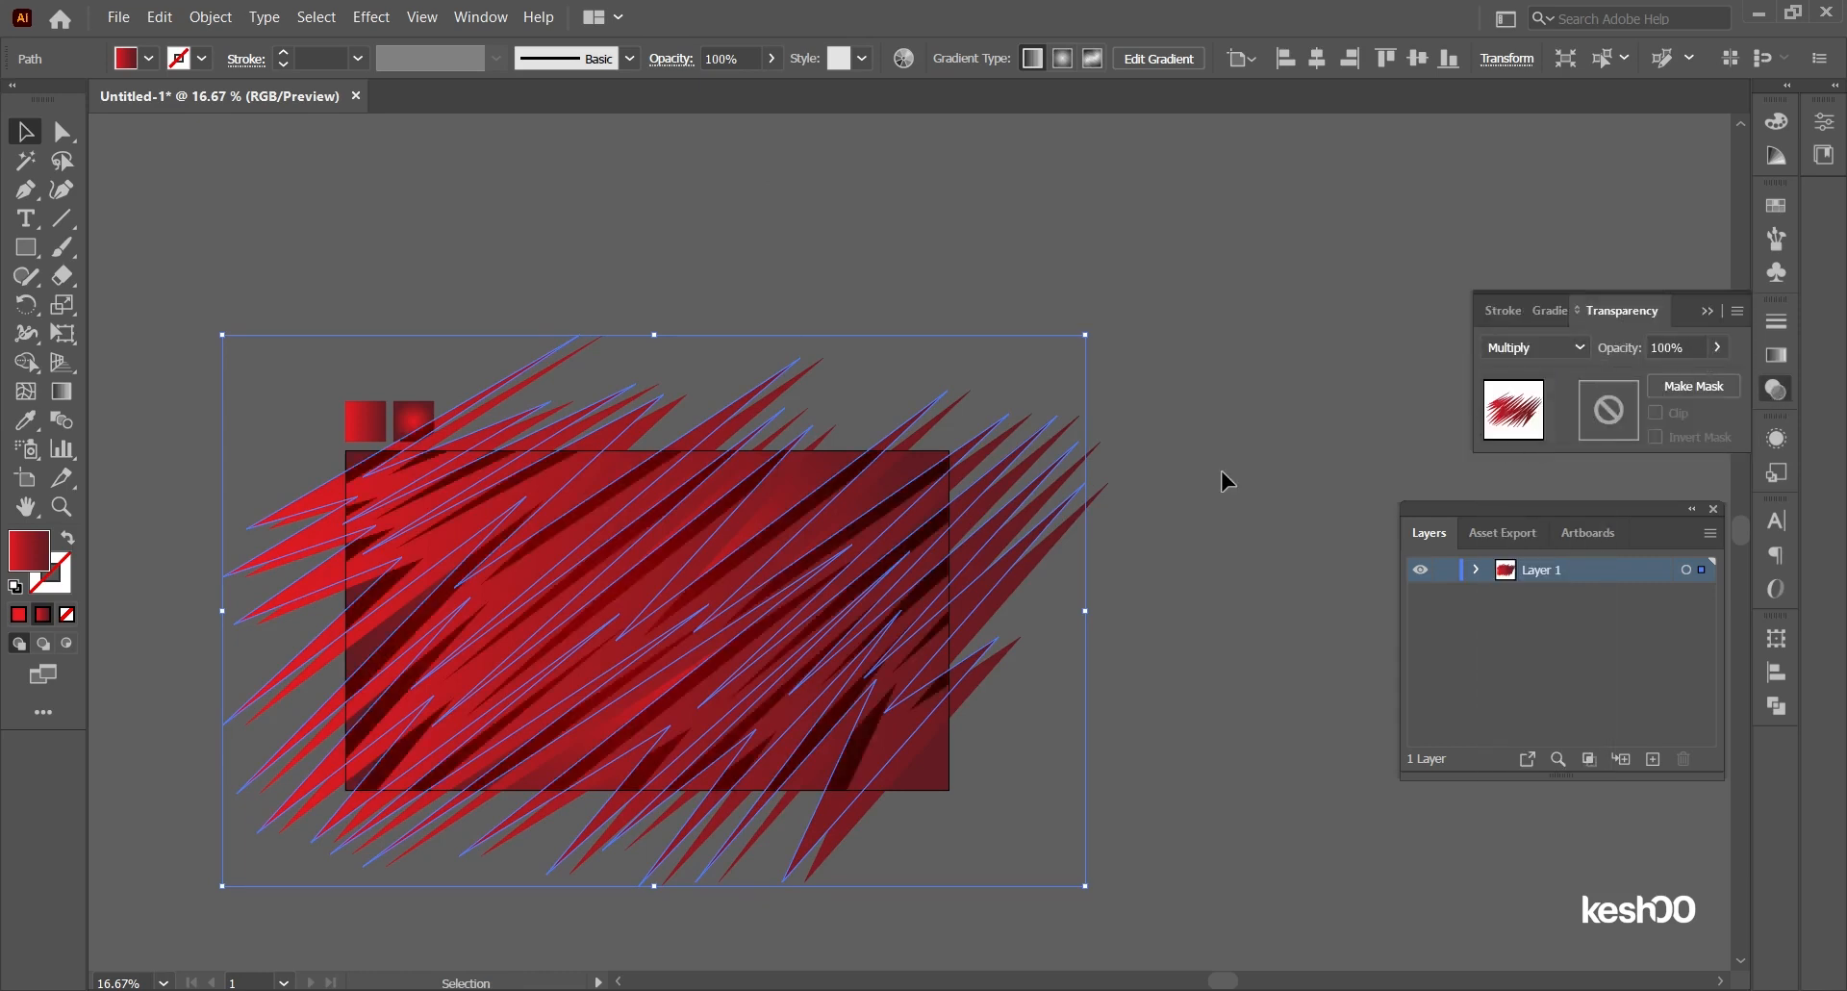
scroll(545, 515, "up", 2)
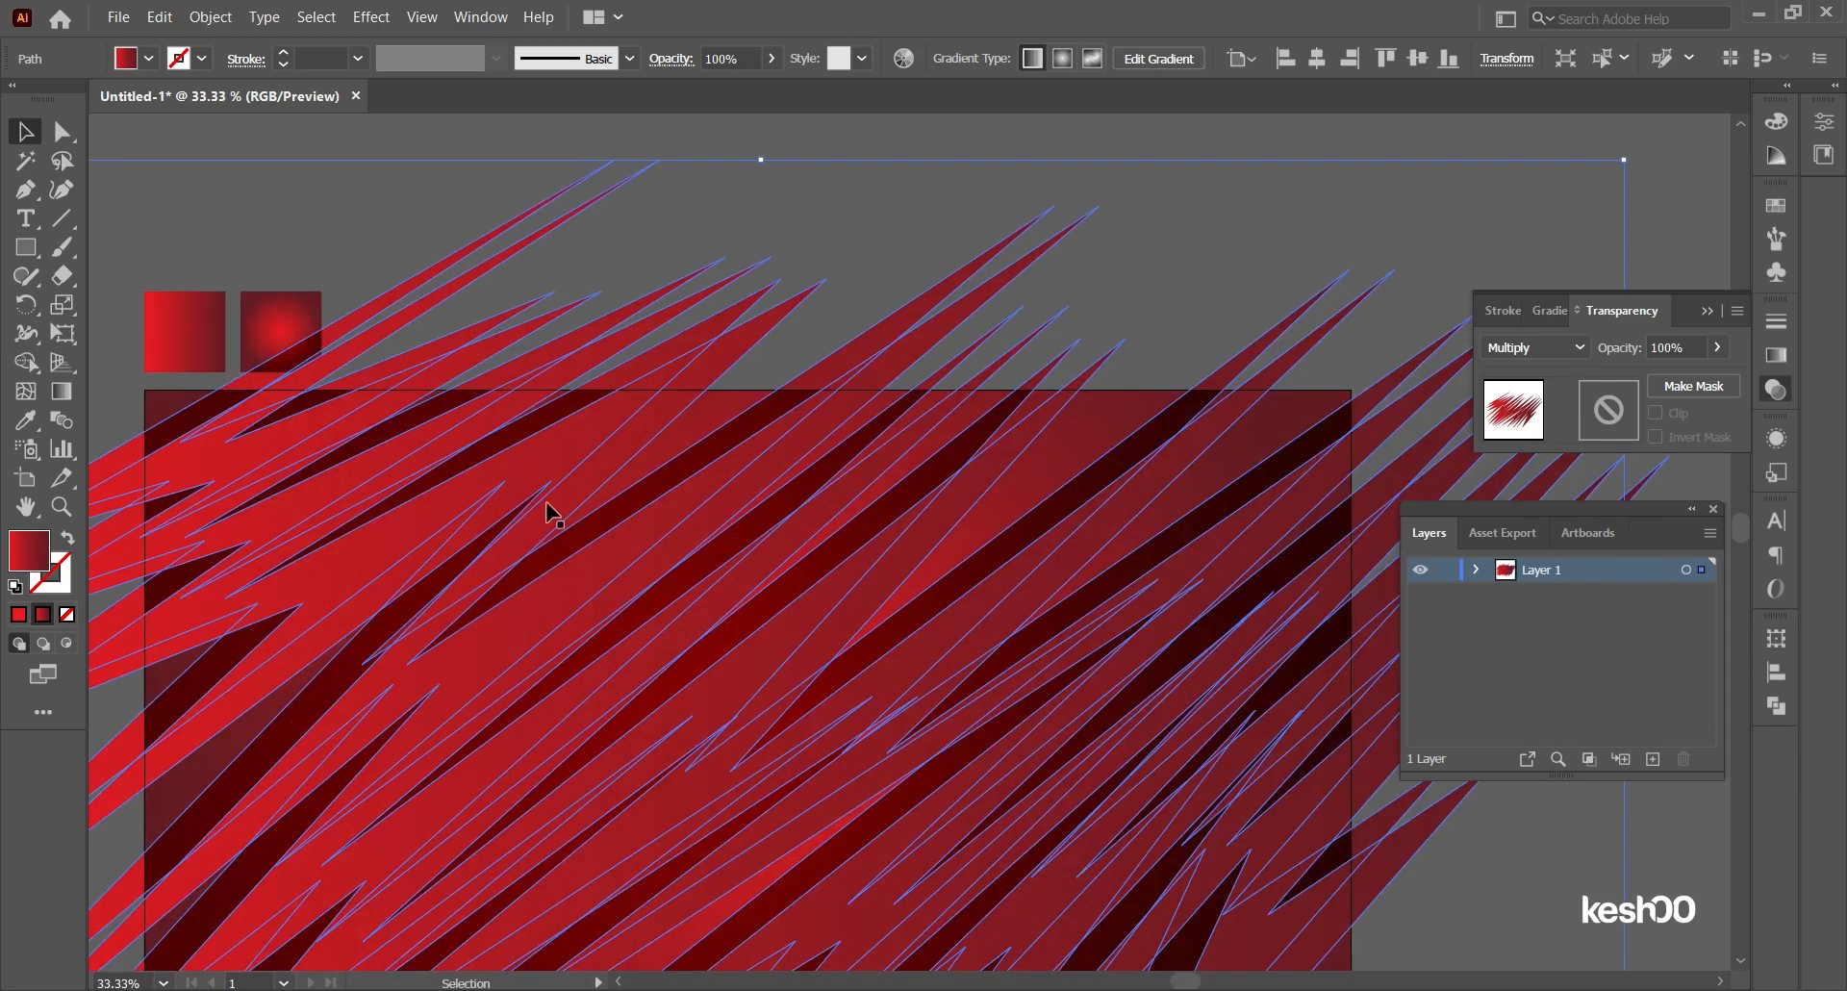
left_click_drag(571, 477, 579, 479)
scroll(579, 479, "down", 3)
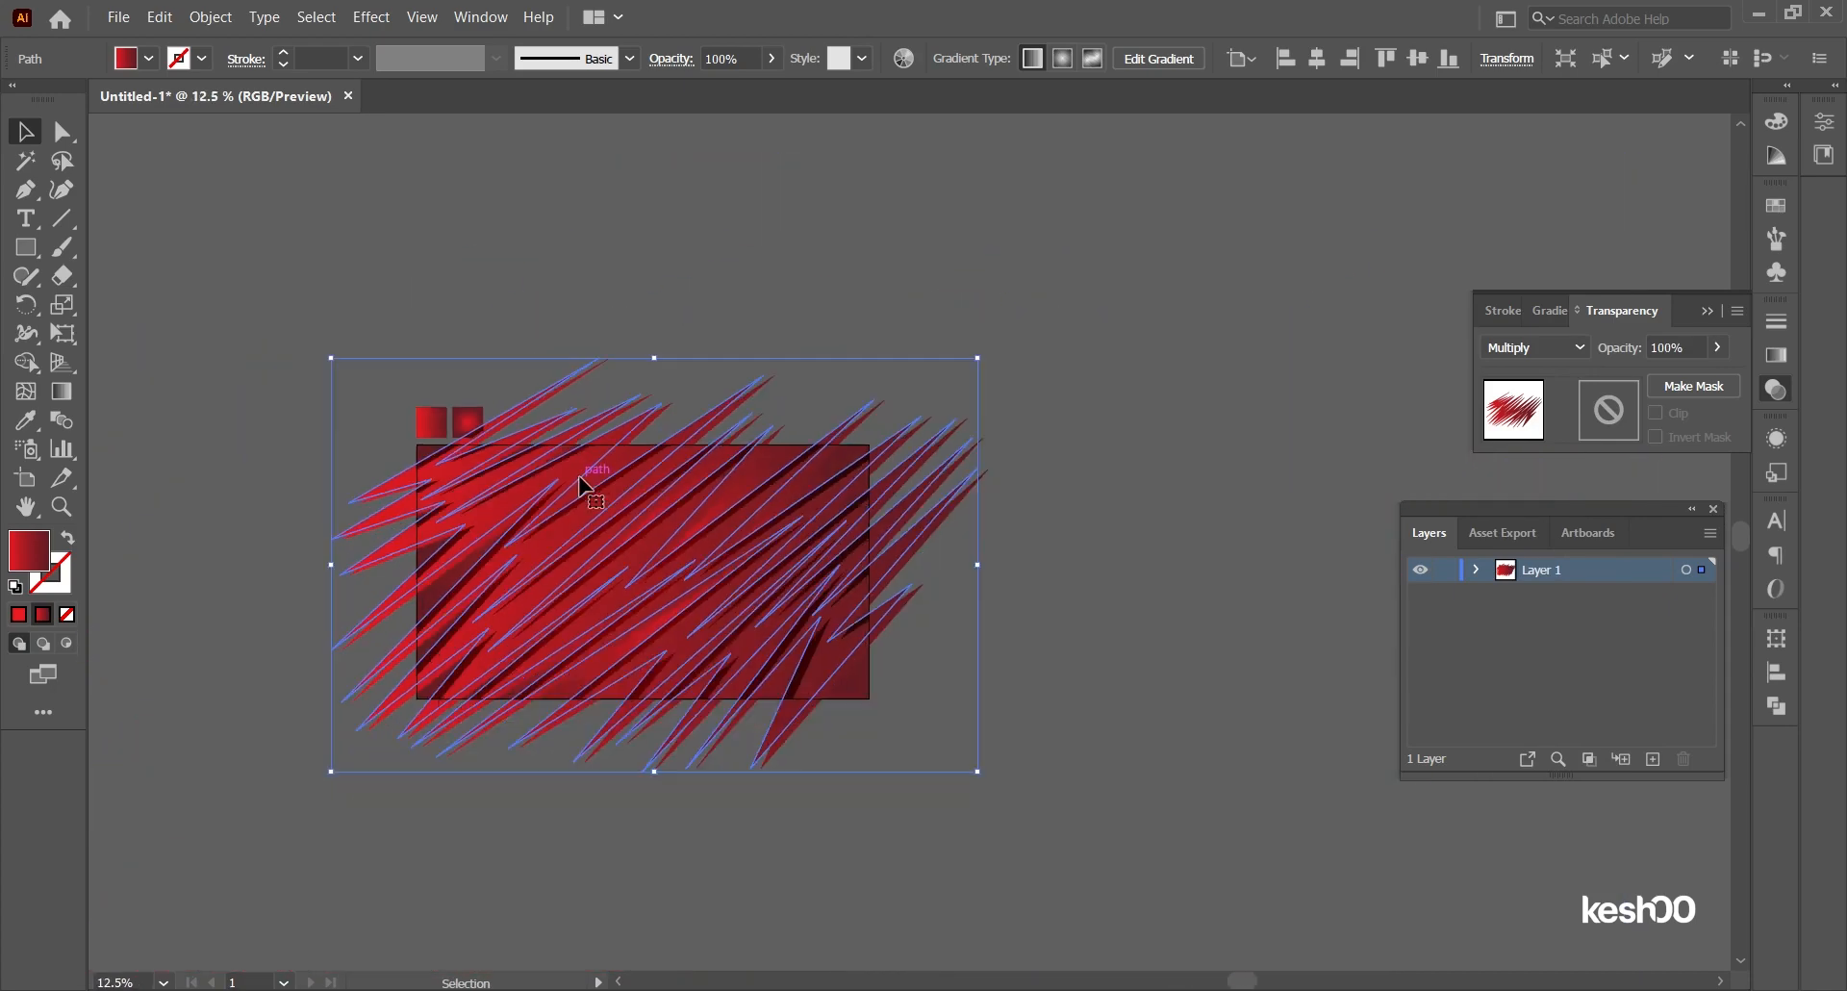
left_click(1318, 512)
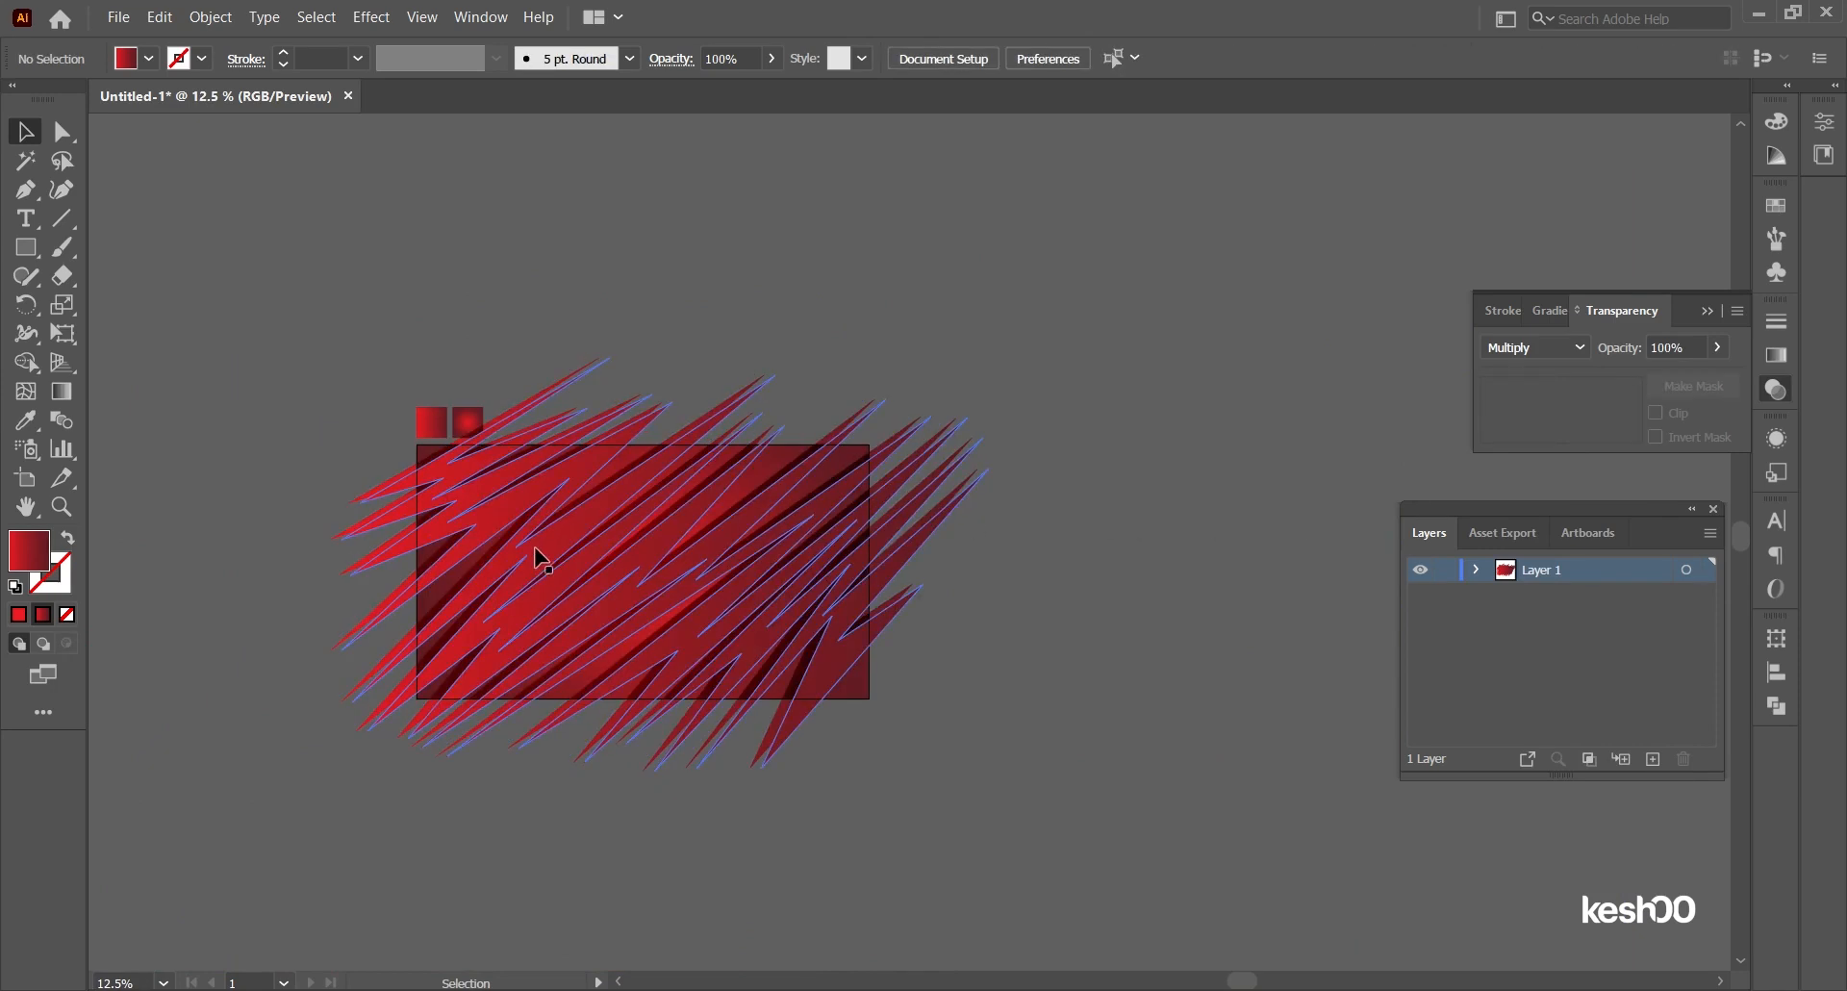
Step: Apply the radial red gradient swatch to the original zigzag with the Eyedropper
scroll(535, 548, "up", 2)
left_click(565, 541)
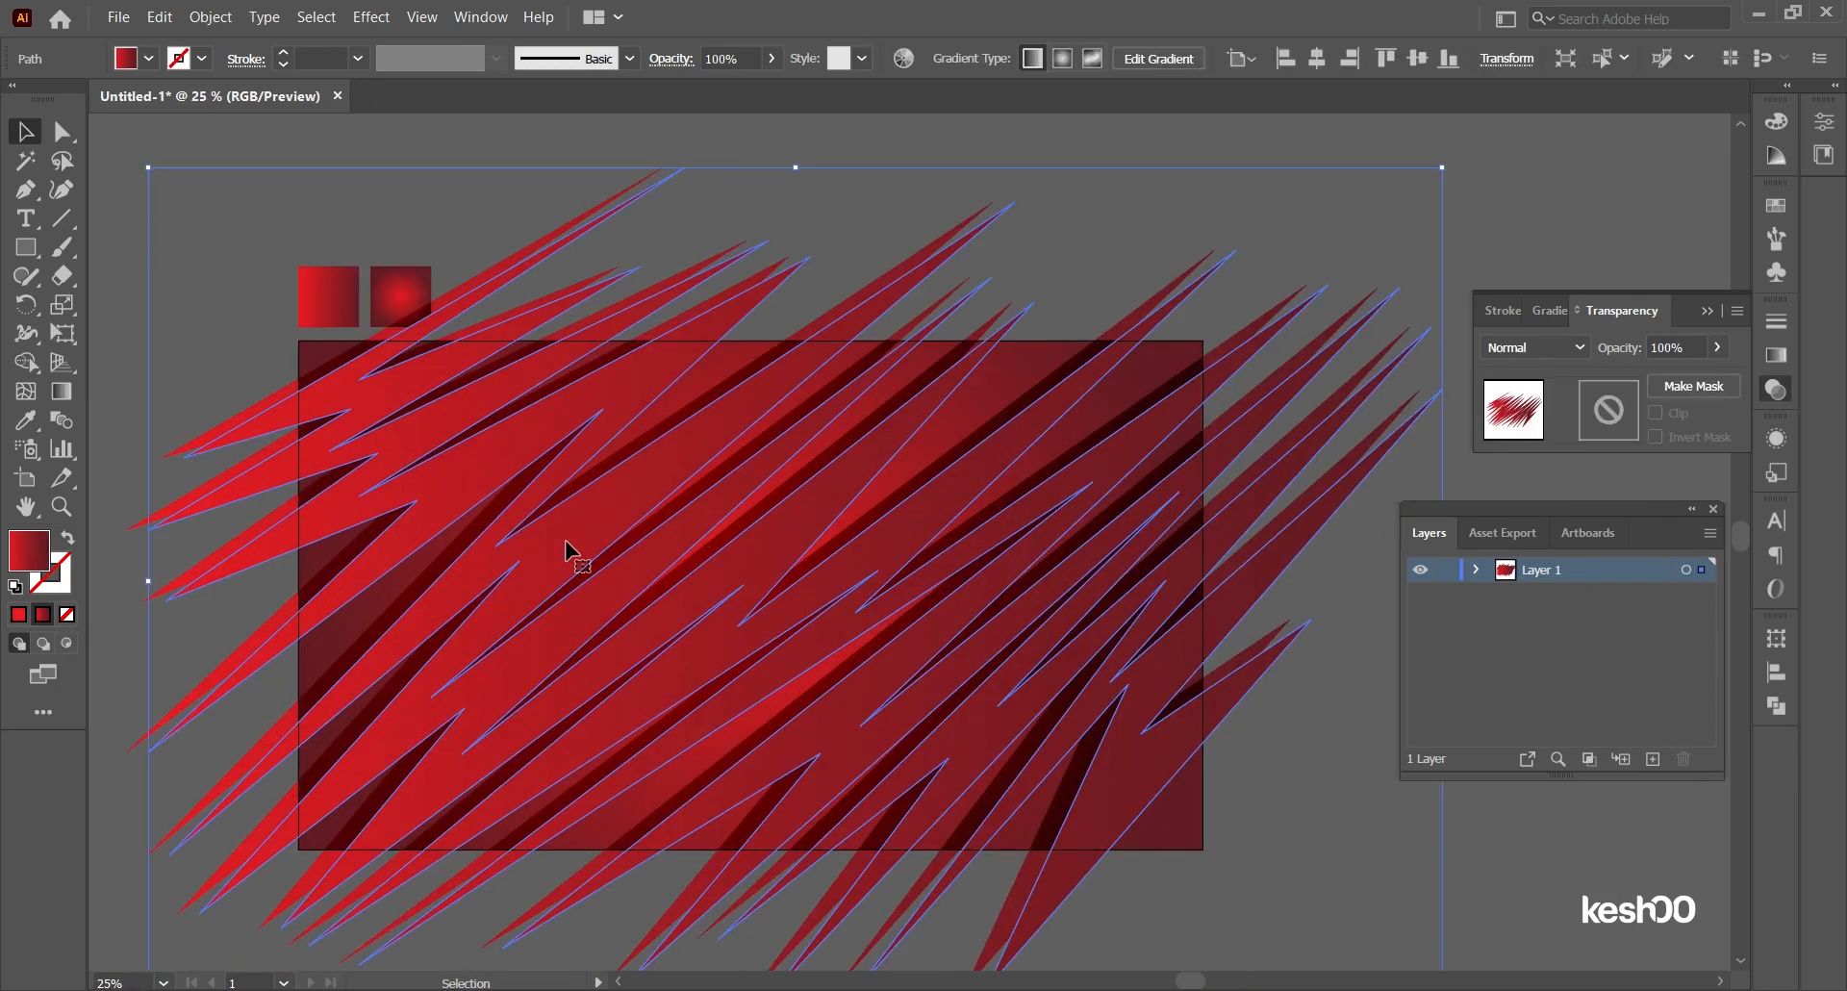
left_click(26, 419)
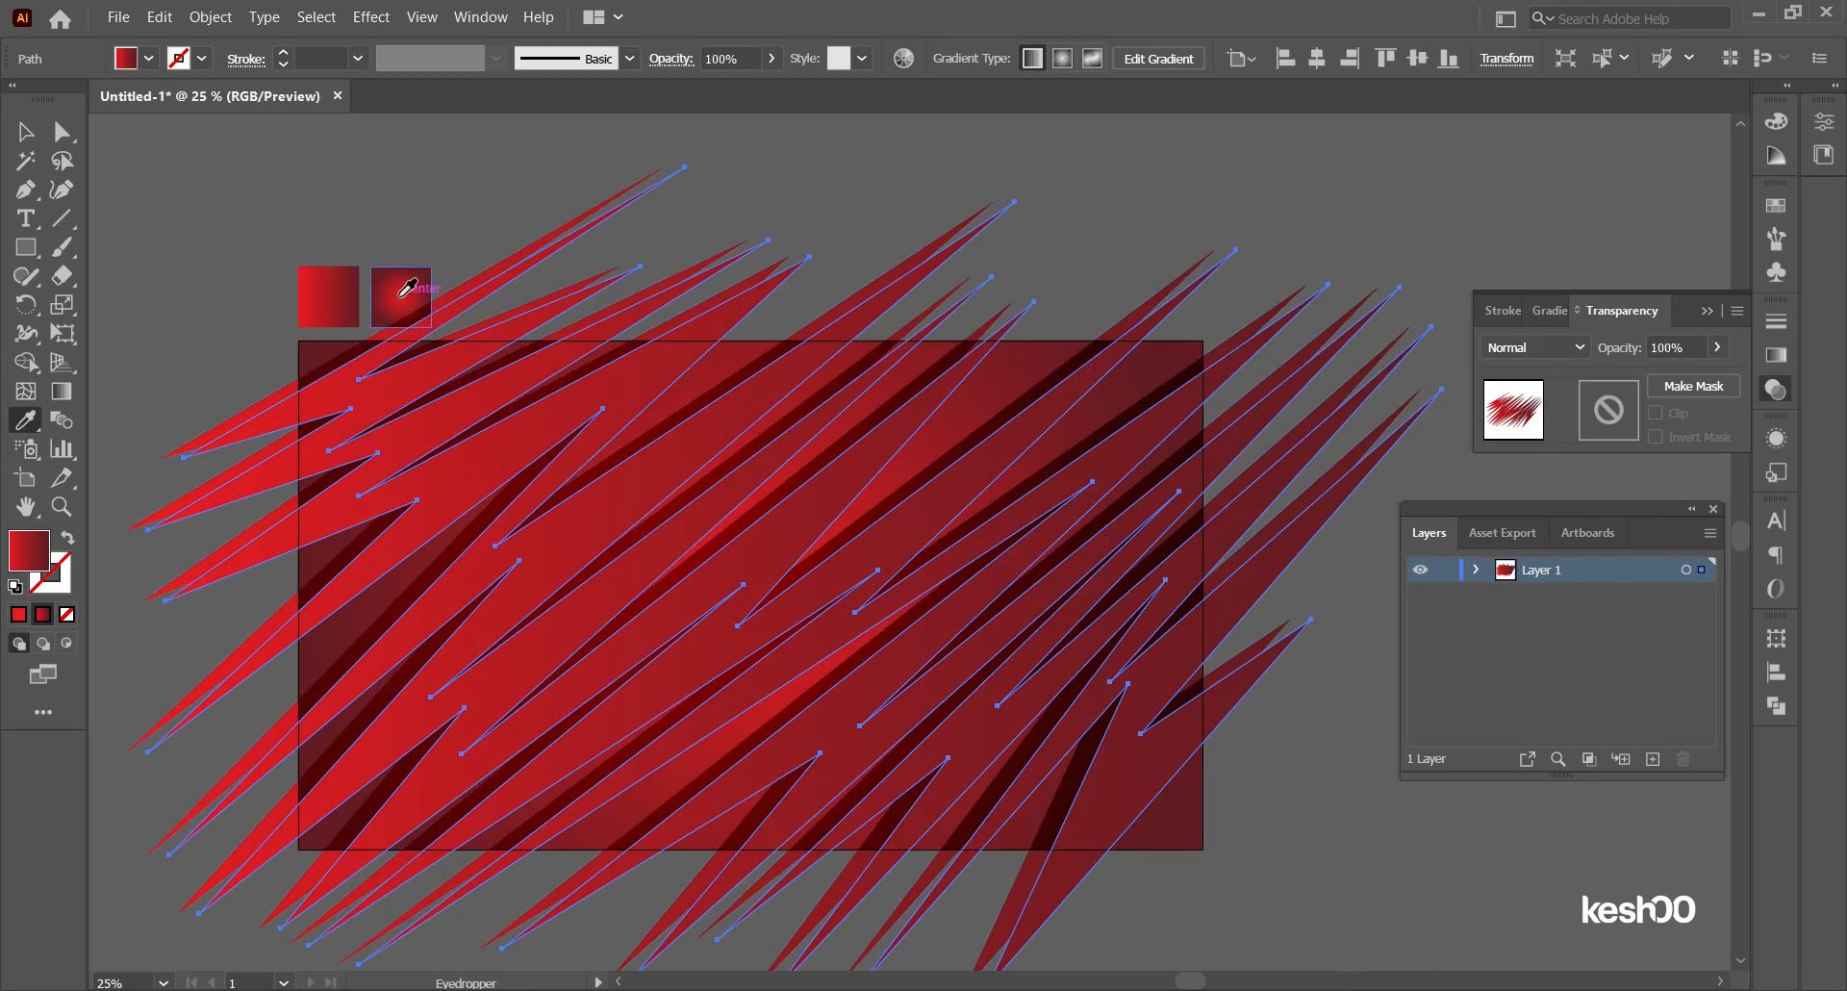
left_click(406, 287)
left_click(26, 131)
Step: Apply the radial gradient swatch to the duplicate zigzag with the Eyedropper and set its blend mode to Multiply again
left_click(256, 635)
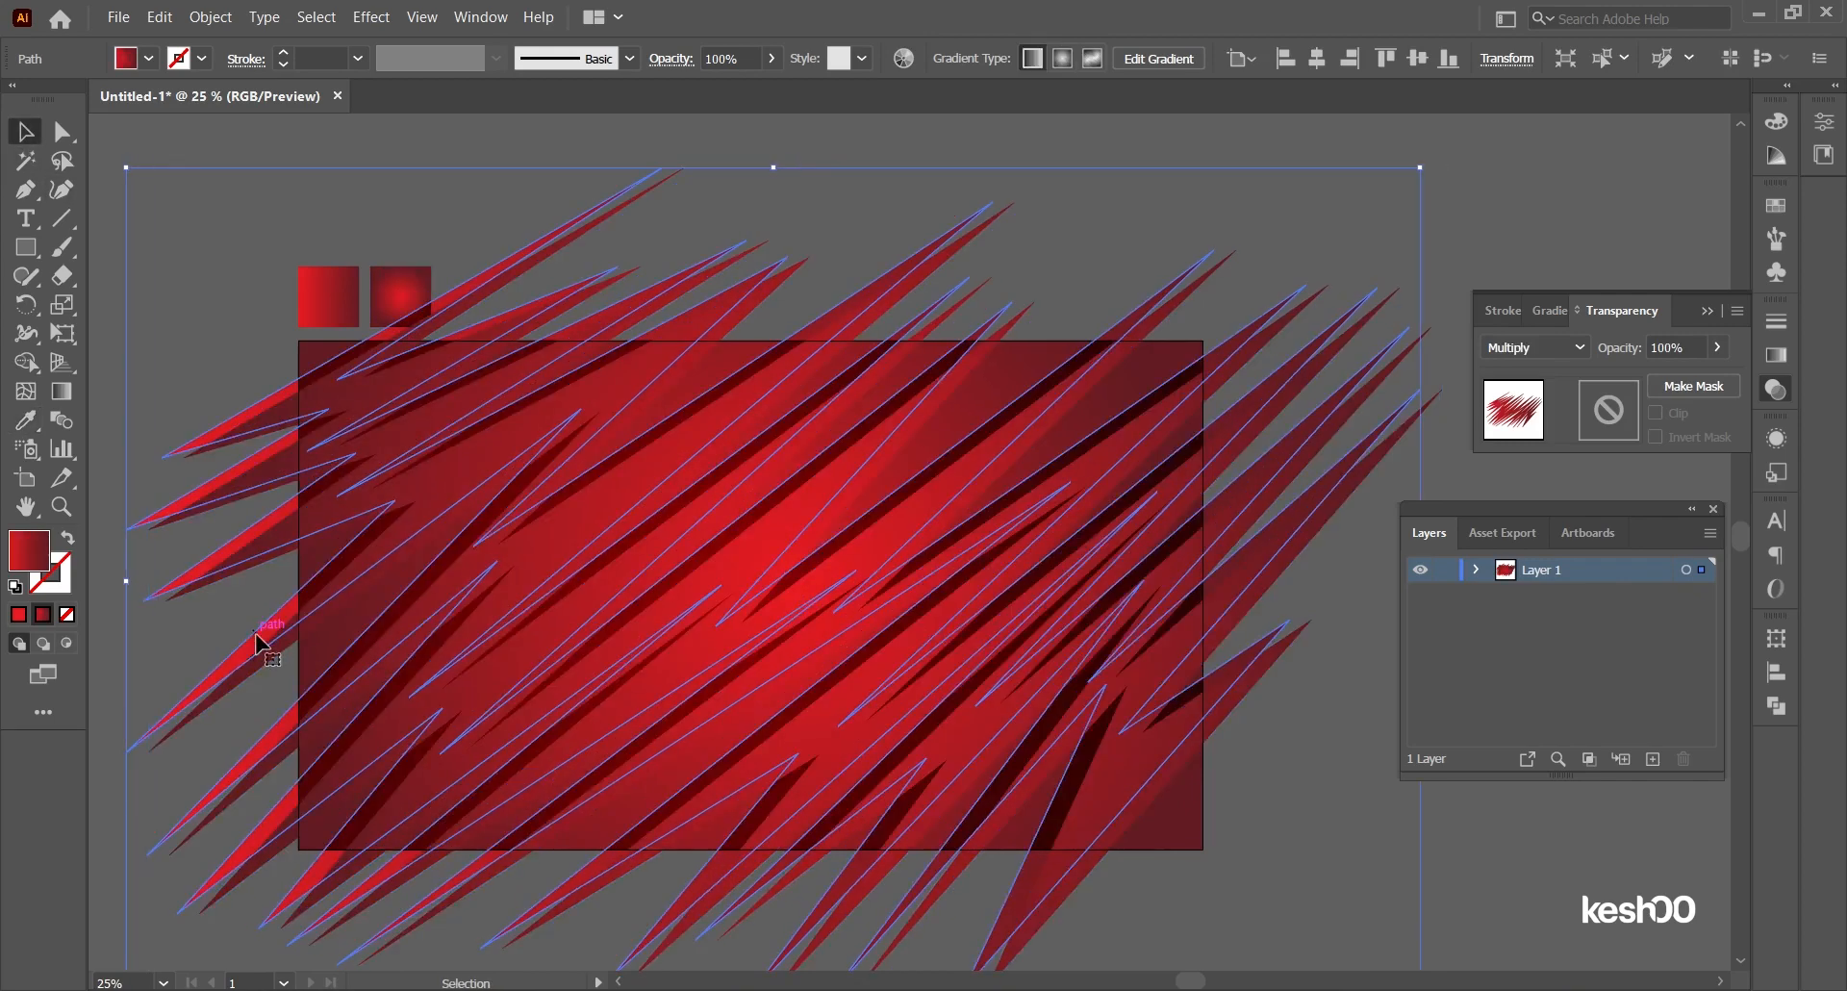
left_click(26, 420)
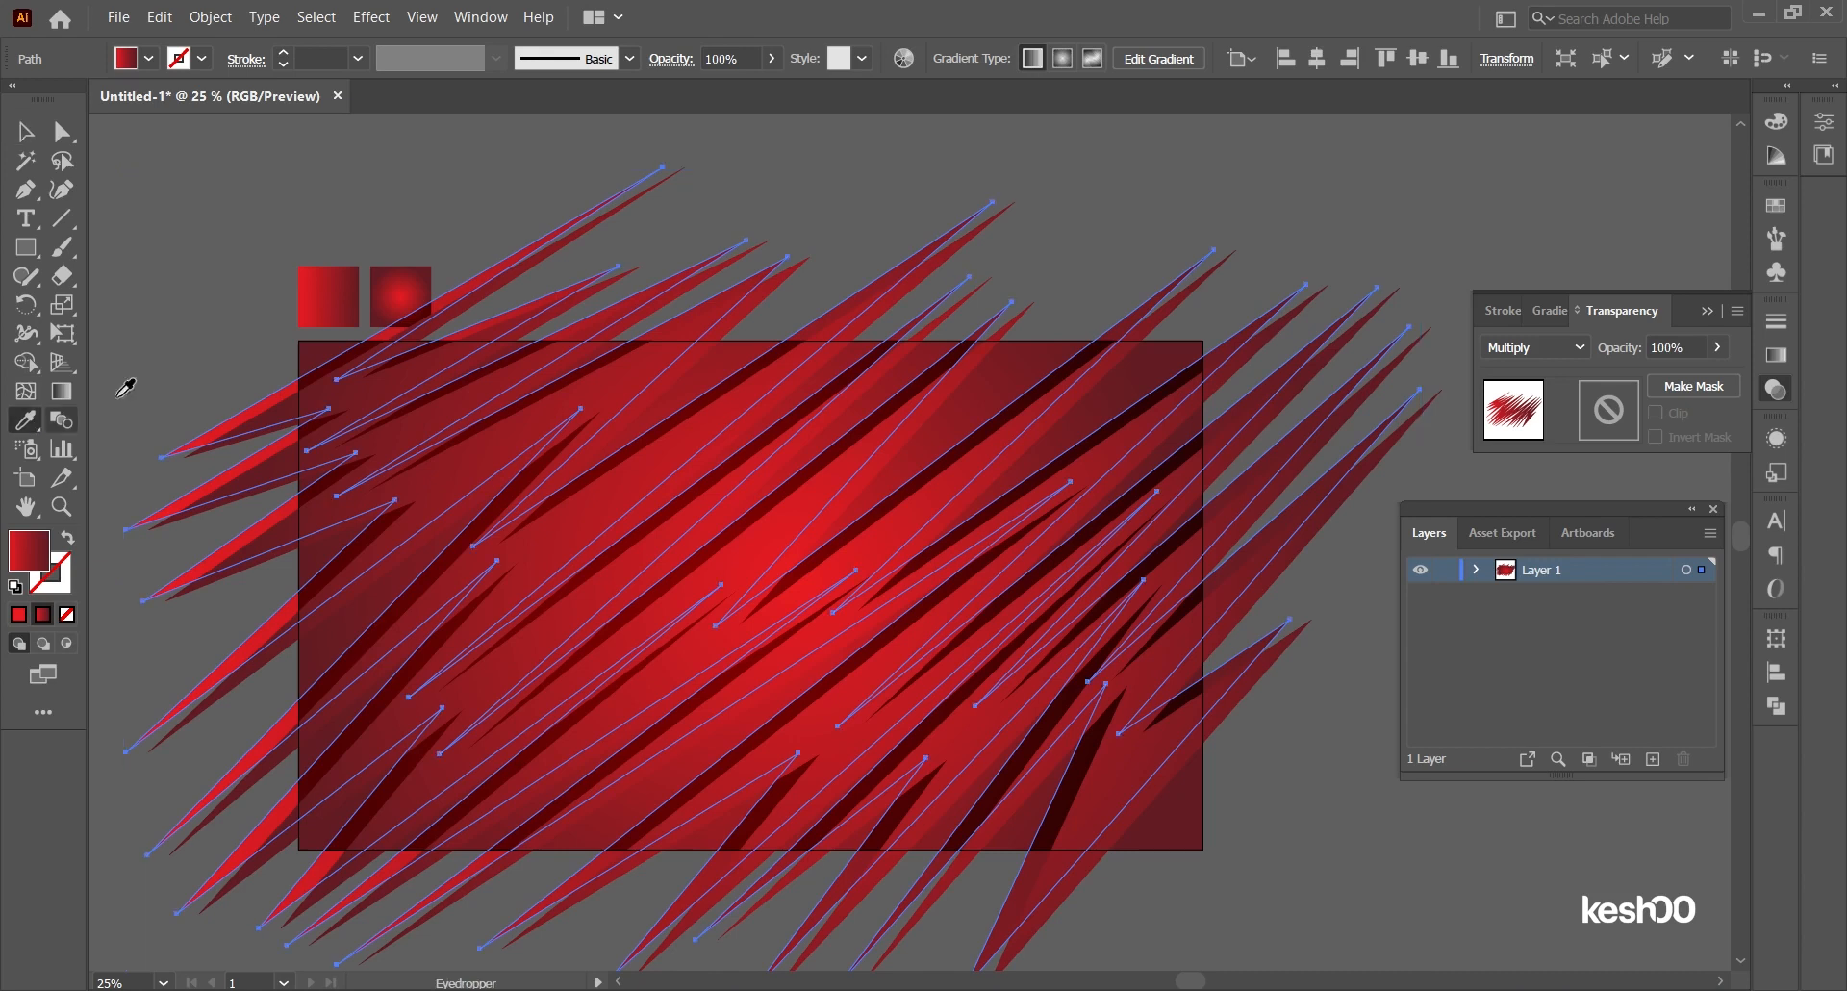
left_click(395, 274)
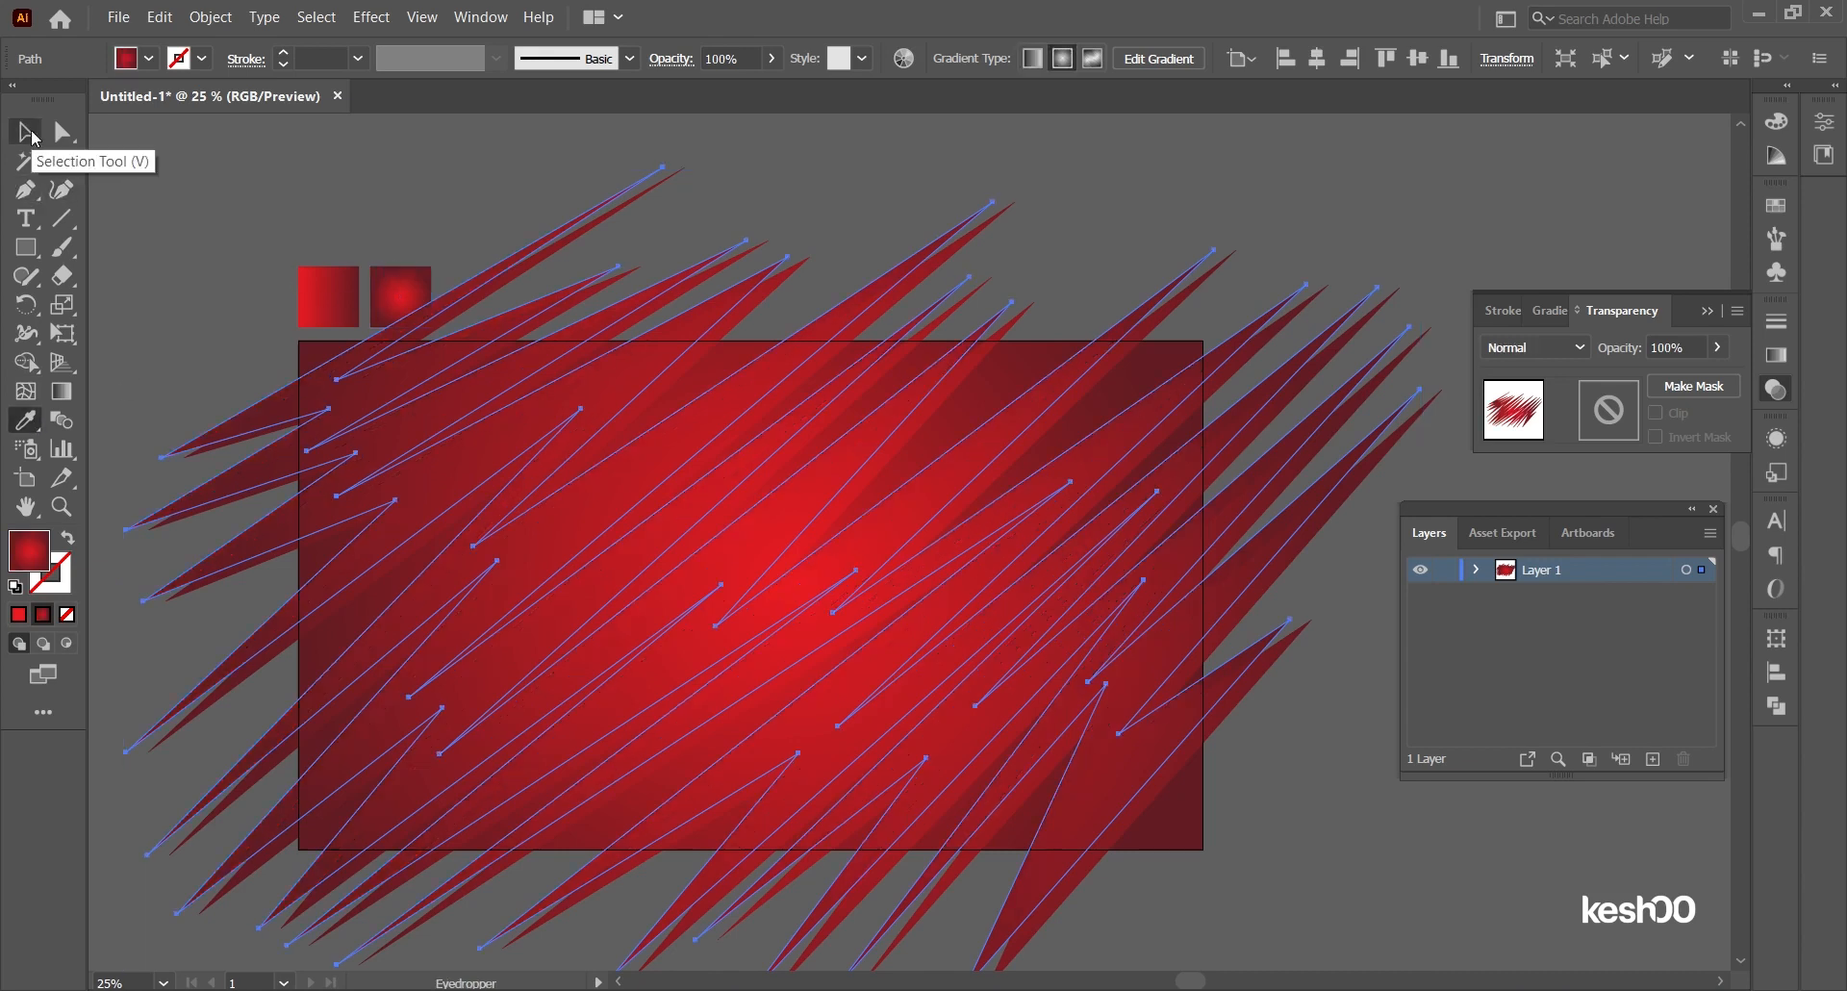
left_click(1551, 365)
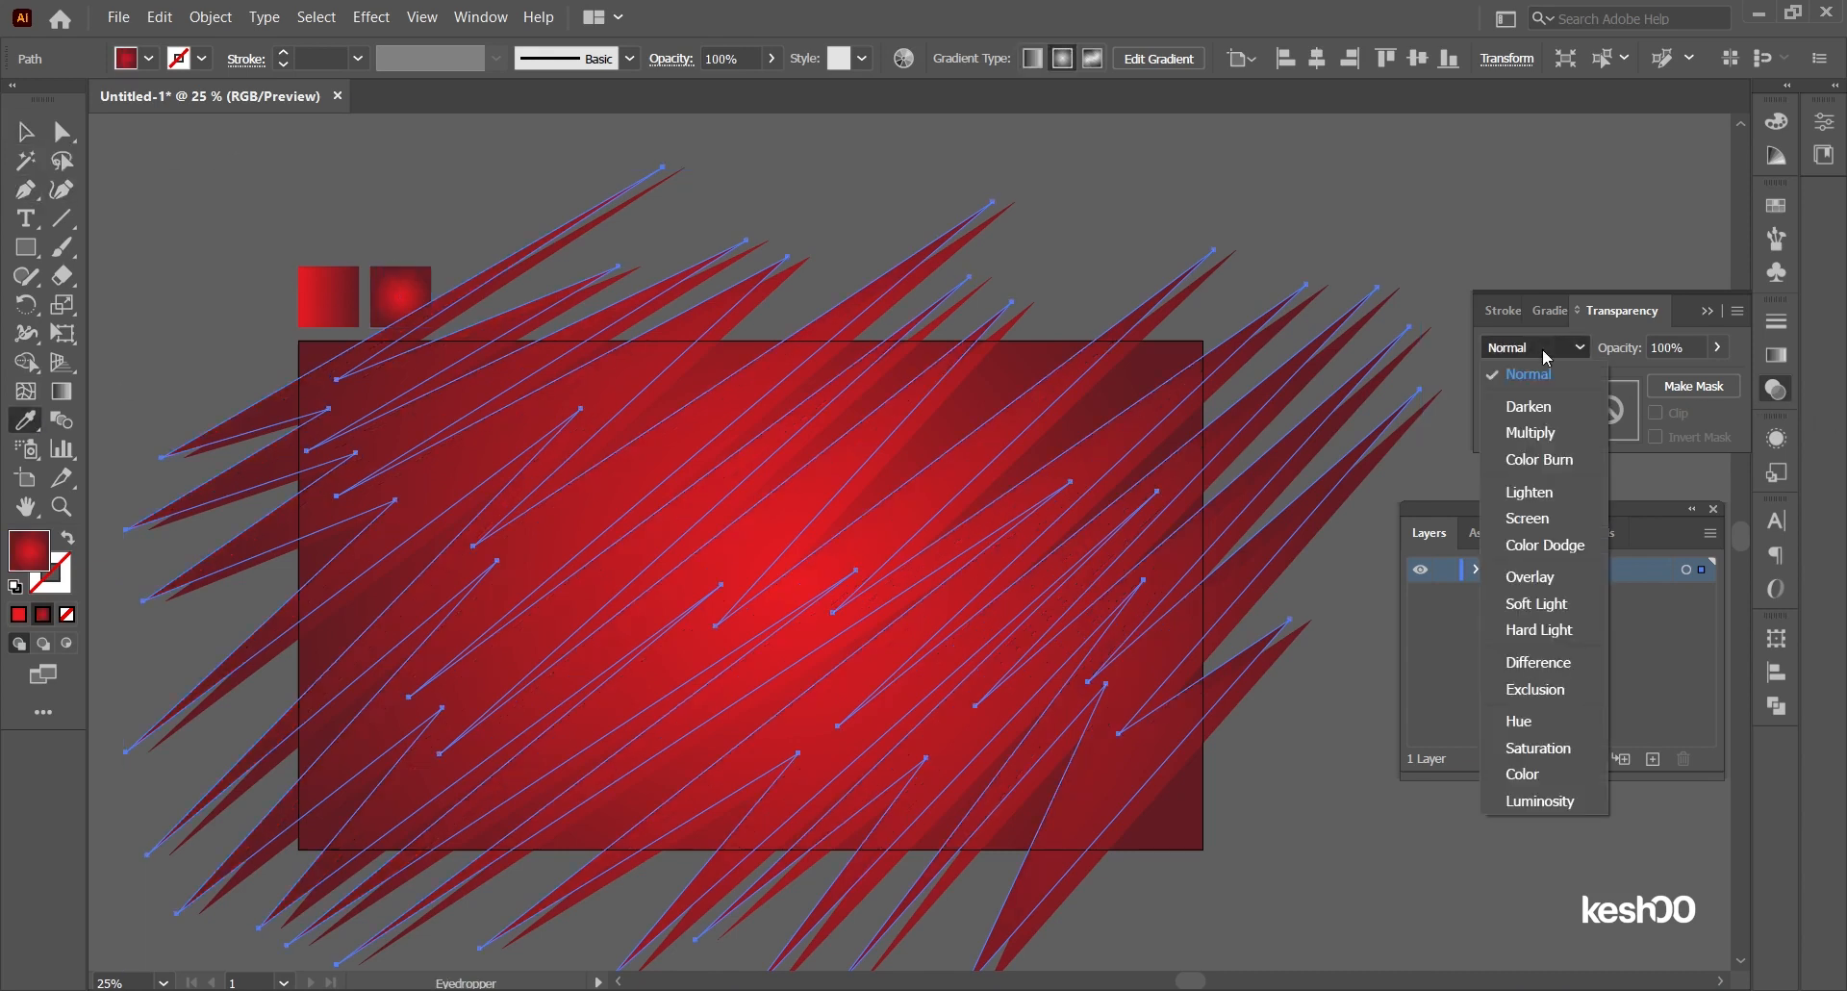
left_click(1555, 440)
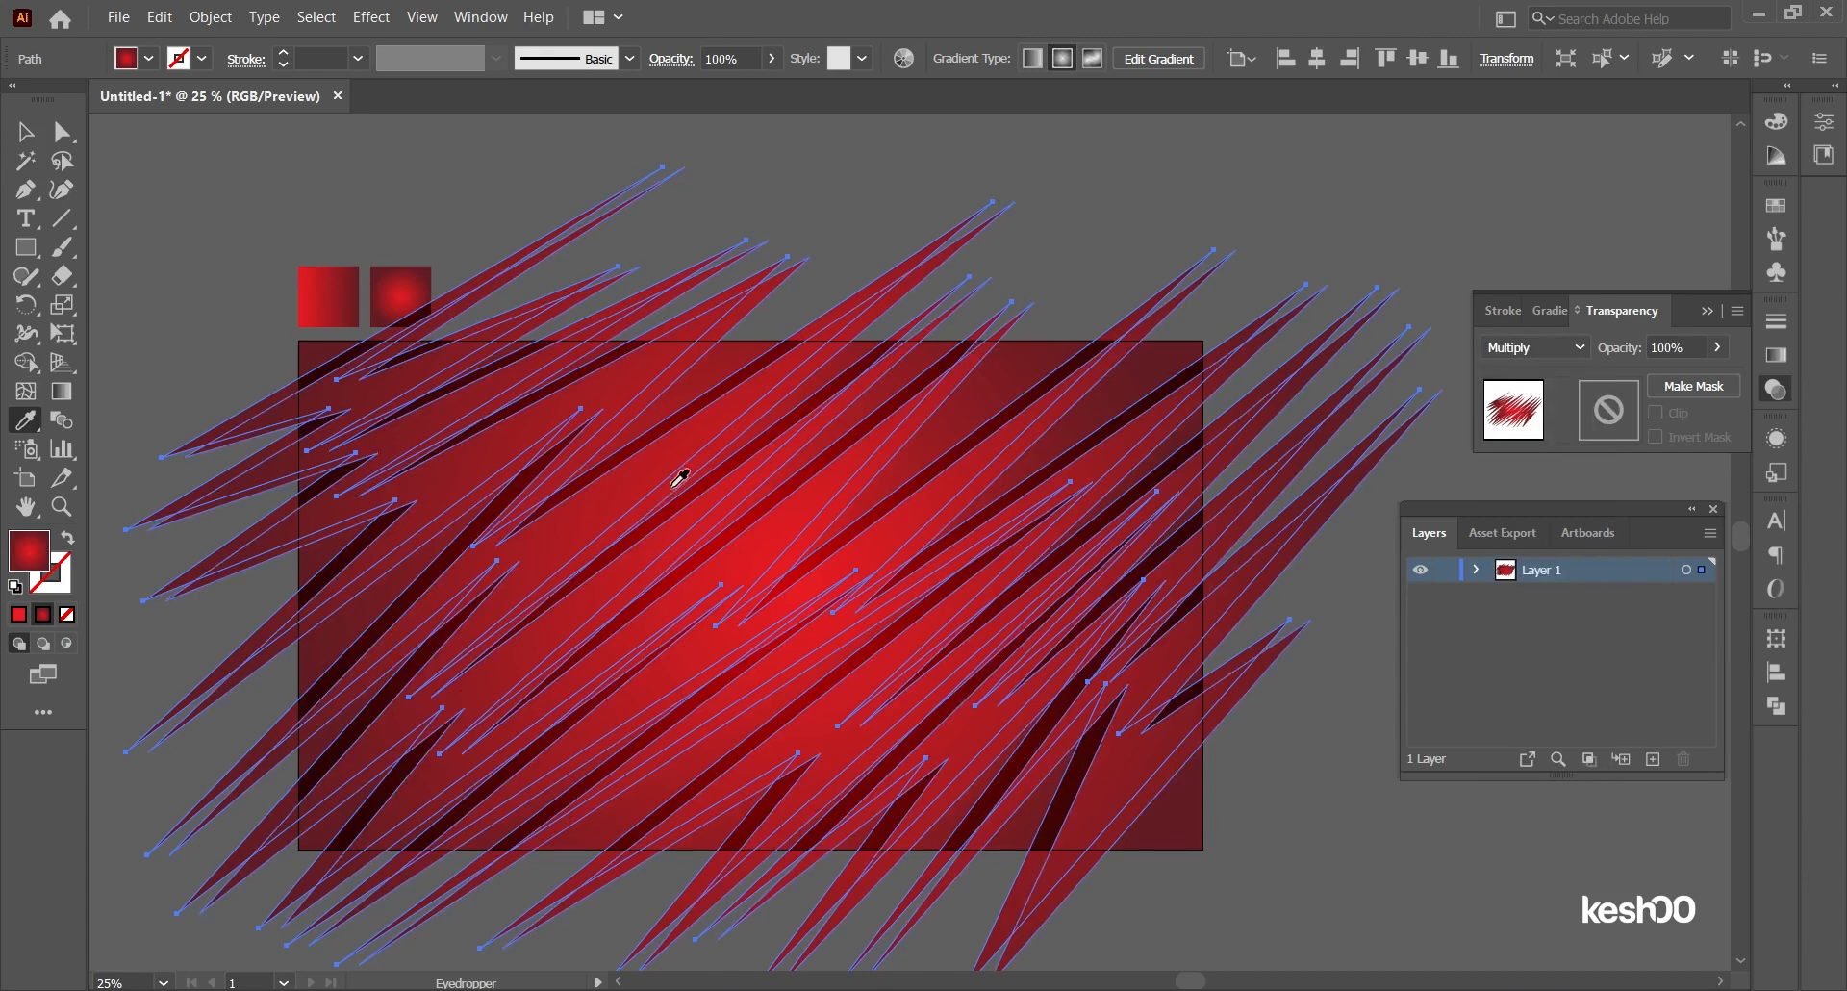
key("v")
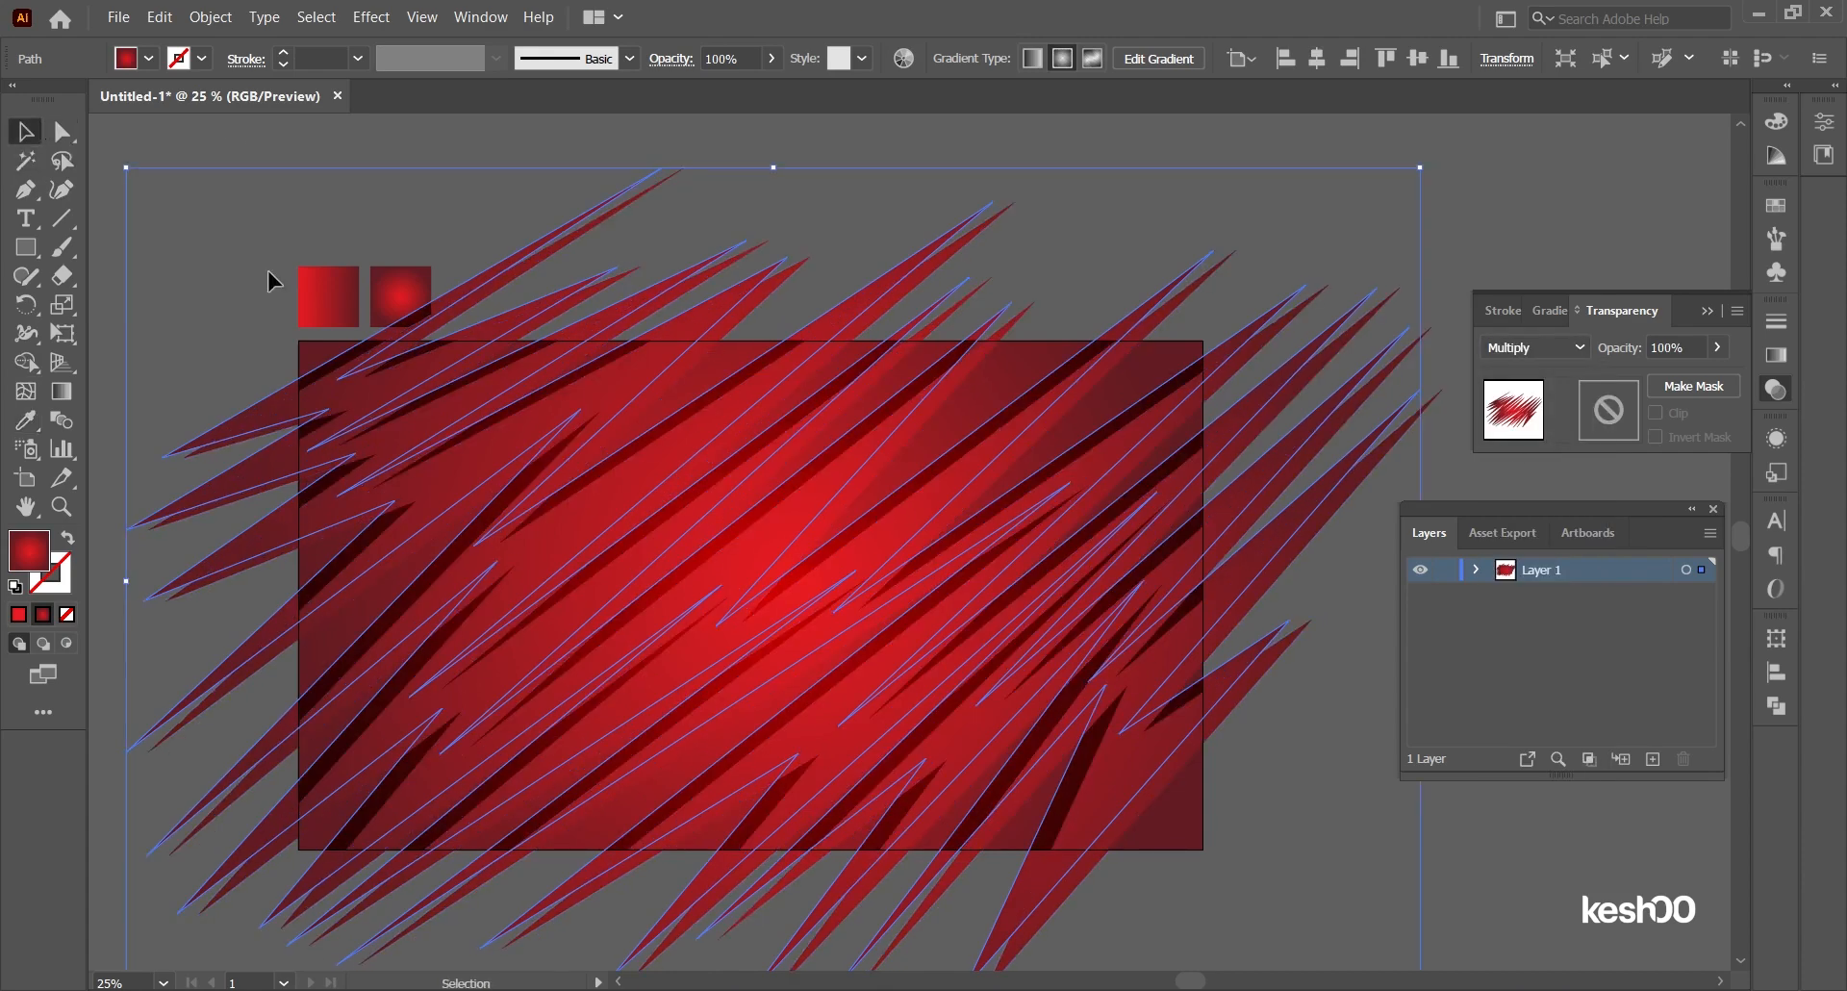
Step: Adjust the zigzags' radial gradients with the Gradient tool, shifting the original zigzag's gradient midpoint slightly toward its center
scroll(1027, 627, "down", 1)
key("g")
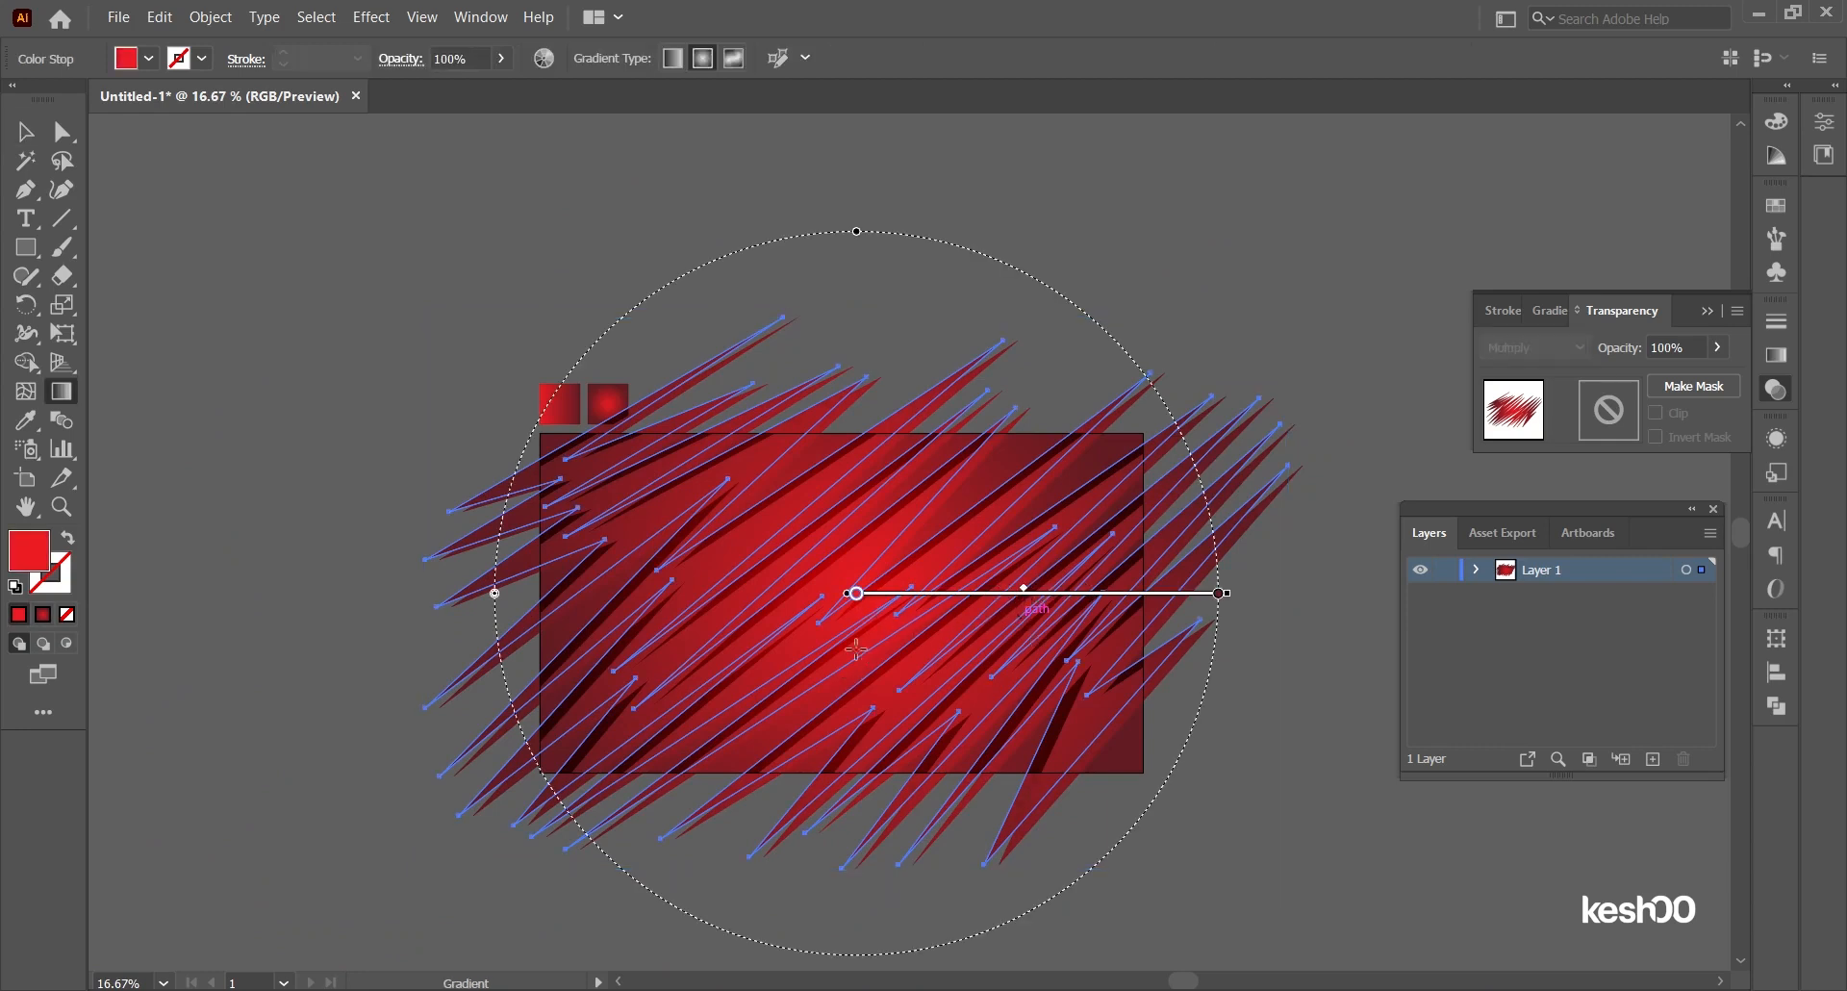
left_click_drag(853, 635, 878, 227)
key("v")
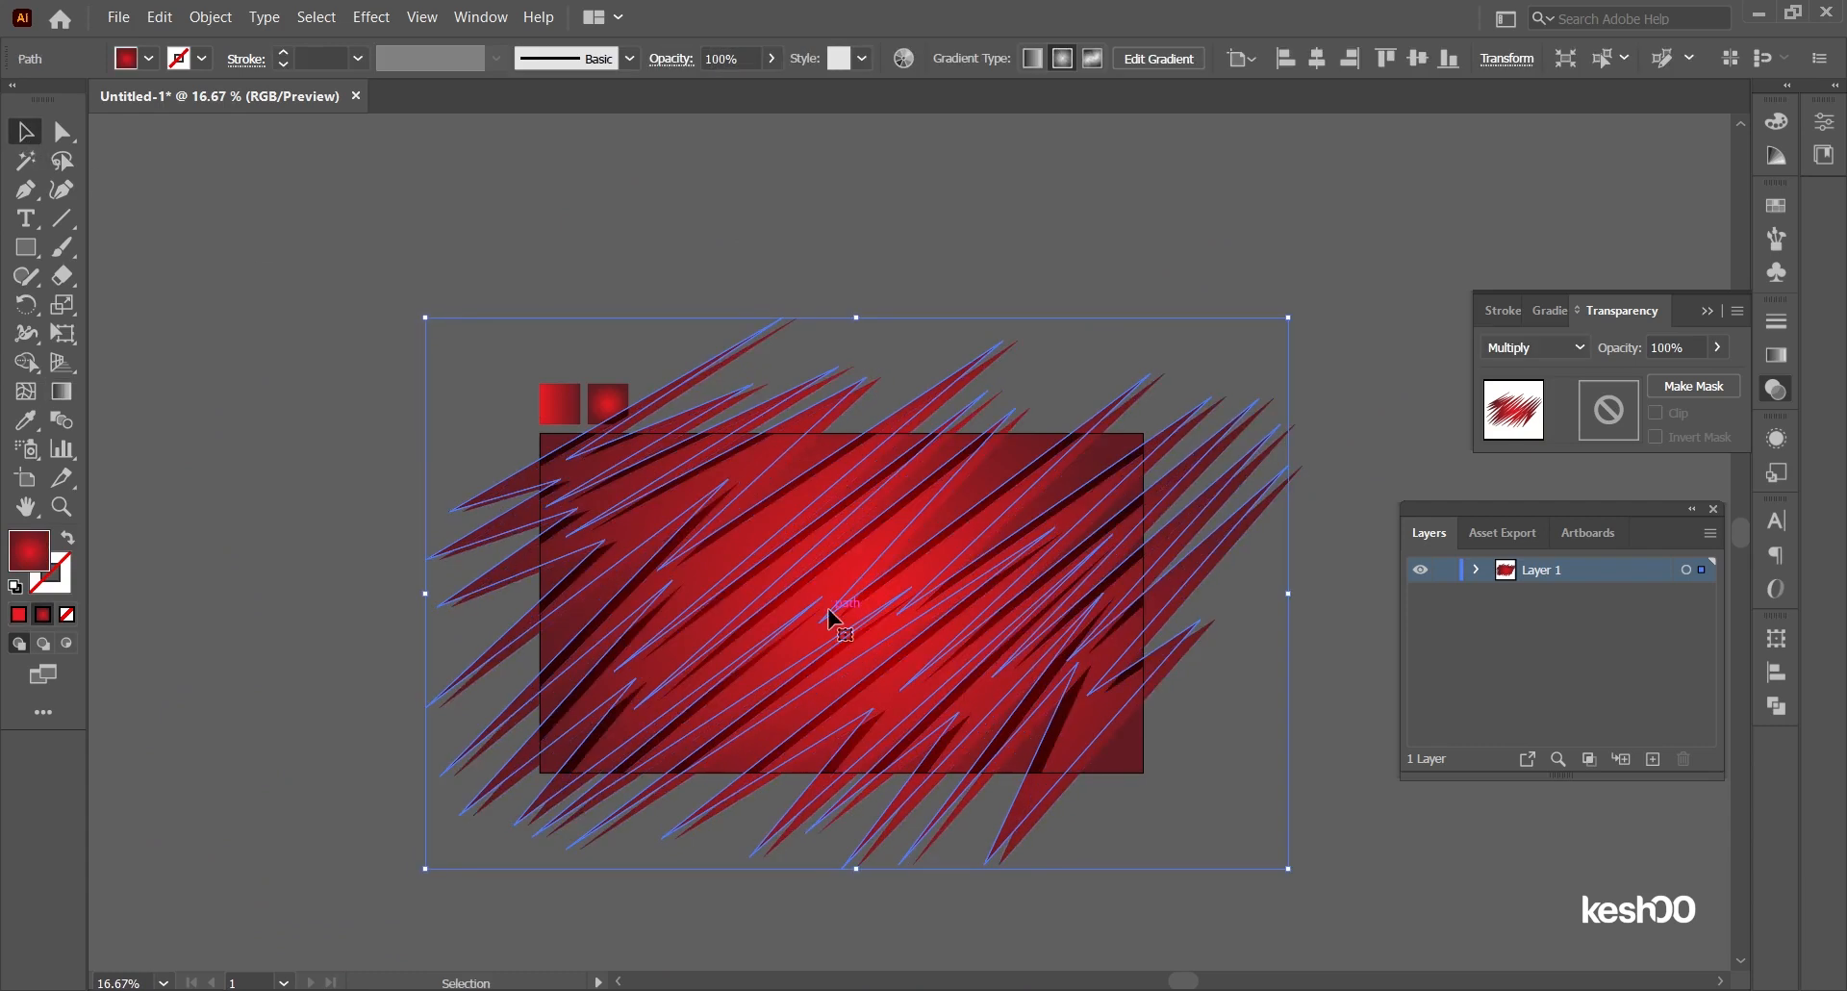
key("g")
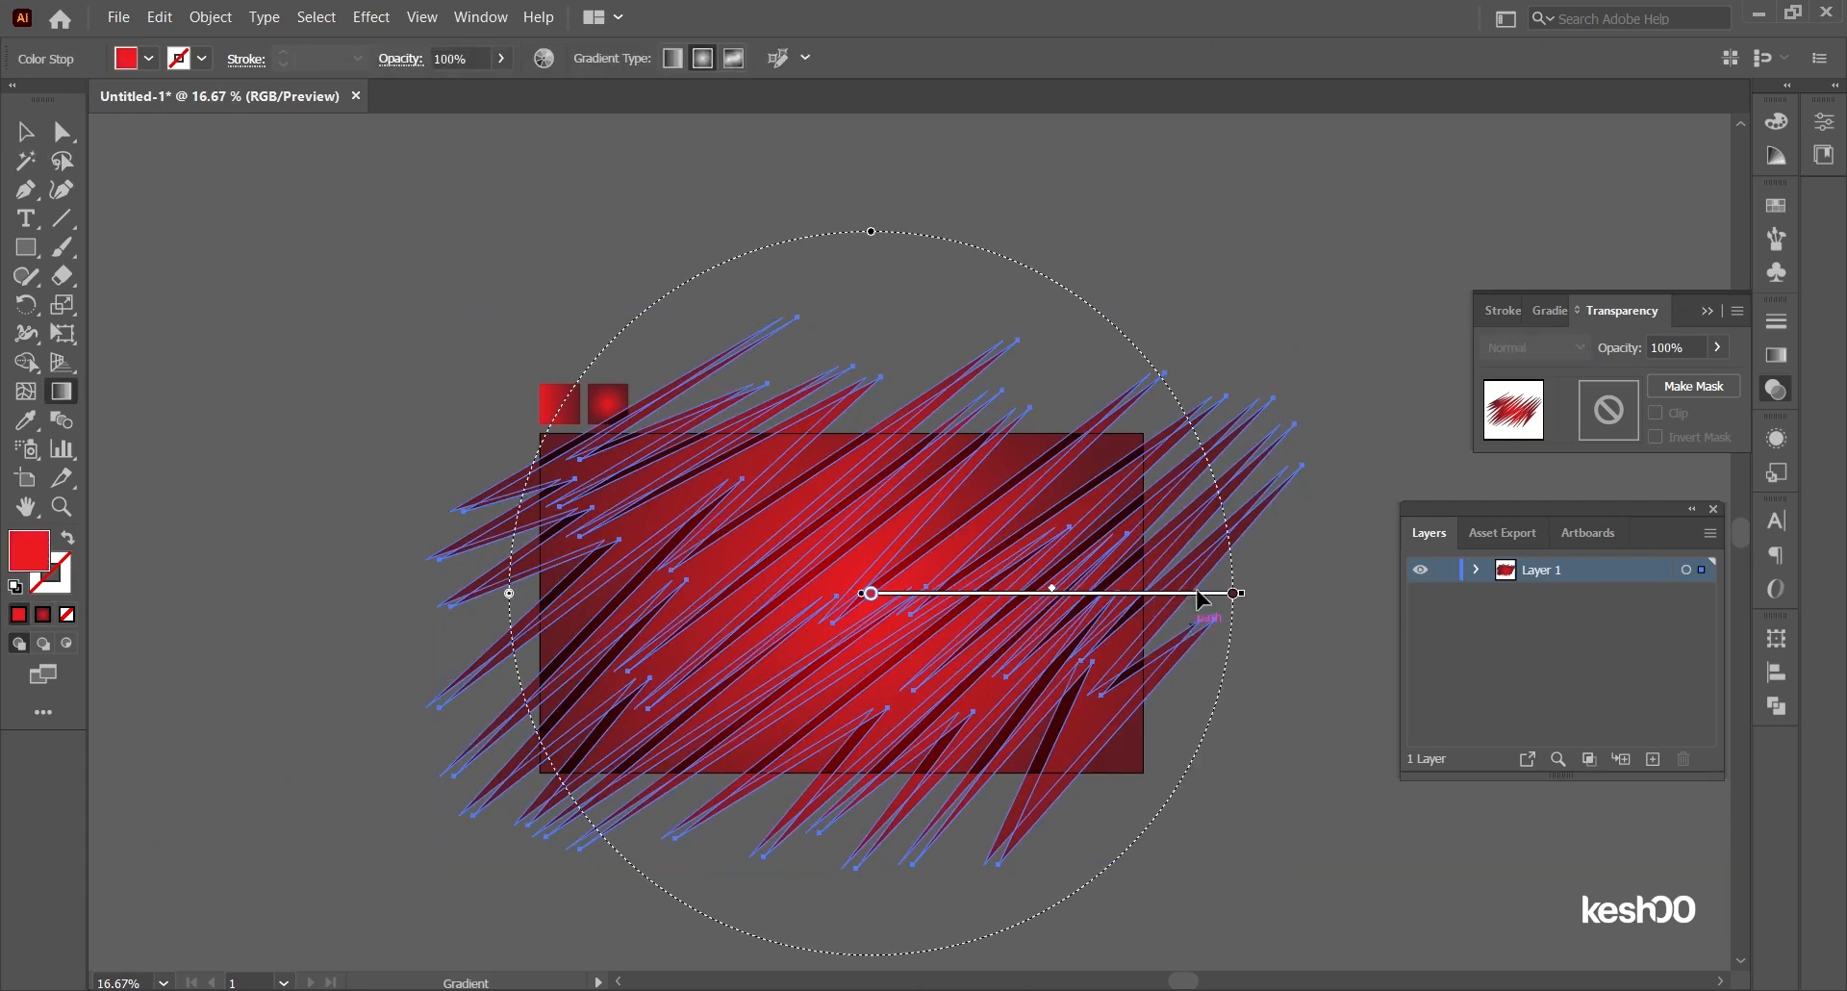
left_click_drag(1039, 593, 1021, 593)
Step: Try redrawing the original zigzag's radial gradient across the artwork from its right side to its left, and undo it
left_click_drag(1229, 640, 510, 541)
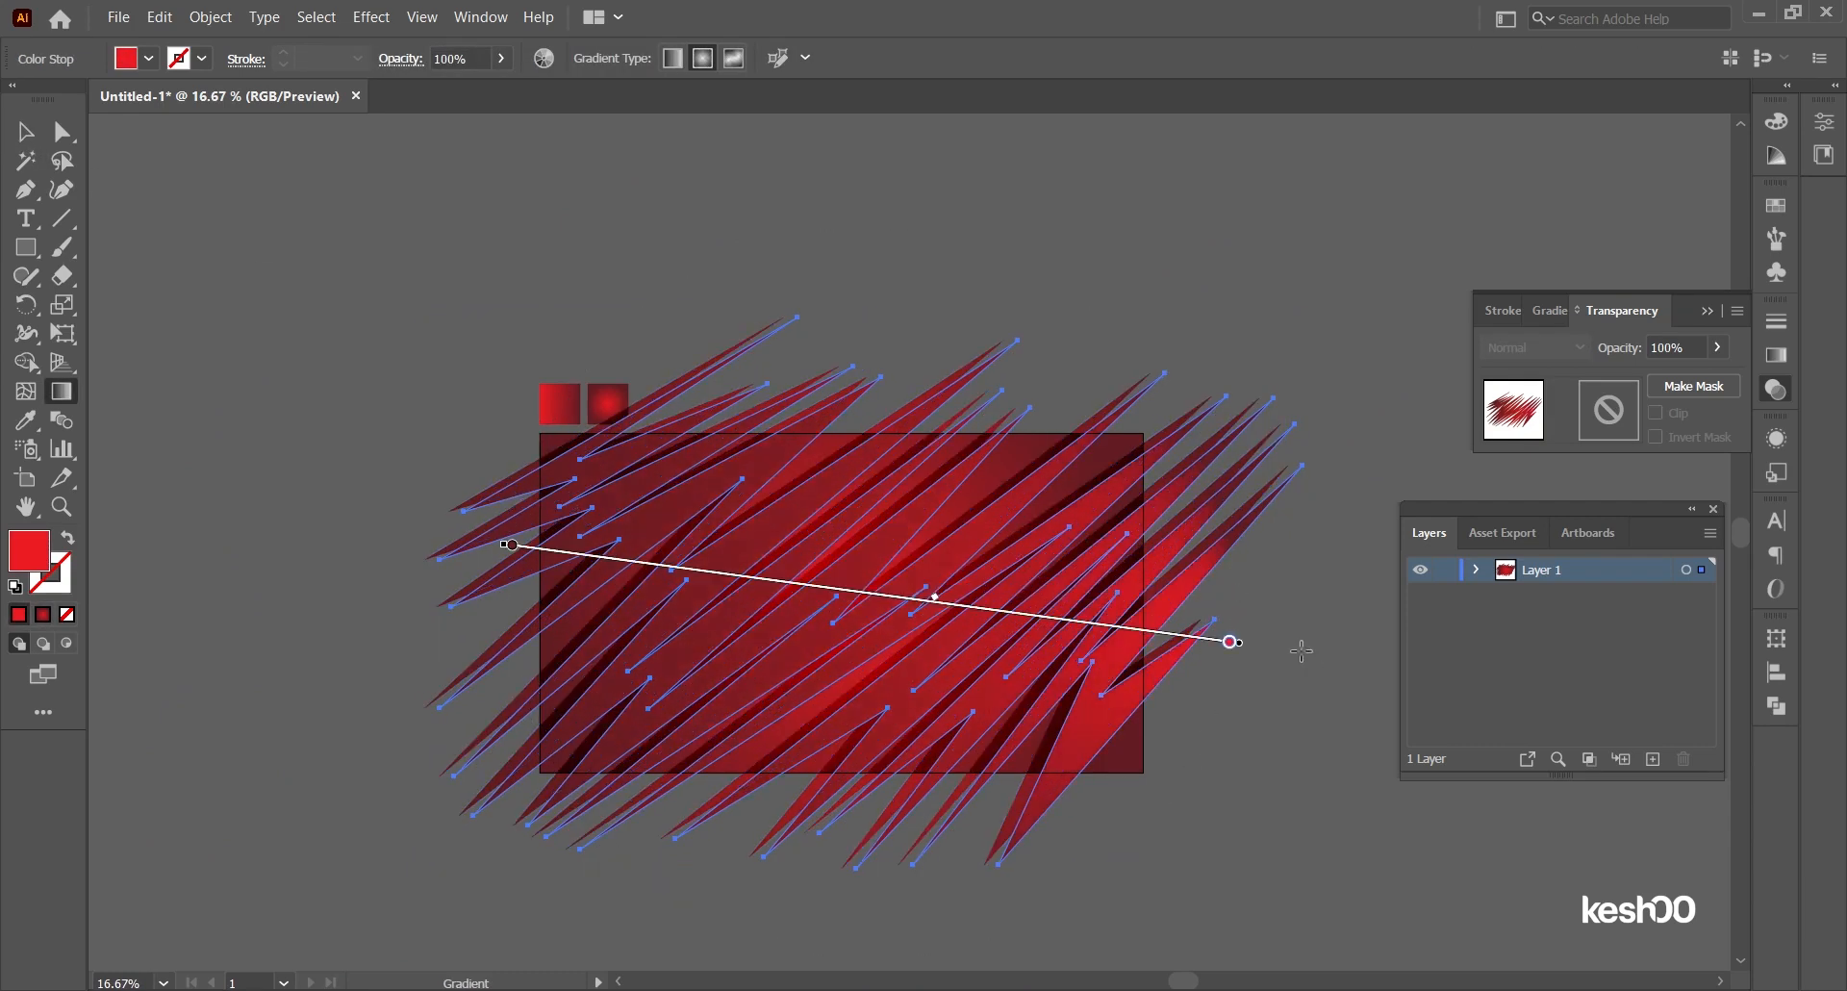
key("v")
key("ctrl+z")
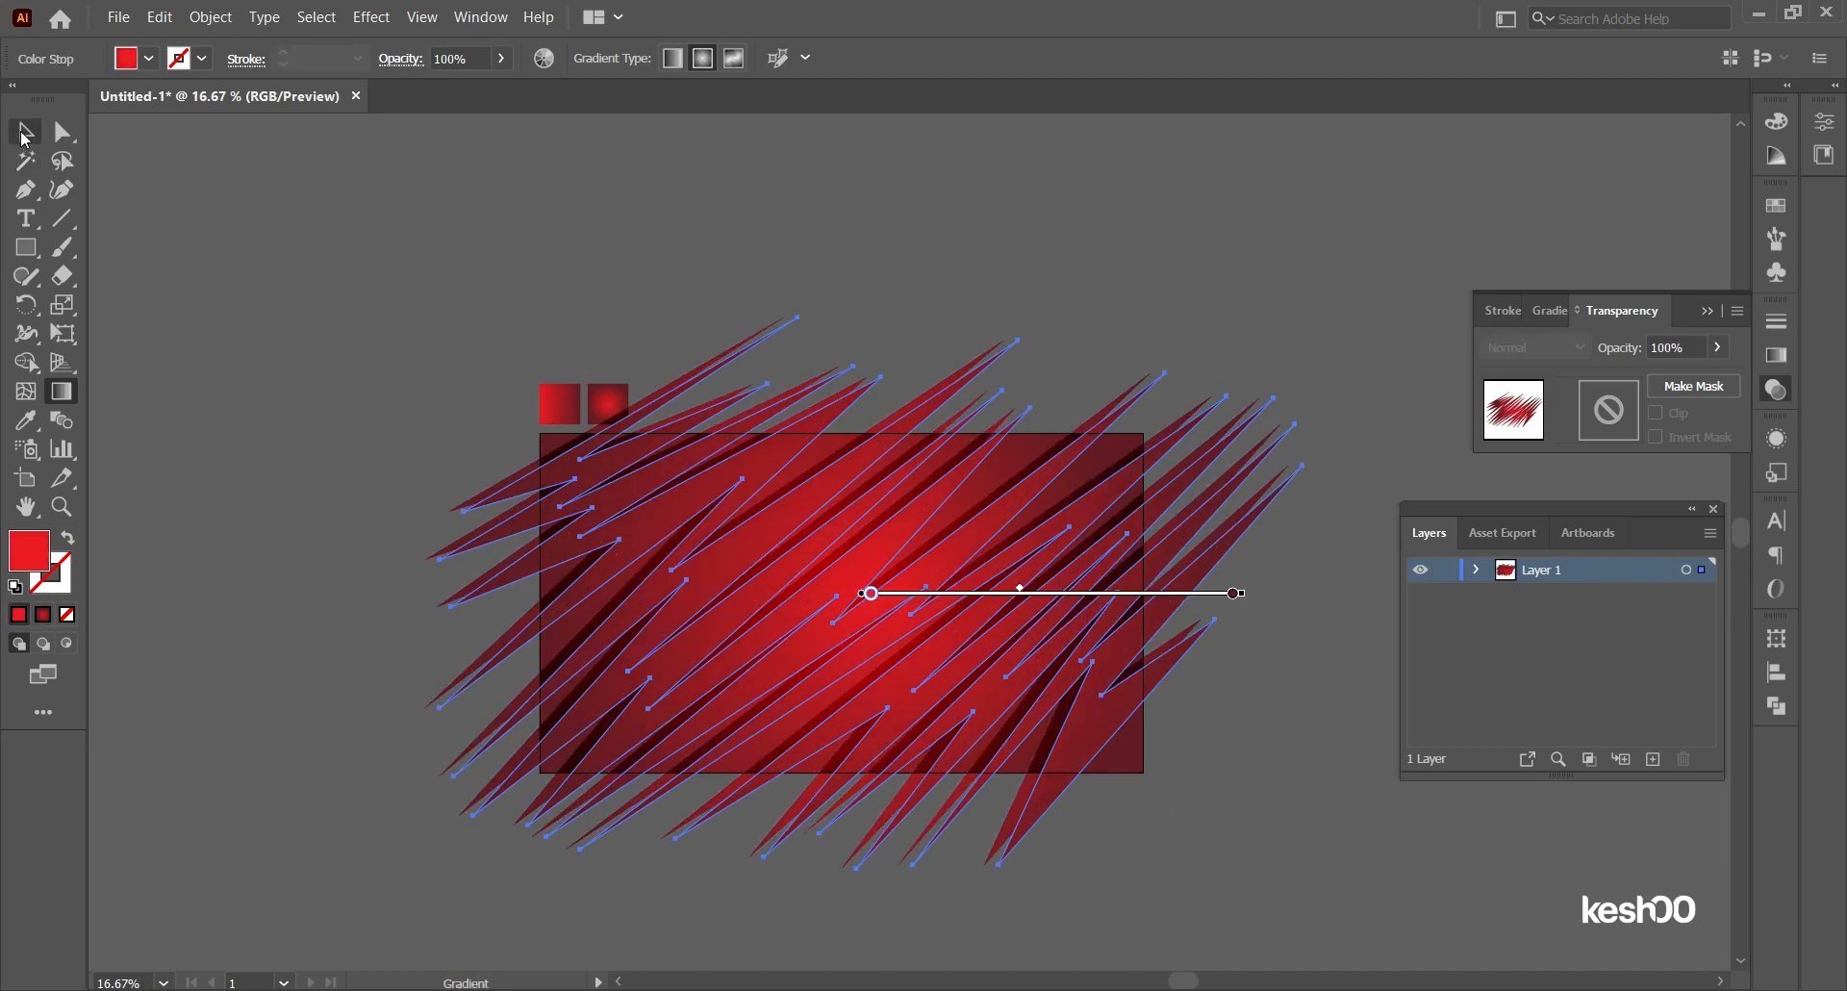
left_click(26, 133)
left_click(939, 247)
Step: Copy the background rectangle, paste it in front, and place the copy at the top of Layer 1
scroll(1145, 380, "up", 1)
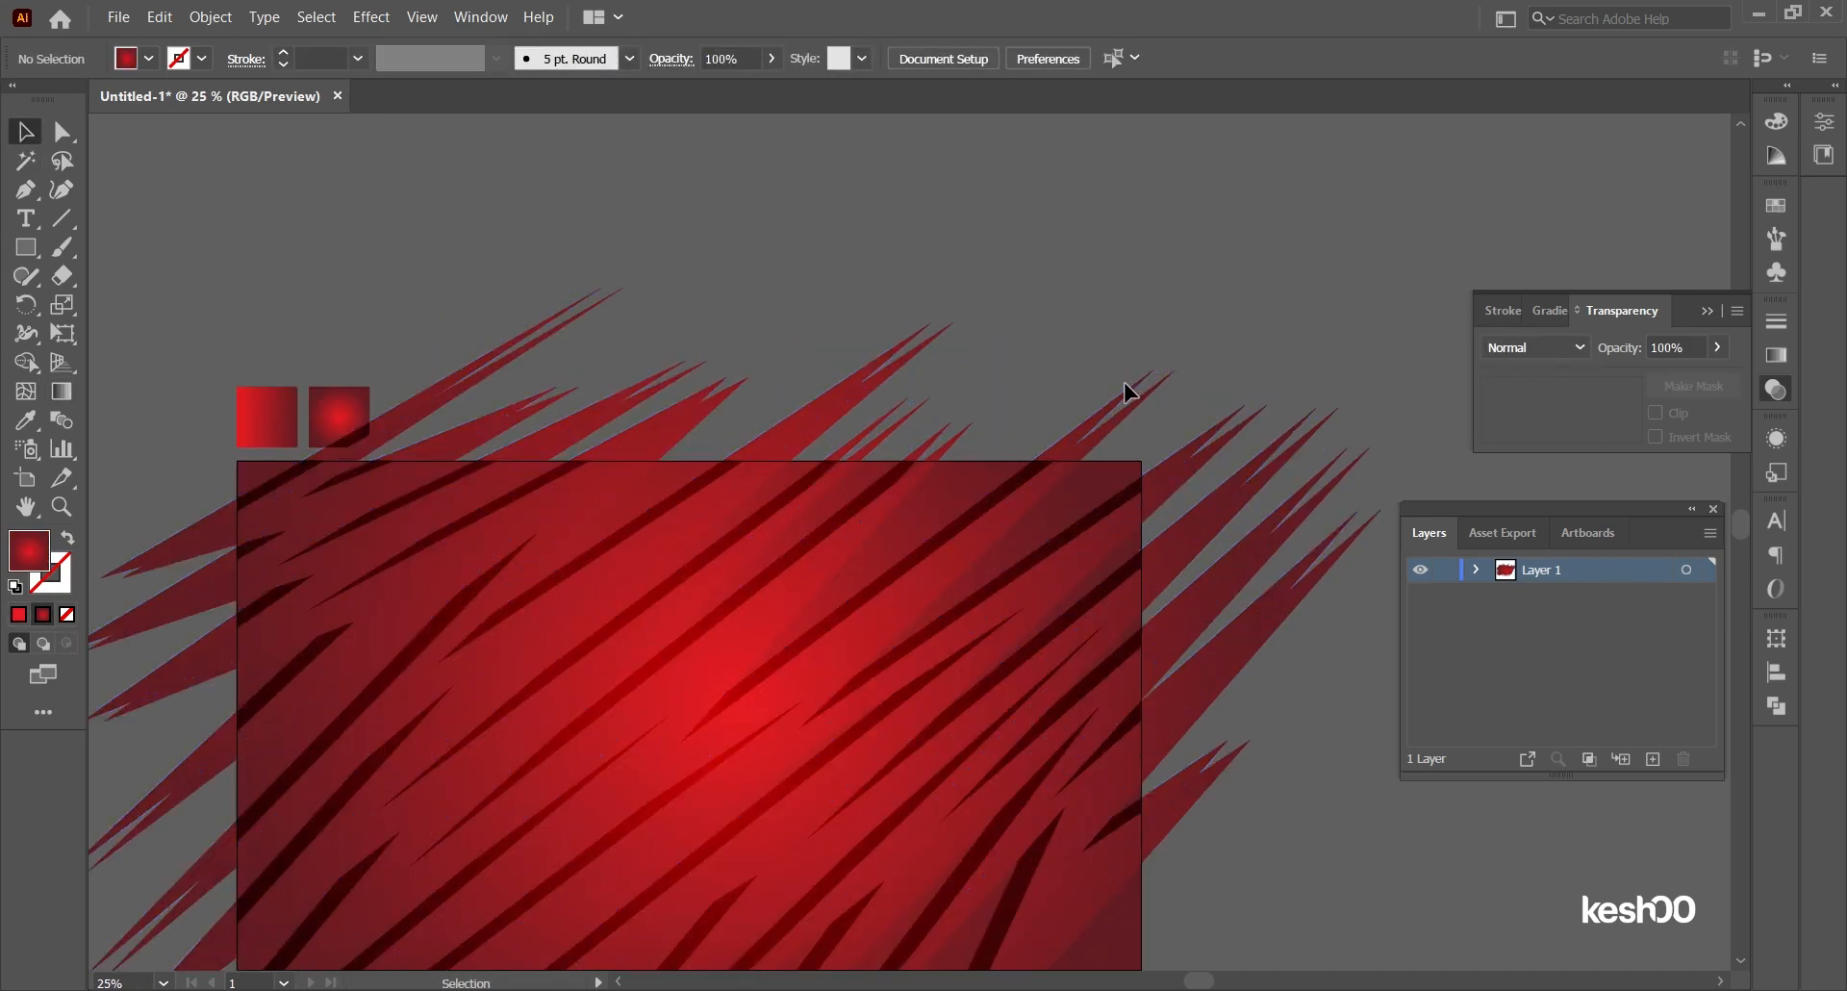
scroll(1125, 392, "down", 1)
scroll(1270, 656, "up", 1)
left_click(1062, 787)
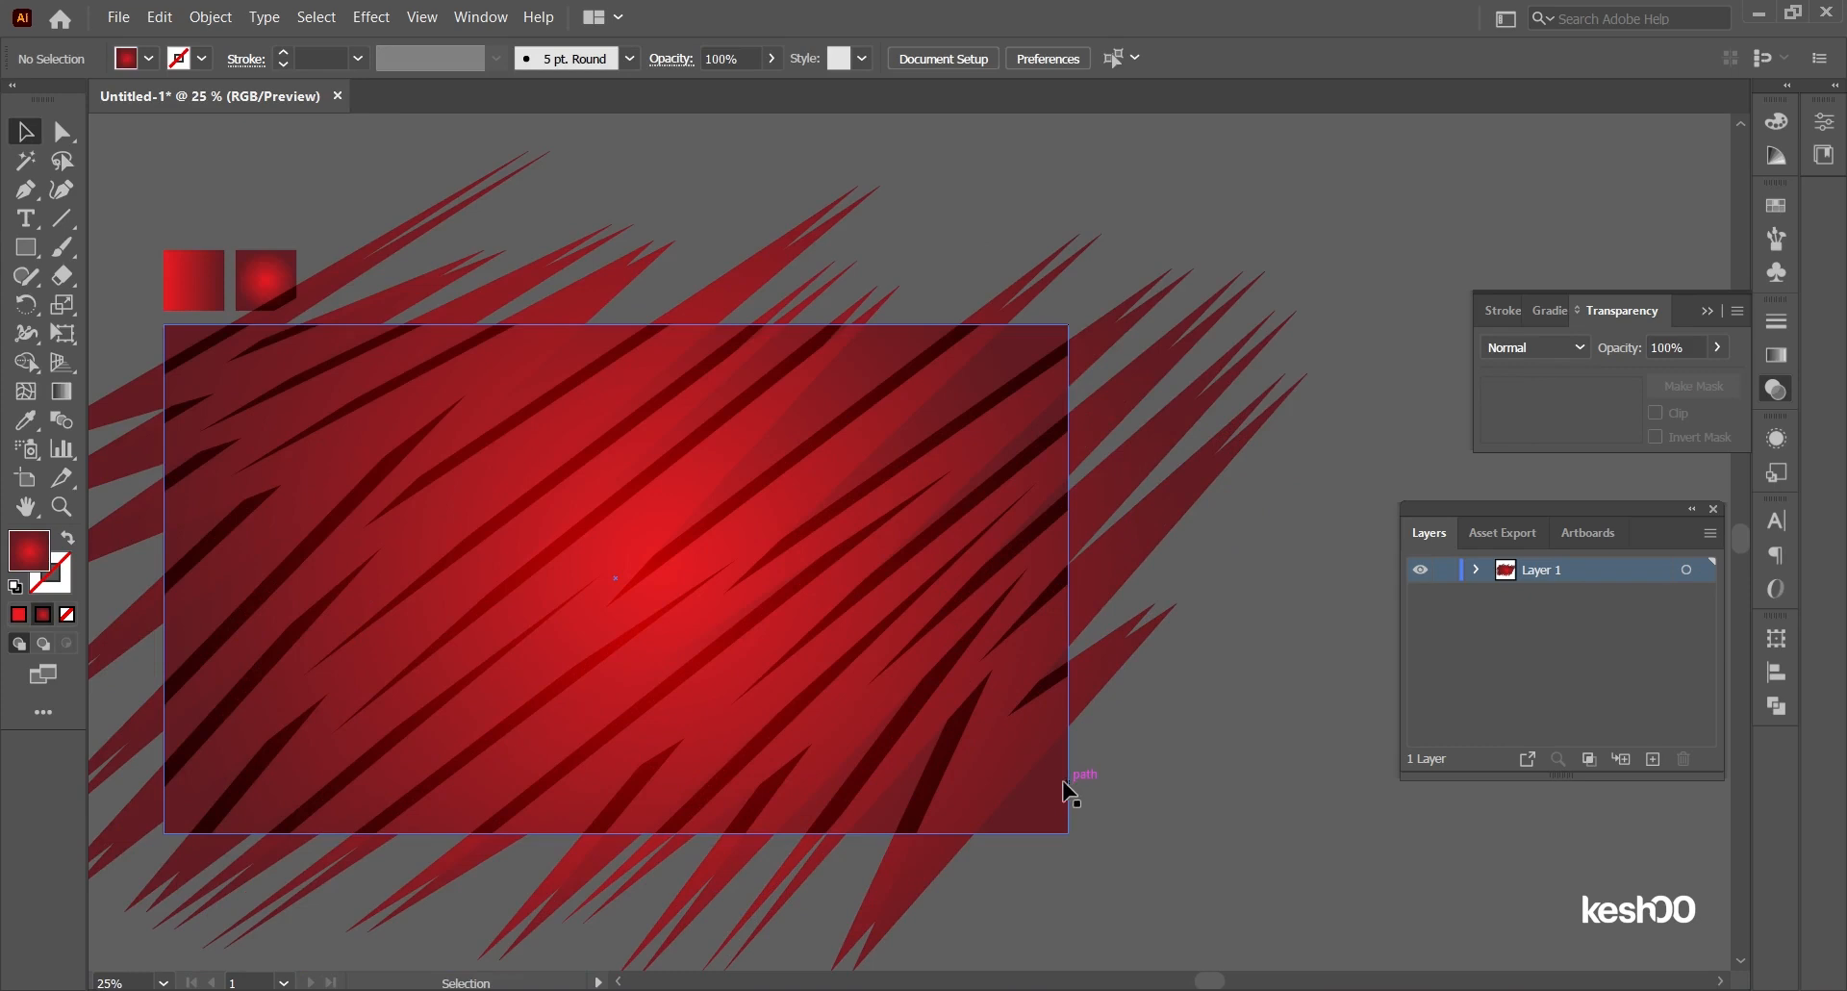
left_click(1476, 569)
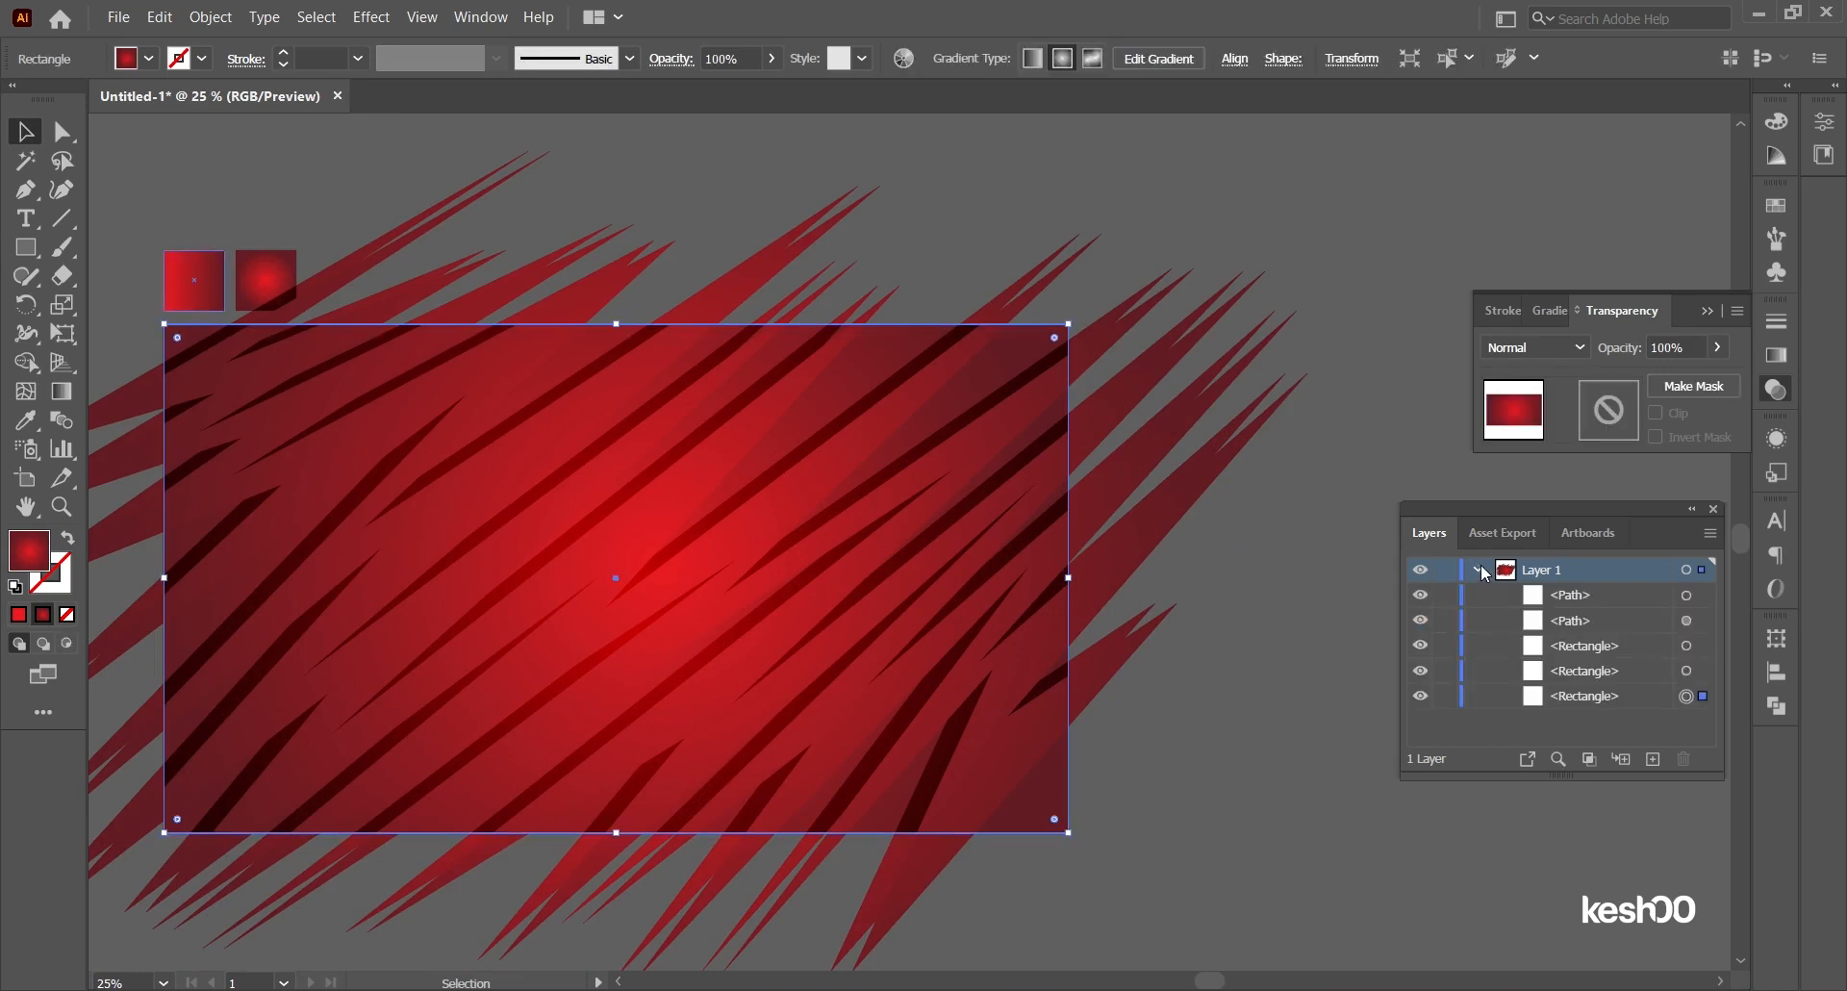
key("ctrl+c")
key("ctrl+f")
mouse_move(1626, 700)
left_mouse_down()
mouse_move(1626, 594)
mouse_move(1582, 701)
mouse_move(1577, 586)
left_mouse_up()
scroll(1259, 482, "down", 1)
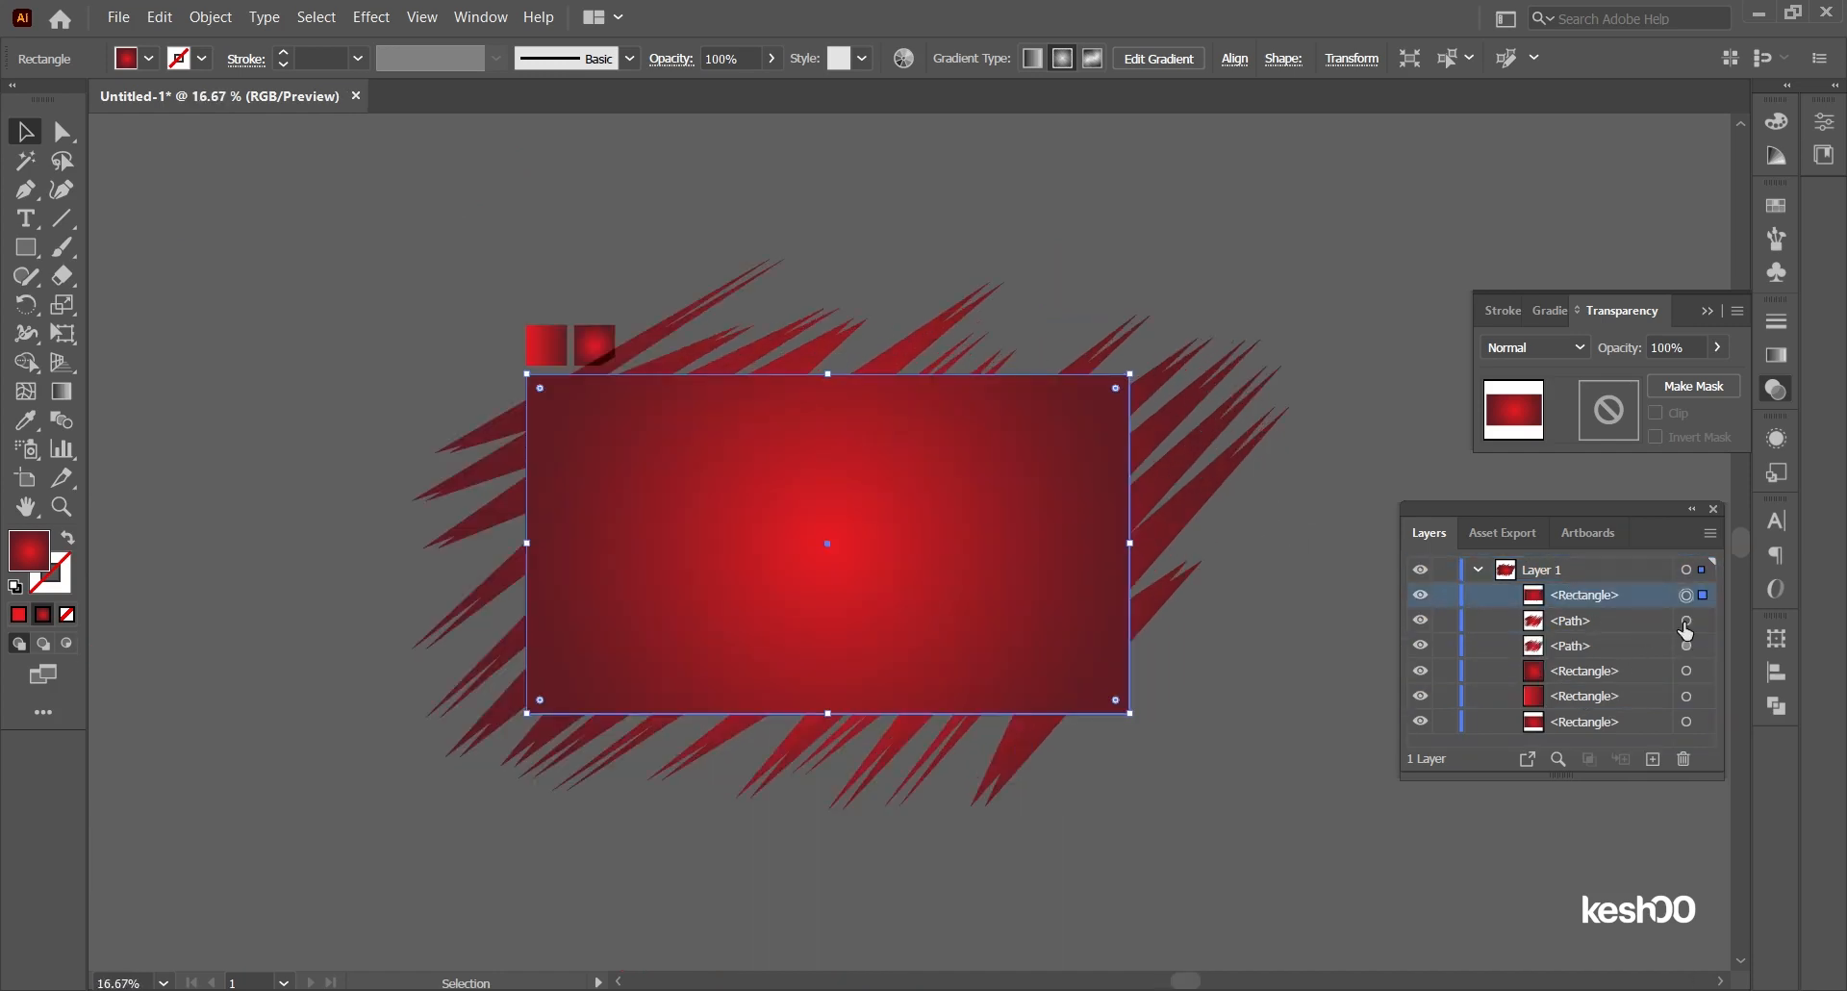
Step: Clip both zigzag paths to the top rectangle with a clipping mask
left_click(1698, 620, "shift")
left_click(1697, 645, "shift")
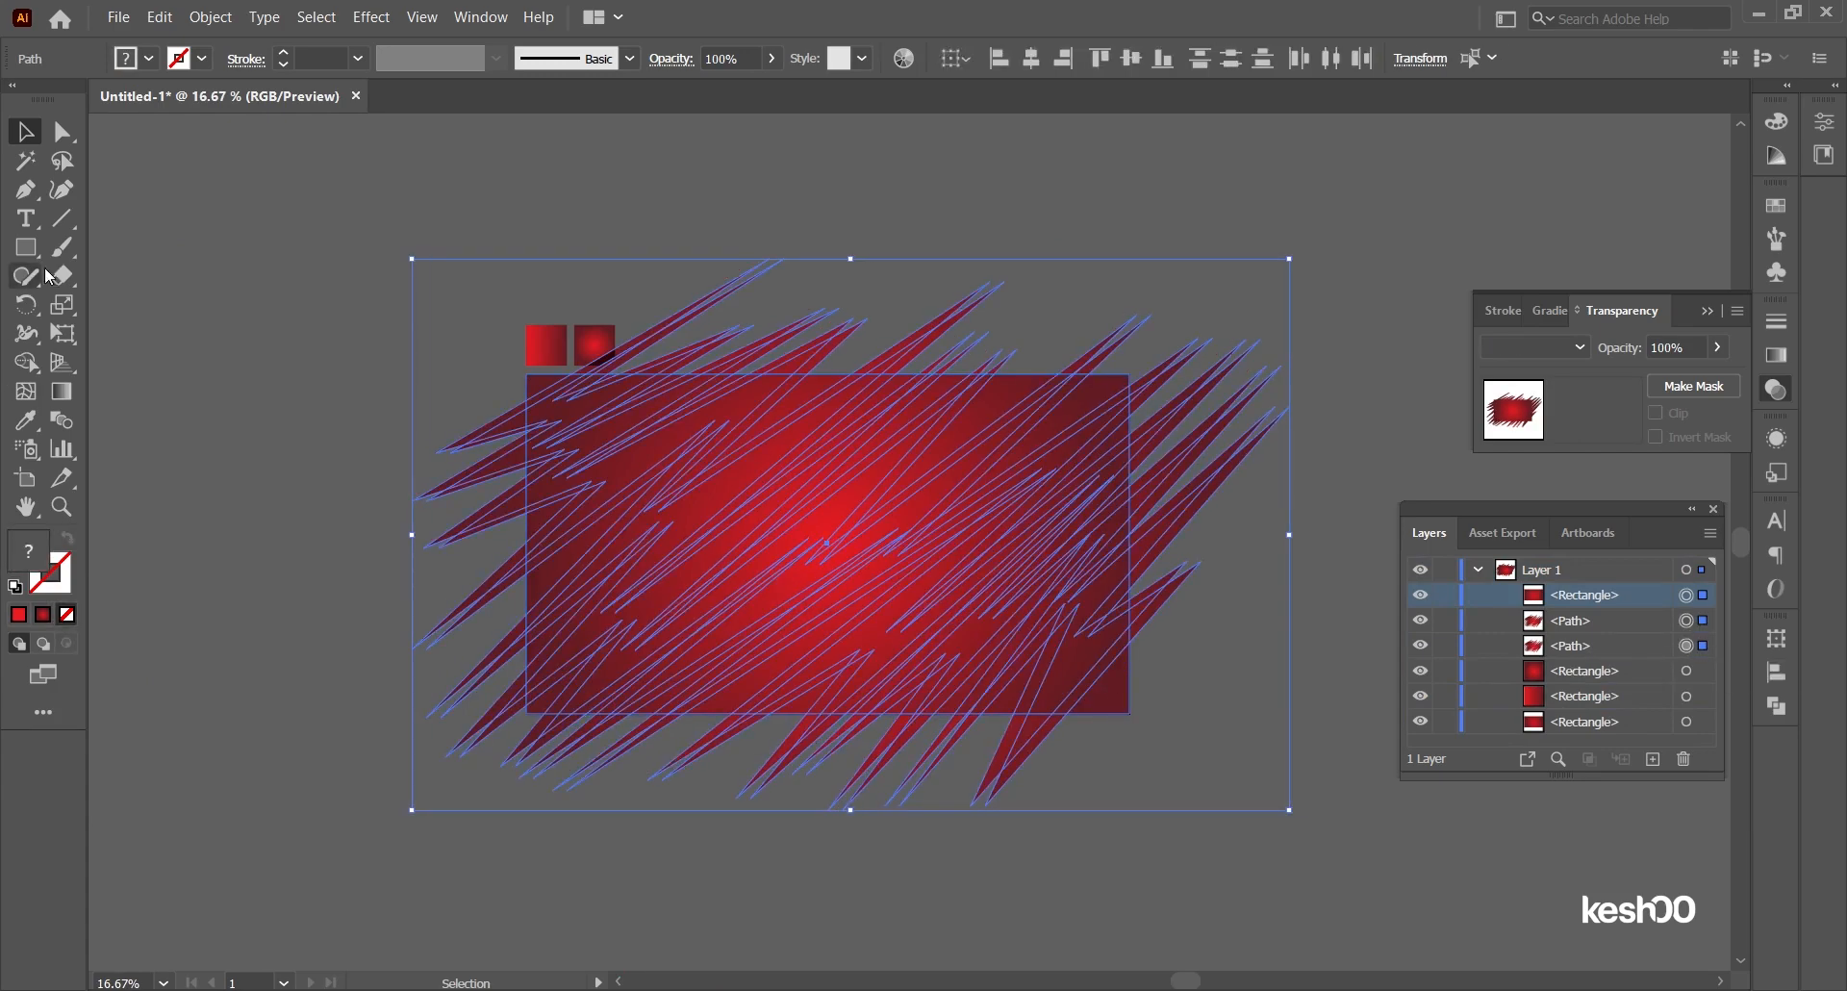
right_click(759, 583)
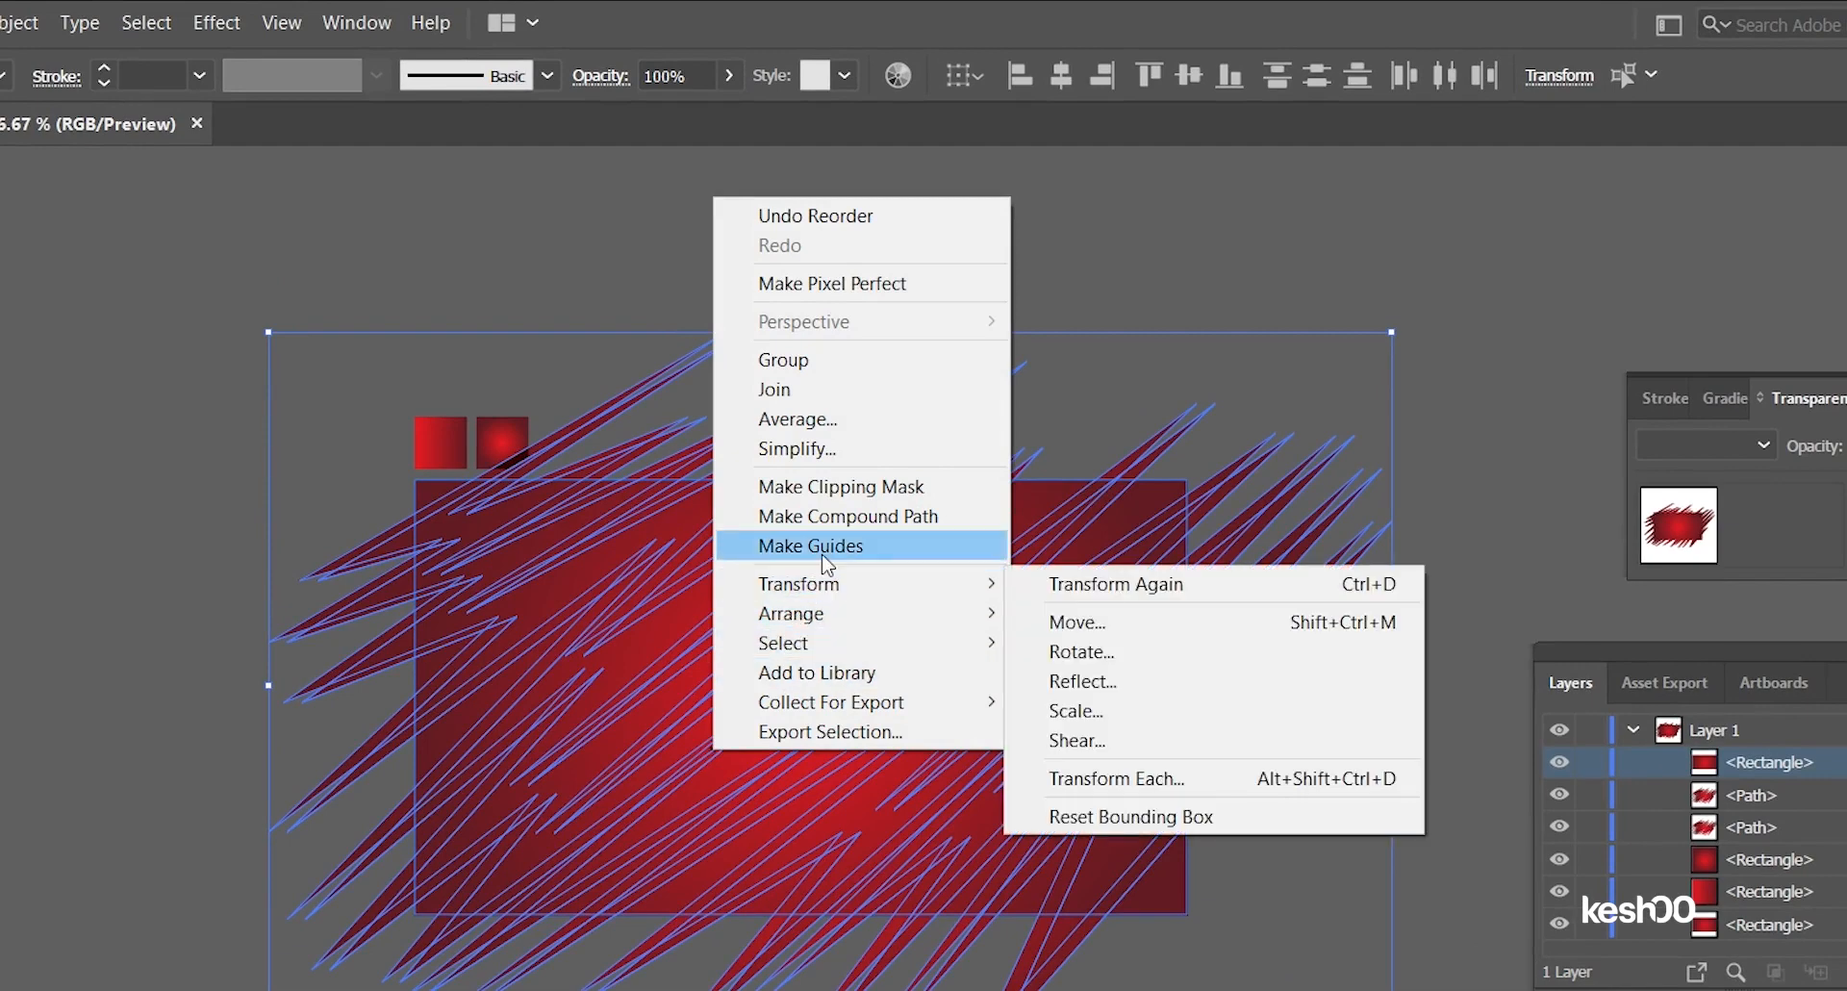
left_click(842, 487)
left_click(1236, 425)
scroll(768, 581, "up", 2)
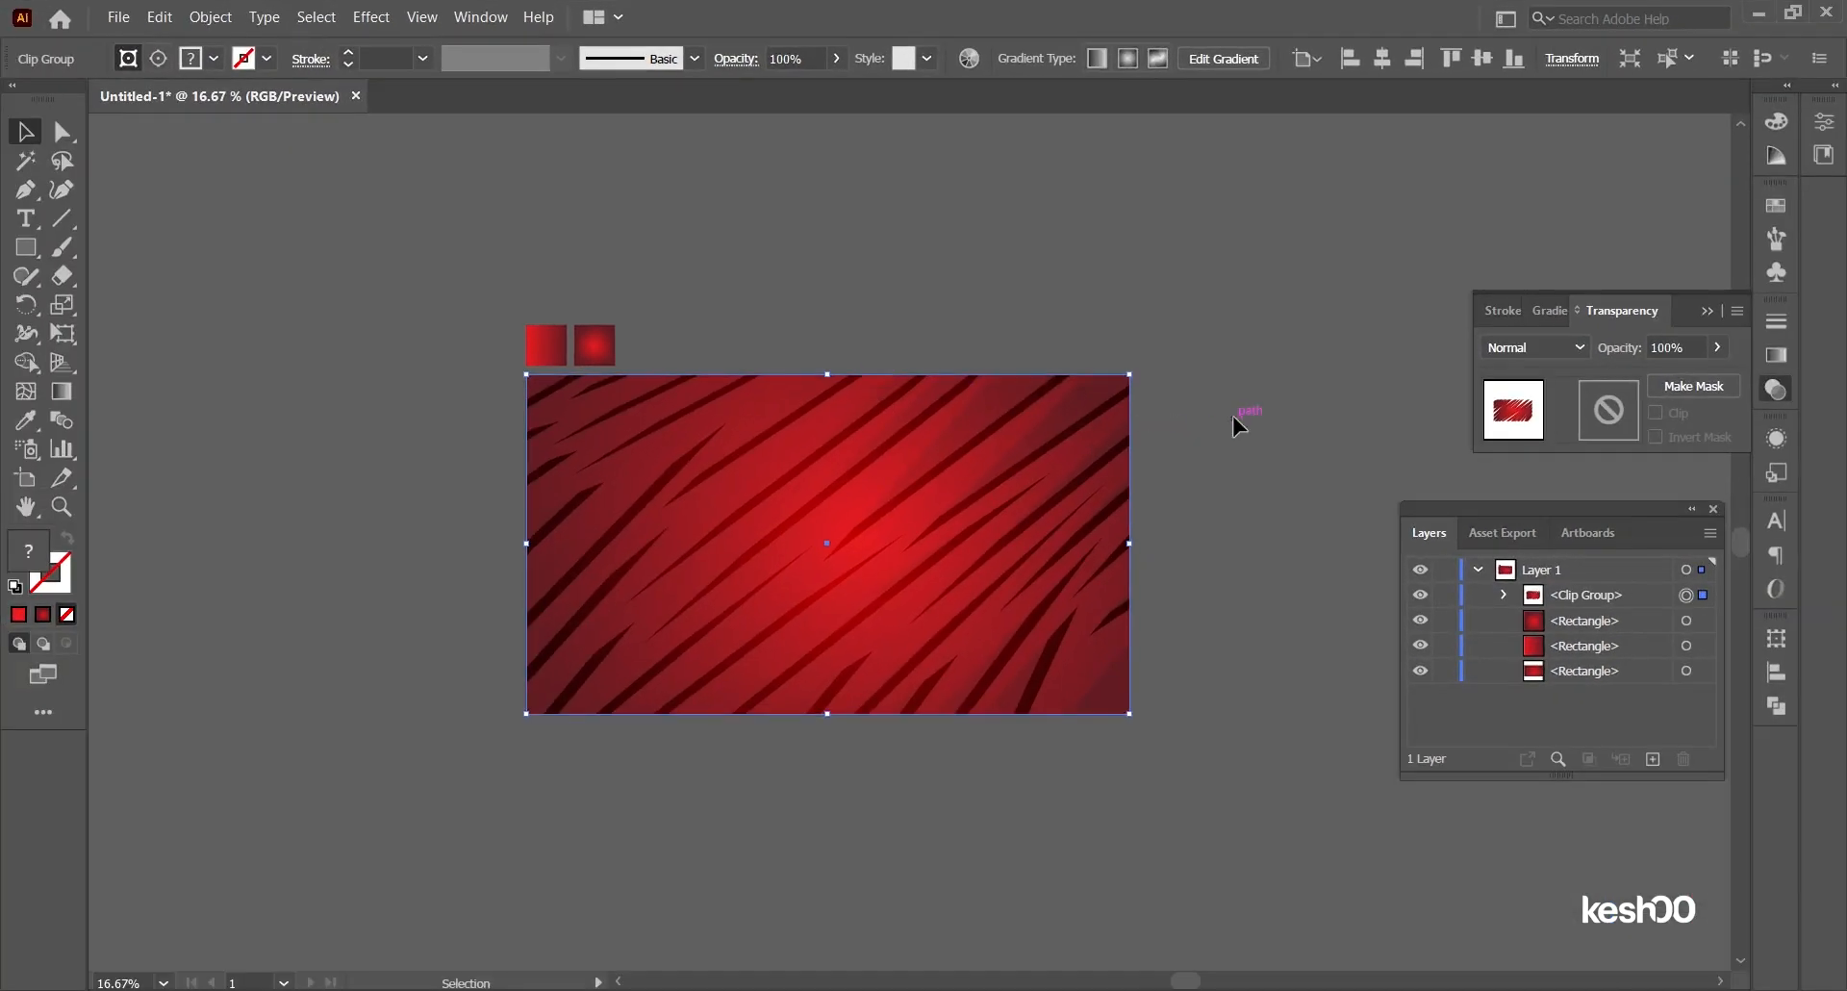
scroll(768, 581, "down", 1)
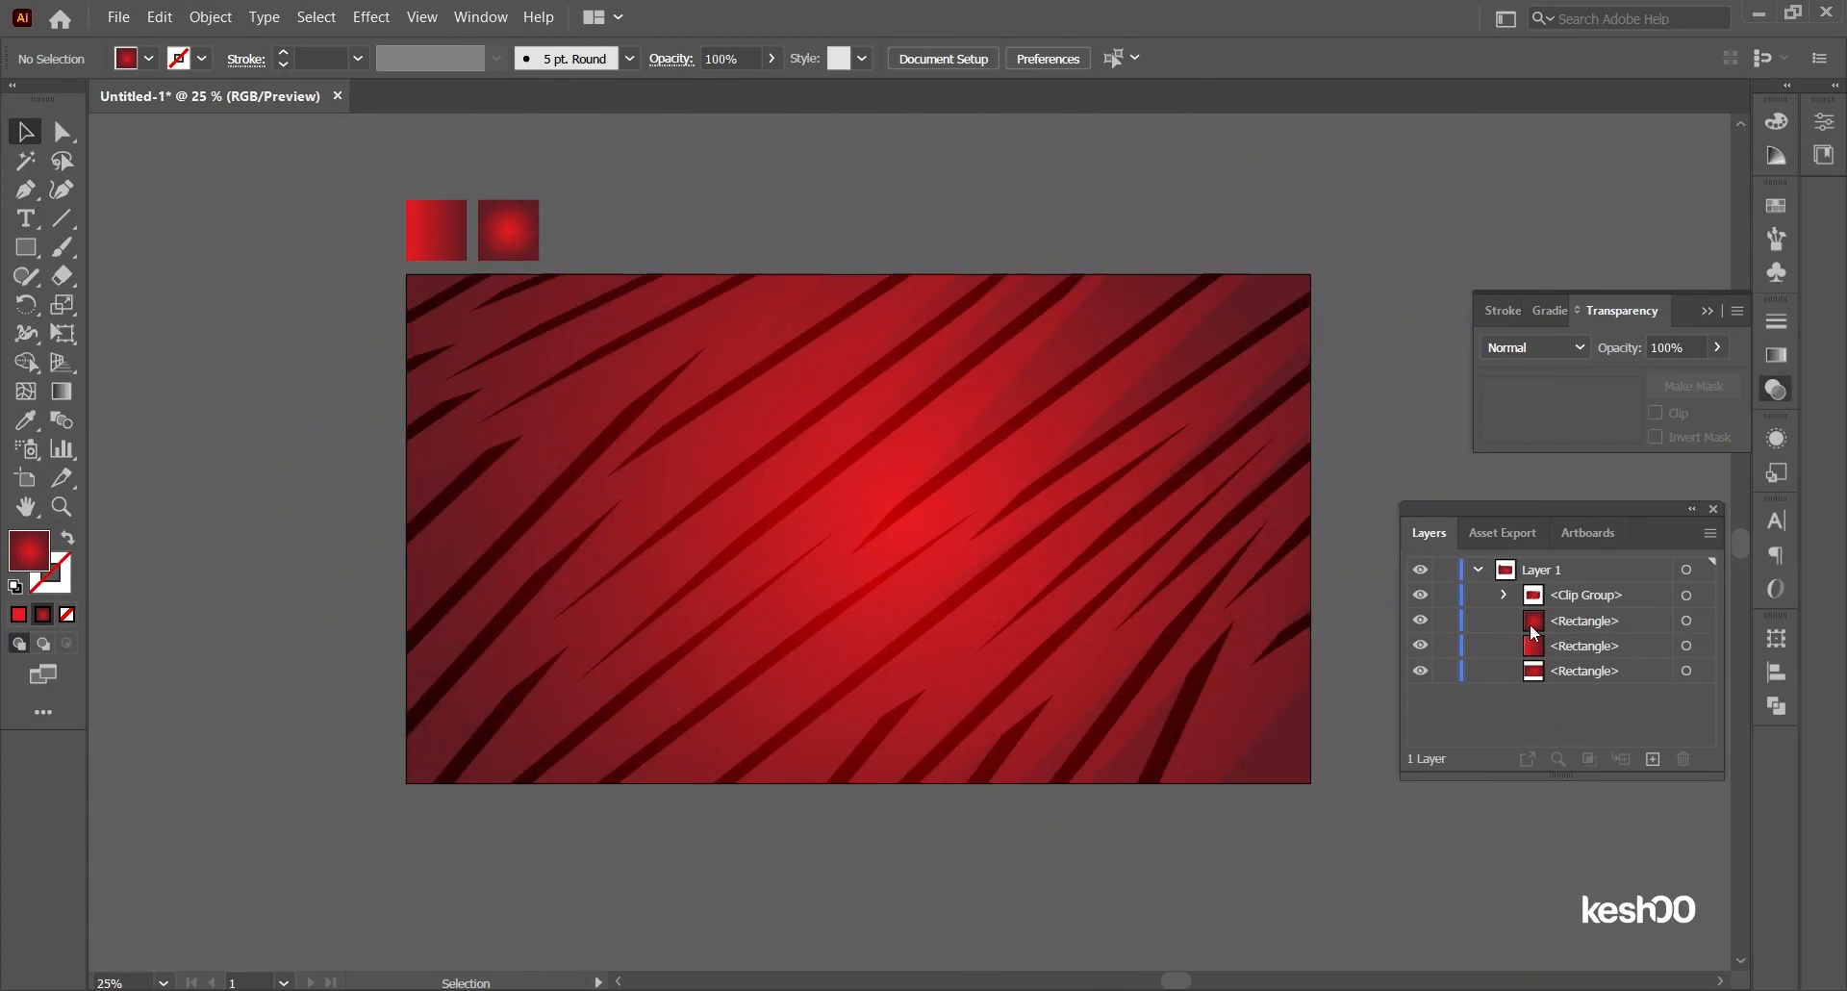
Step: Start a Wave warp effect on both zigzag paths in the clip group, with horizontal distortion at -53%
left_click(1504, 594)
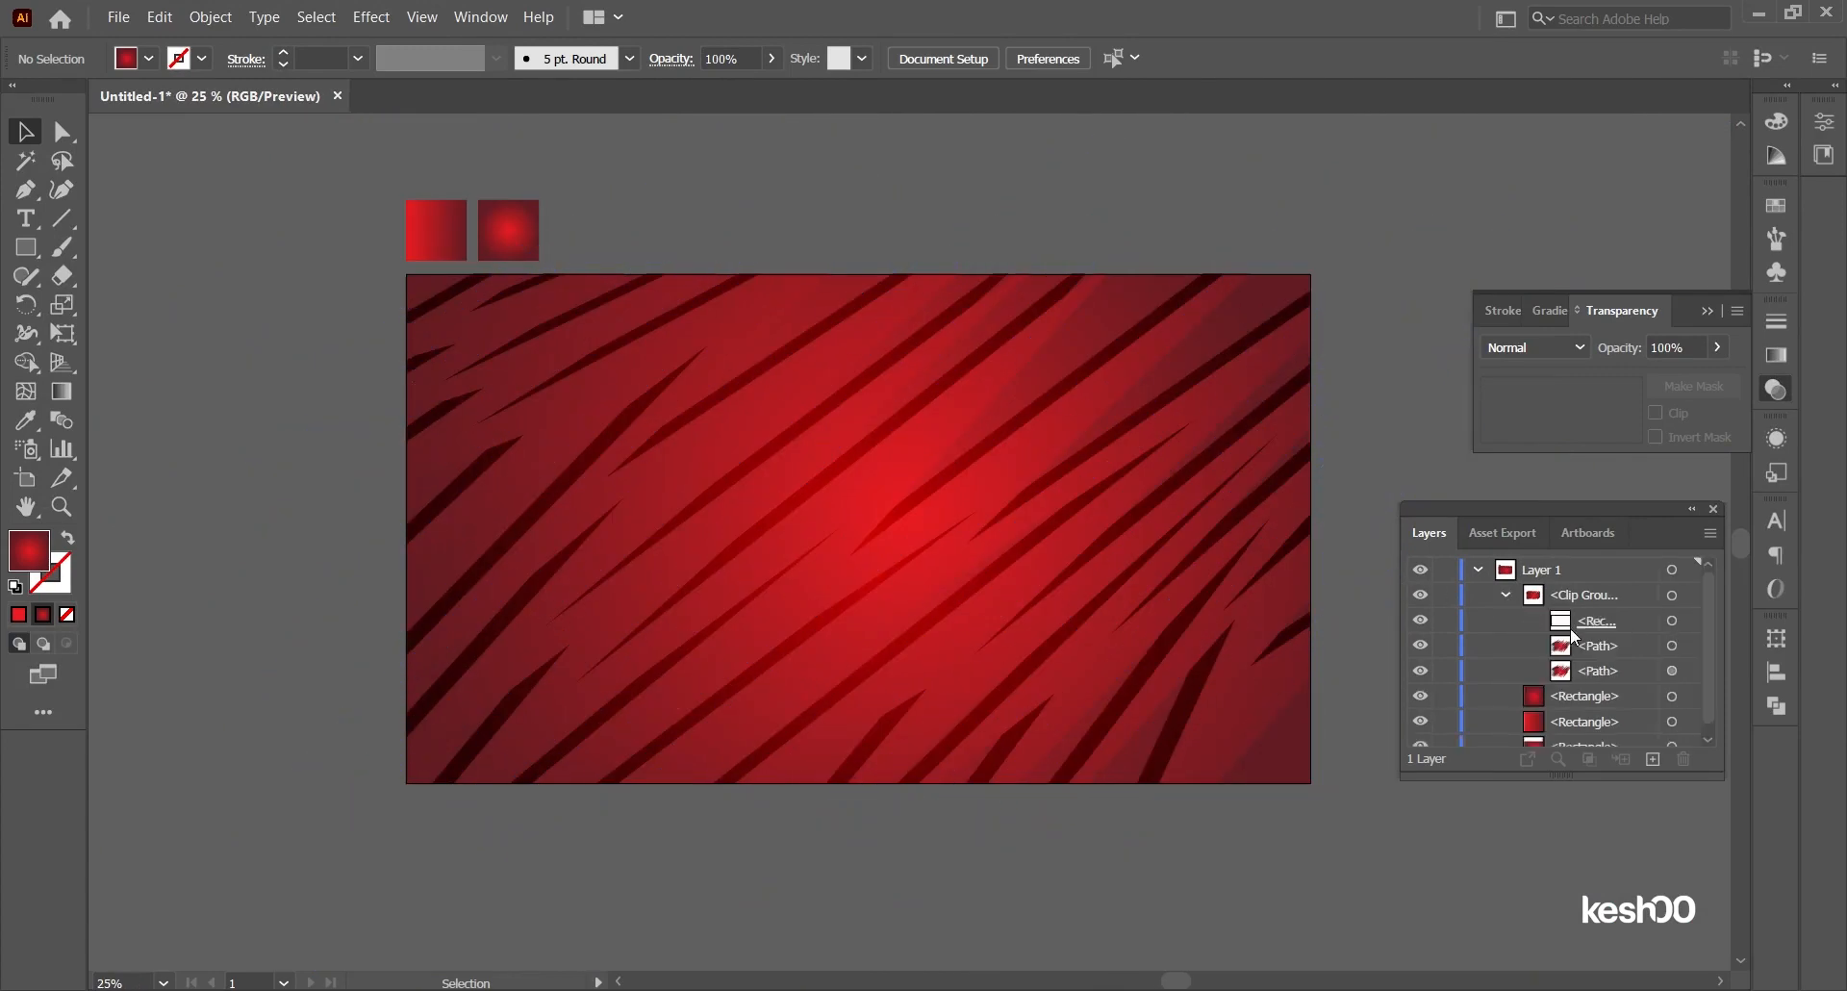
left_click(1688, 647)
left_click(1687, 678, "shift")
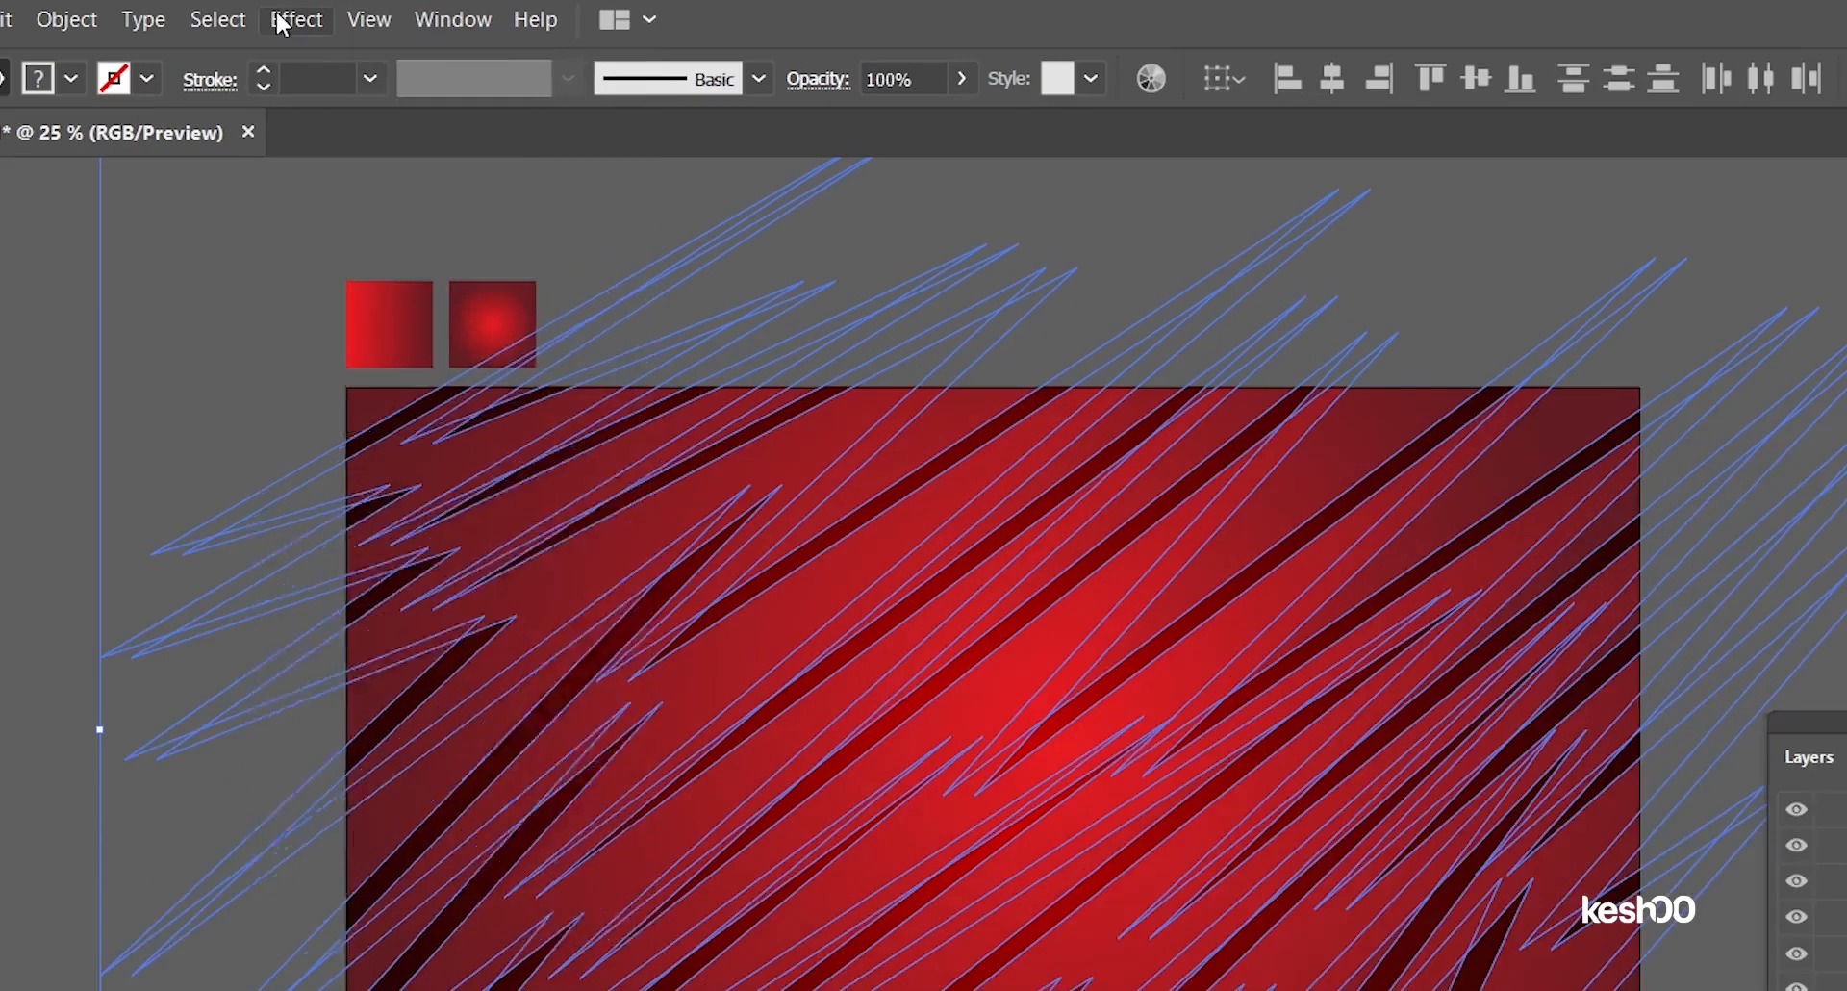
left_click(370, 16)
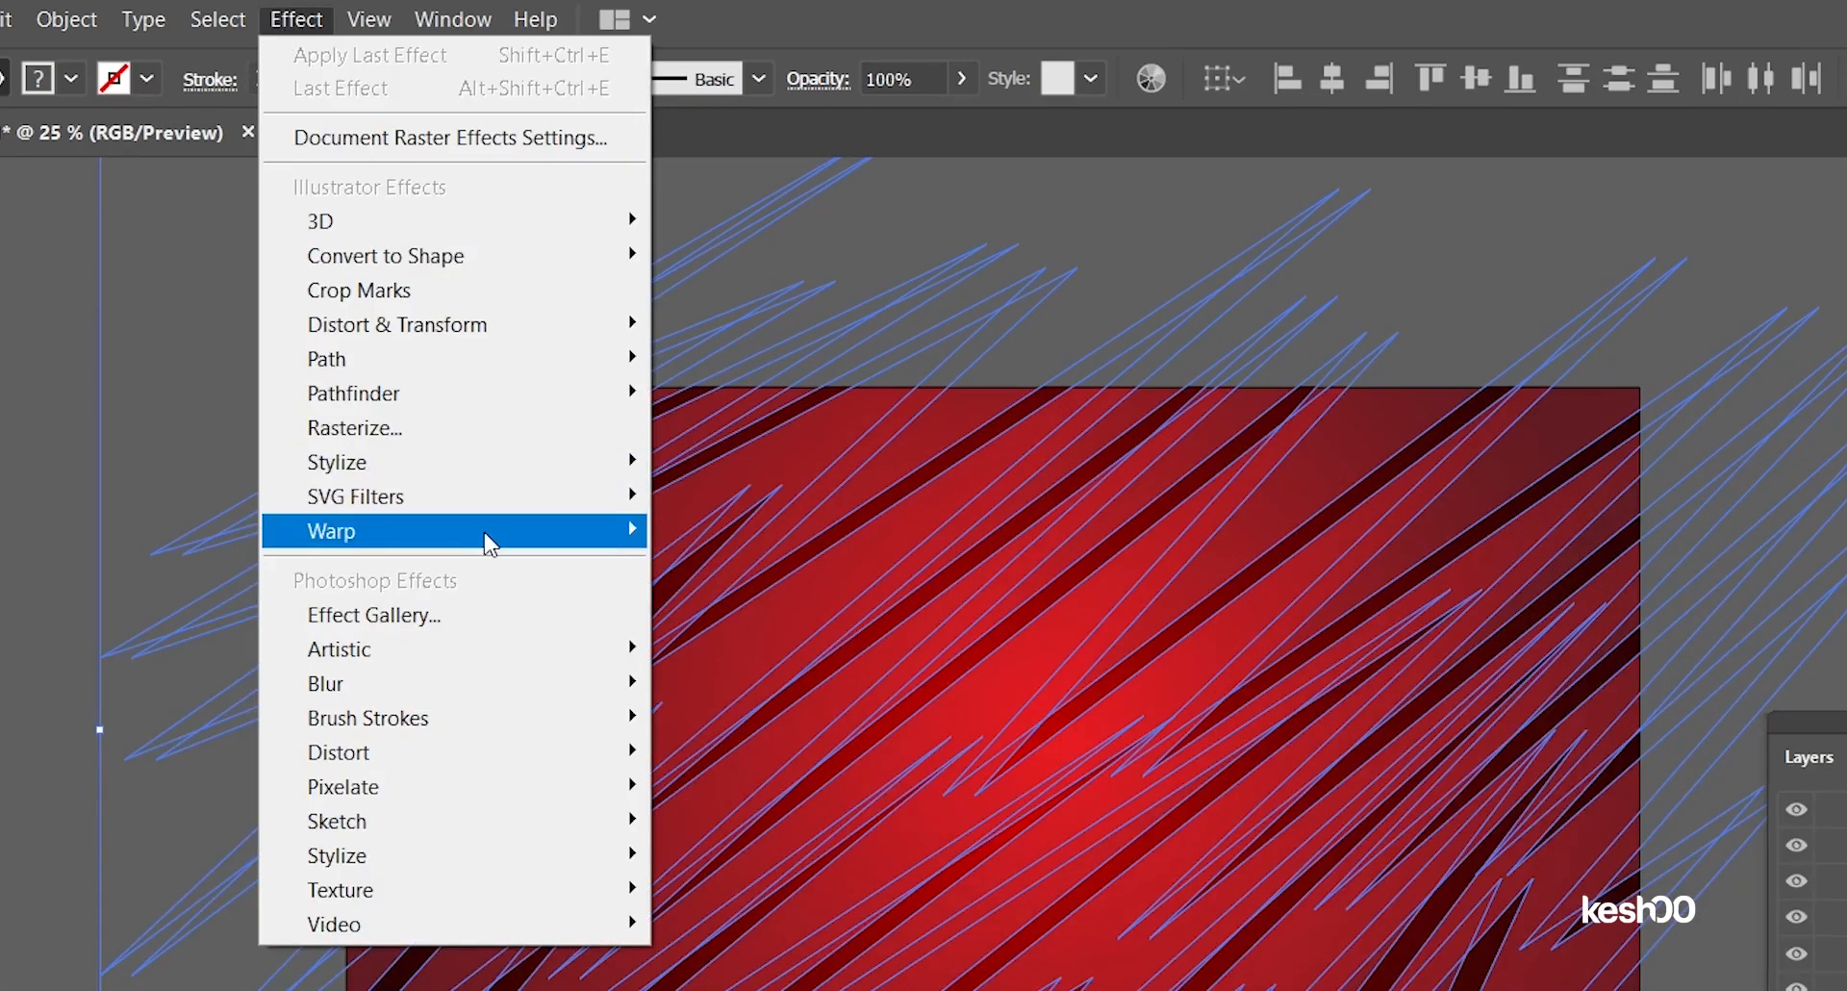
mouse_move(500, 371)
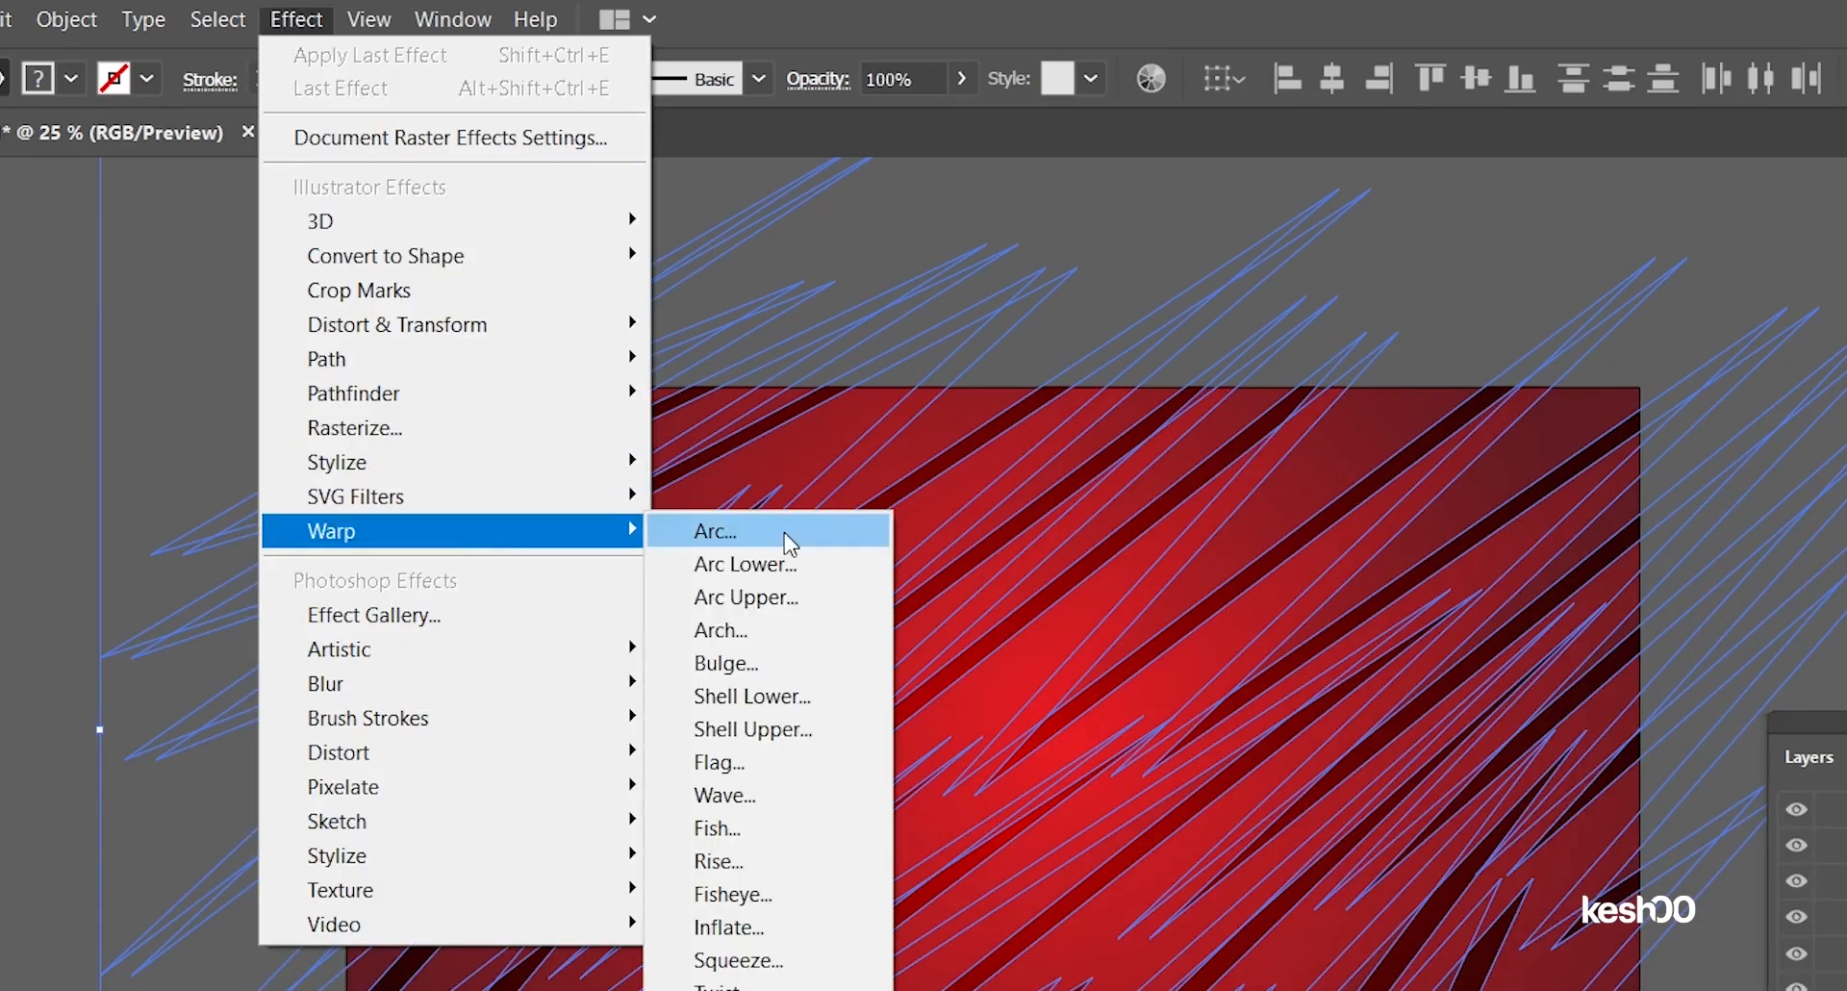
left_click(743, 802)
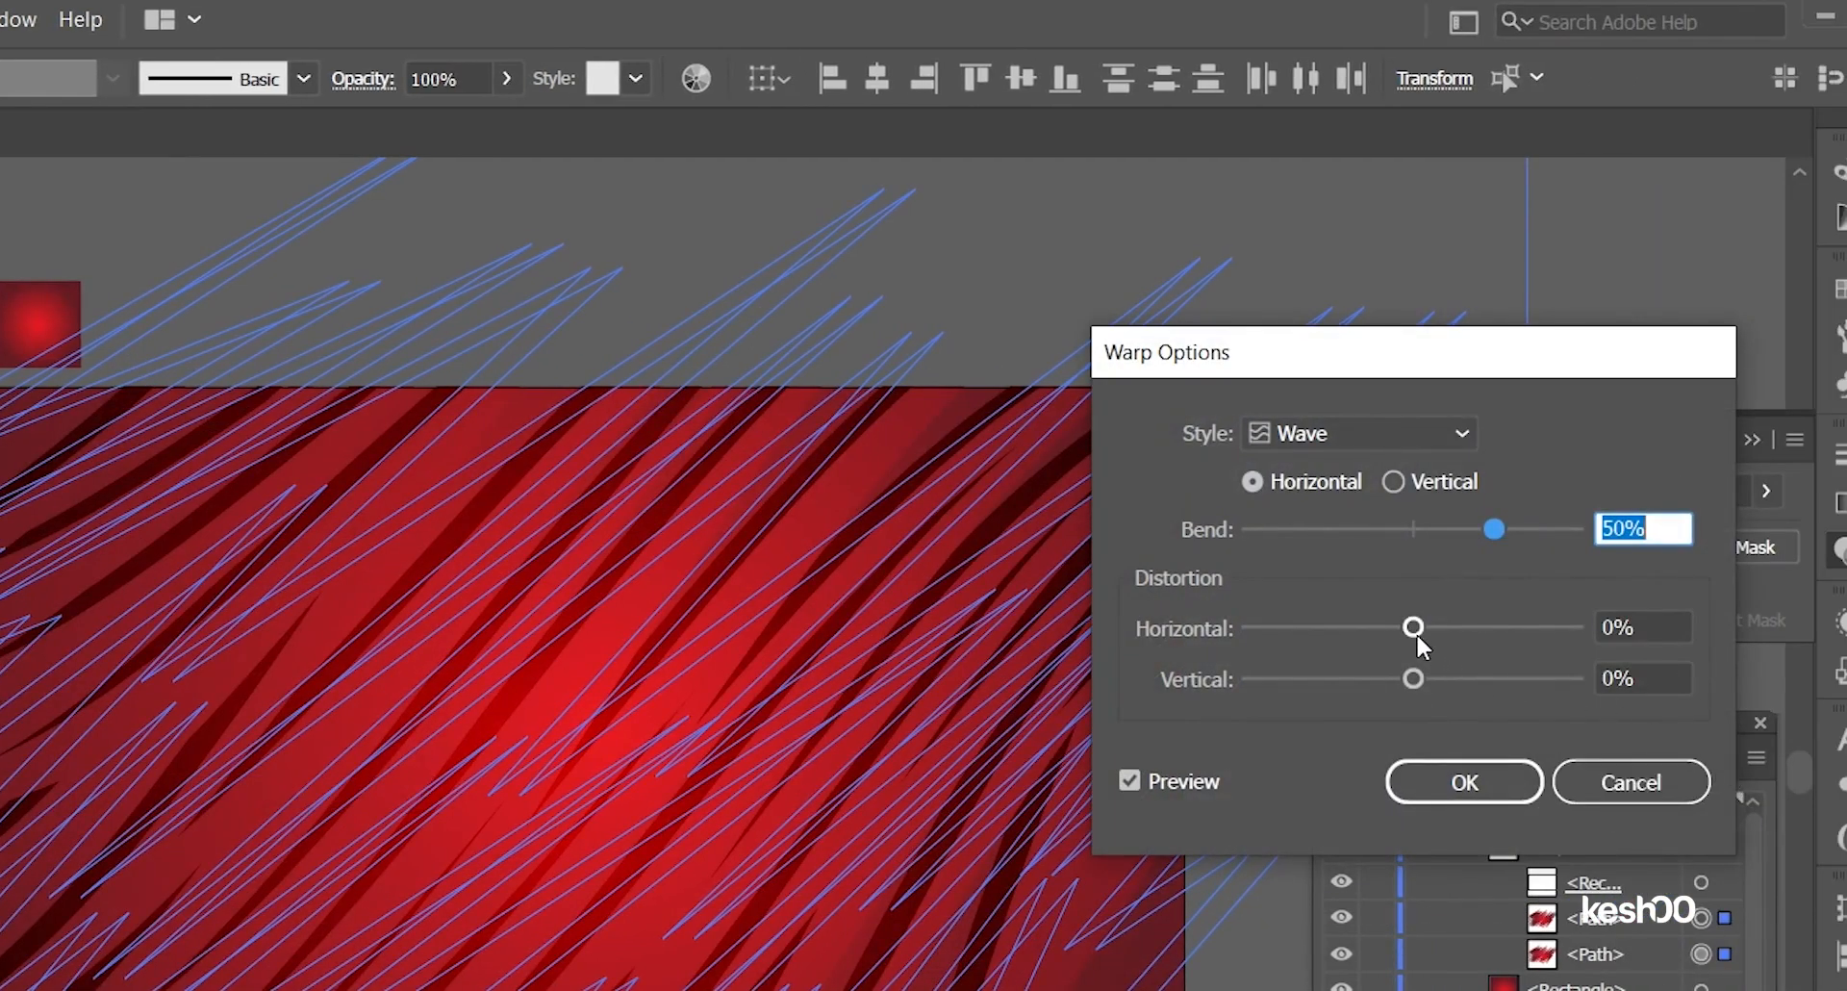
left_click_drag(1416, 635, 1329, 620)
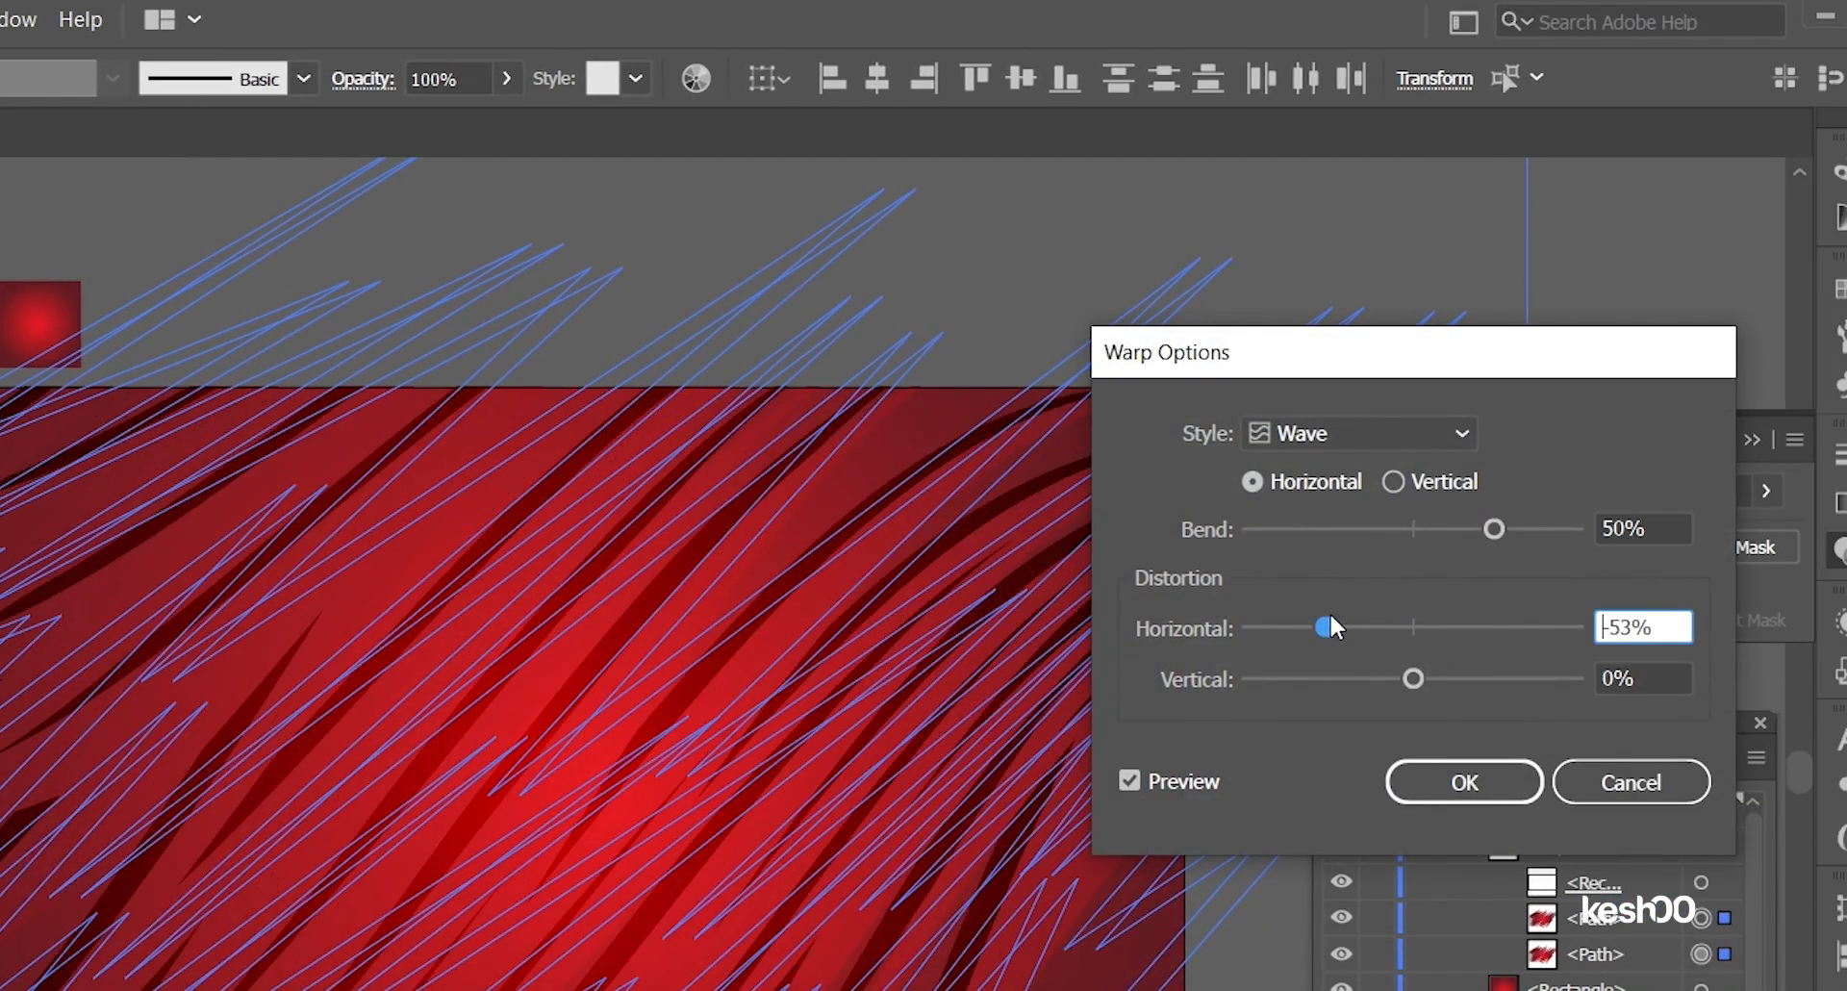
left_click_drag(1374, 352, 1578, 200)
Step: Change the warp style to Arc with 37% bend, -57% horizontal and -24% vertical distortion, and apply it to both zigzag paths
left_click(1585, 285)
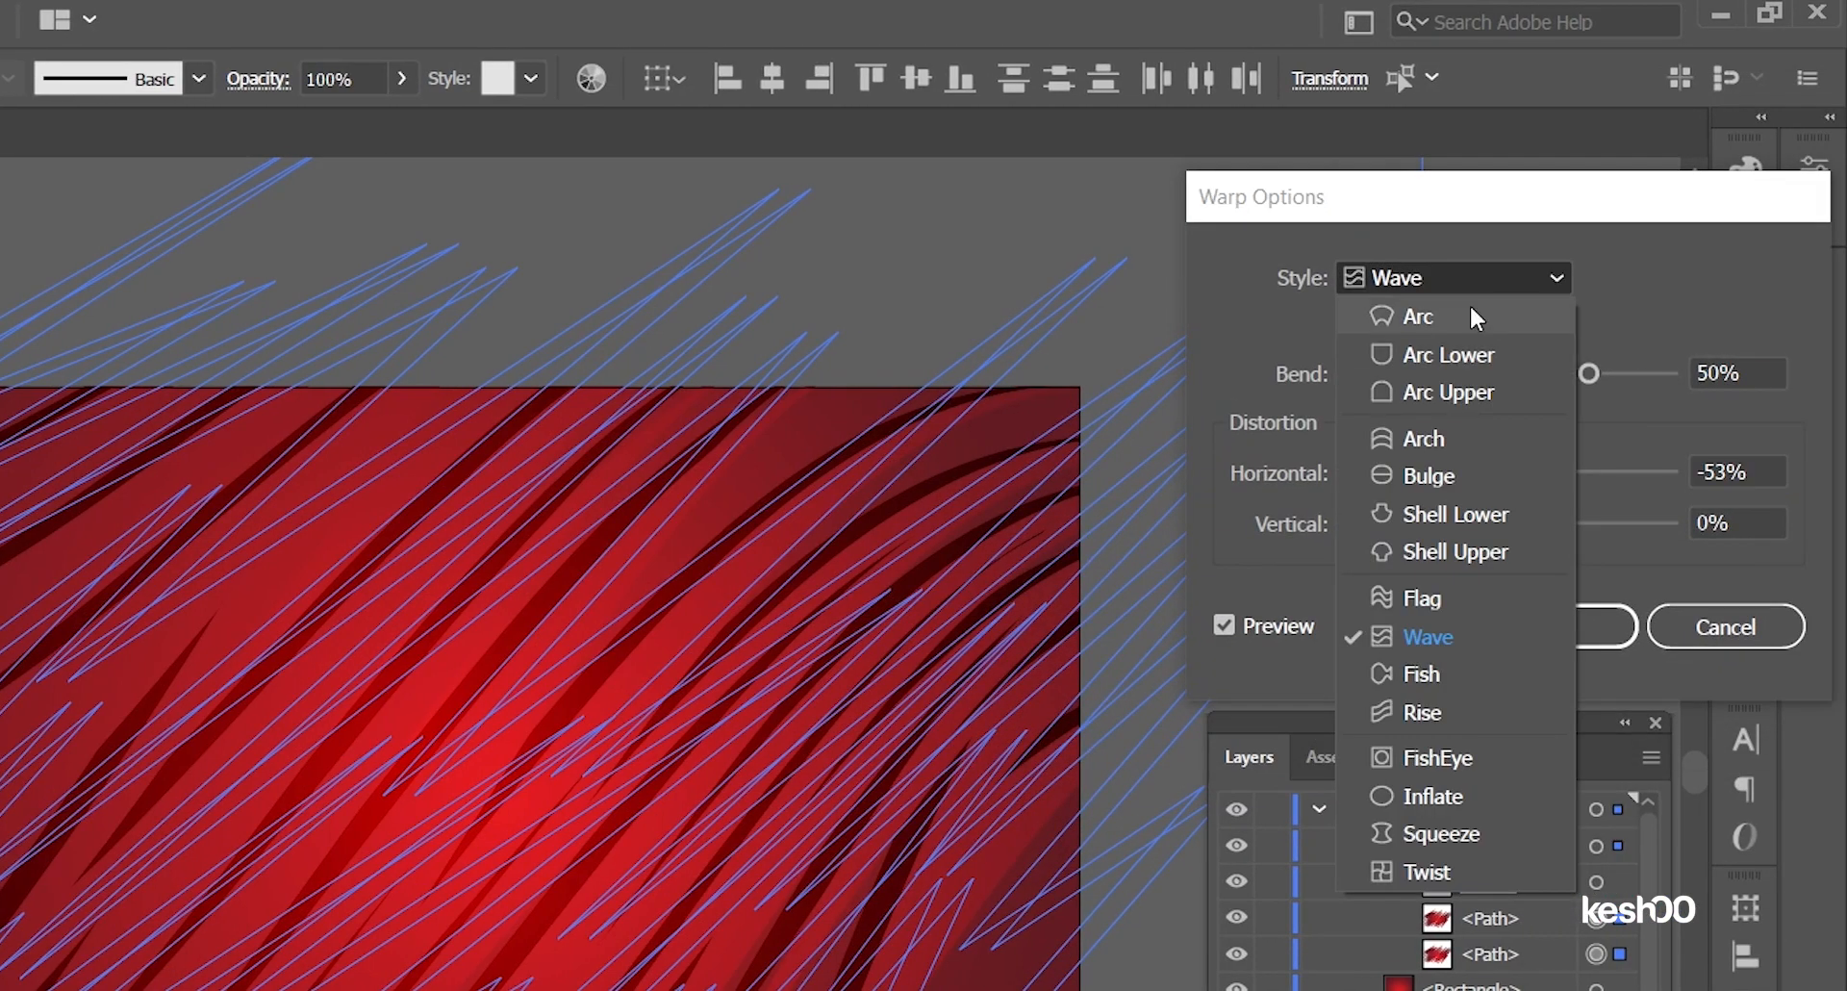
left_click(1469, 316)
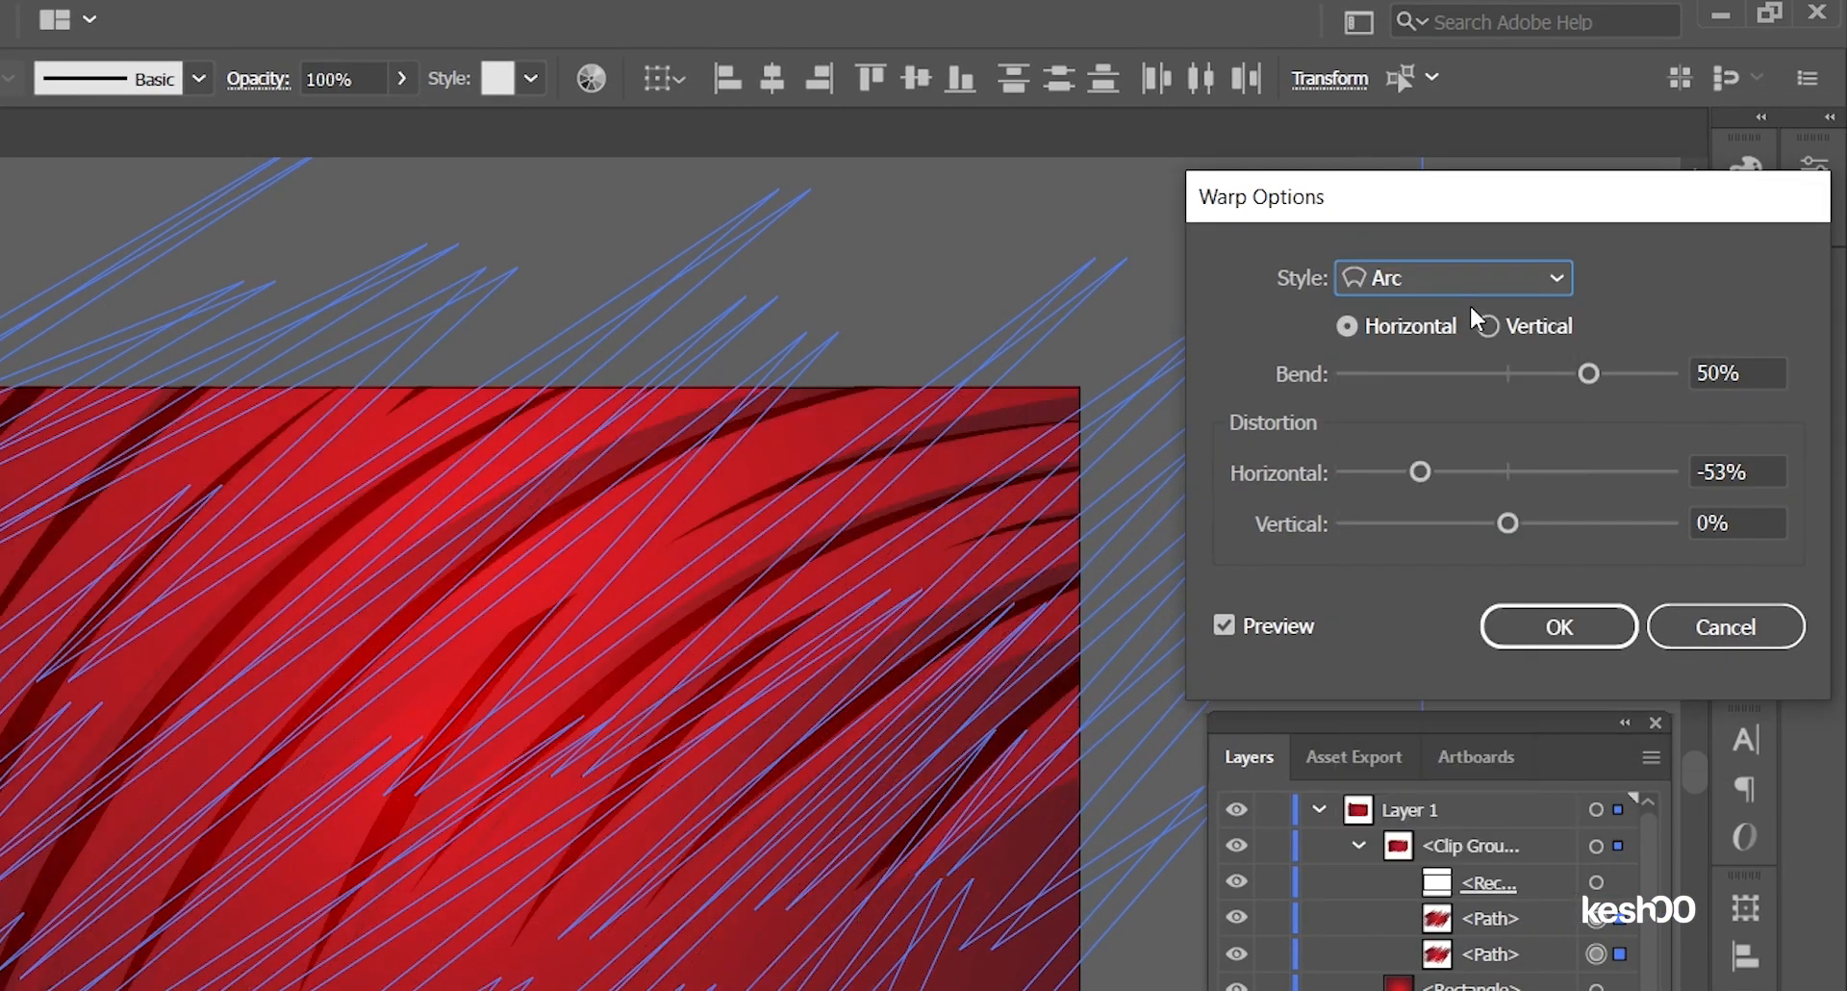
left_click_drag(1589, 374, 1569, 375)
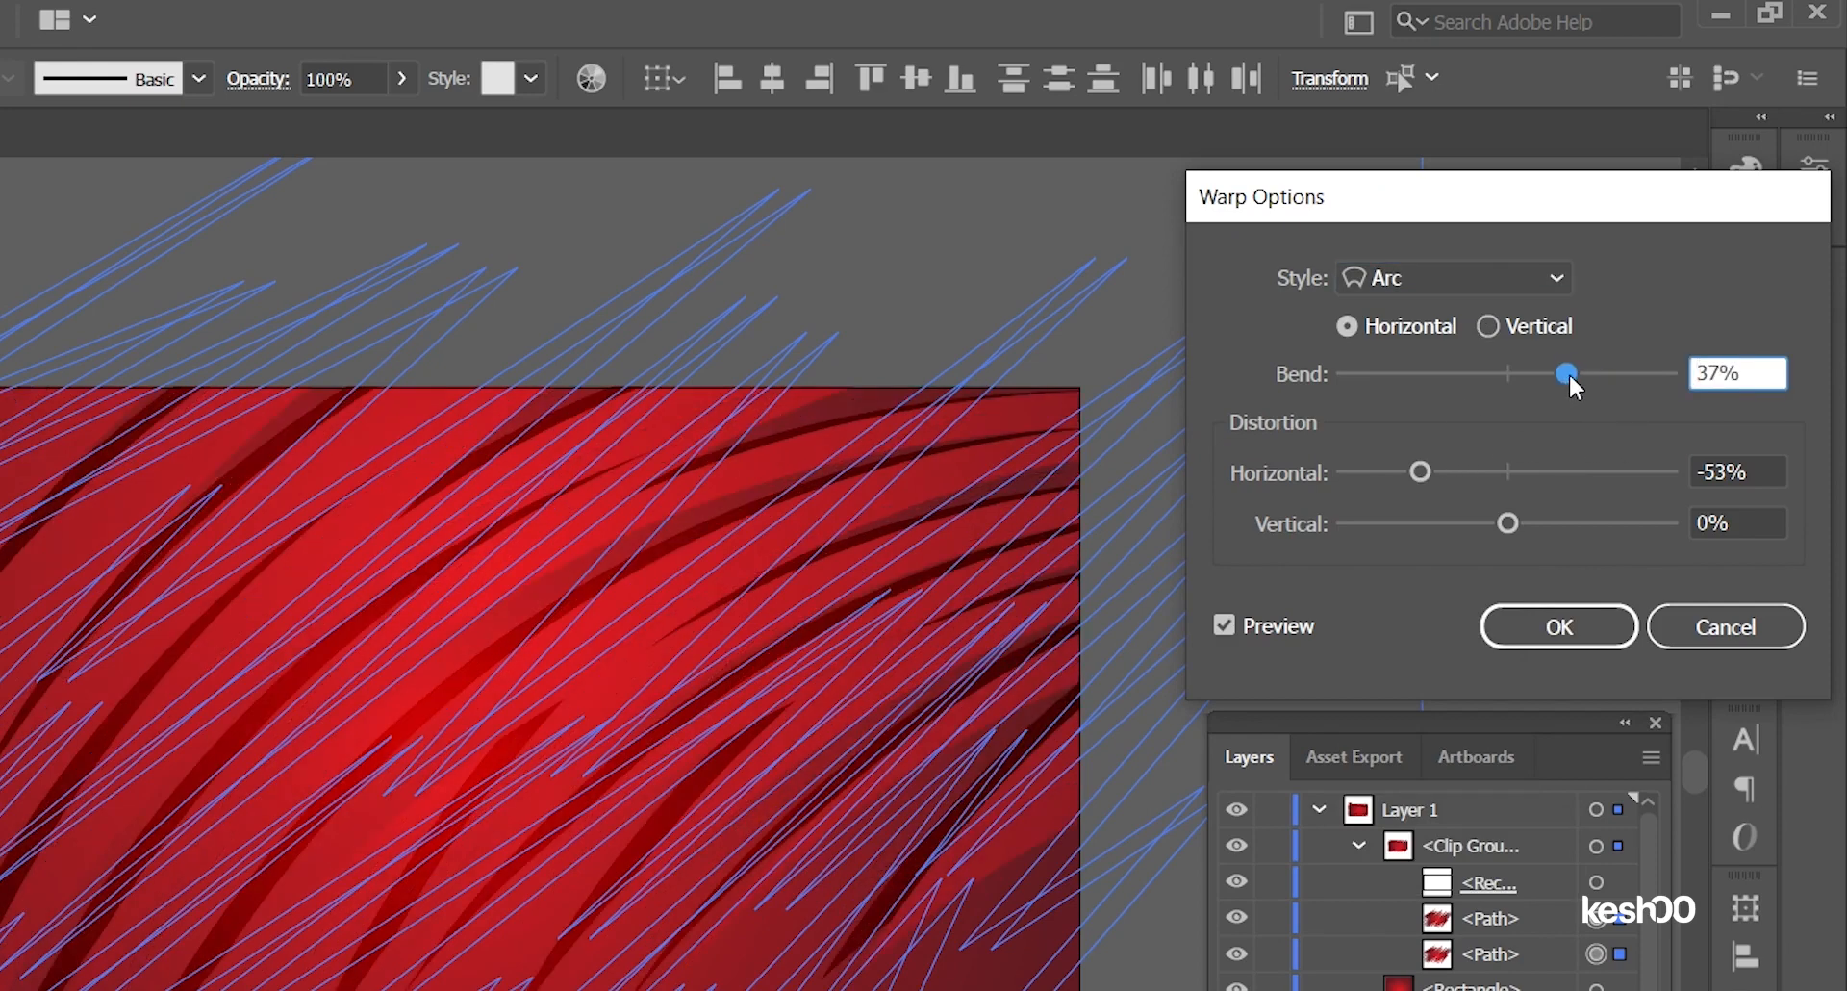
left_click_drag(1420, 471, 1461, 461)
left_click(1570, 519)
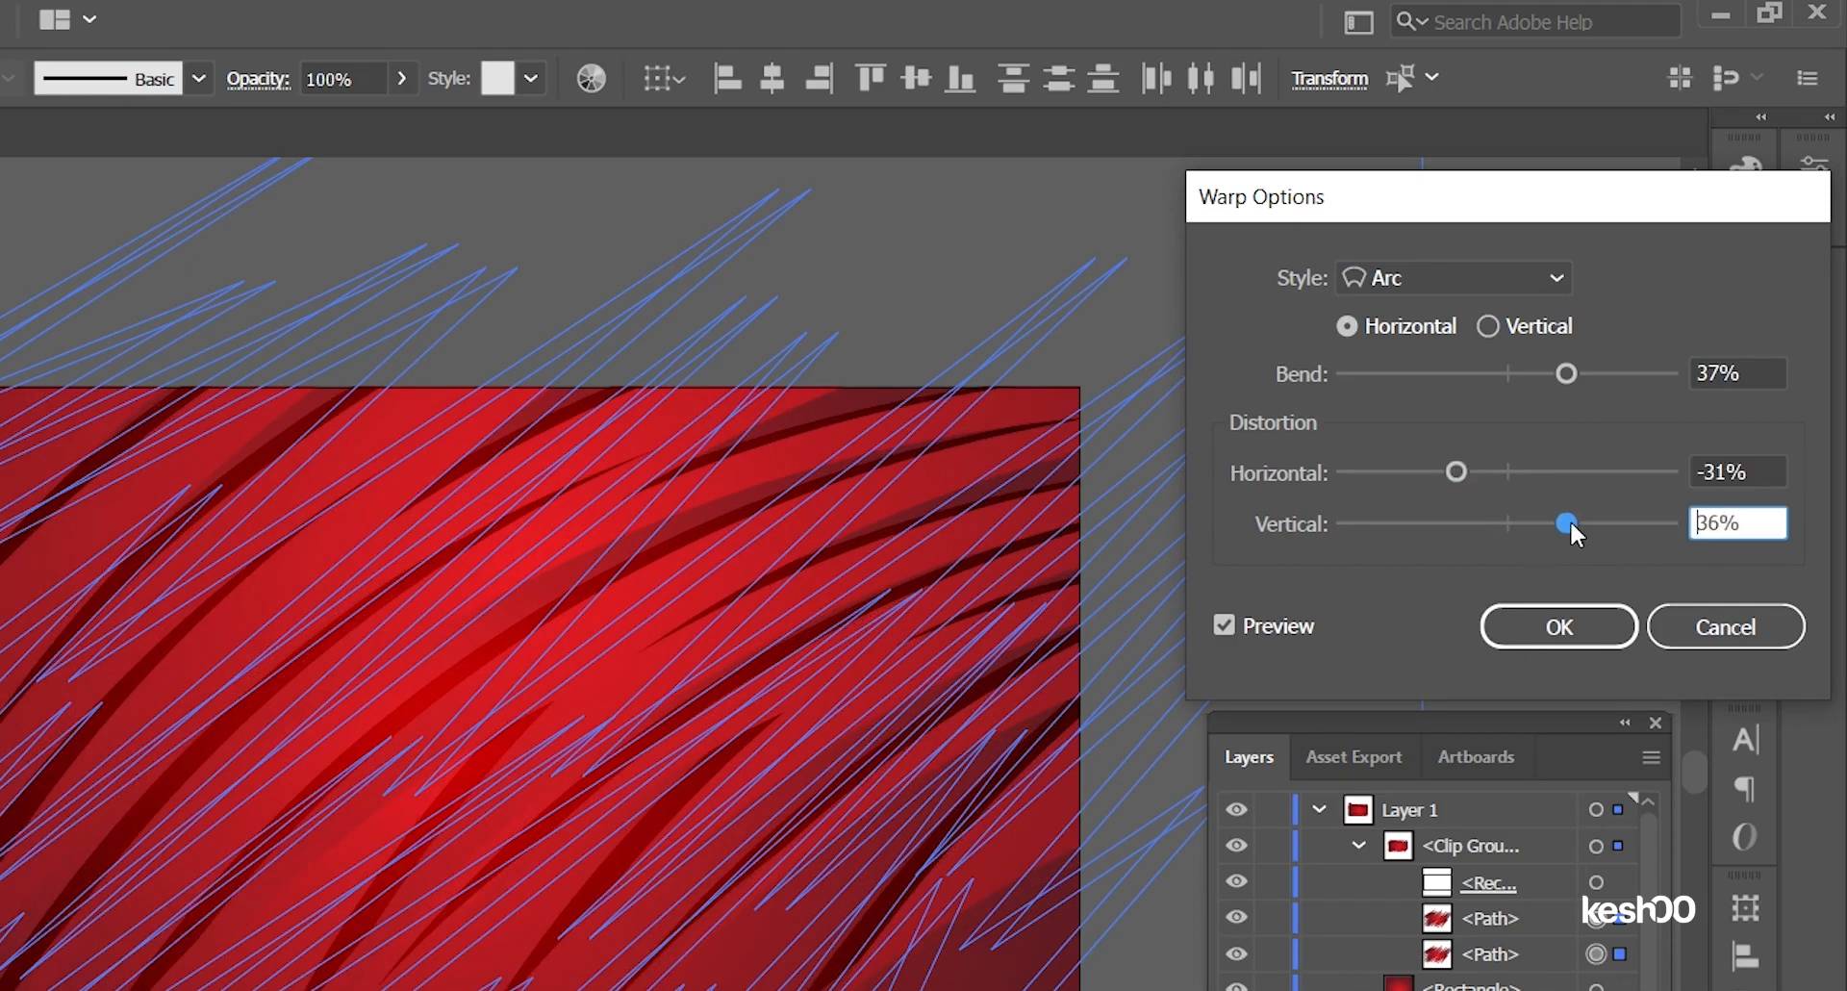
left_click_drag(1570, 519, 1449, 534)
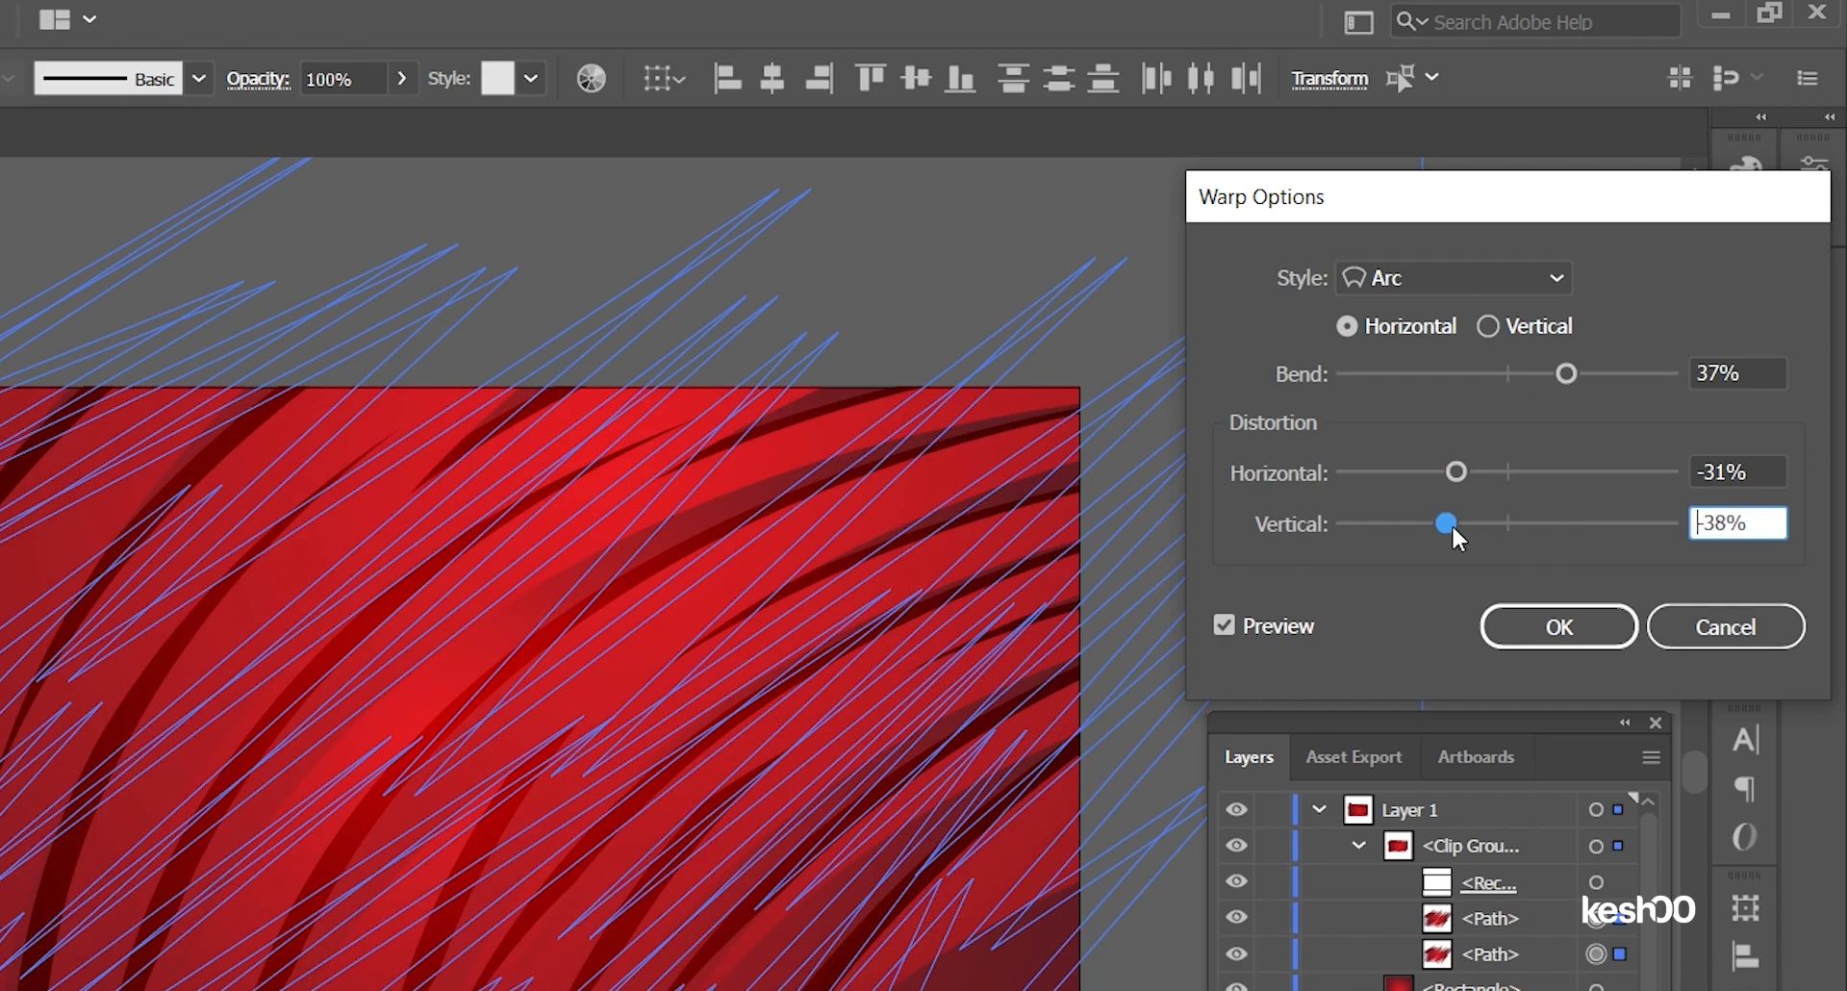
left_click_drag(1457, 472, 1414, 470)
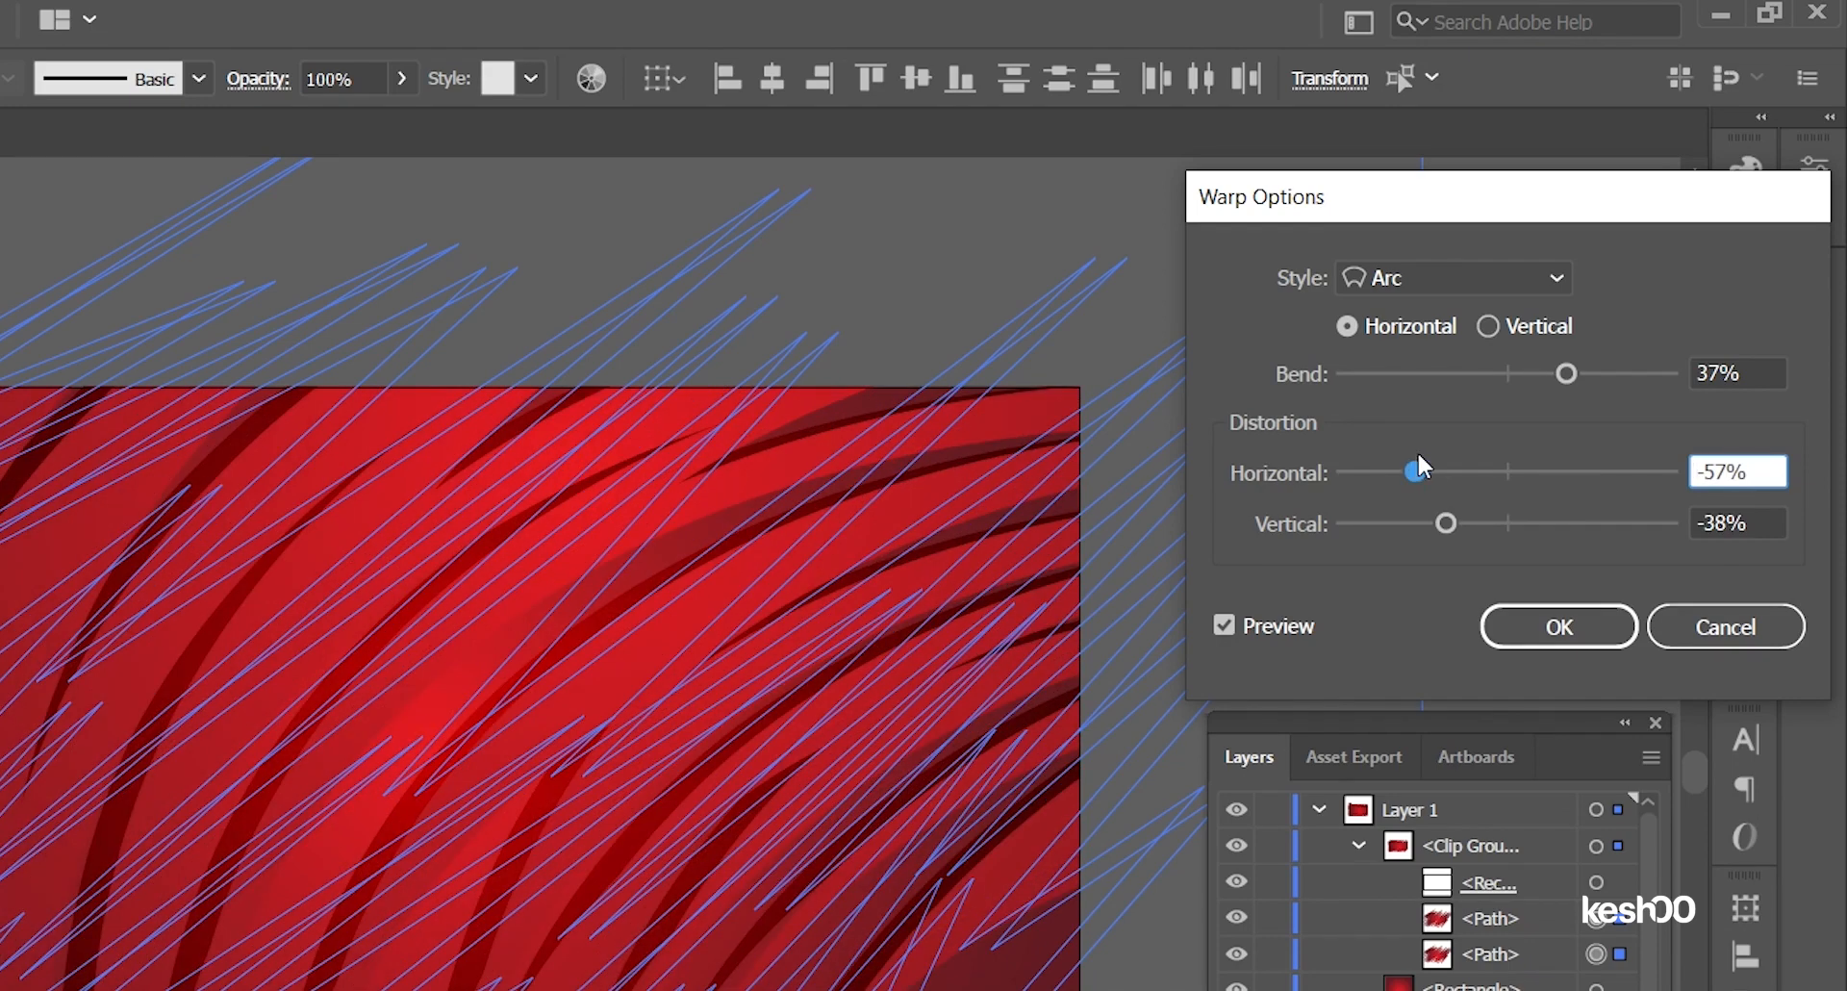
left_click_drag(1447, 524, 1469, 522)
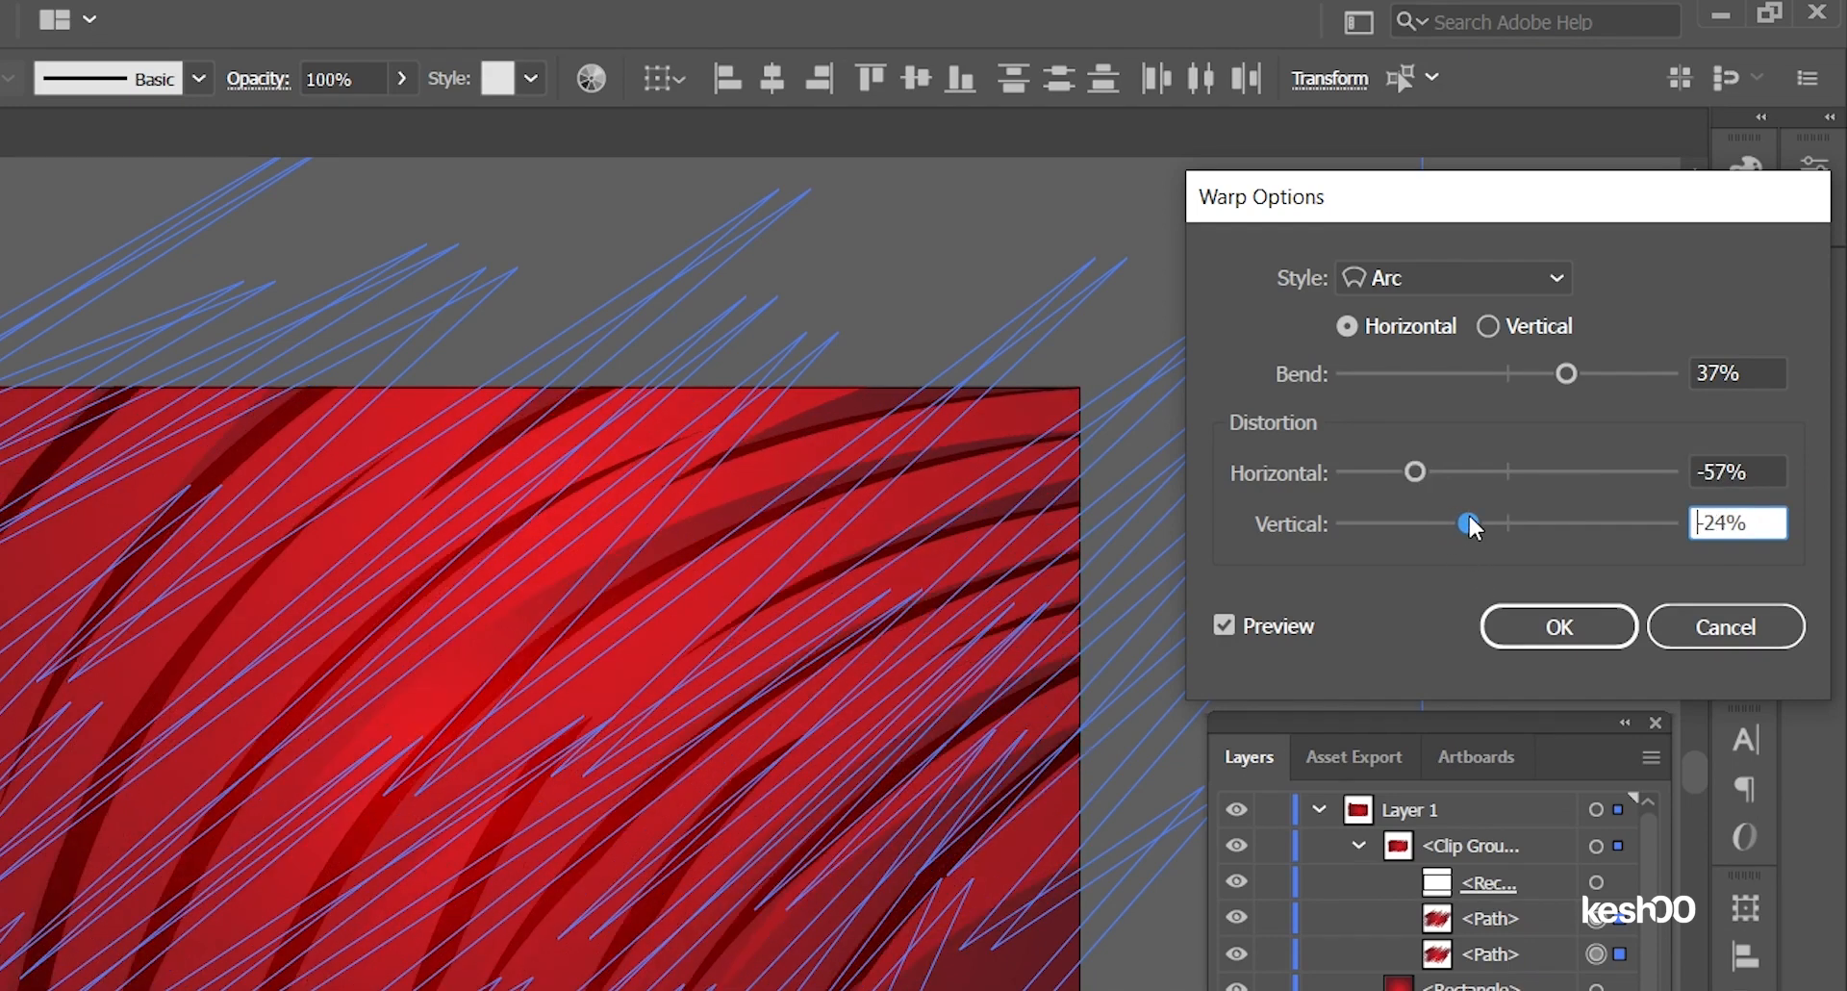
left_click(1541, 627)
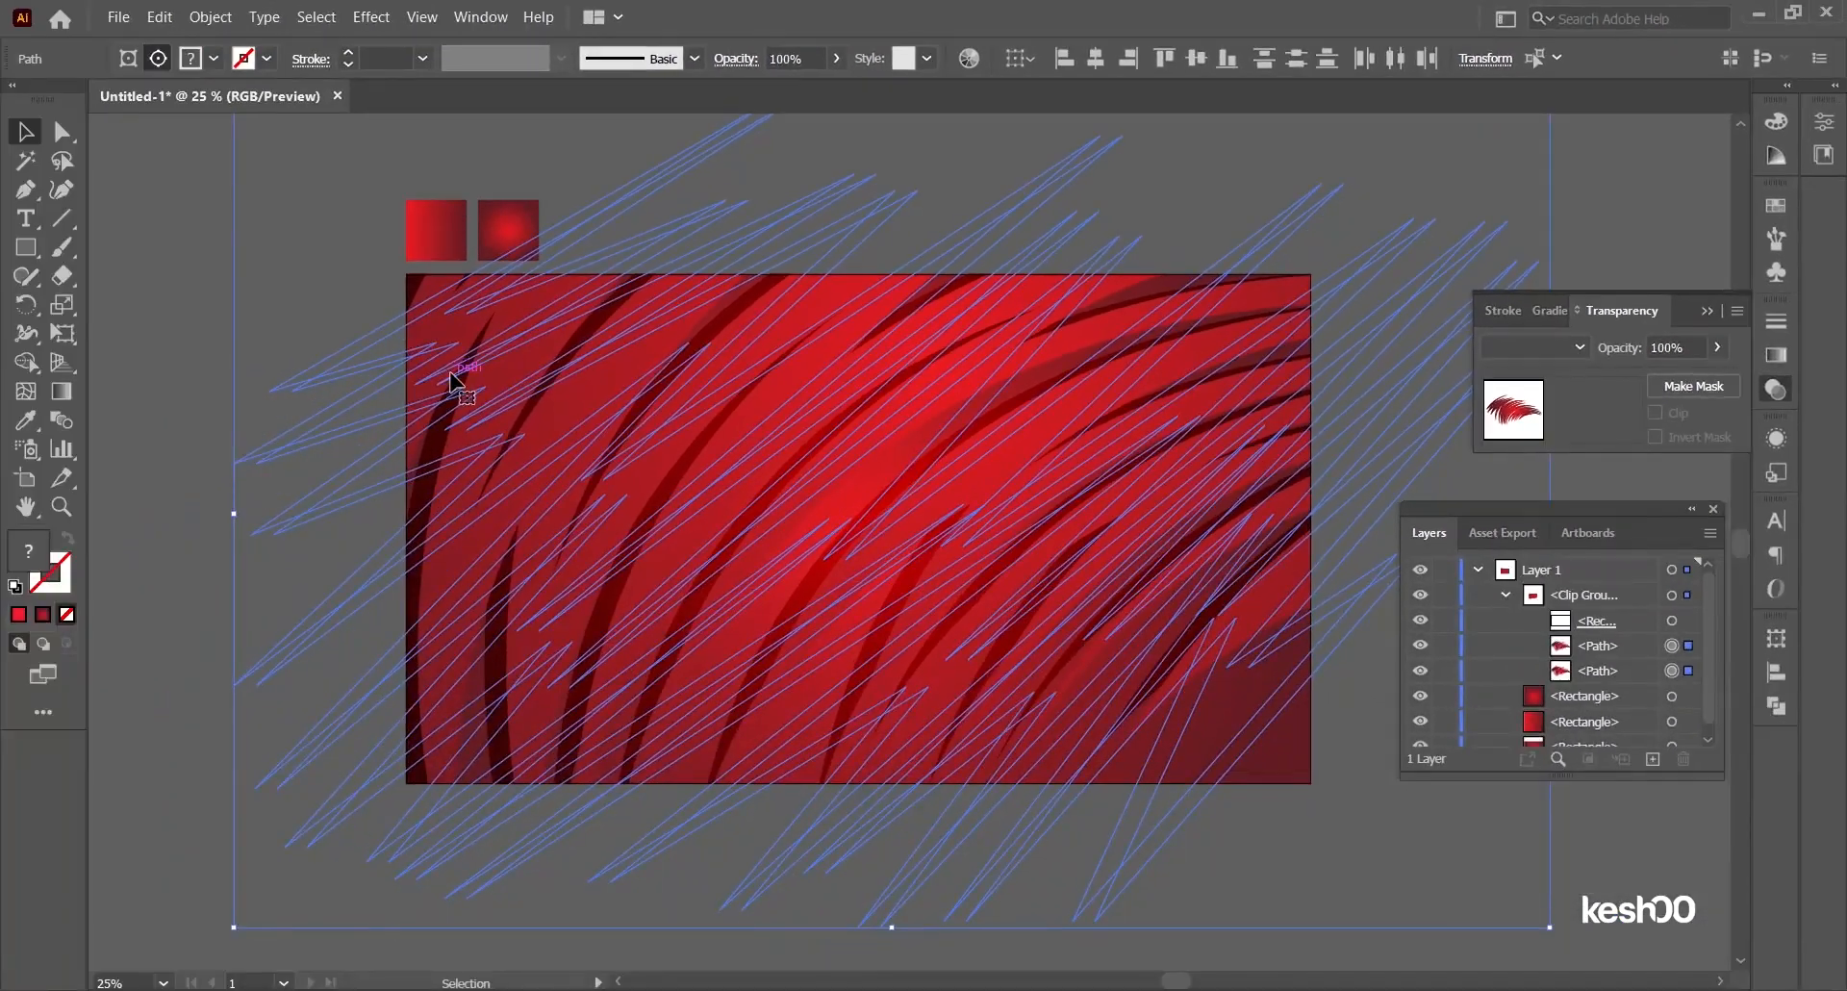
Step: Shift both warped zigzag paths slightly to the right inside the clip group, leaving the clipping rectangle in place
left_click_drag(452, 381, 515, 383)
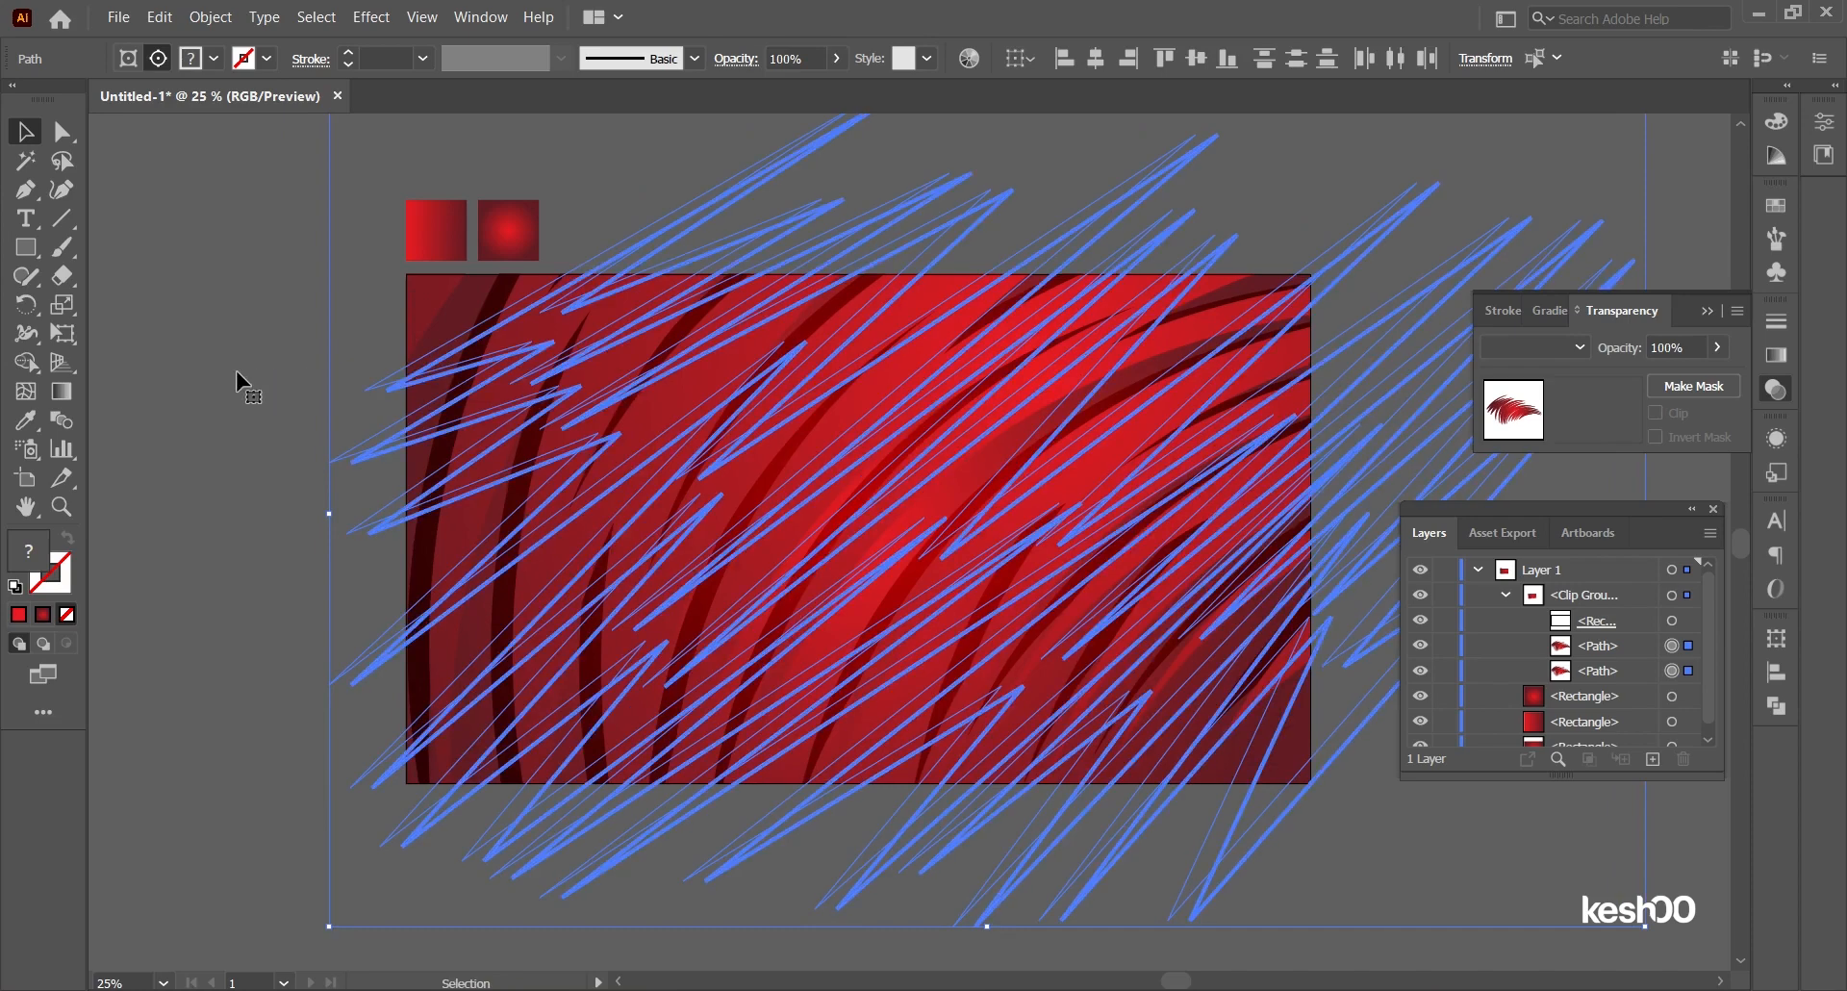
double_click(176, 167)
double_click(191, 180)
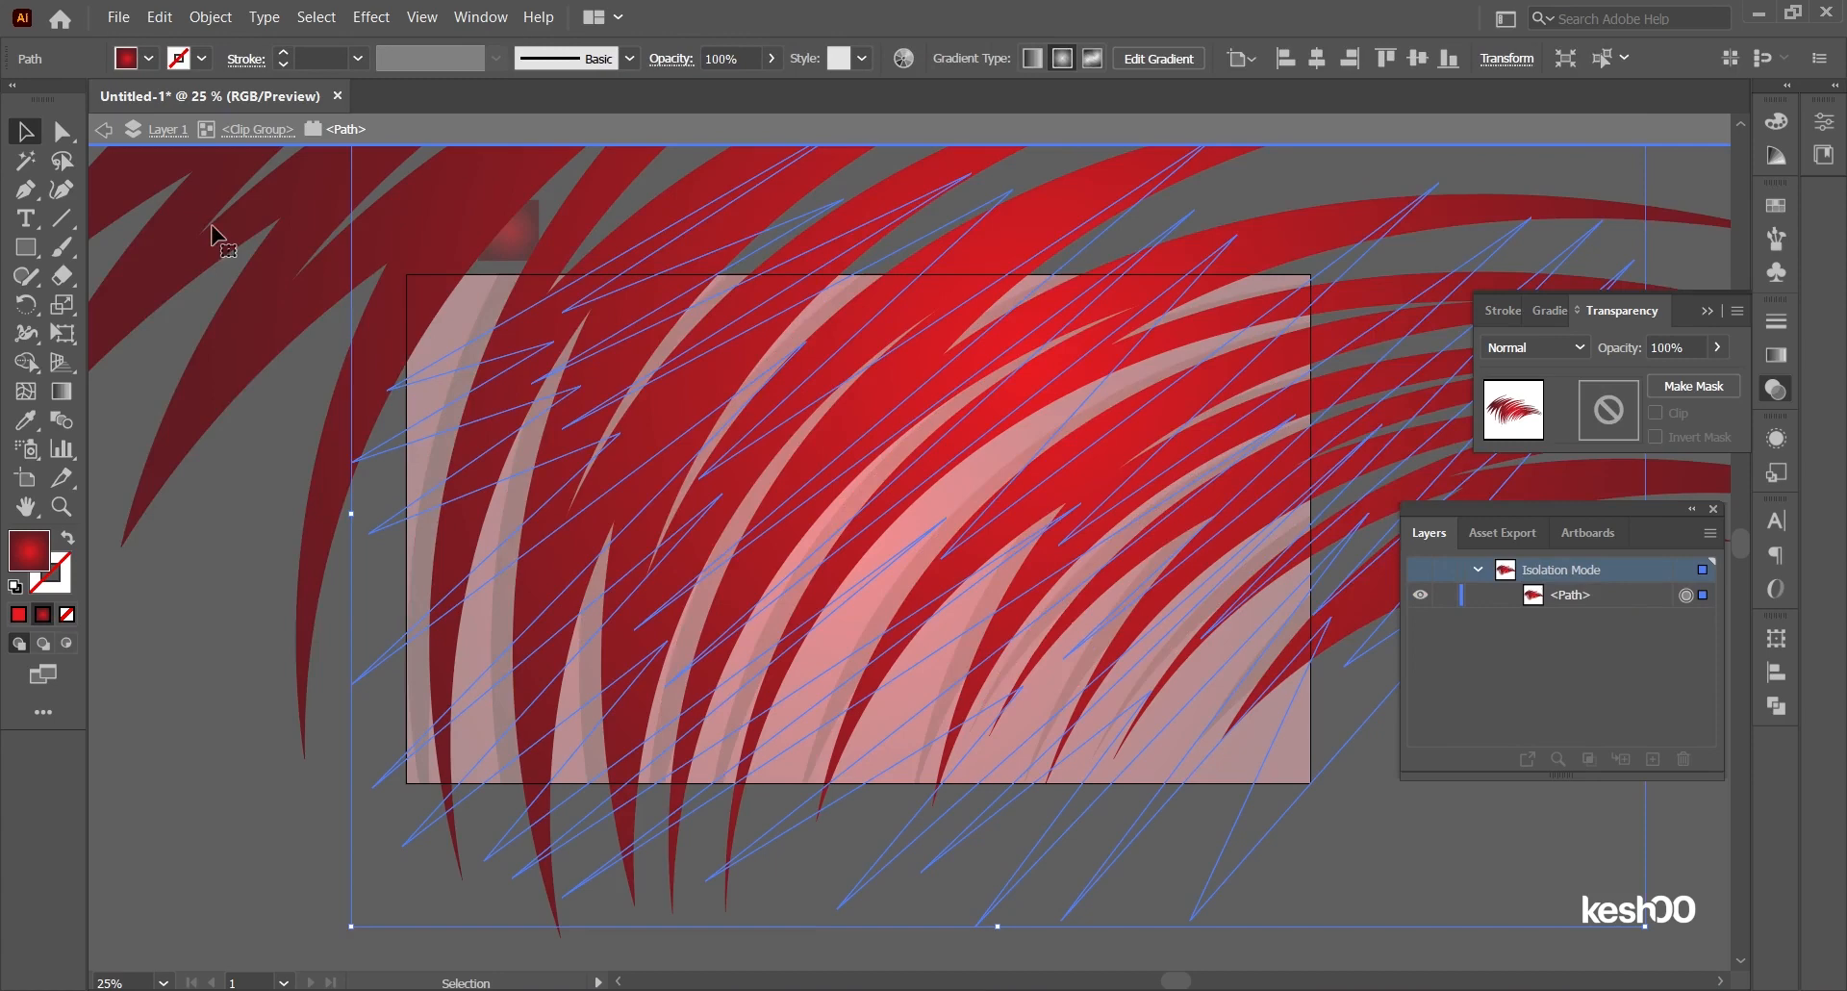
scroll(715, 411, "down", 4)
scroll(720, 420, "up", 1)
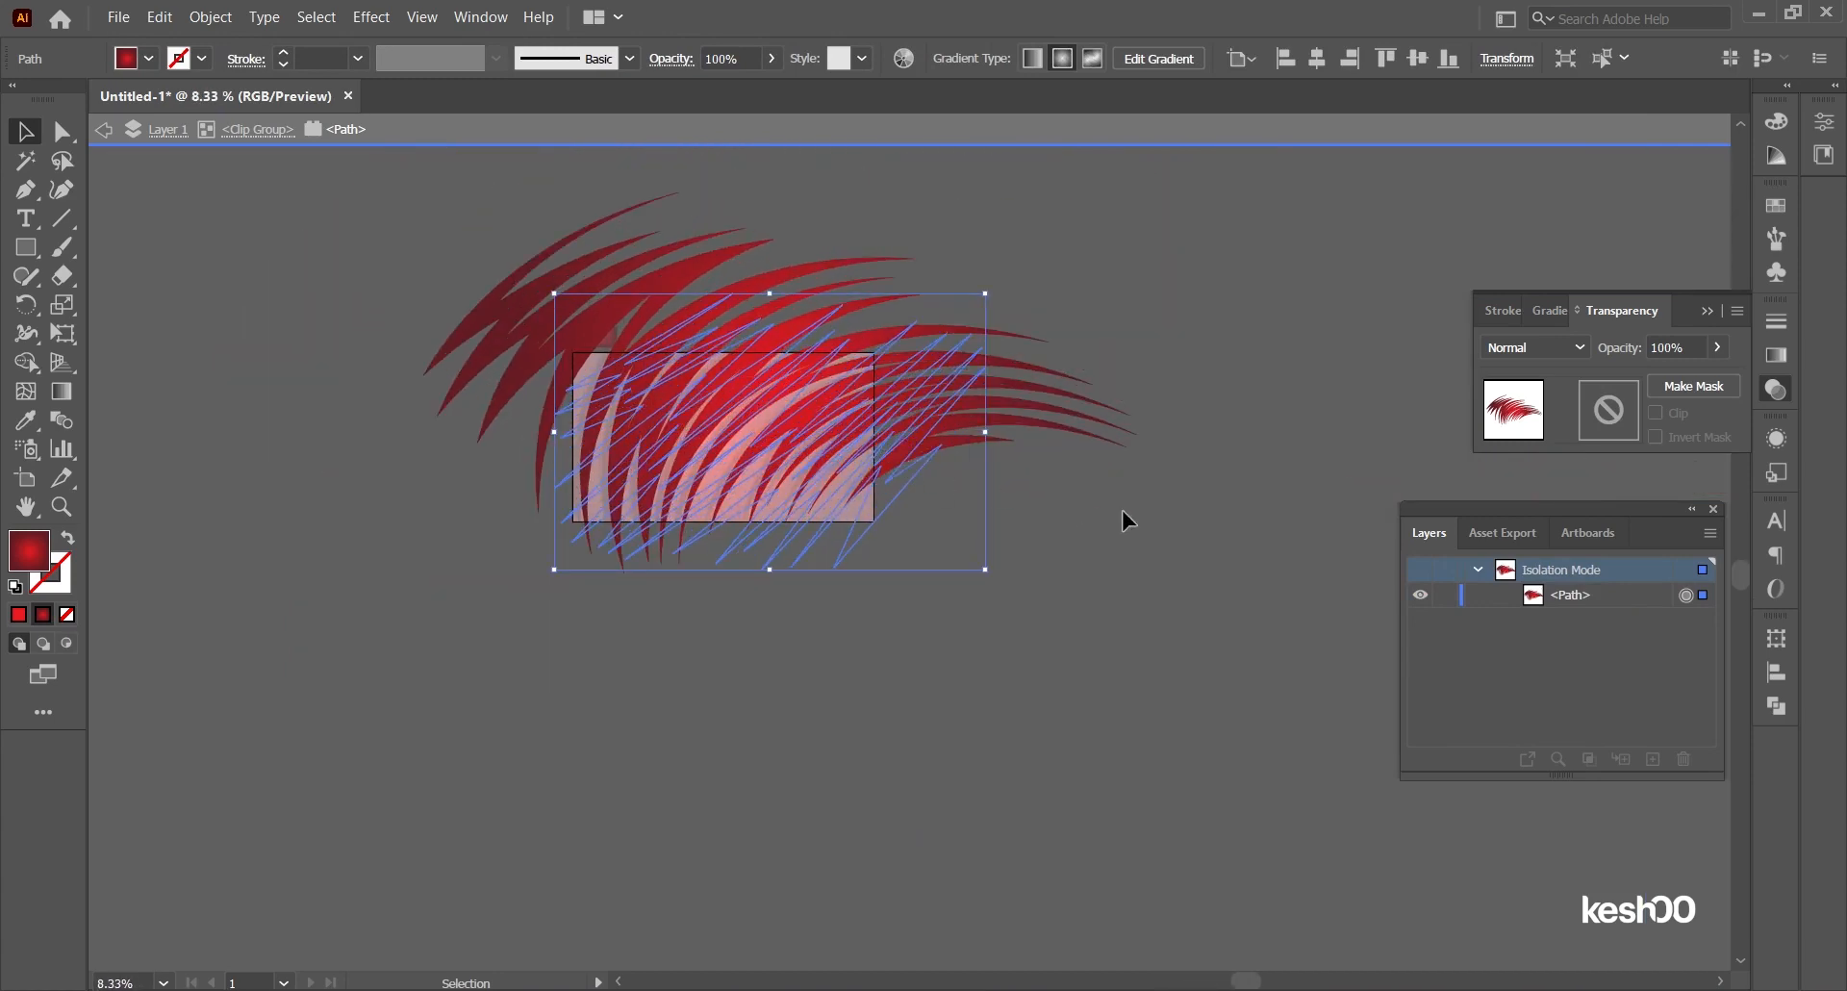
double_click(1125, 516)
scroll(703, 340, "up", 1)
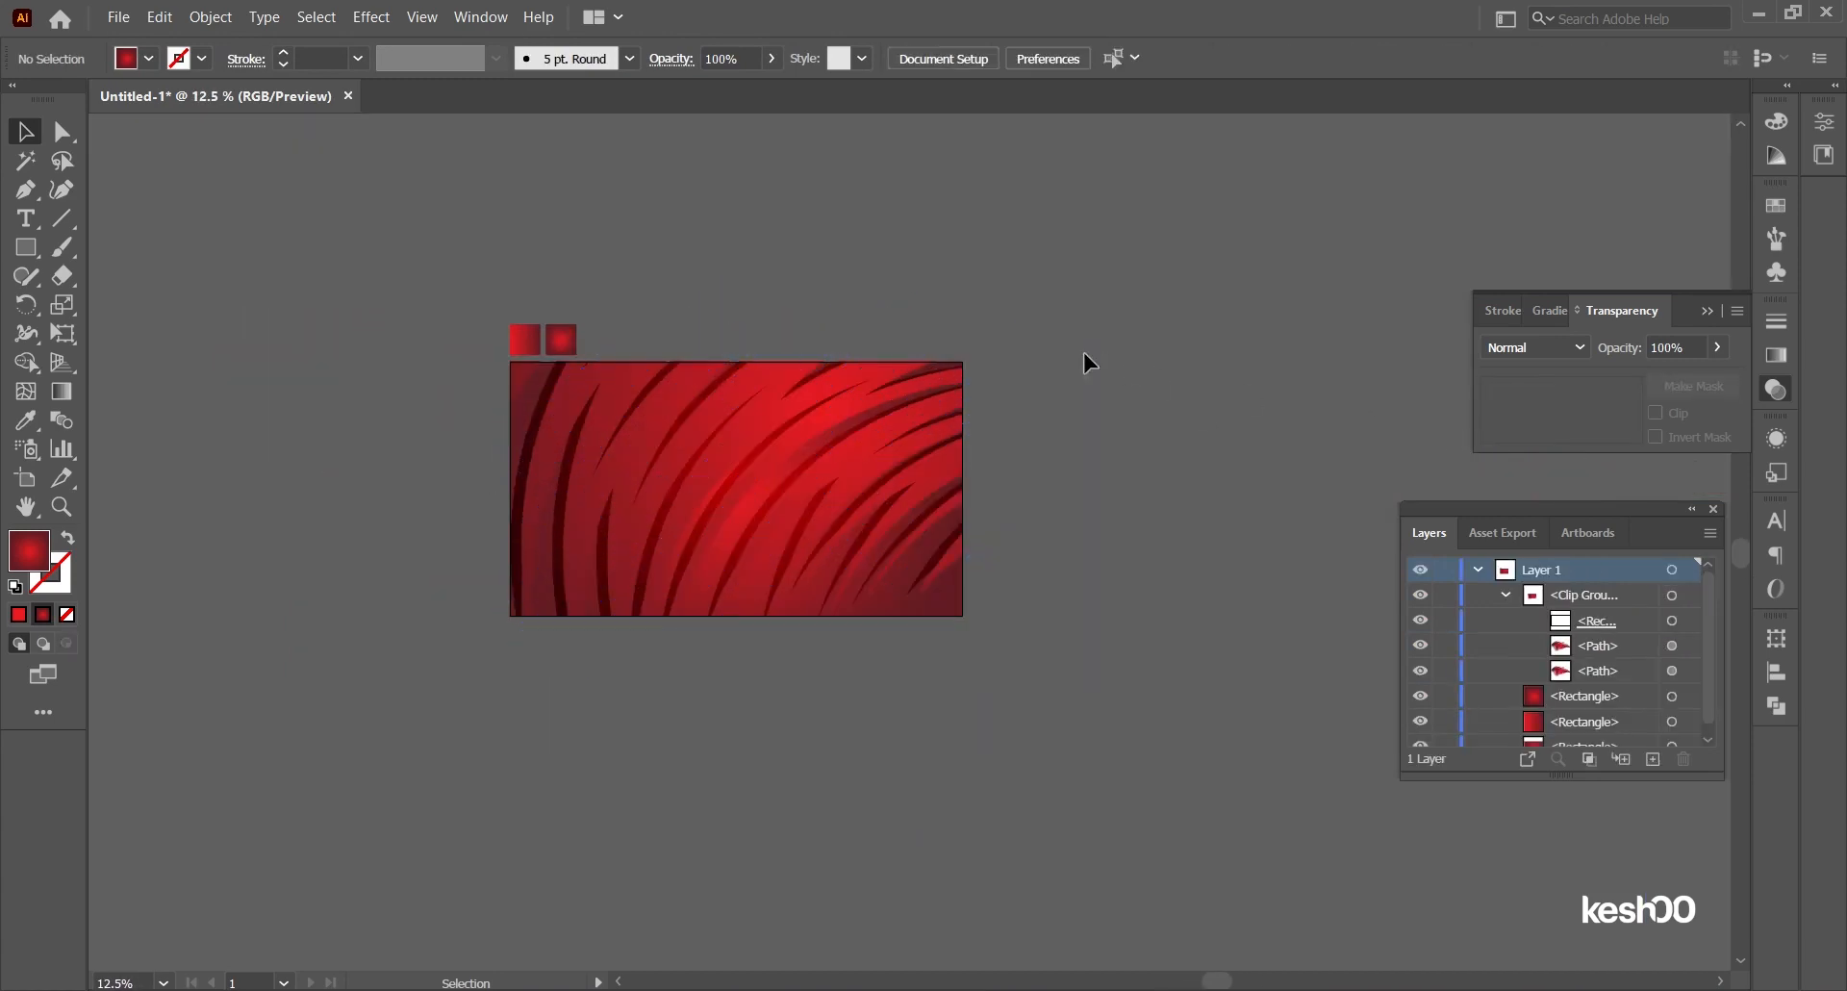
scroll(1039, 365, "up", 1)
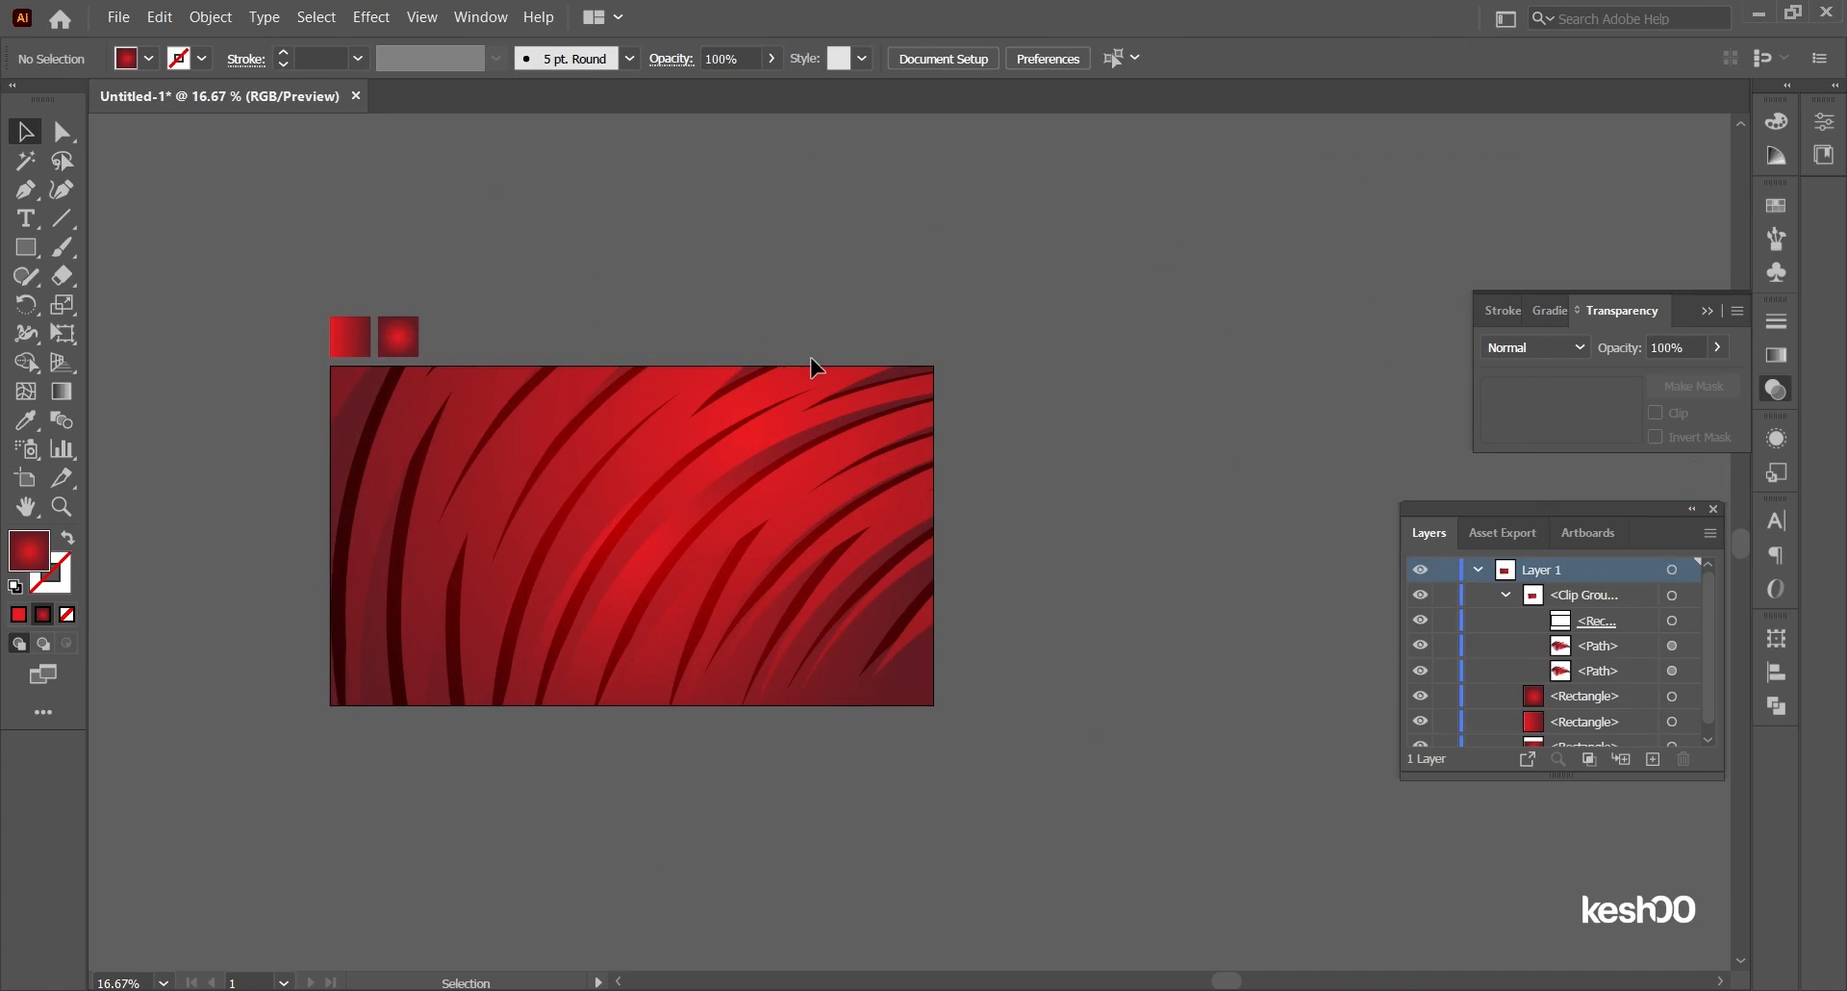
Step: Duplicate the background rectangle in place and bring the copy to the front, above the clip group in Layer 1
left_click(1507, 596)
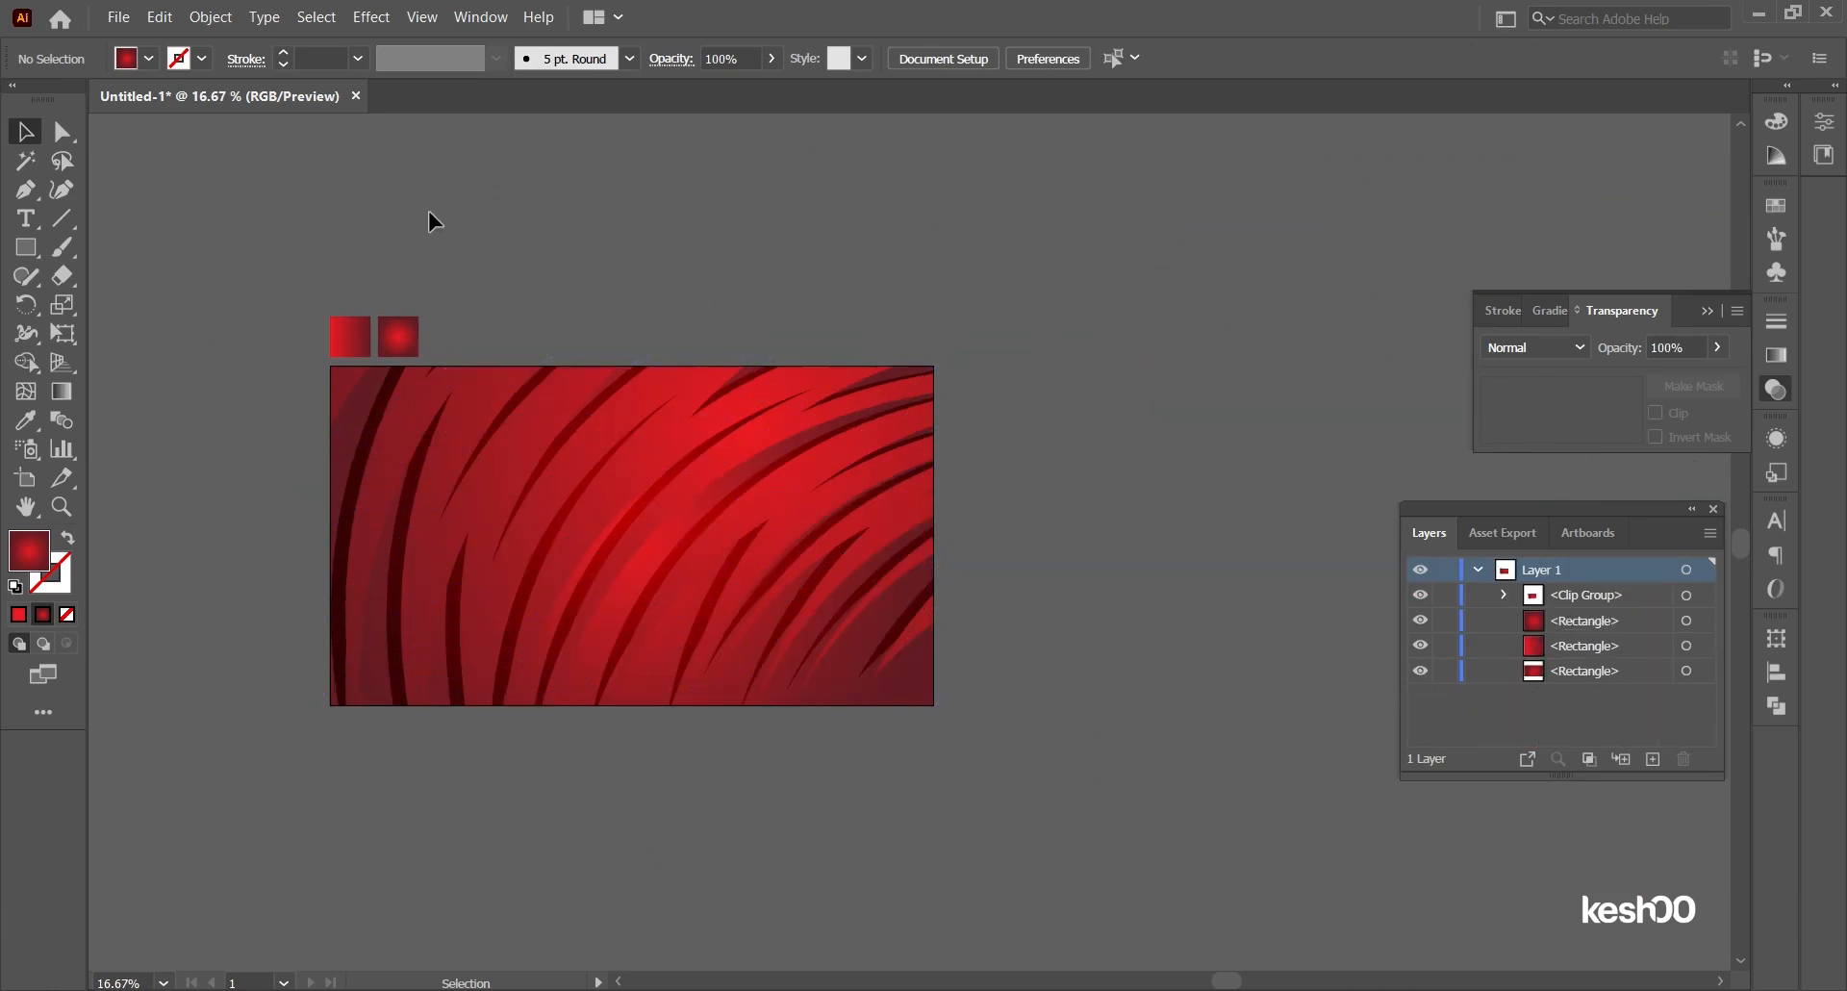
scroll(430, 213, "up", 1)
key("space")
left_click_drag(773, 281, 783, 157)
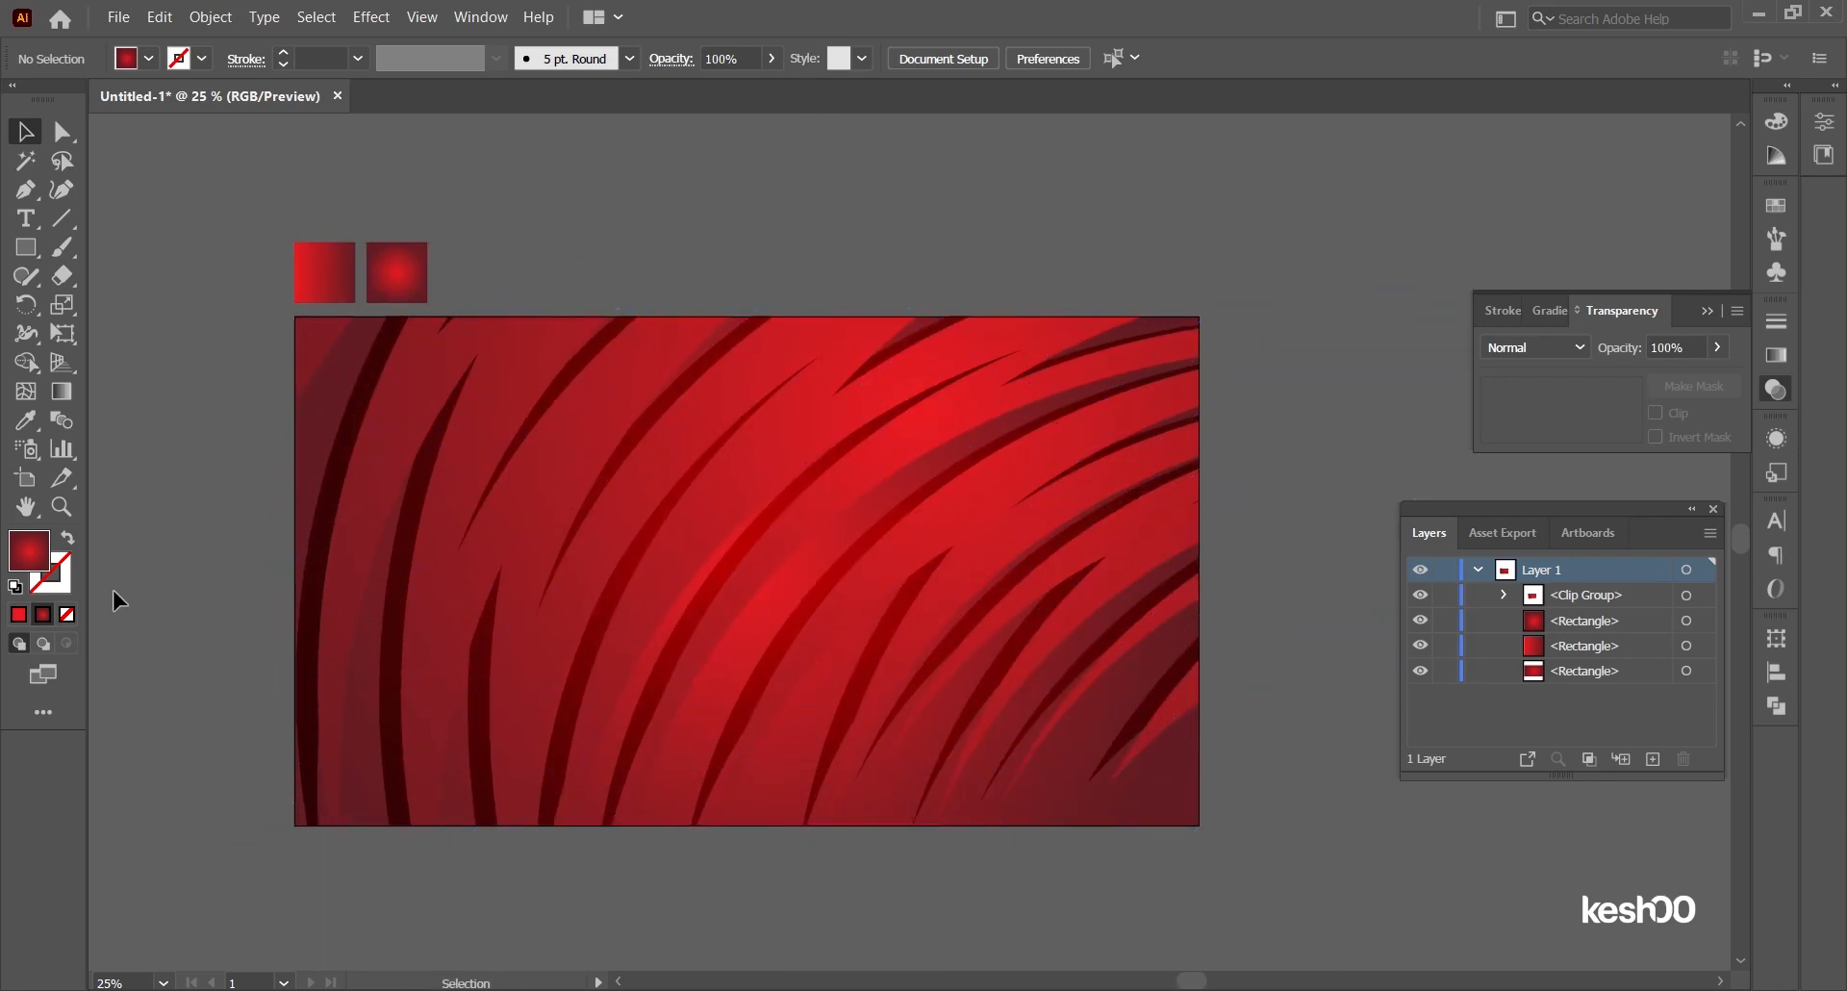
left_click(1701, 671)
key("ctrl+c")
key("ctrl+f")
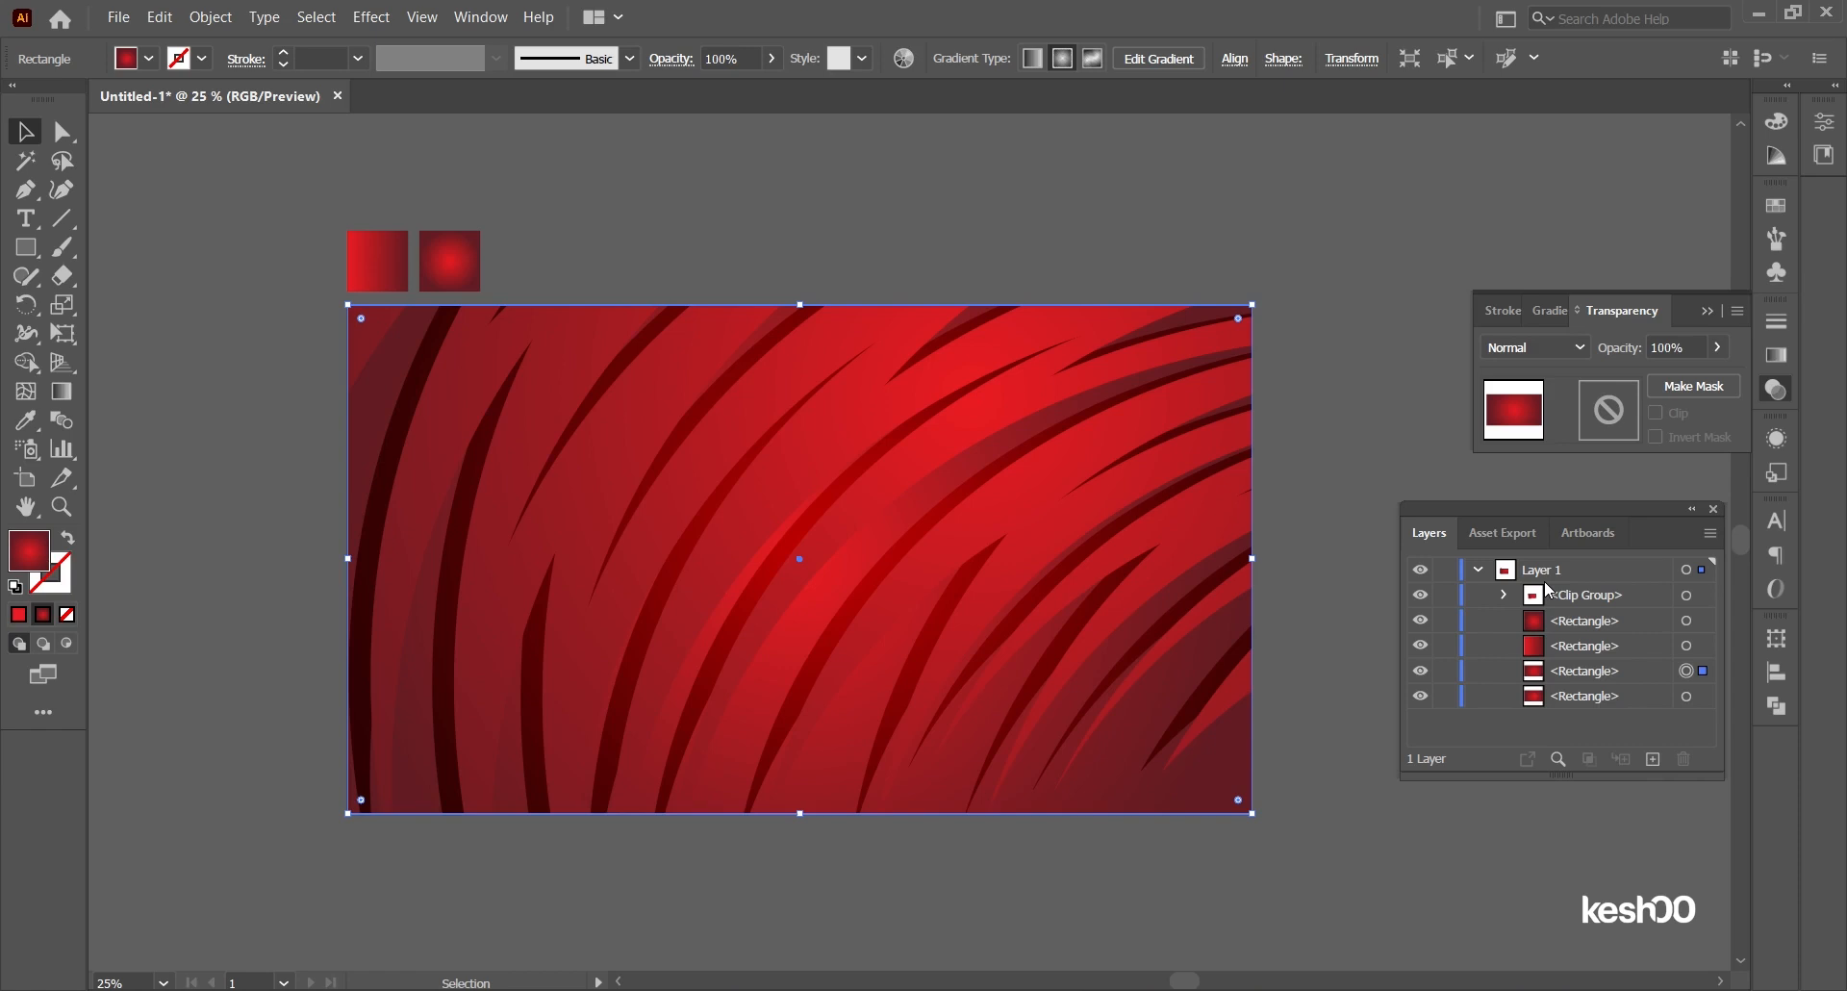
key("ctrl+shift+bracketright")
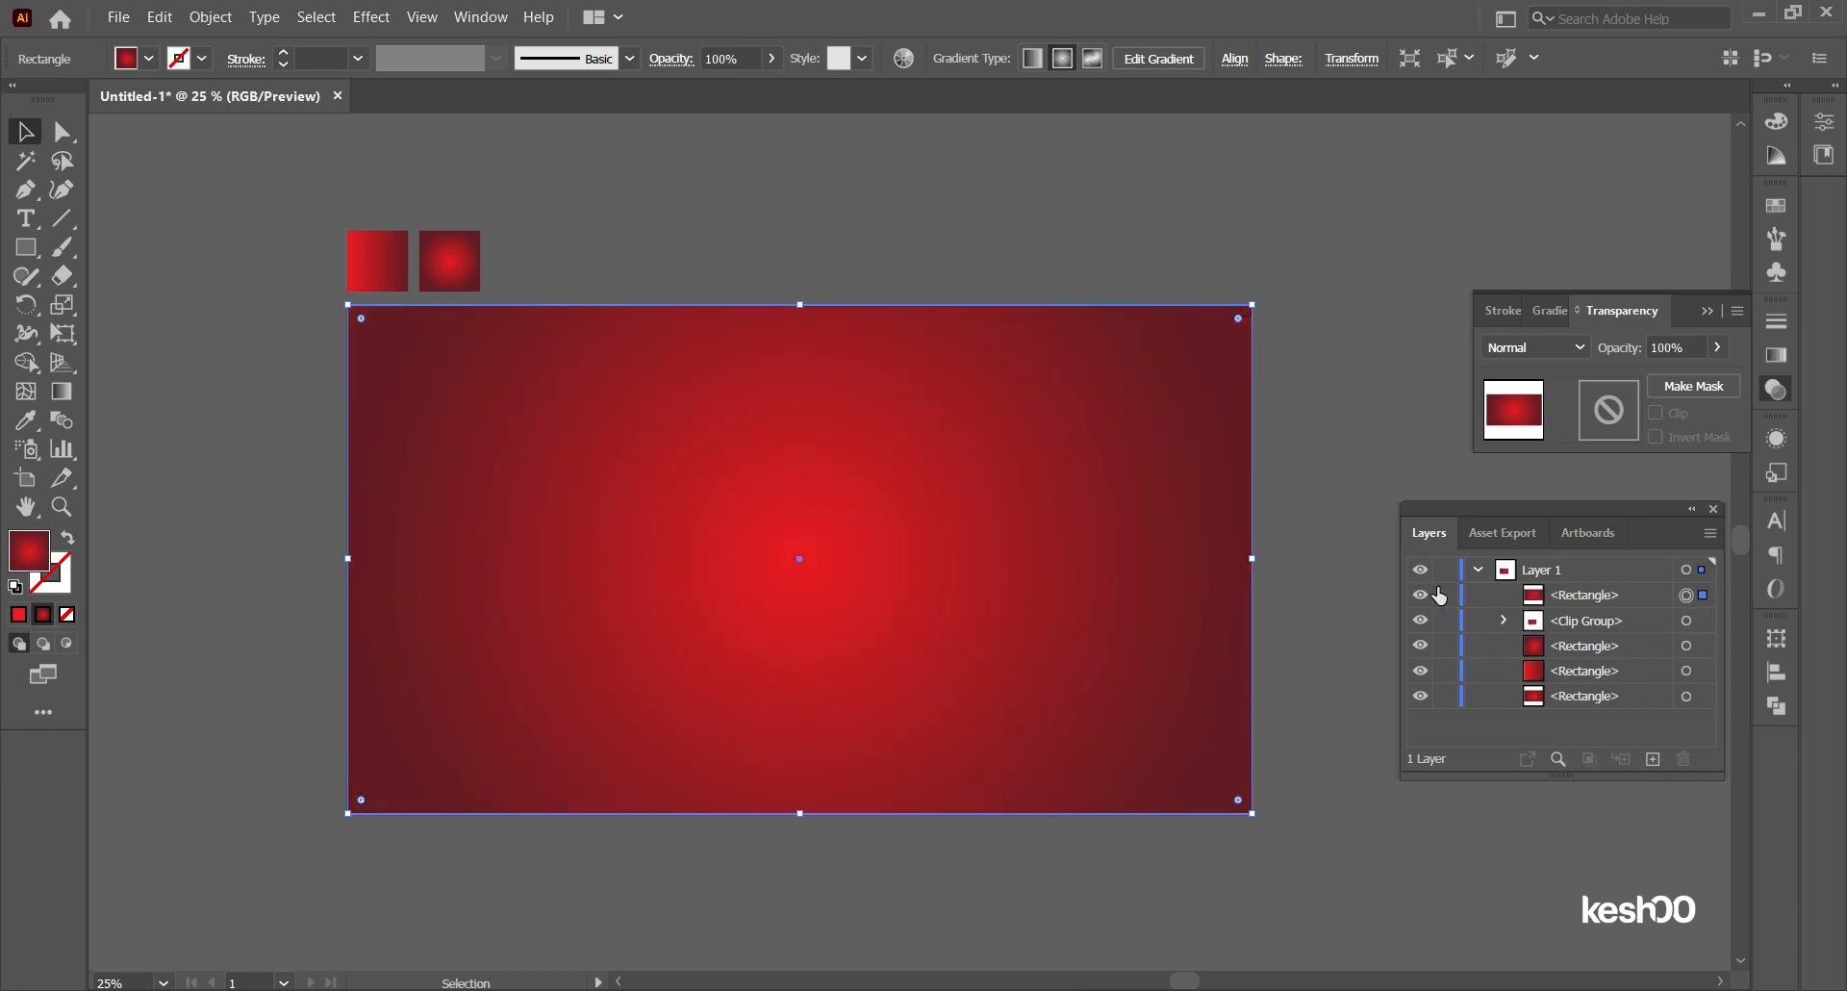
Step: Change the outer colour stop of the top rectangle's radial gradient to black (000000) and slightly enlarge the gradient's radius
key("g")
double_click(1255, 559)
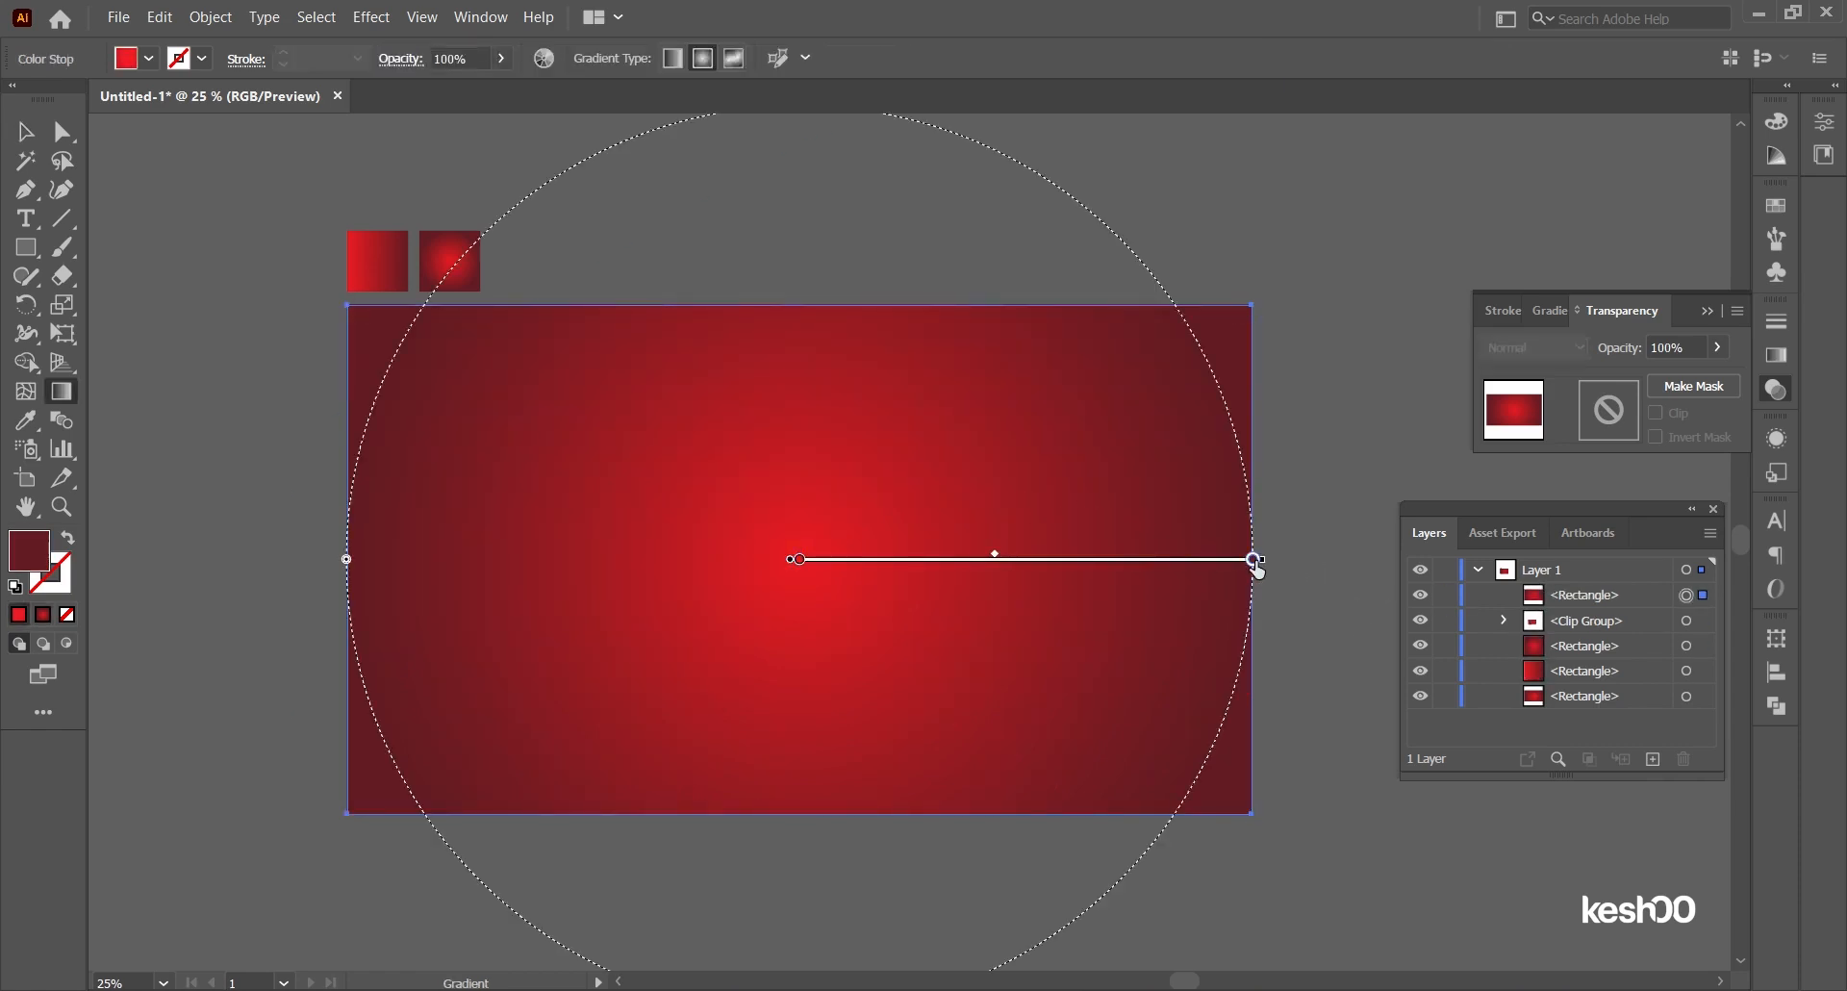
left_click_drag(1099, 653, 1047, 733)
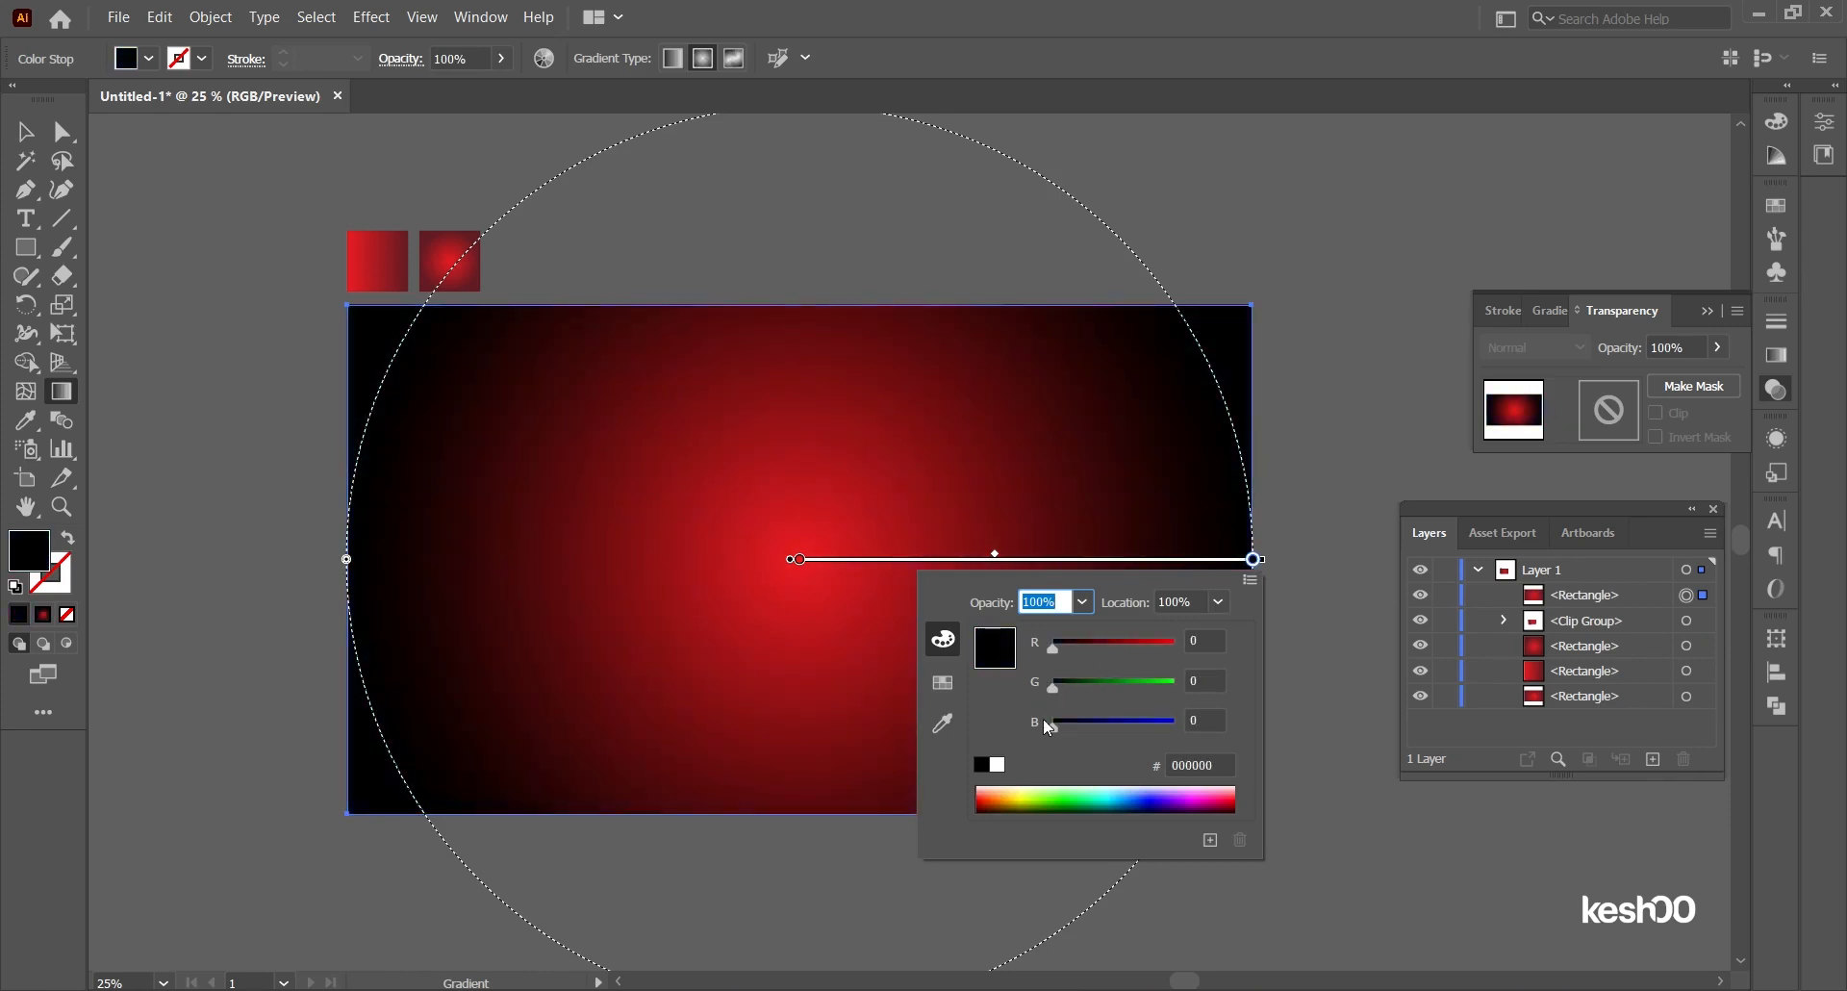
left_click(1256, 567)
mouse_move(1246, 563)
left_mouse_down()
mouse_move(1205, 564)
mouse_move(1248, 562)
left_mouse_up()
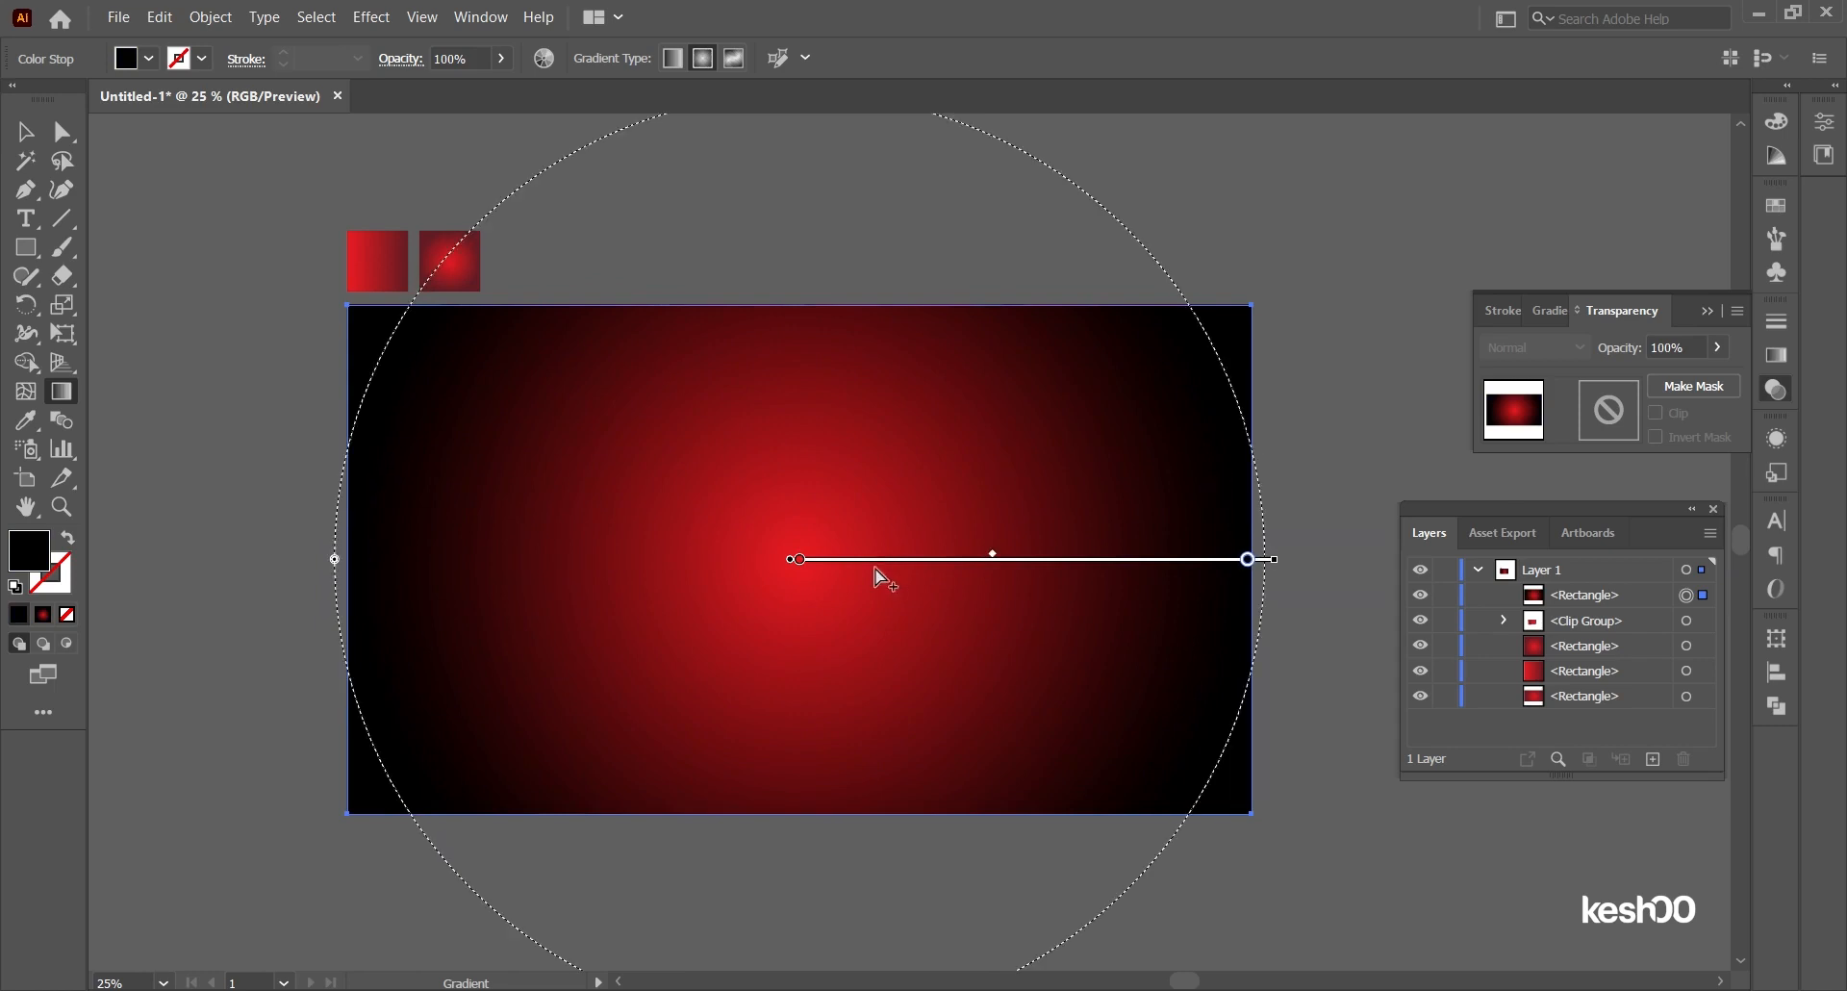
Step: Reposition the radial gradient's red centre toward the rectangle's lower-left area and enlarge its spread toward the upper-right corner
left_click_drag(796, 565, 641, 625)
left_click_drag(332, 563, 160, 731)
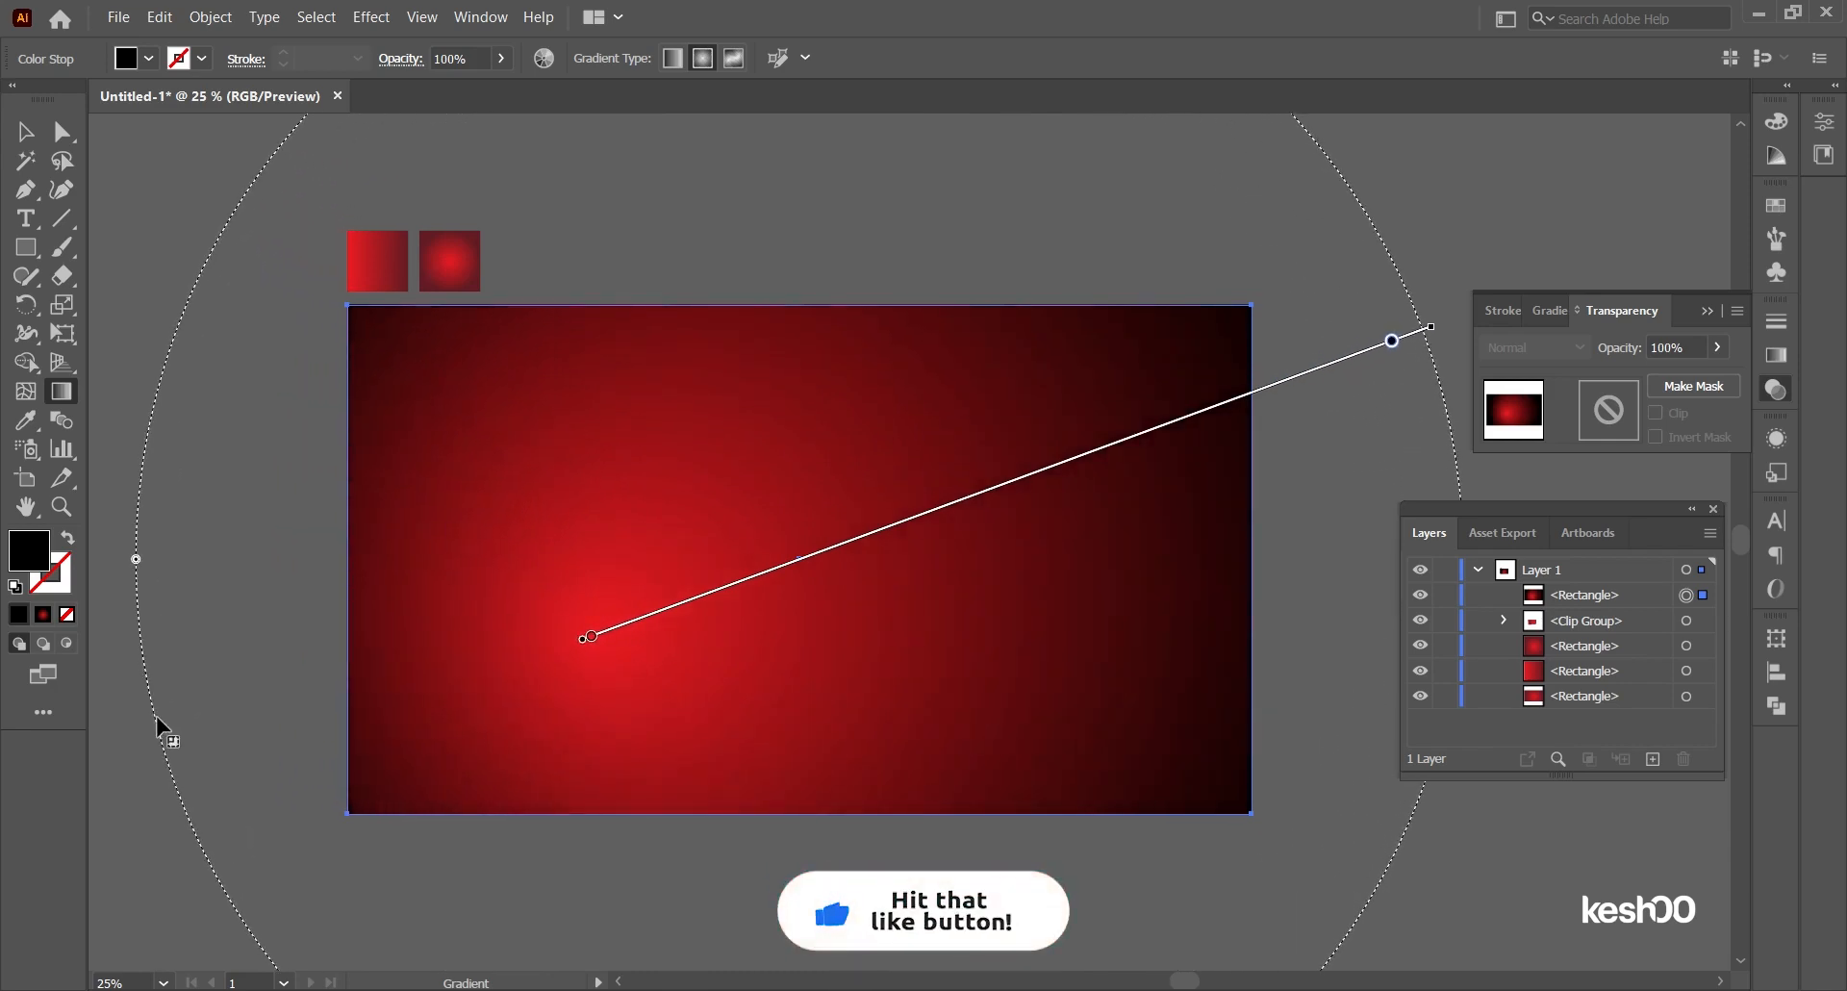
left_click_drag(1383, 343, 1276, 373)
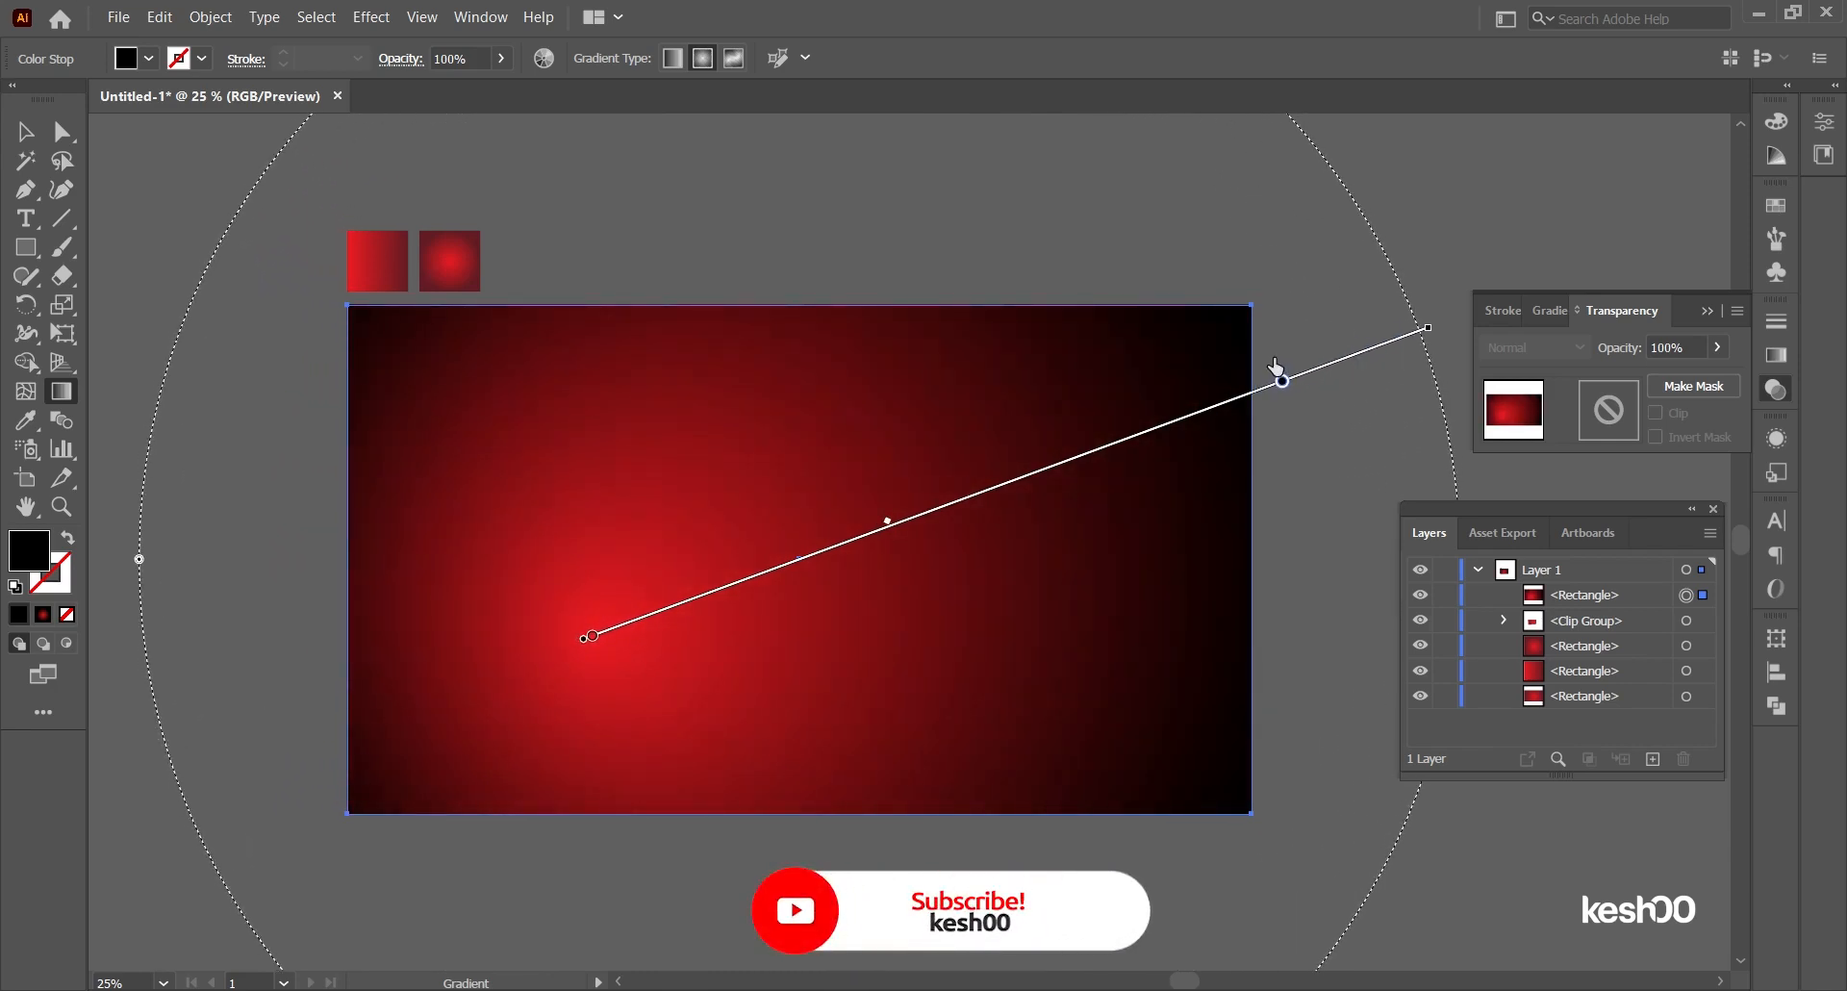
left_click(590, 637)
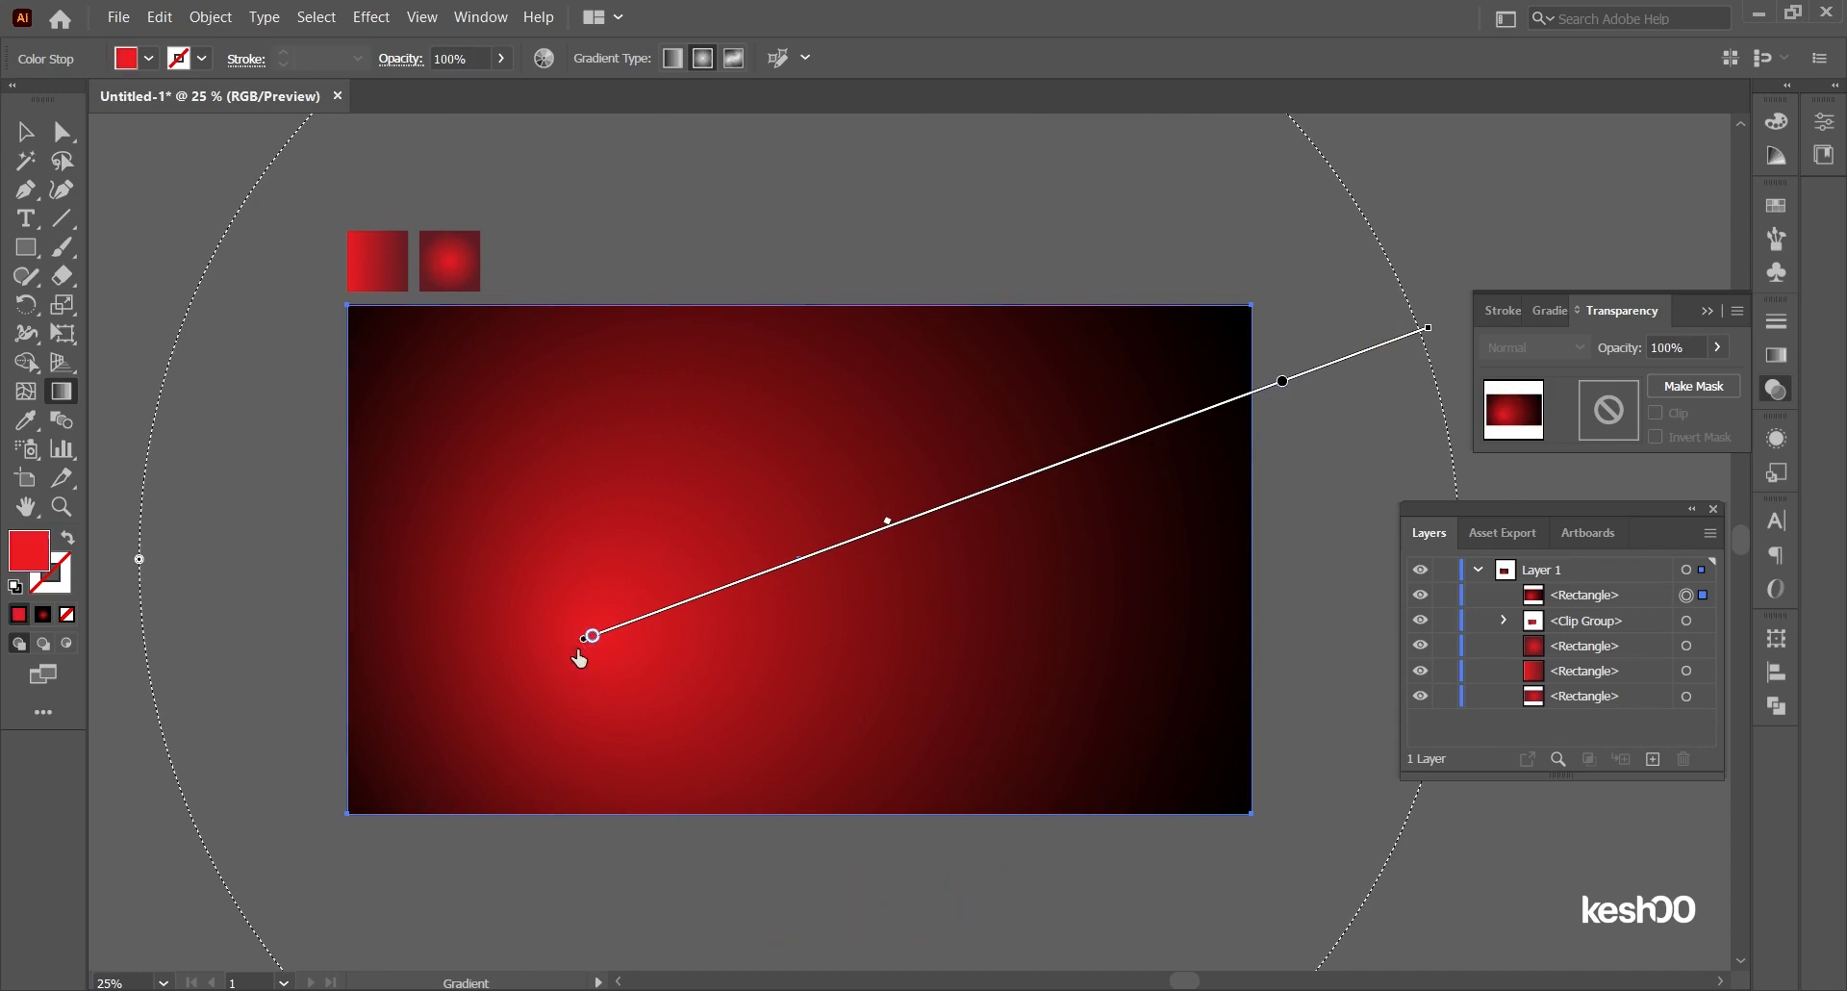
mouse_move(594, 635)
left_mouse_down()
mouse_move(608, 629)
mouse_move(556, 674)
mouse_move(420, 719)
mouse_move(598, 662)
left_mouse_up()
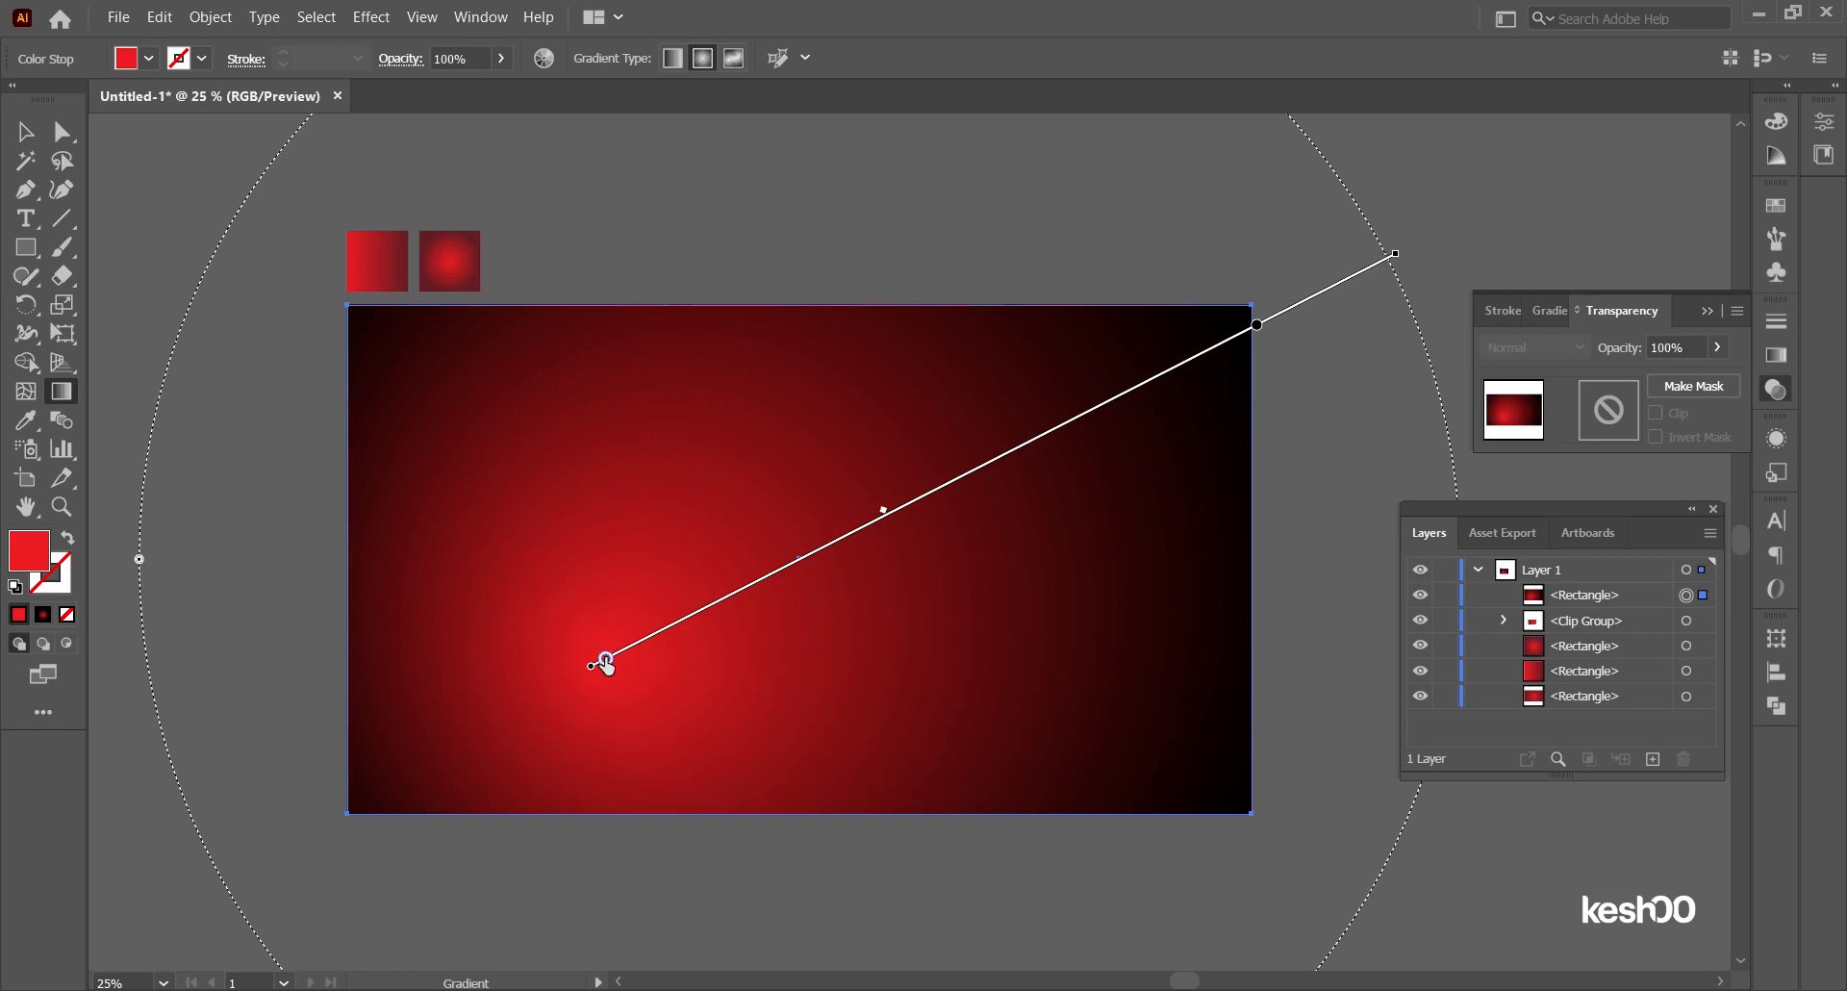
left_click_drag(597, 664, 610, 656)
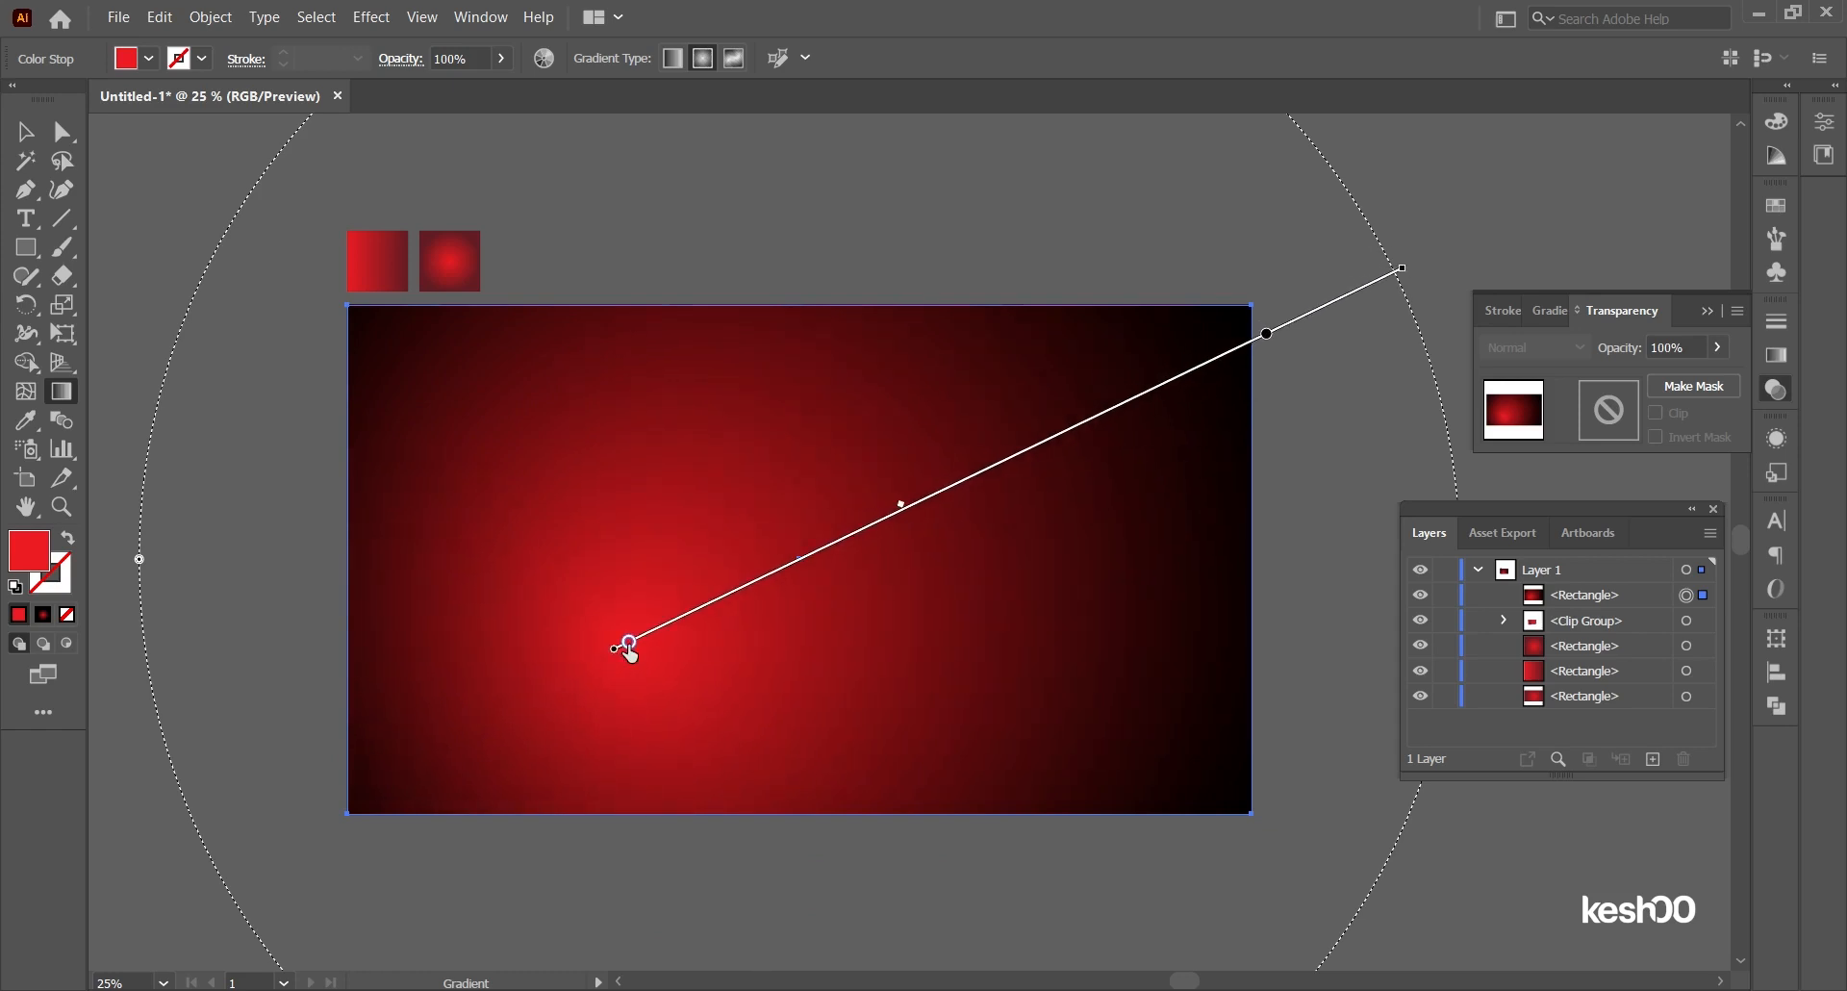
scroll(712, 605, "down", 1)
scroll(717, 612, "up", 1)
left_click(24, 127)
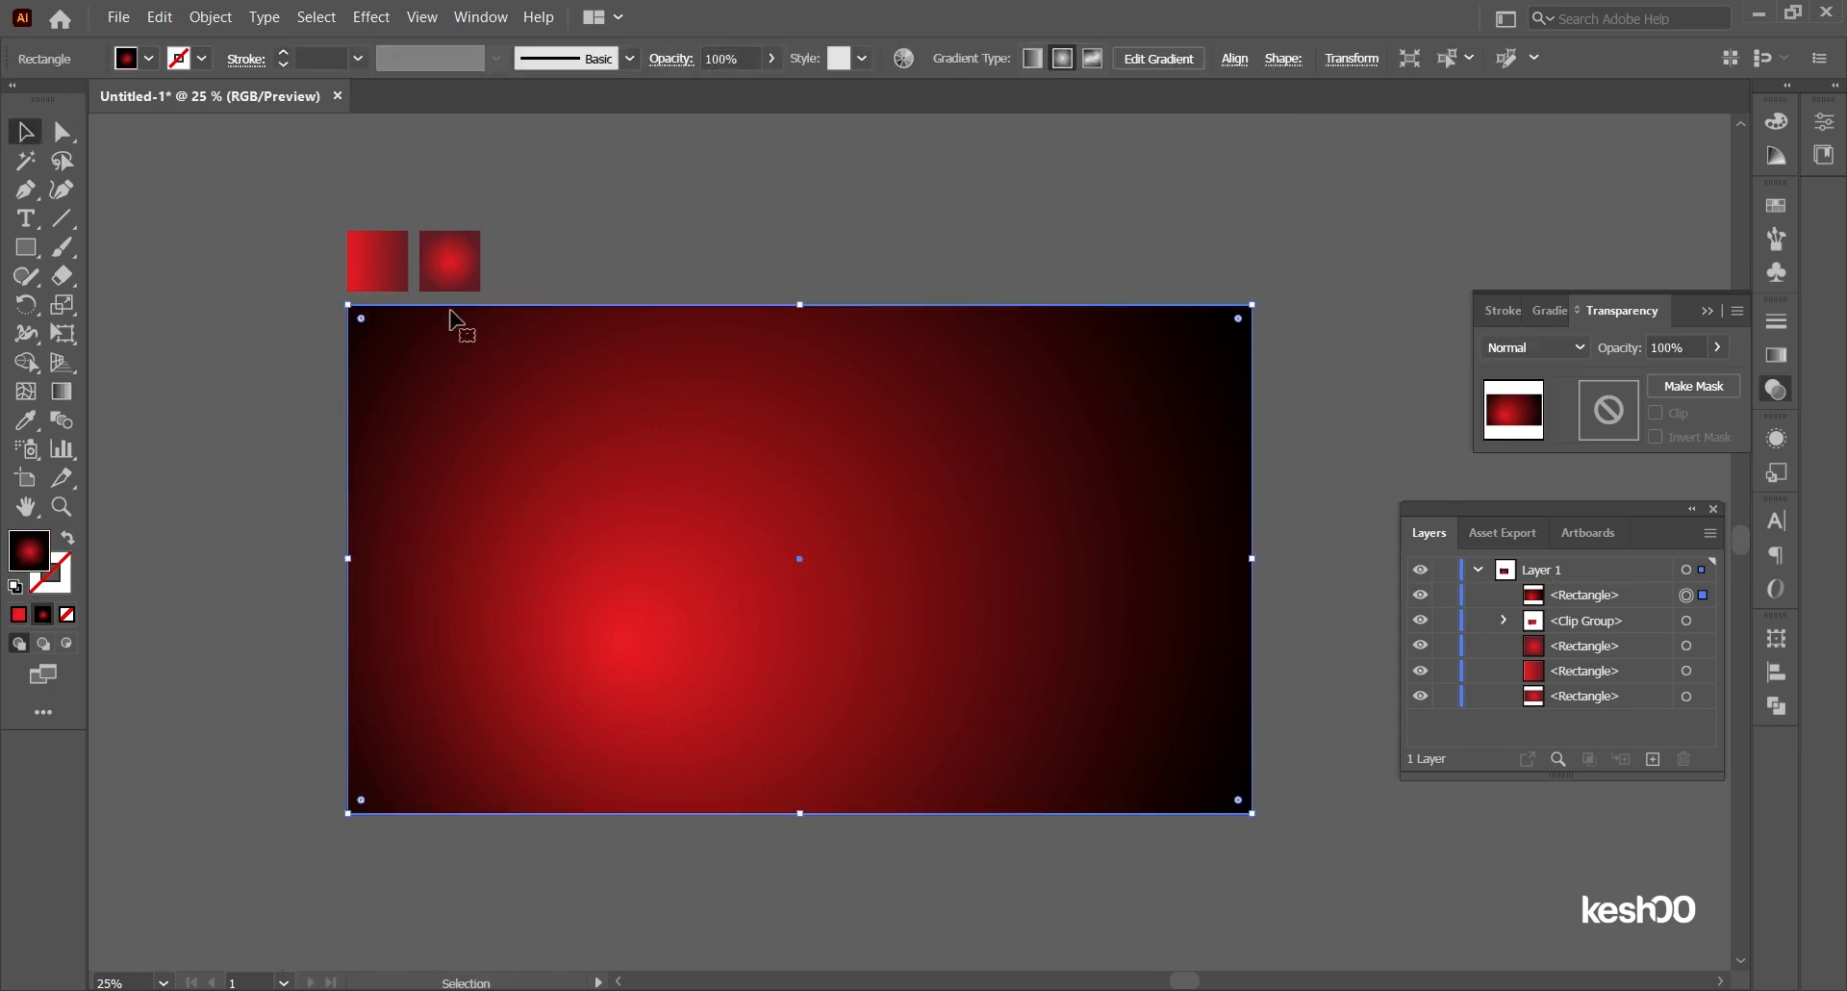
Step: Try the Multiply and Screen blend modes on the top gradient rectangle, and return it to Normal
left_click(1535, 347)
left_click(1536, 435)
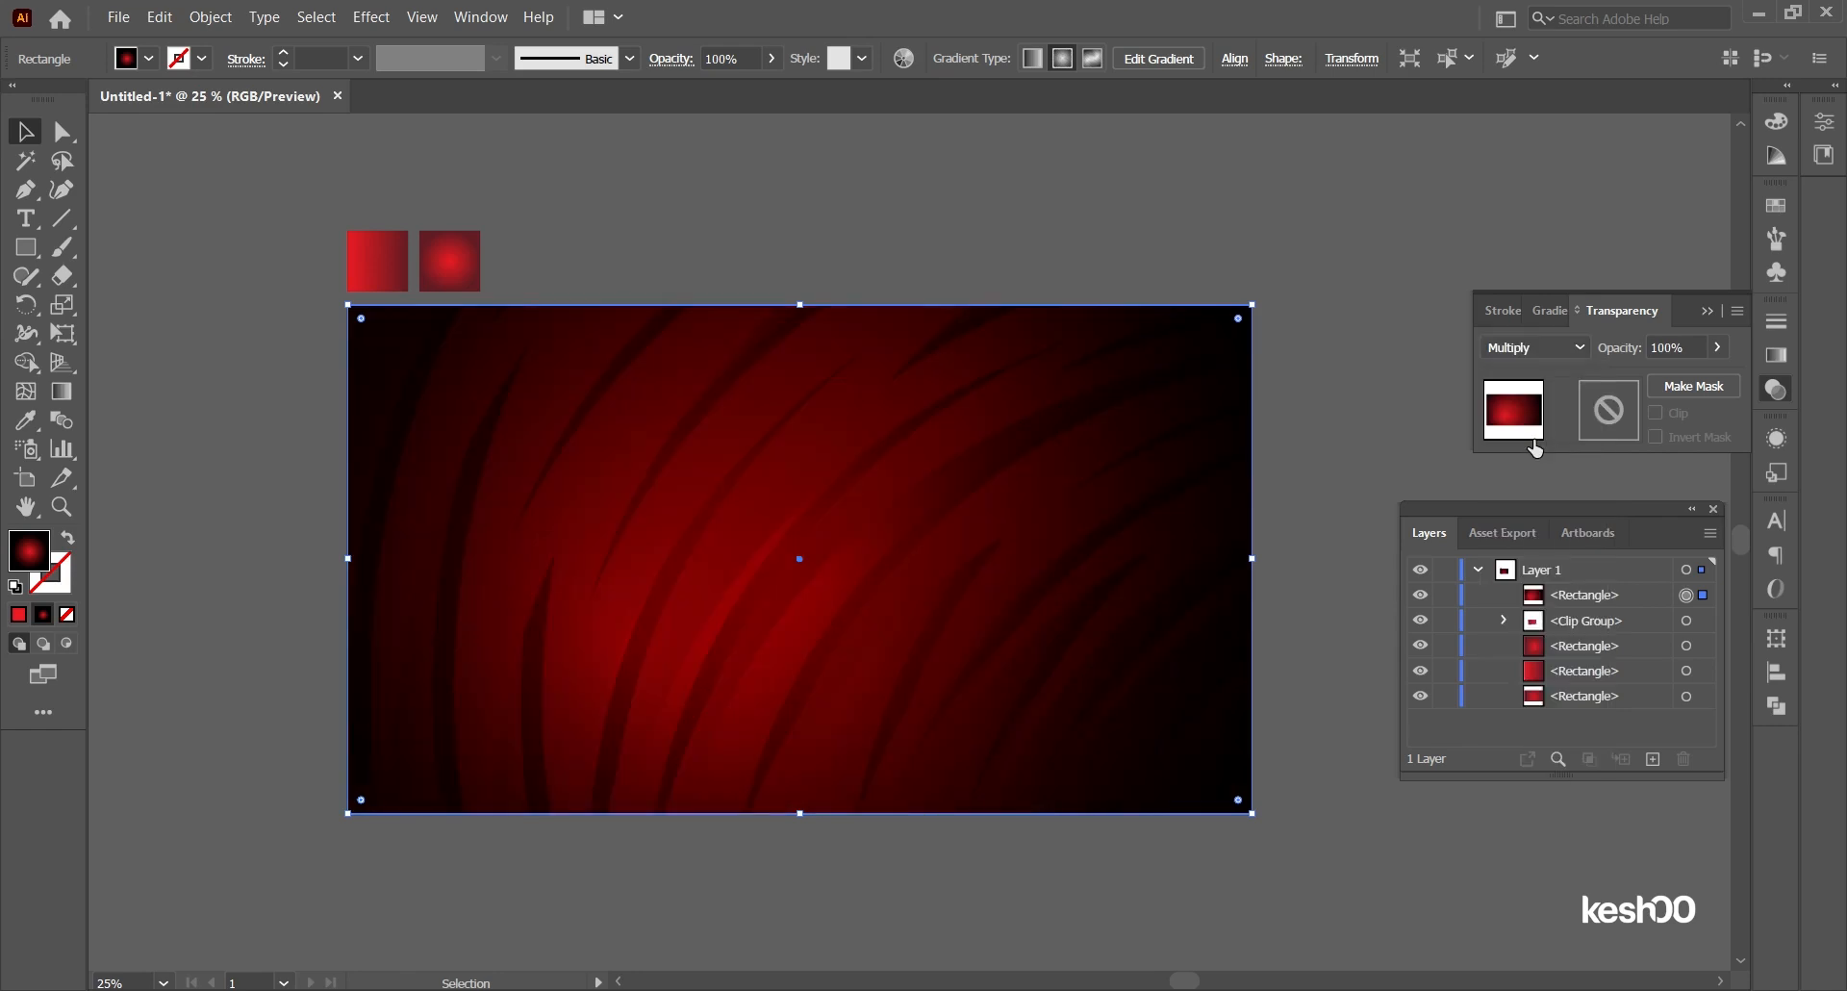
left_click(1536, 347)
key("Escape")
left_click(1530, 525)
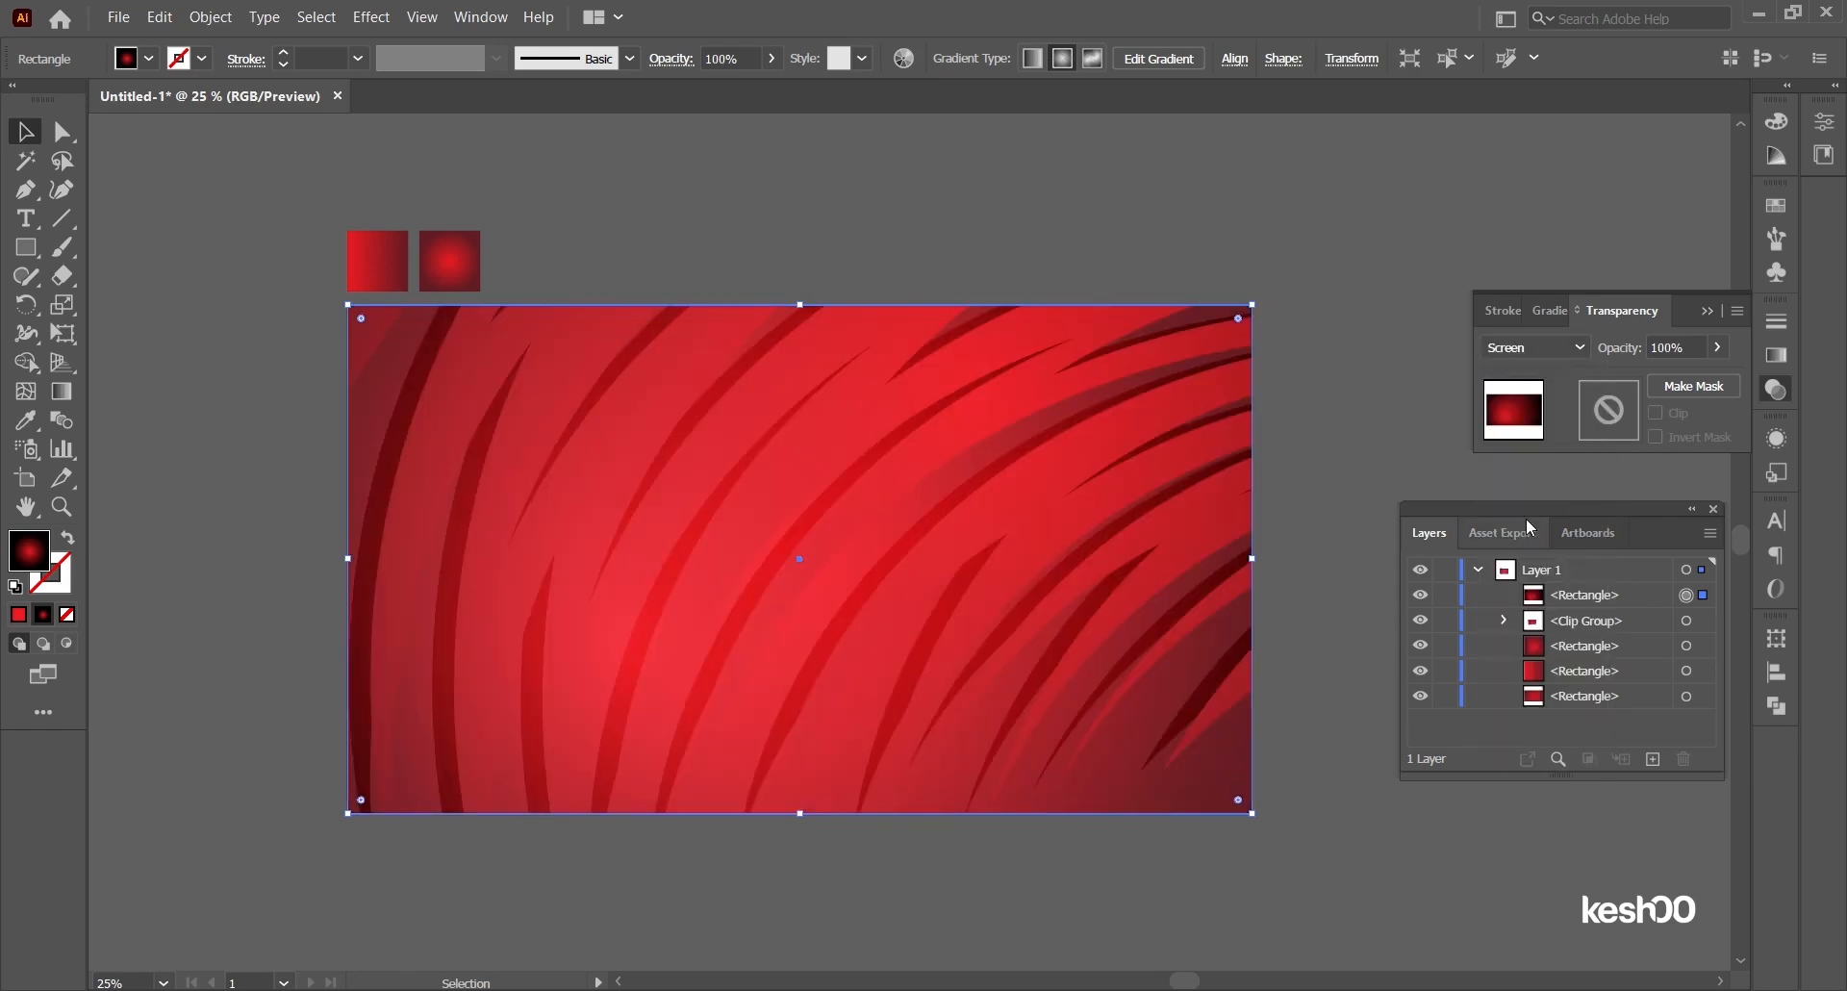
left_click(1523, 352)
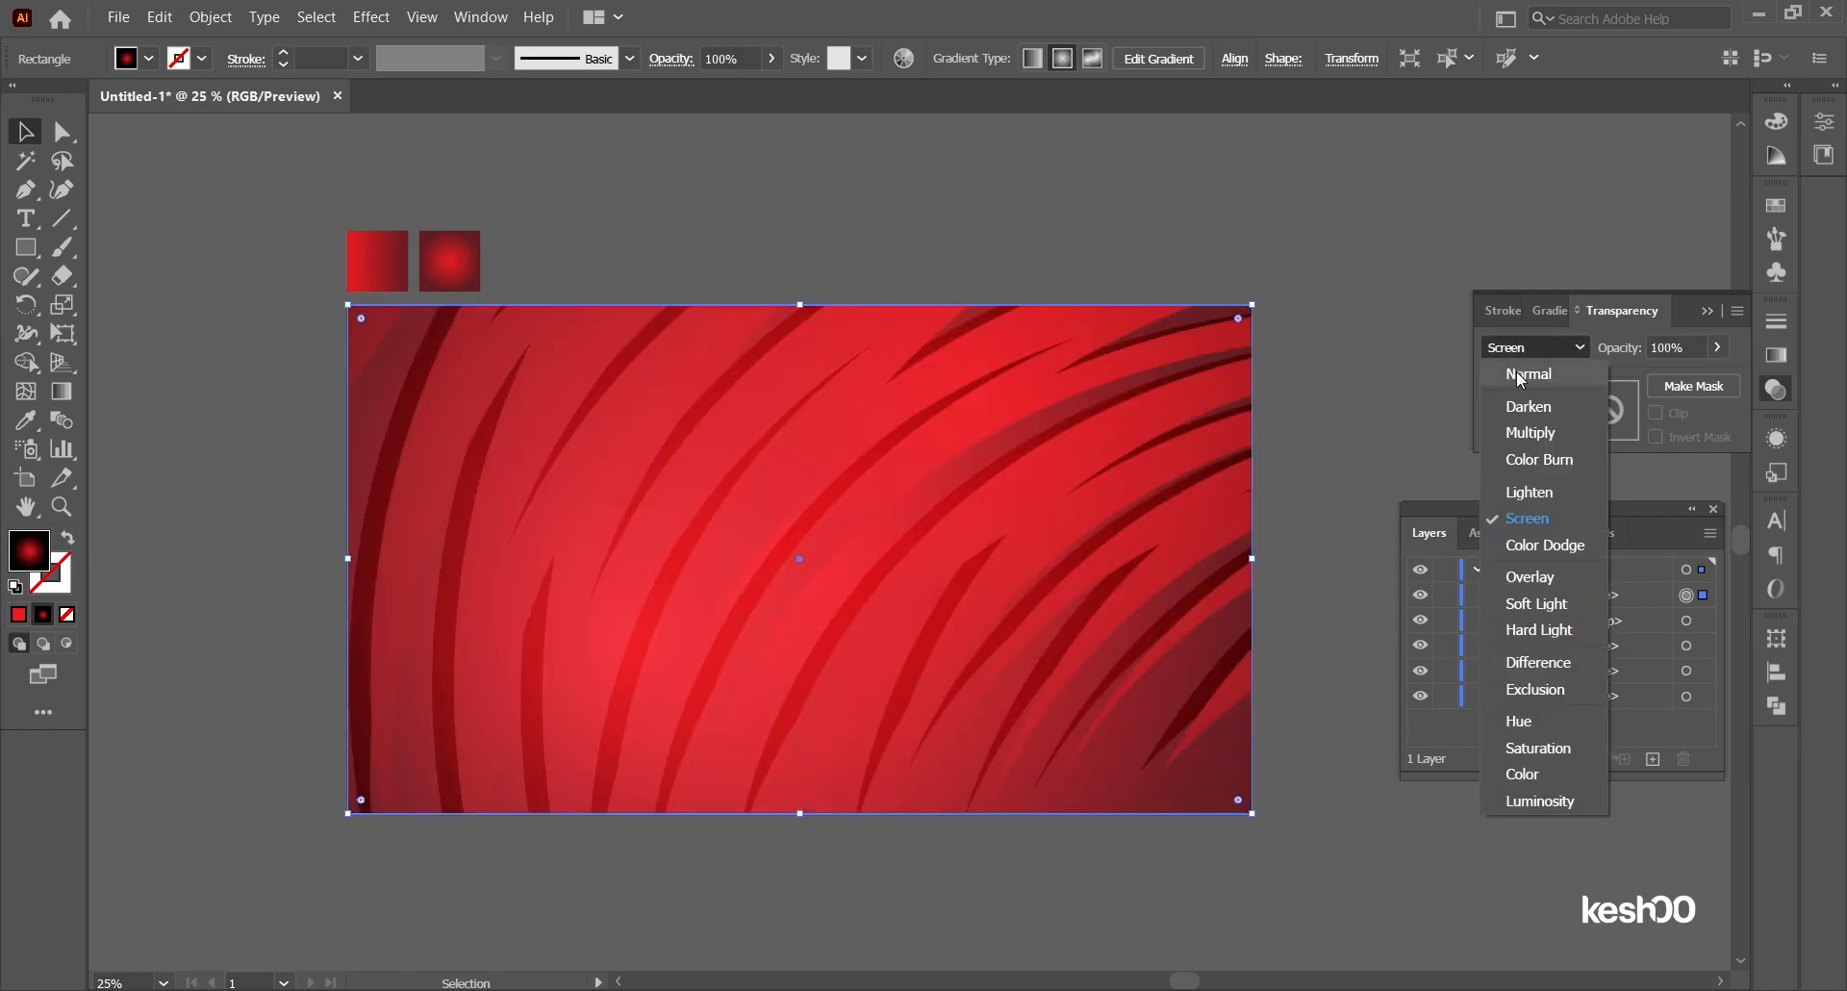
left_click(1521, 375)
Step: Blend the top gradient rectangle over the artwork with Multiply at 80% opacity
left_click(1529, 348)
left_click(1532, 434)
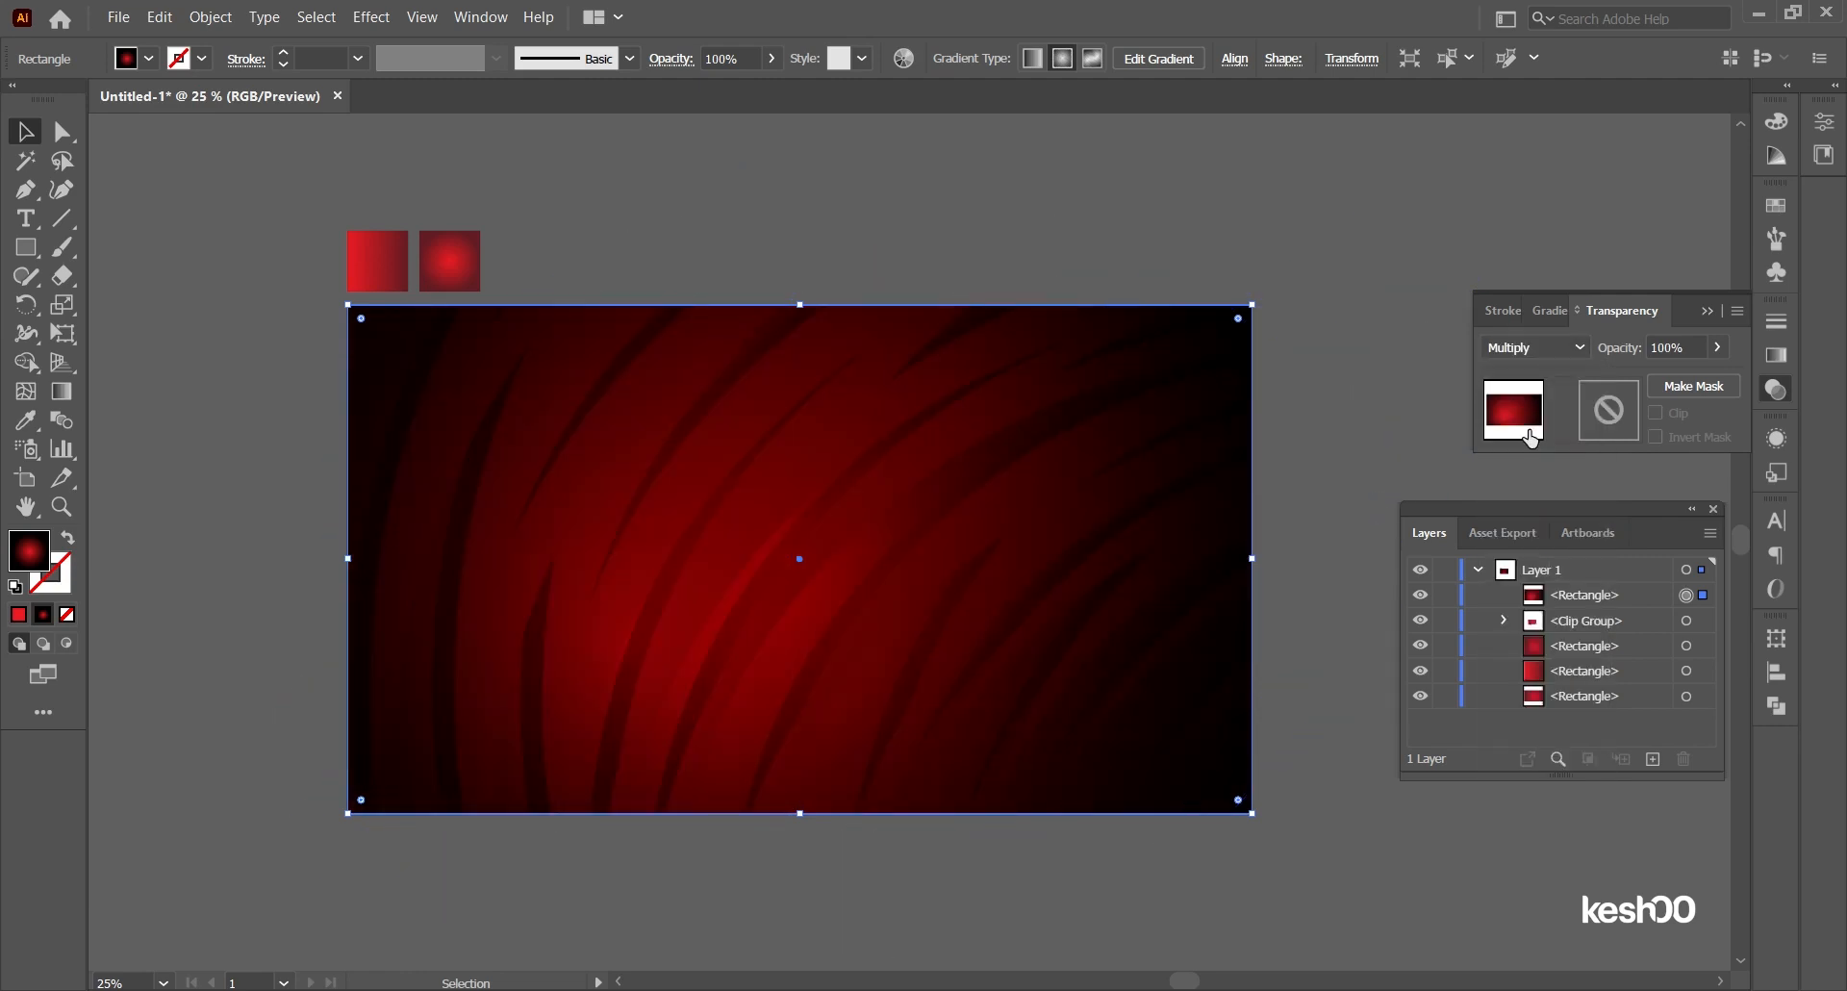
left_click(1717, 346)
left_click(1659, 377)
left_click_drag(1661, 382, 1693, 381)
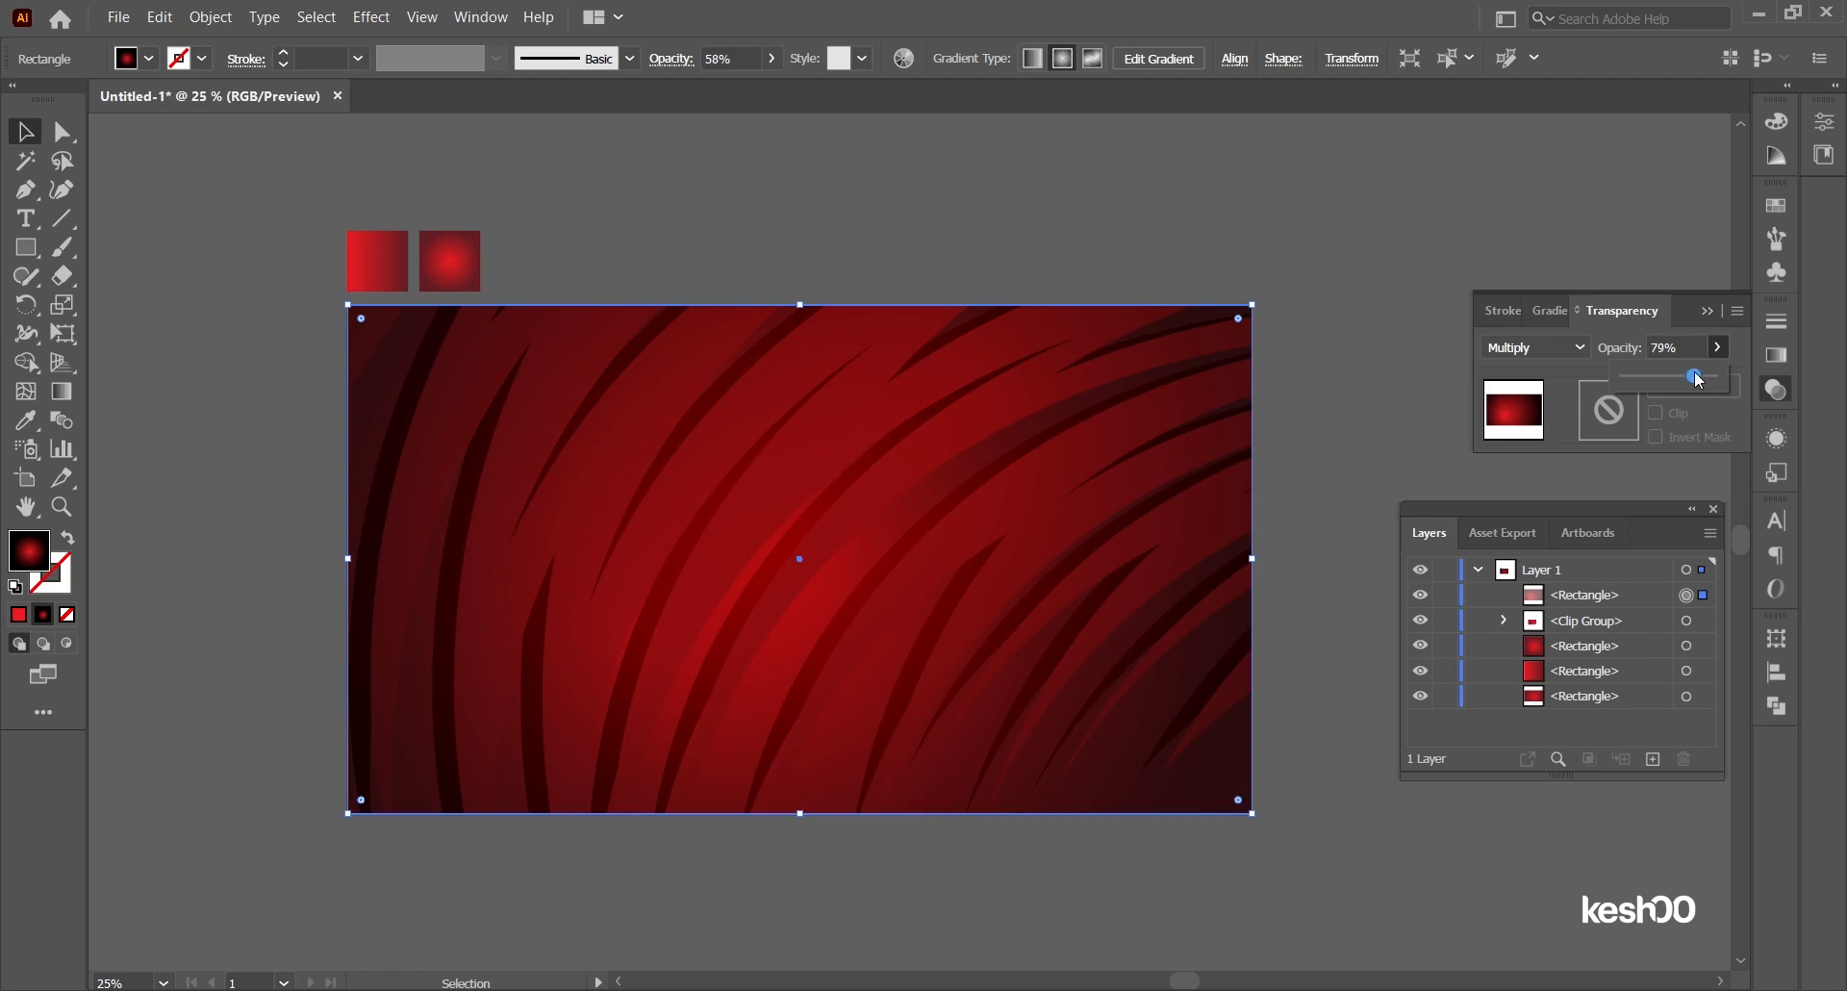
left_click_drag(1700, 381, 1698, 381)
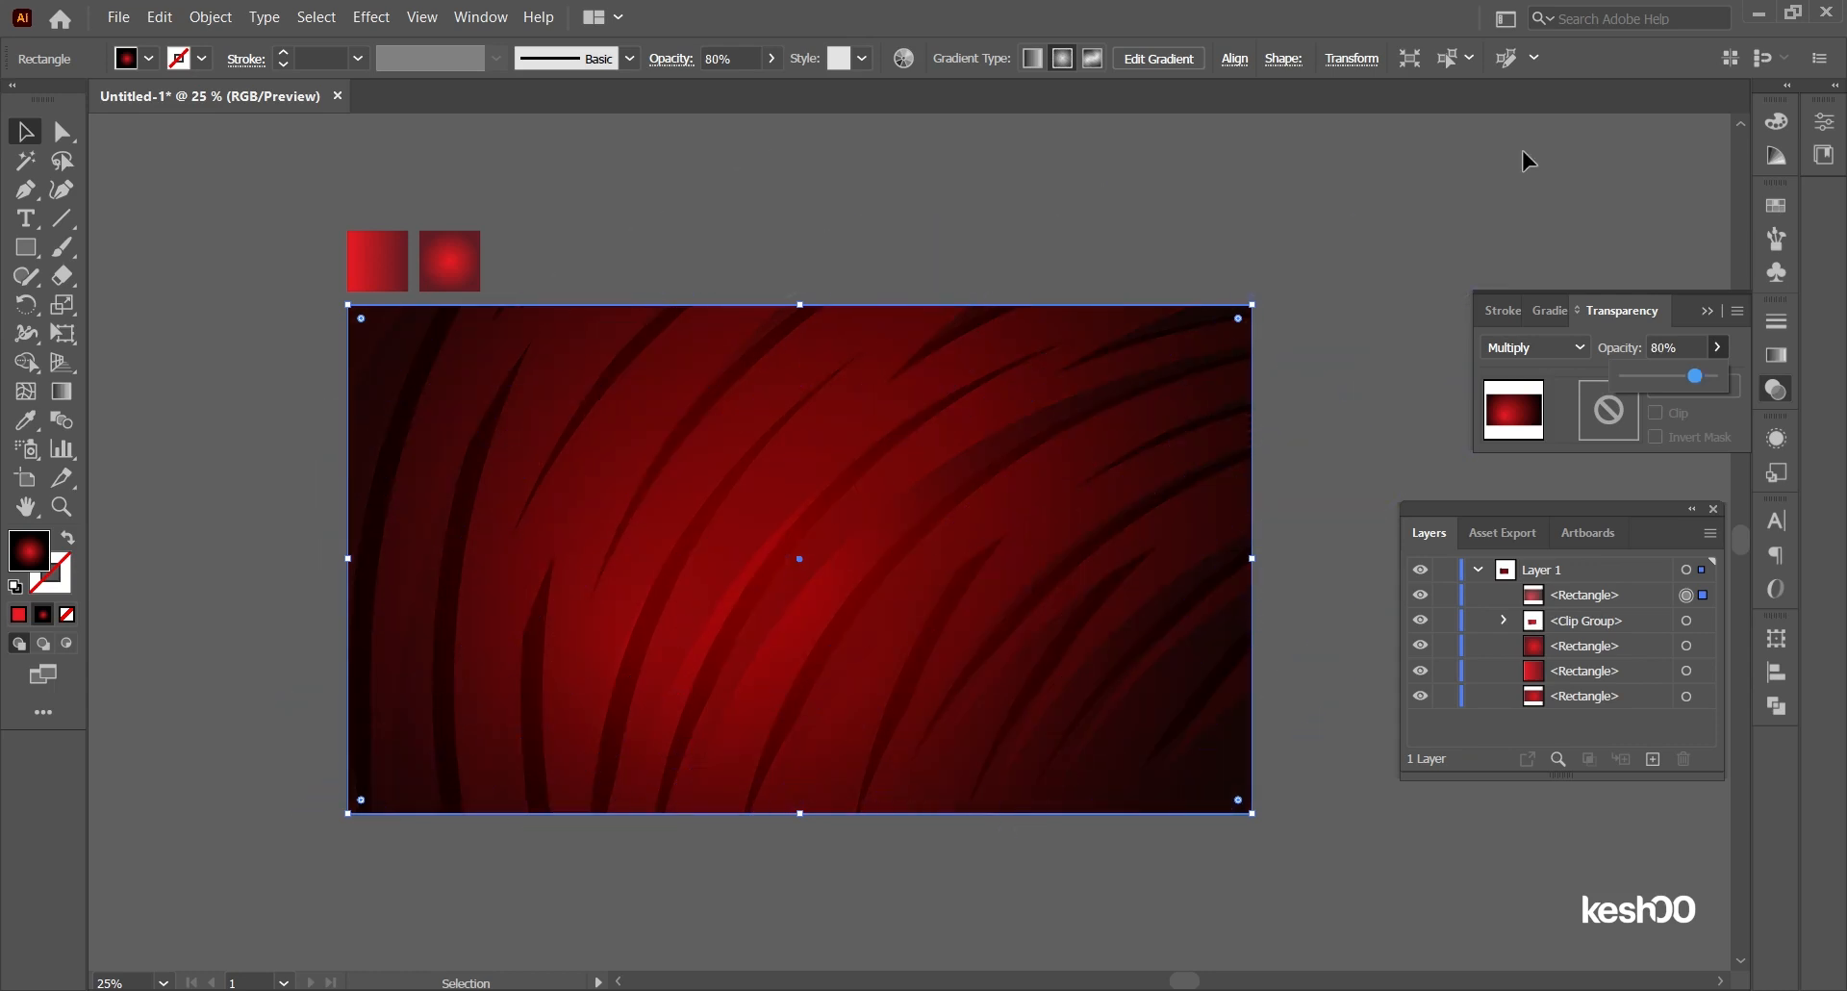
Step: Apply a Mosaic Tiles texture to the top rectangle with tile size 12, grout width 3 and lighten grout 9, and deselect it
left_click(371, 17)
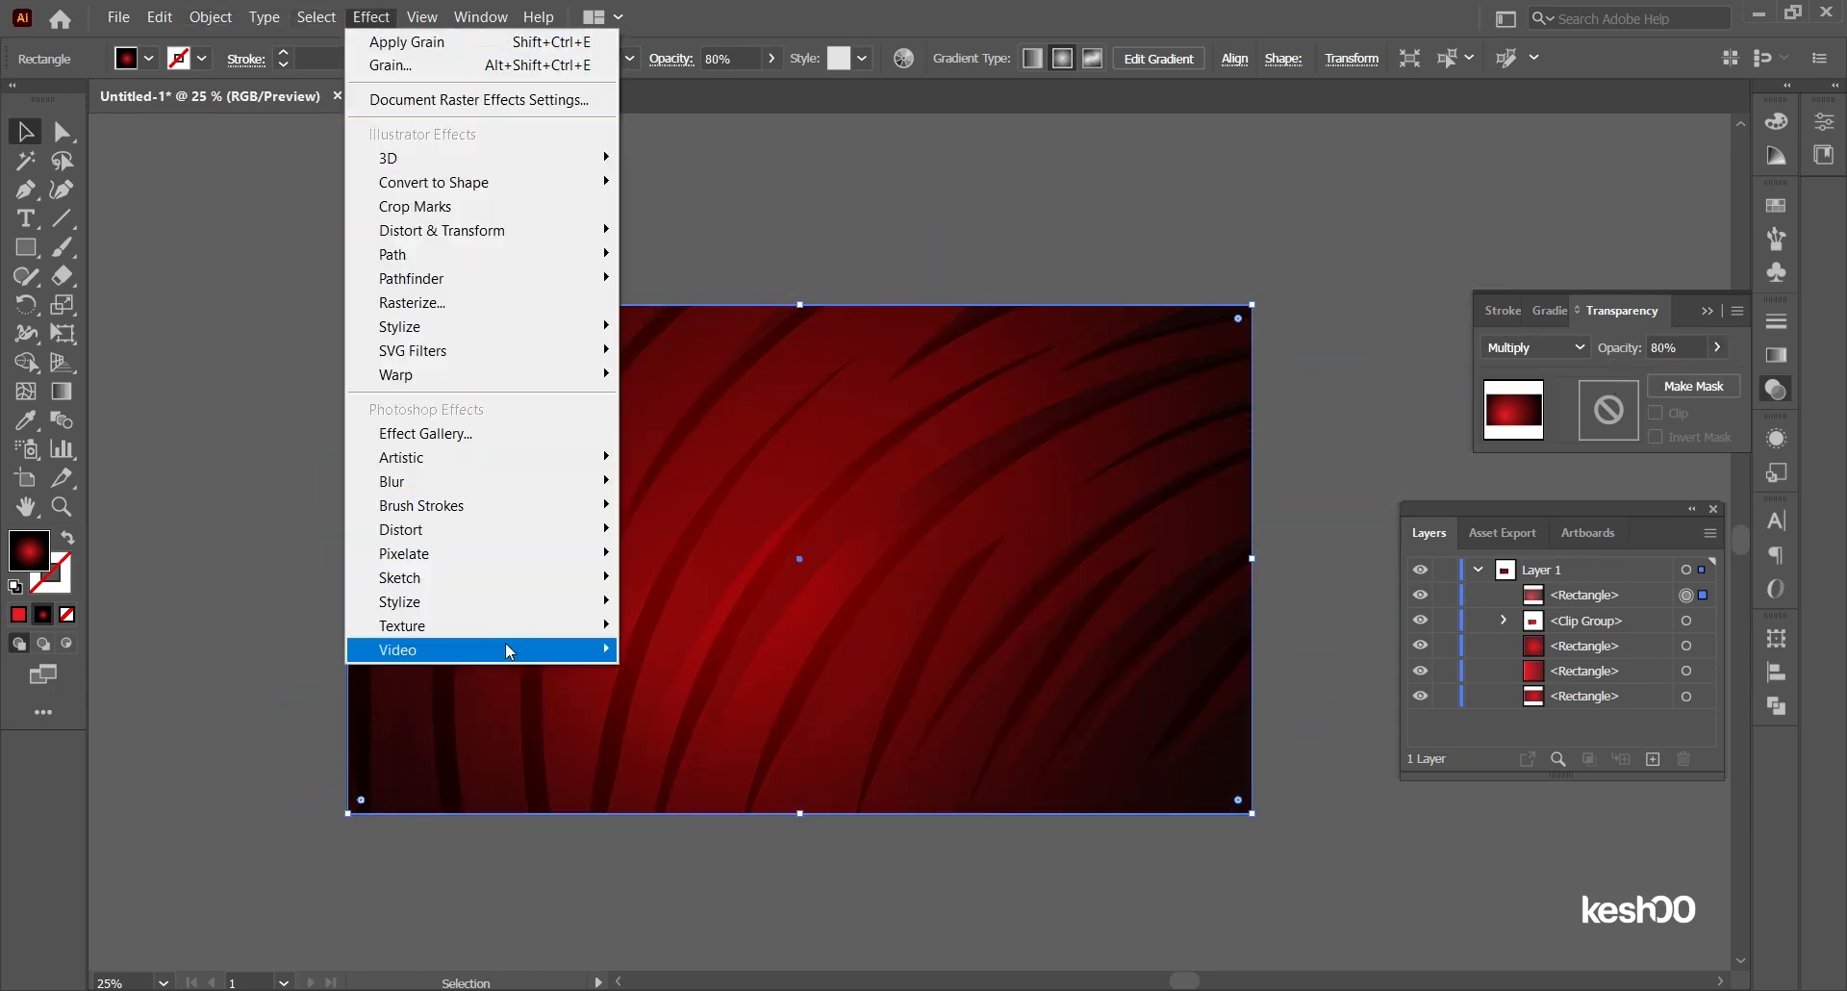
mouse_move(513, 630)
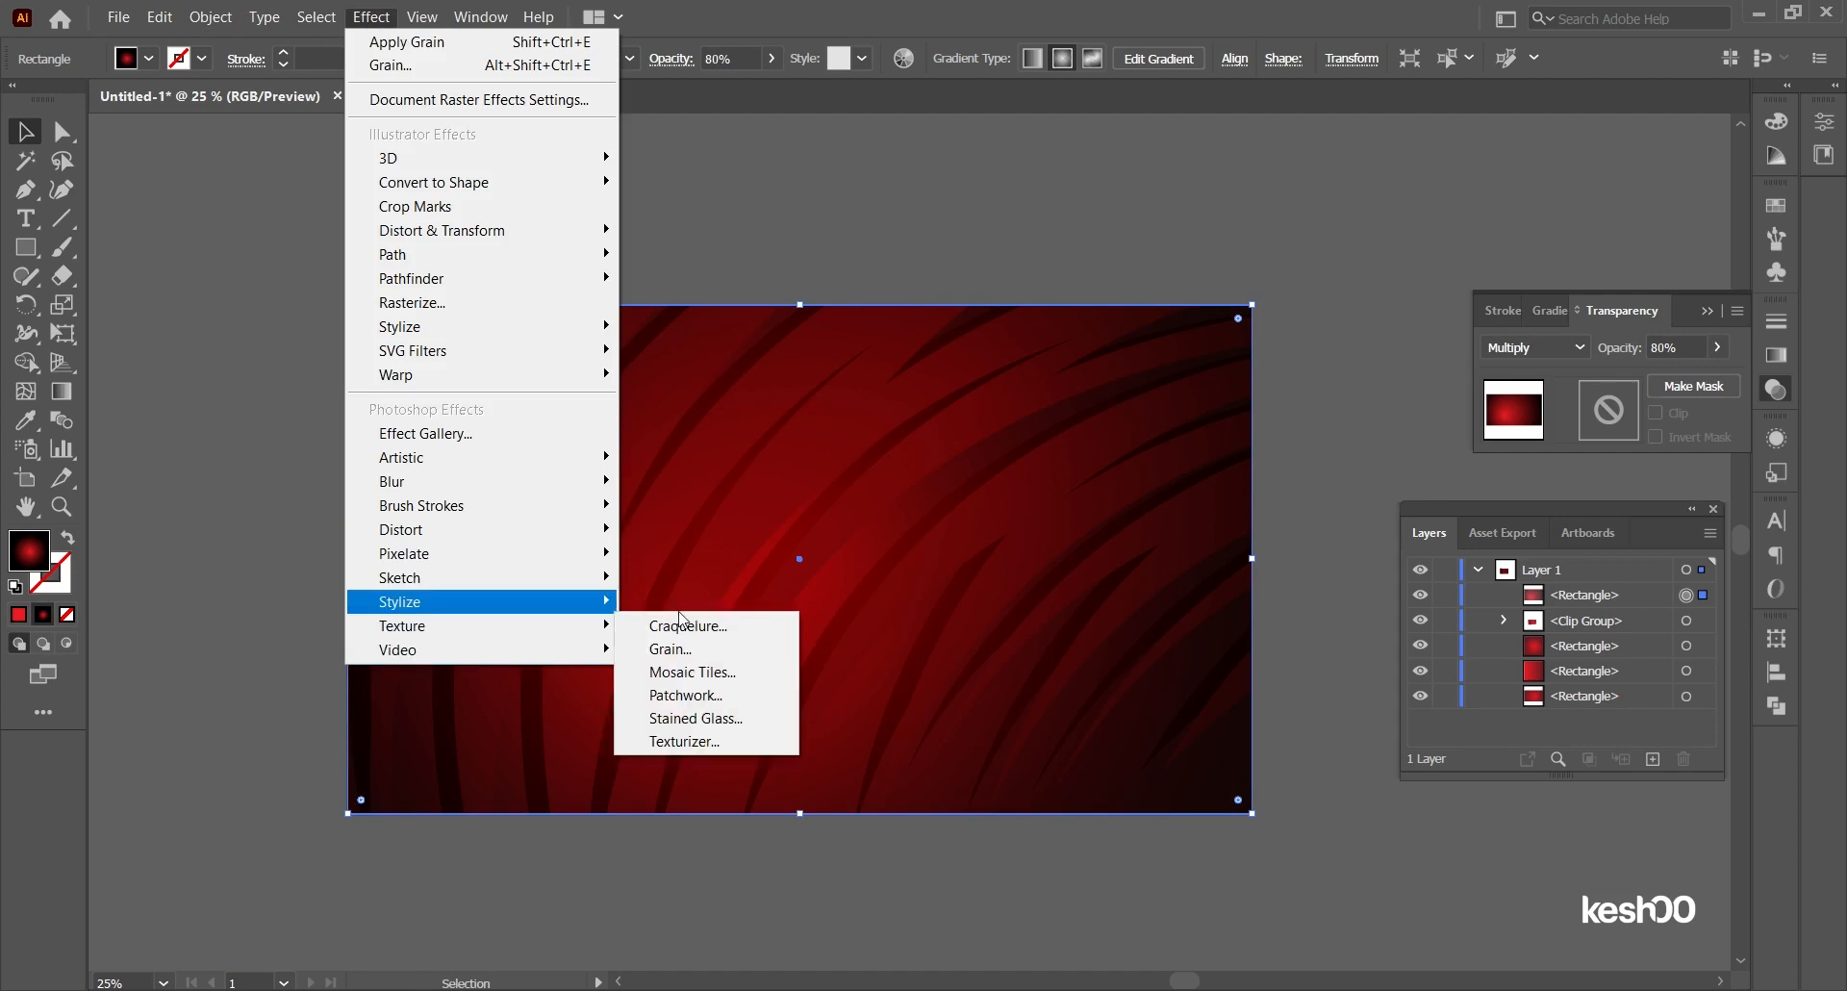
left_click(717, 672)
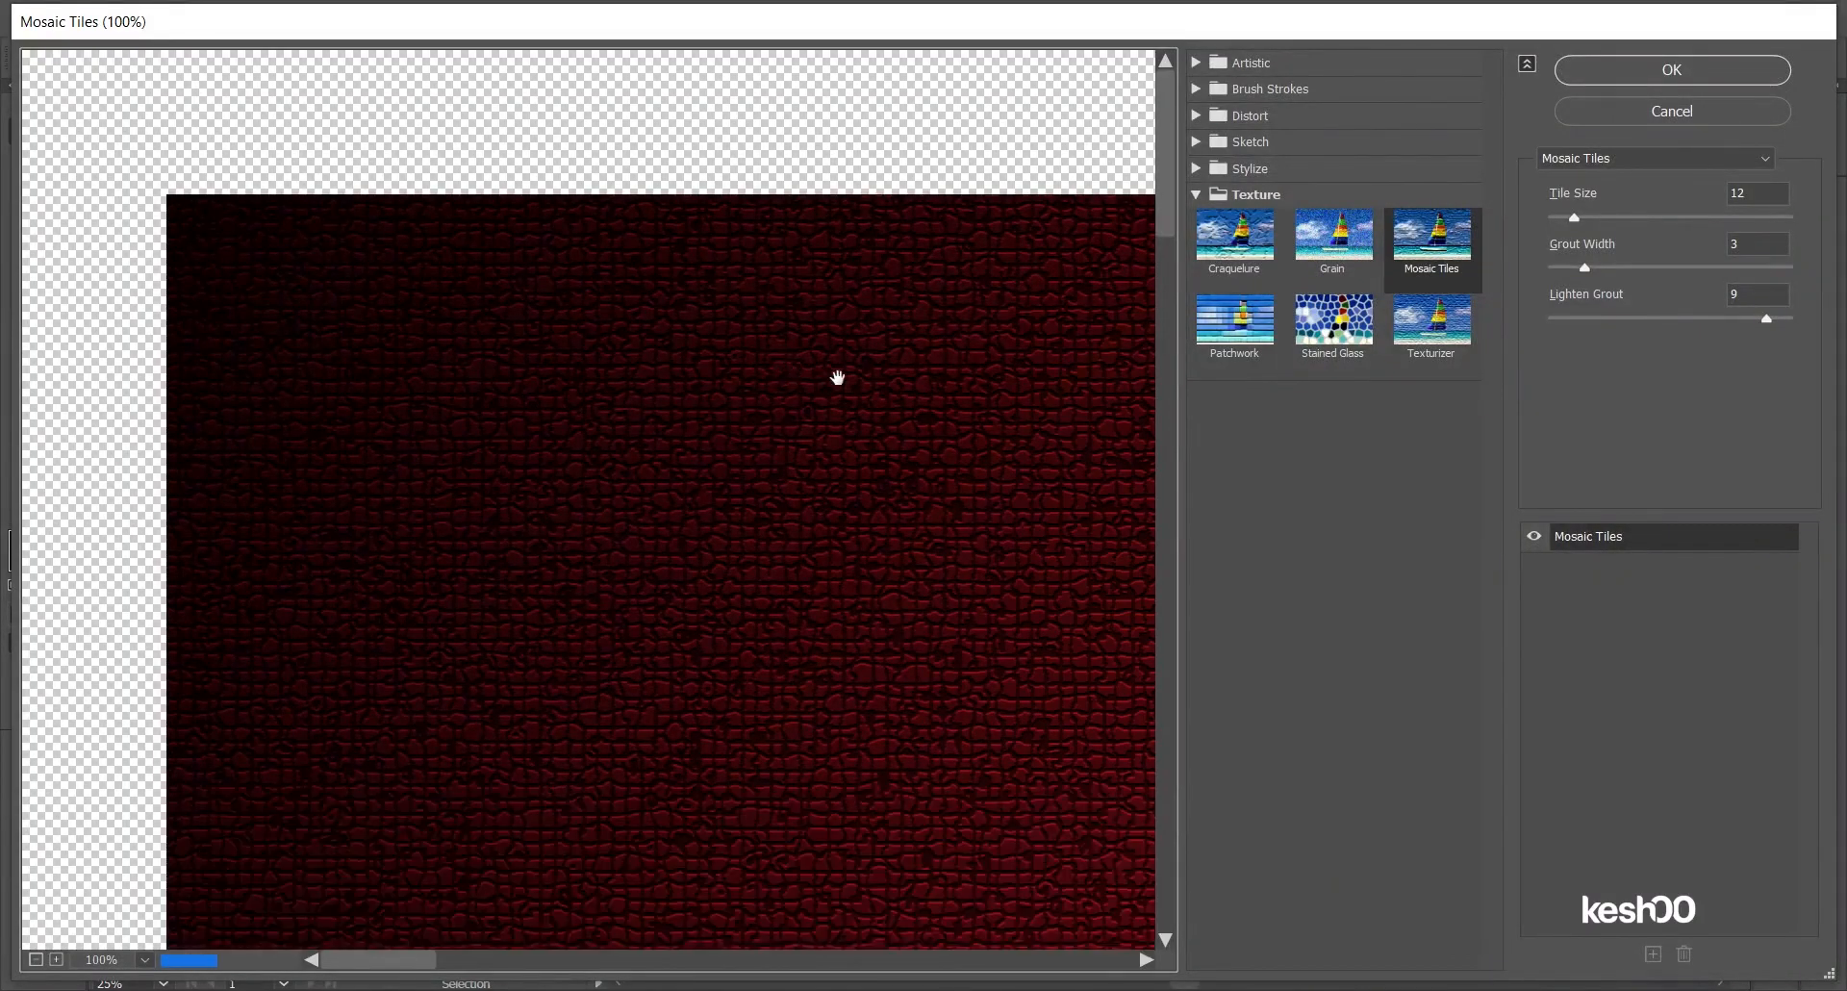
left_click(1708, 81)
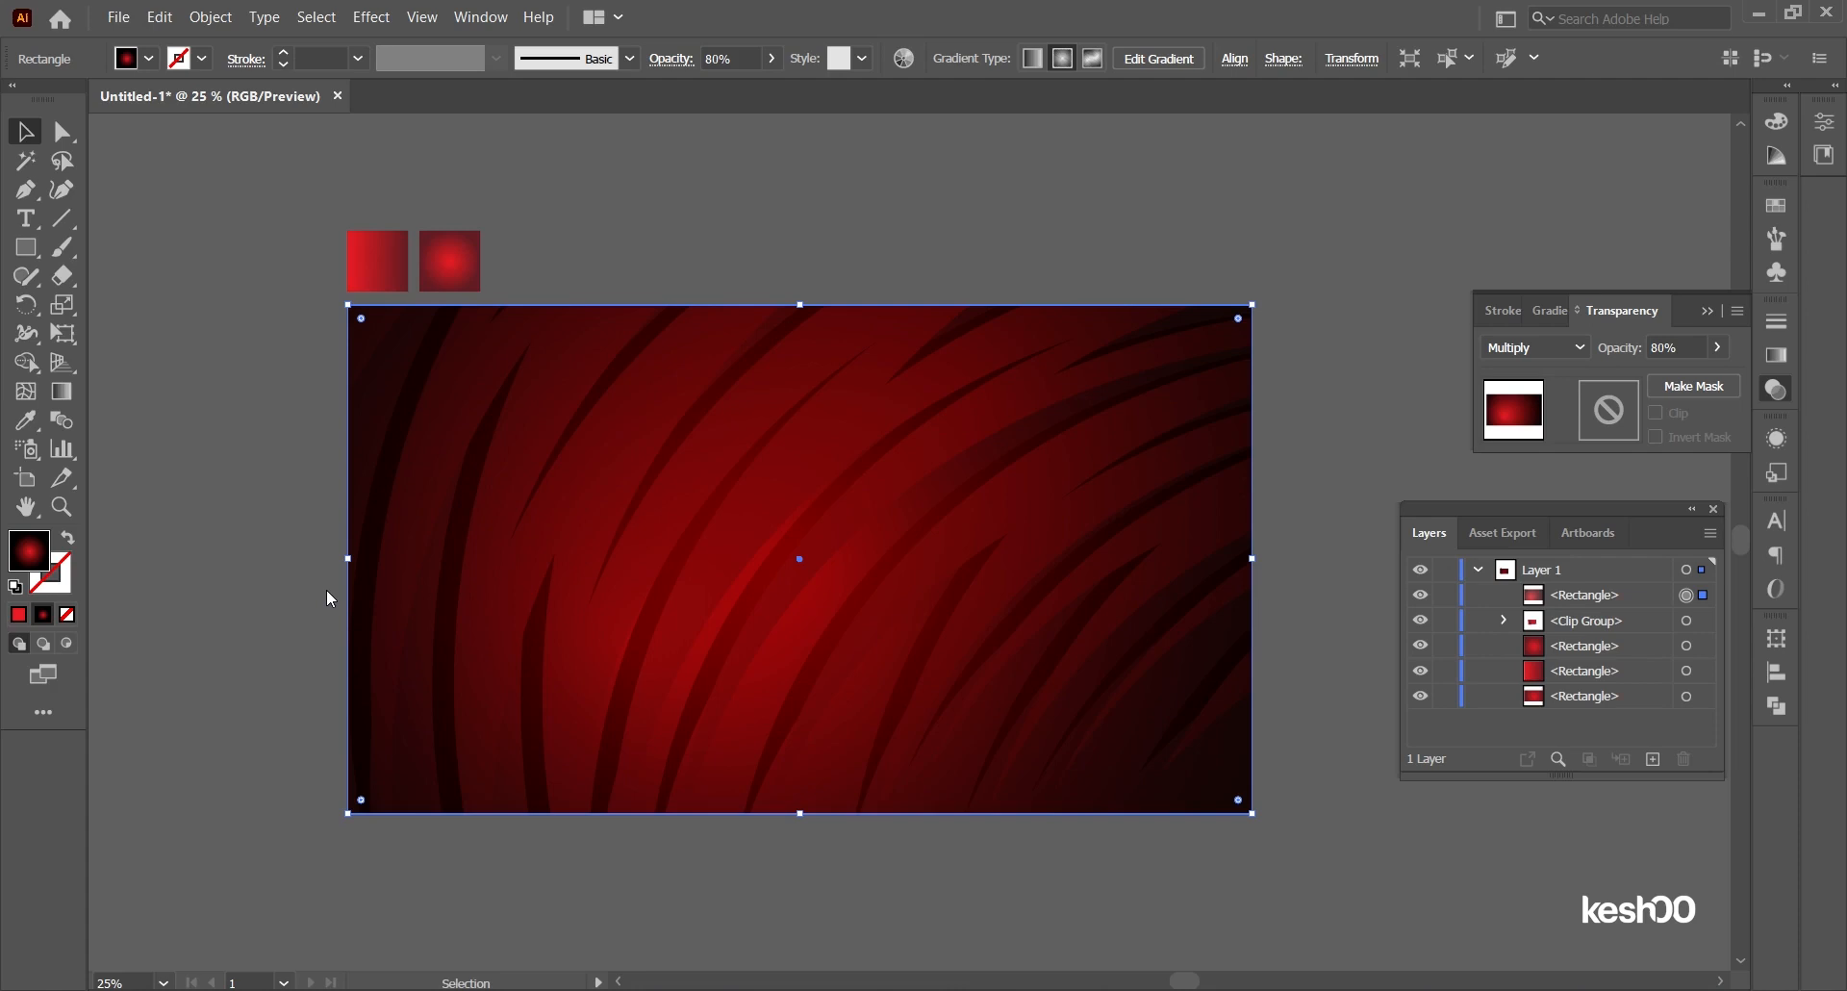
left_click(332, 598)
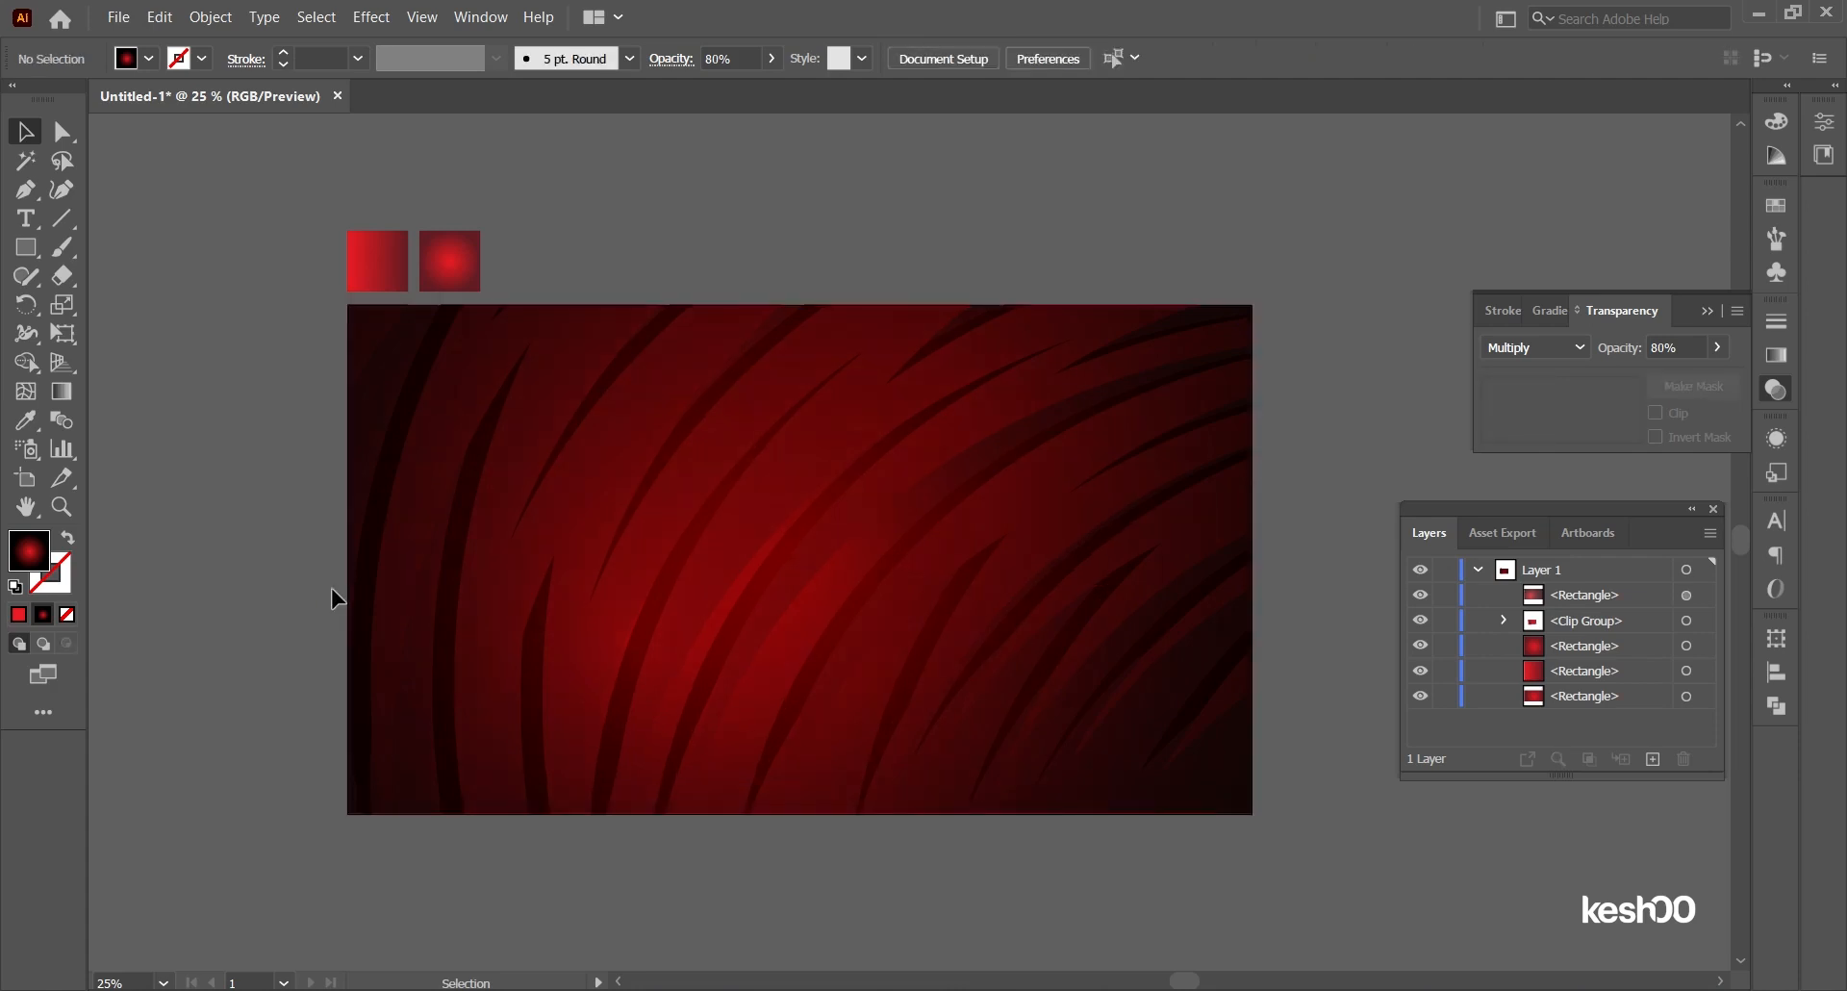
Step: Delete the dark textured gradient rectangle that covers the artwork
scroll(920, 566, "up", 3)
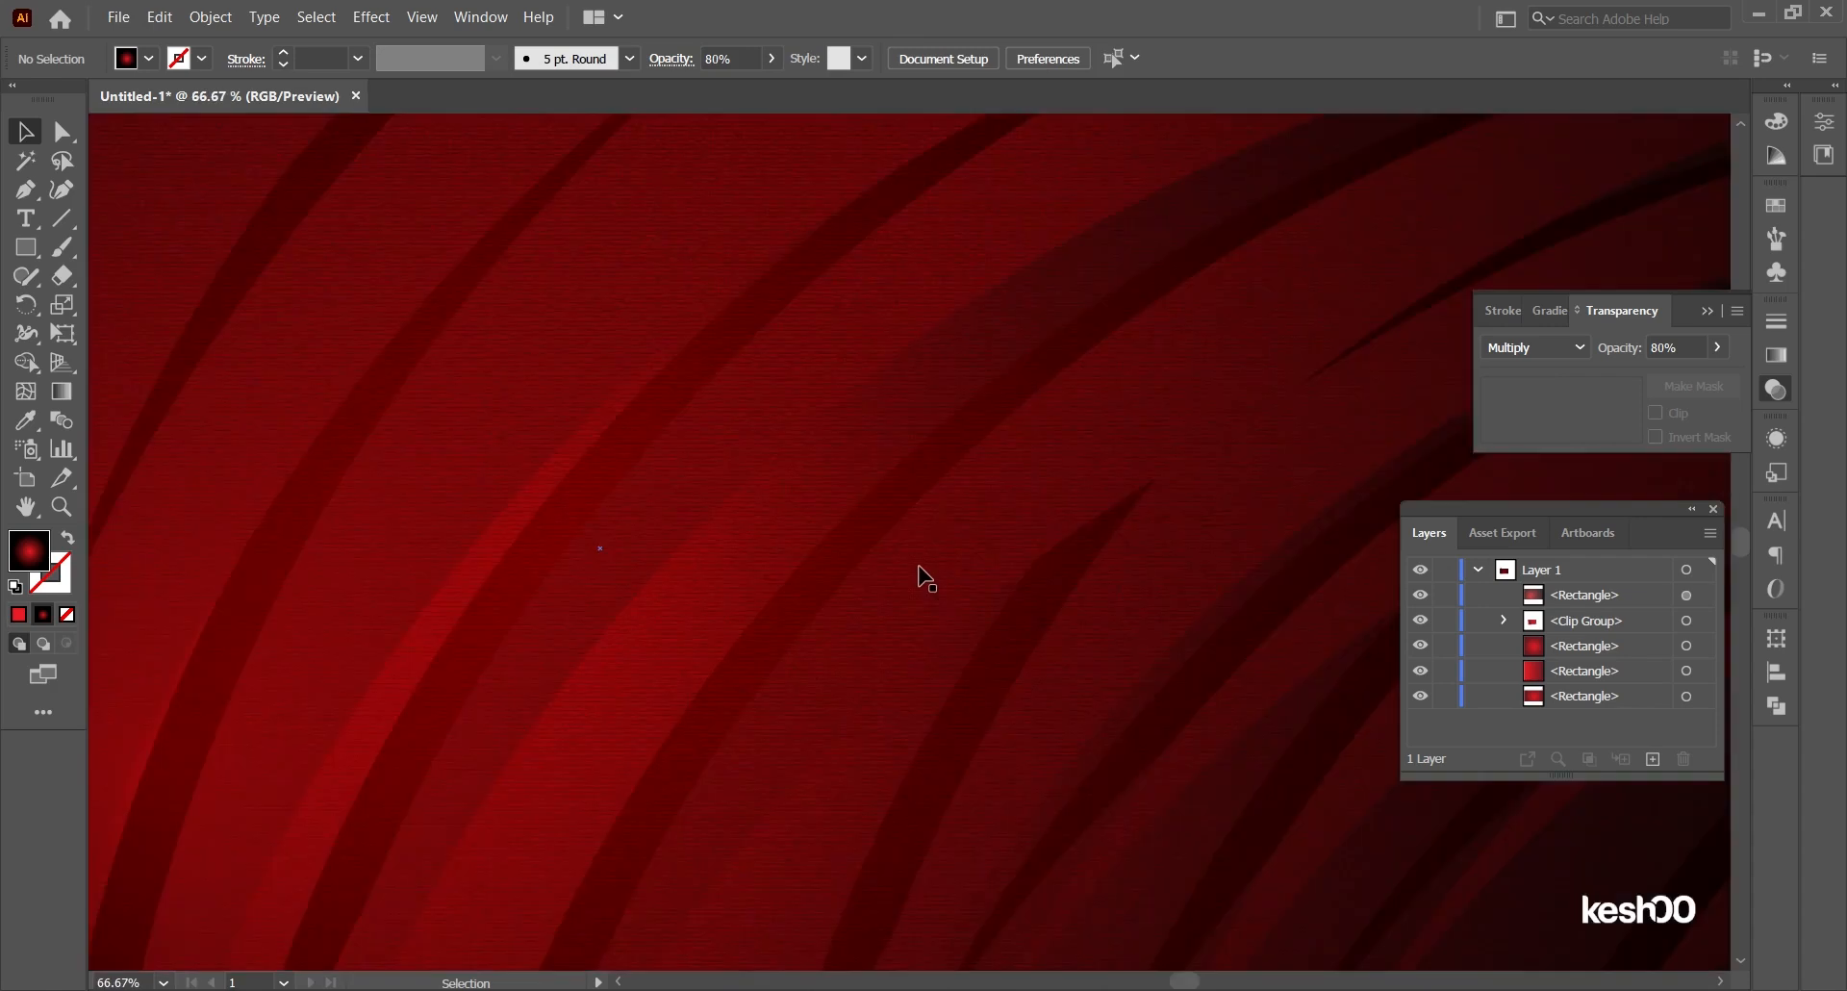
scroll(920, 566, "down", 3)
scroll(823, 545, "up", 1)
left_click(823, 546)
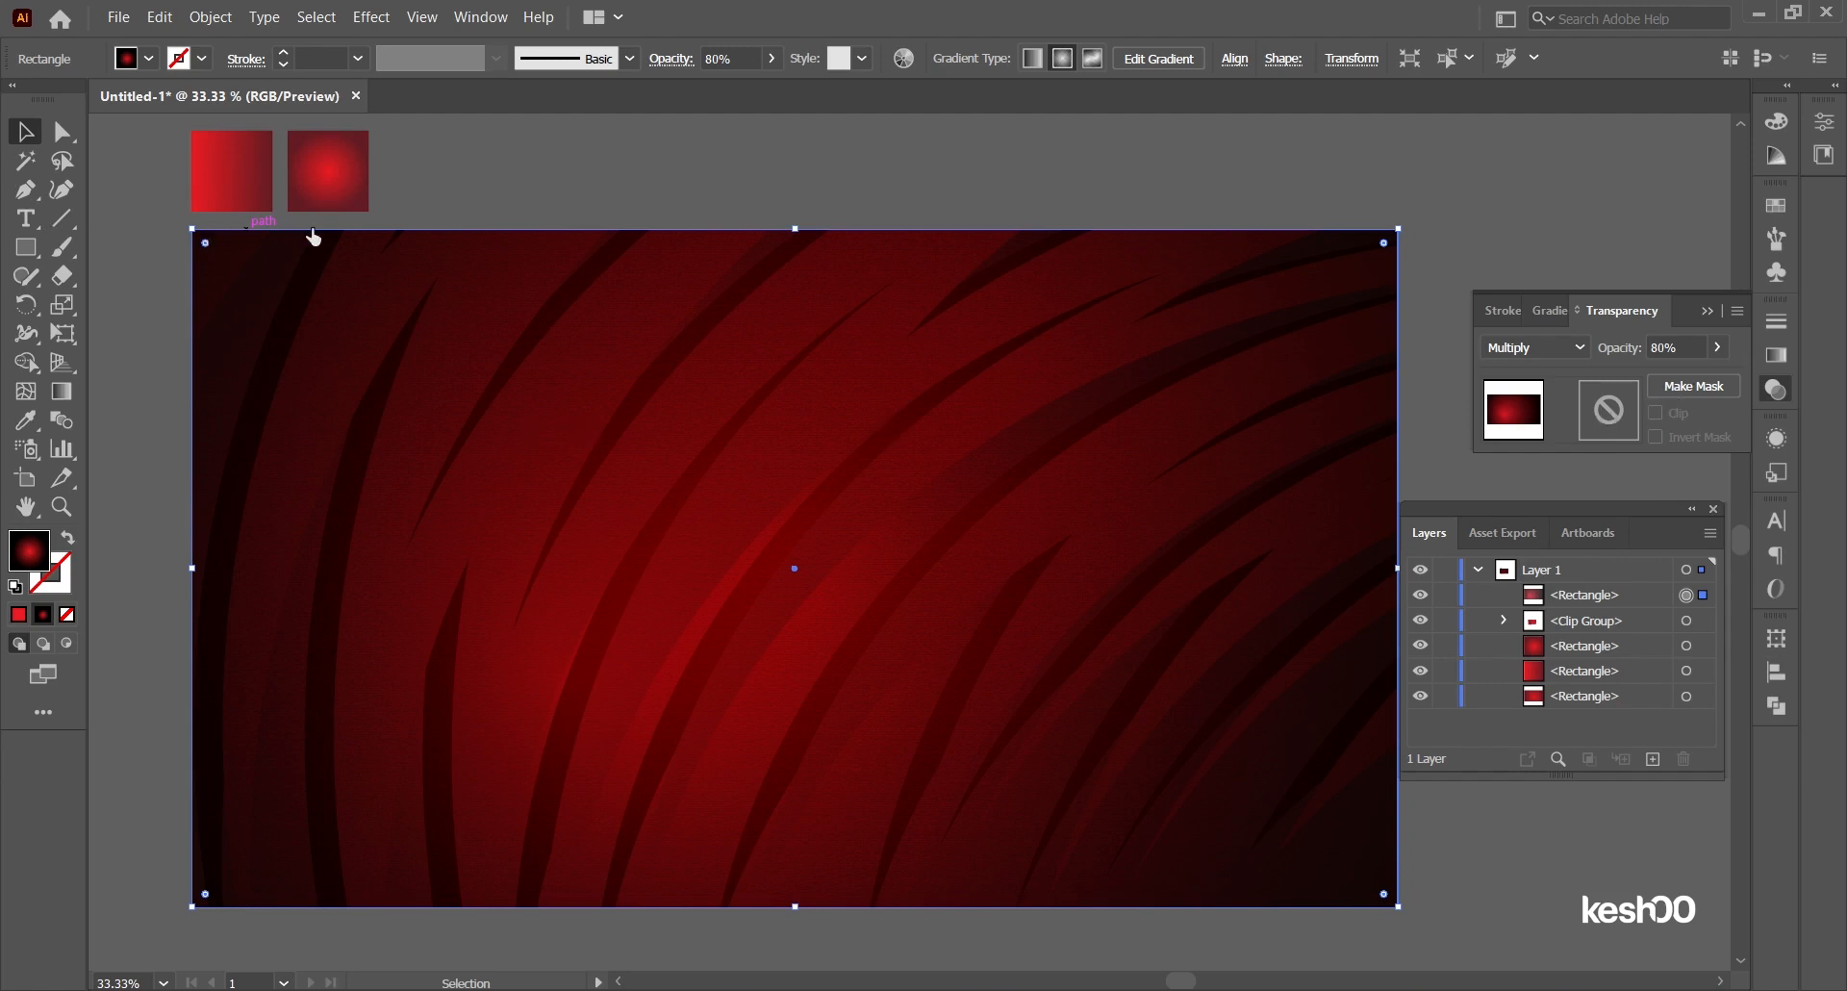
key("Delete")
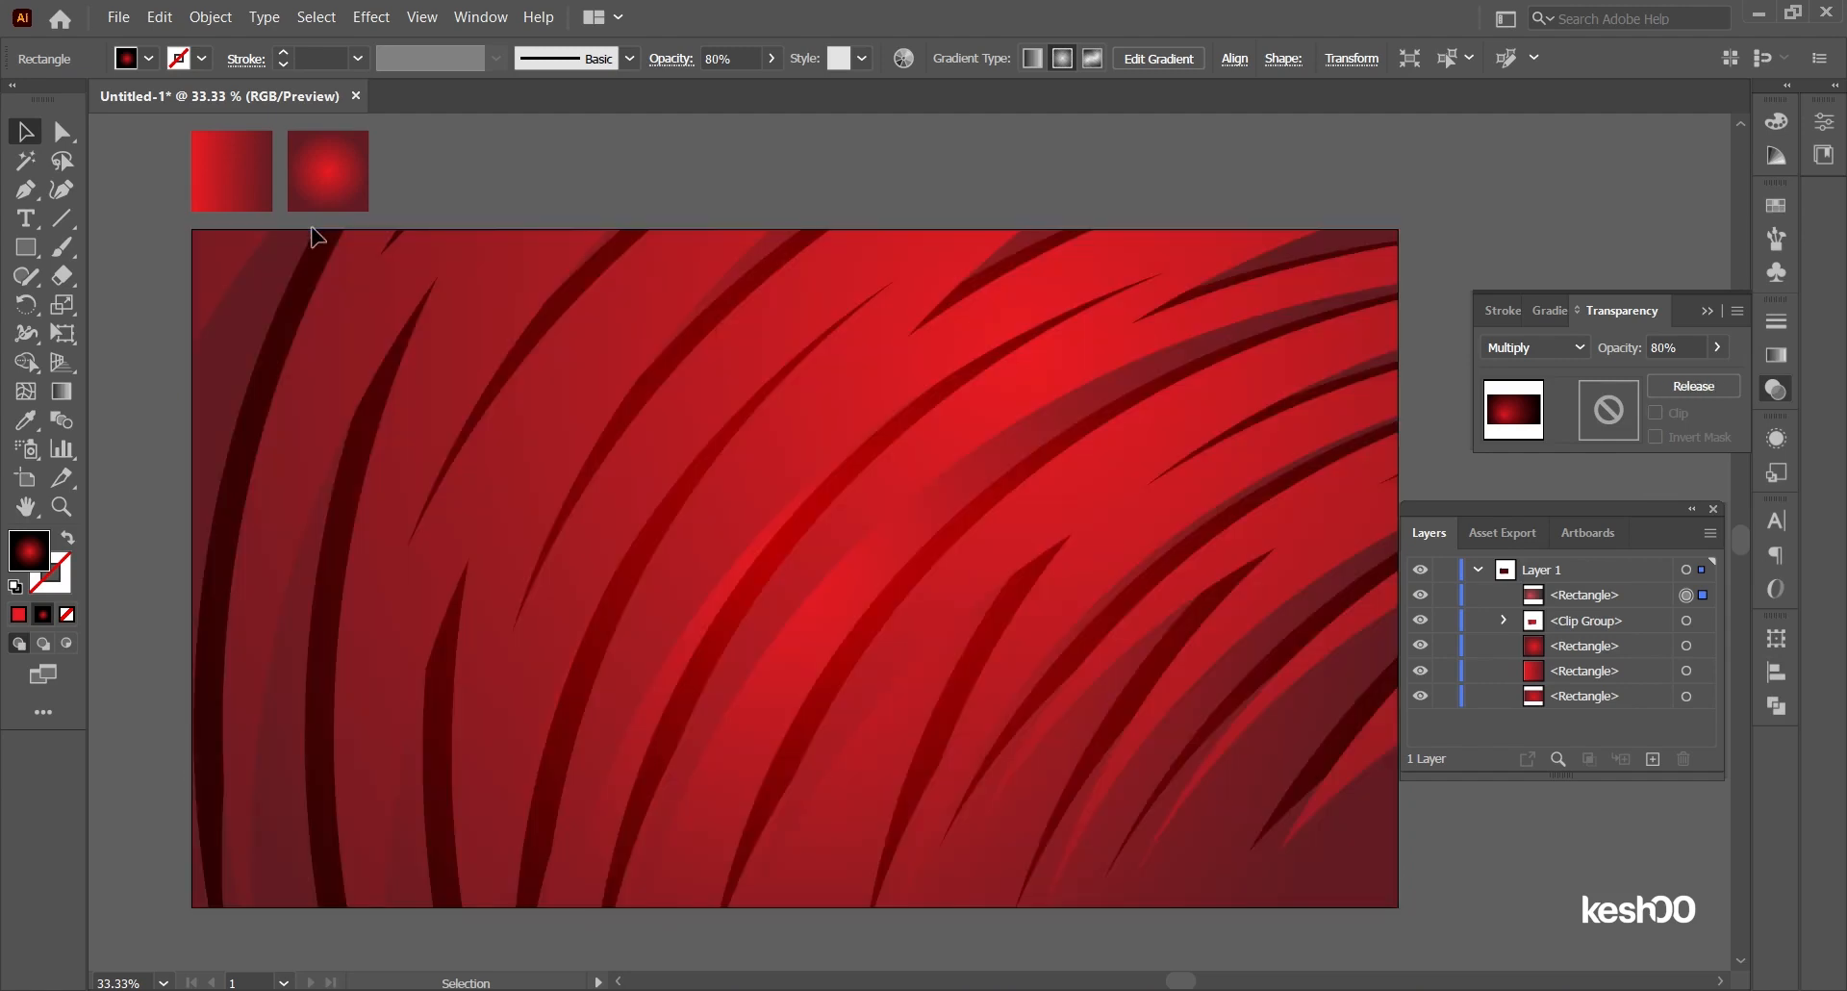